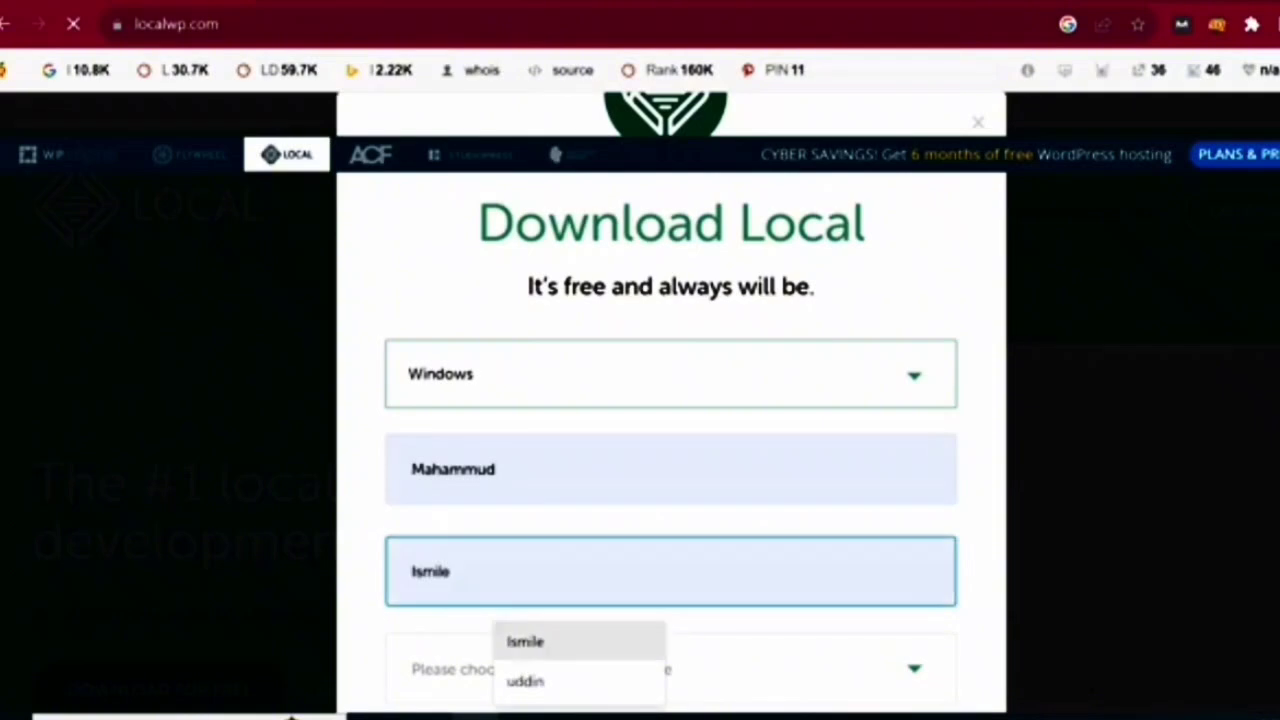
- Submit the Local download form as Independent Freelancer/Consultant with autofilled details, then open File Explorer
click(570, 668)
click(560, 603)
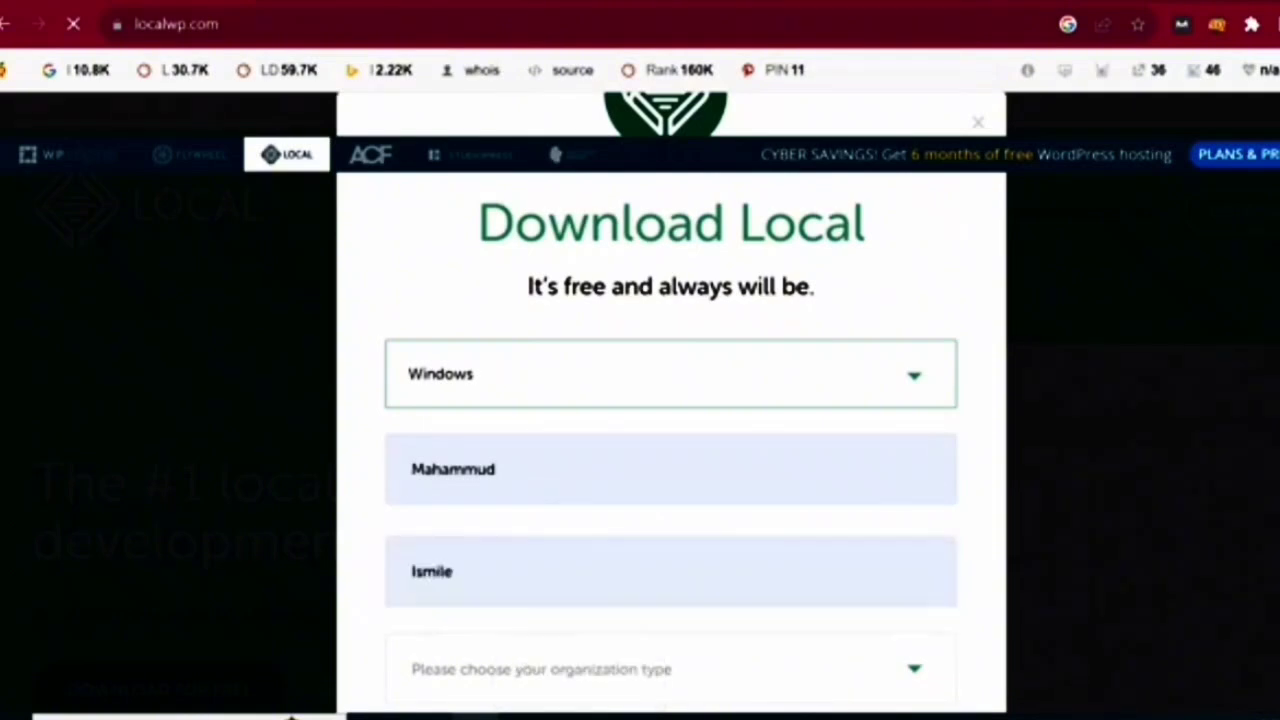
scroll(570, 600, down, 2)
click(570, 546)
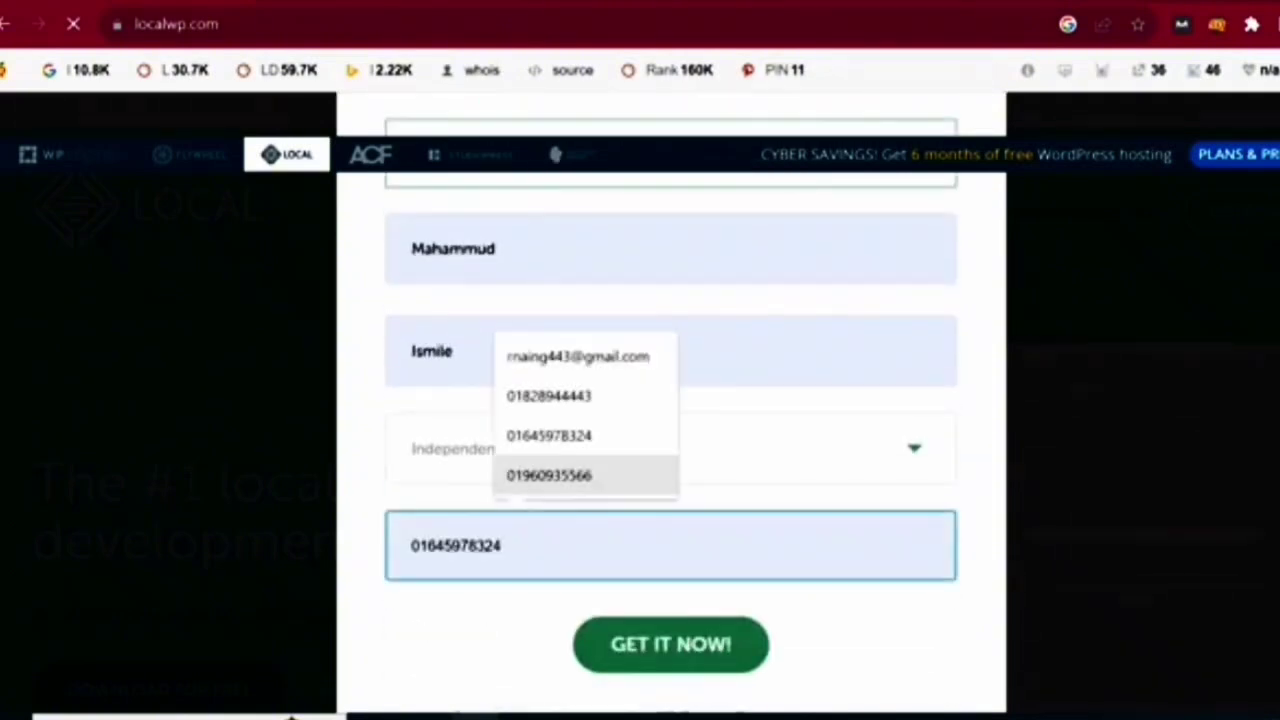
click(578, 357)
click(670, 645)
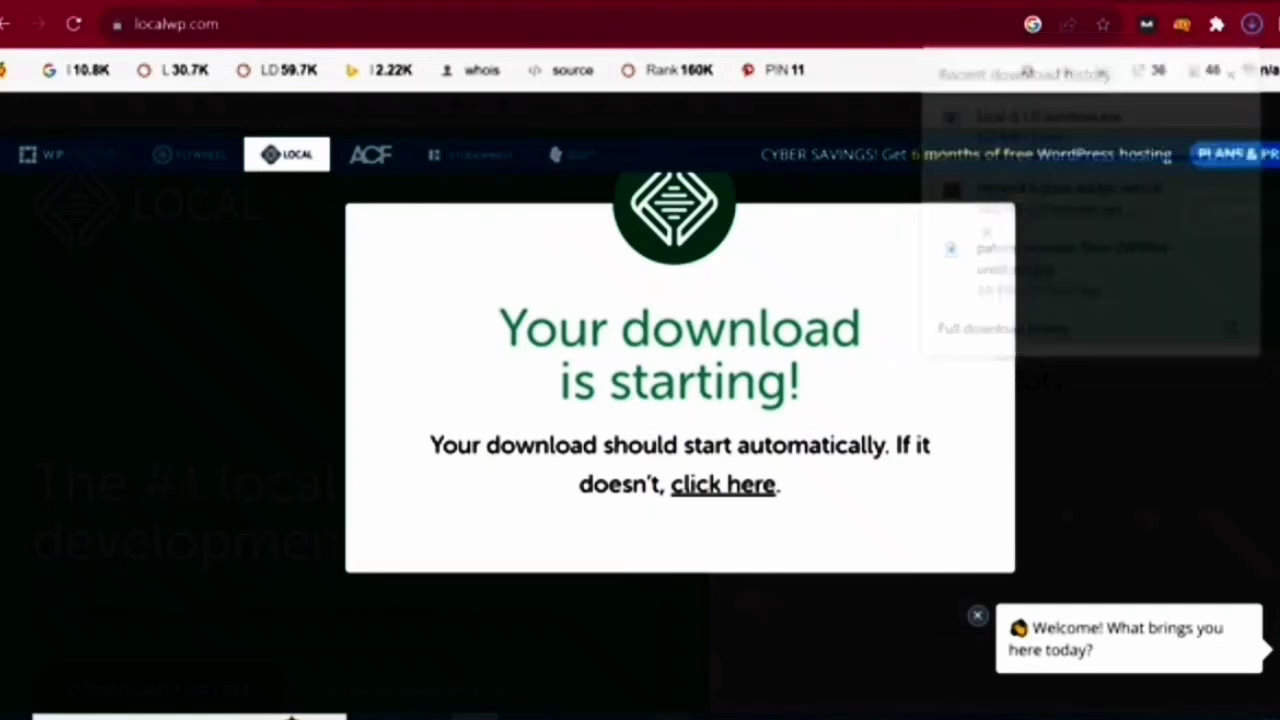
key(super+e)
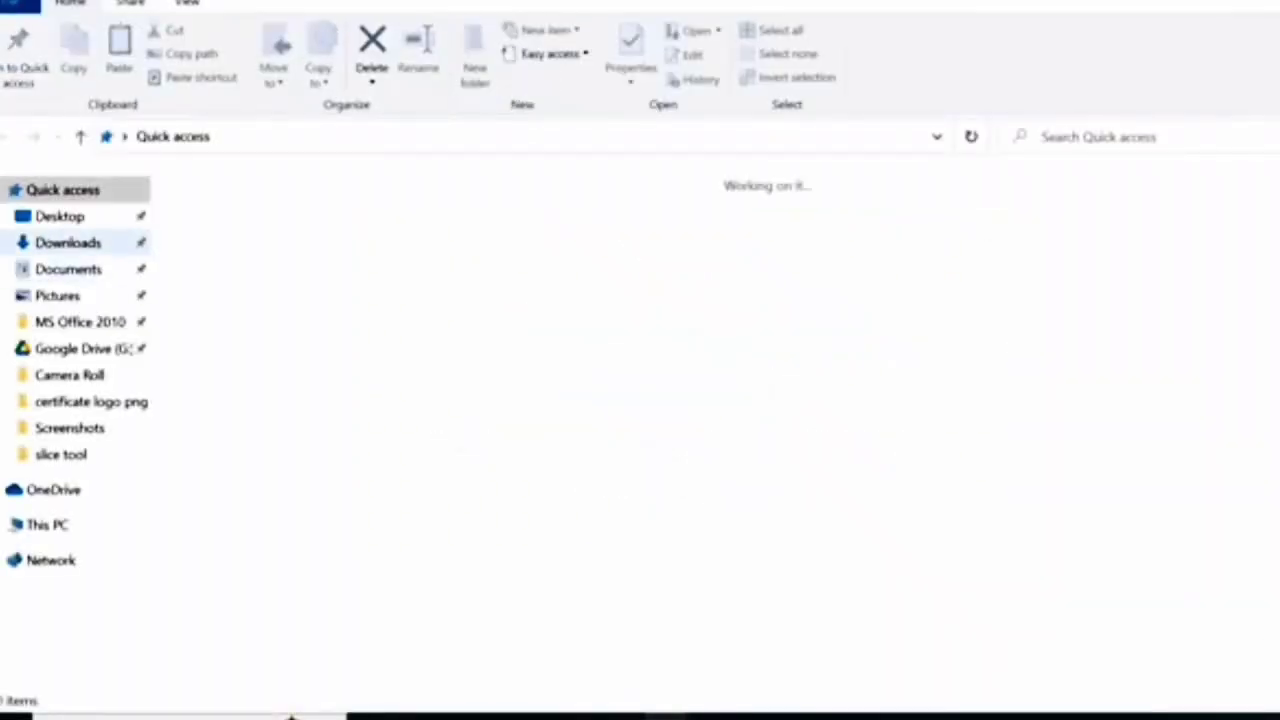
- Run local-8.1.0-windows from Downloads and install it for anyone who uses this computer
click(68, 243)
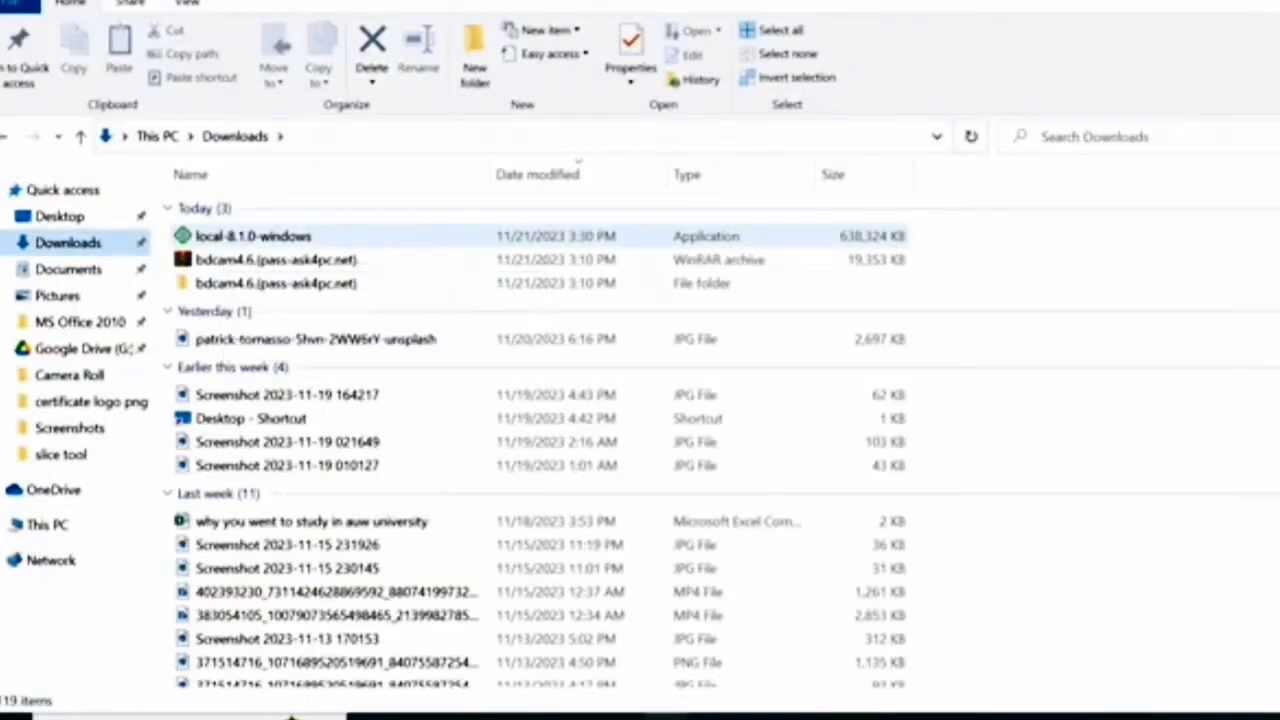
click(224, 238)
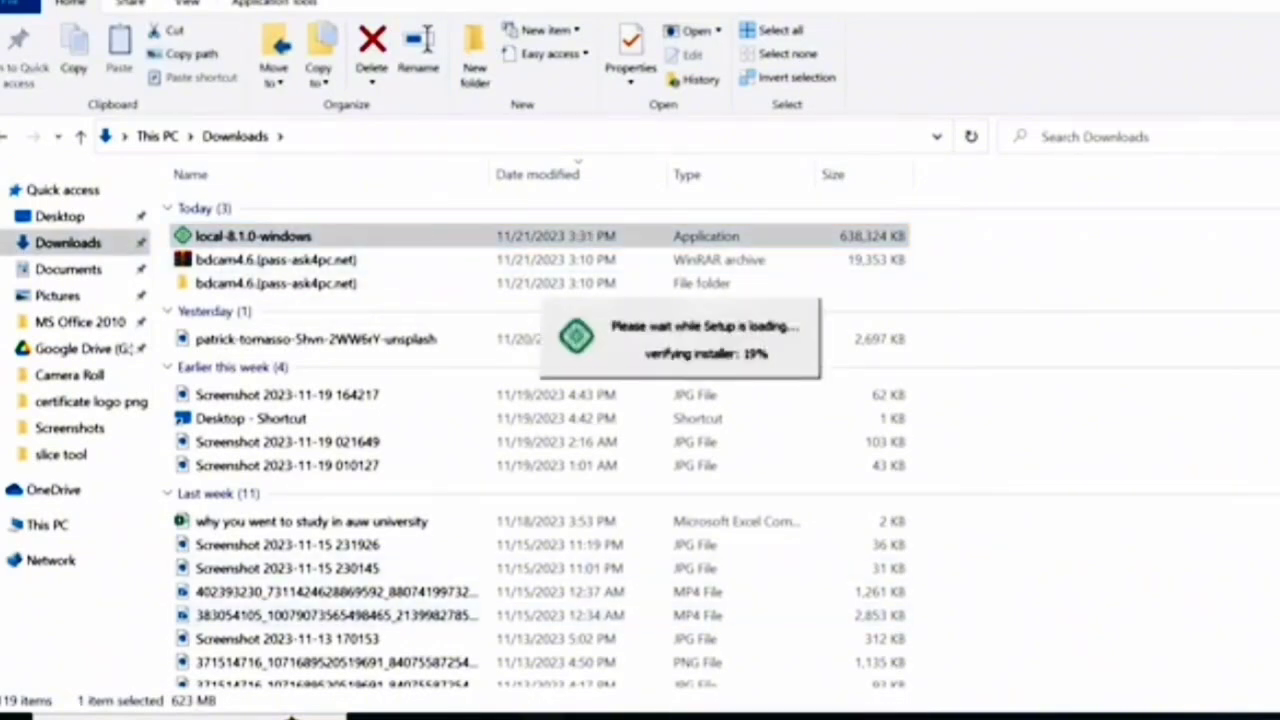
right_click(540, 717)
click(508, 689)
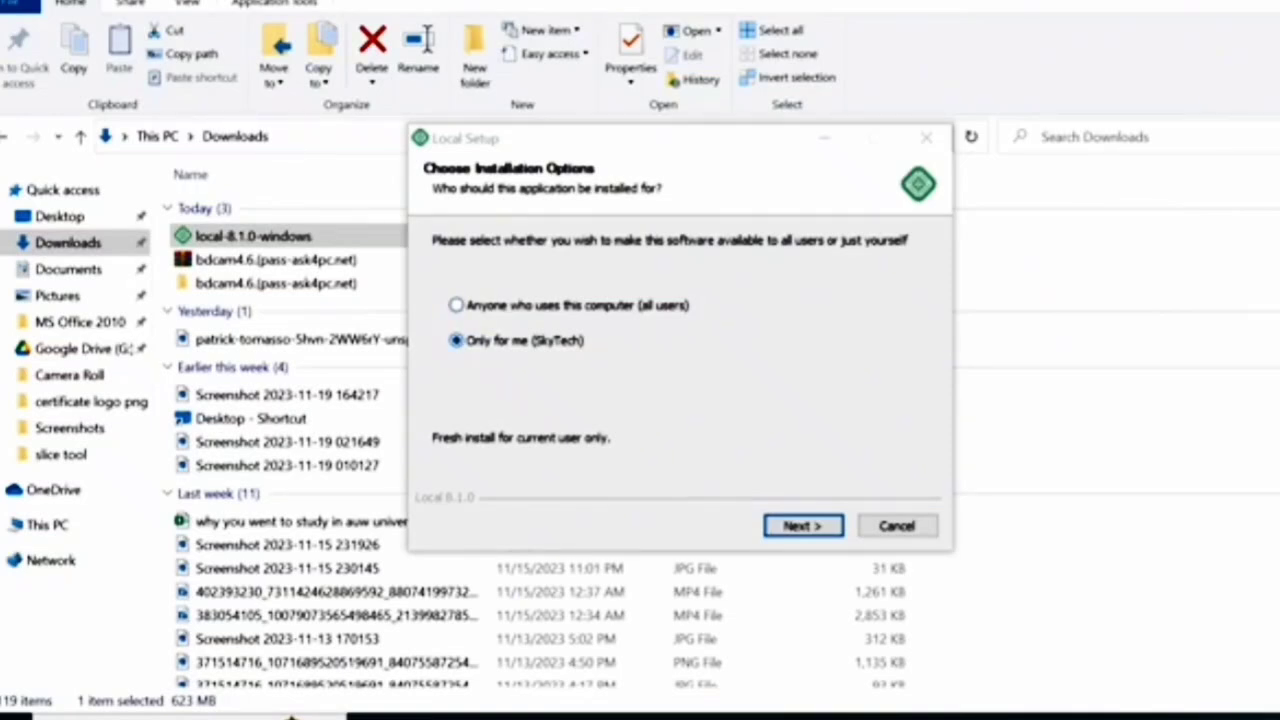
click(457, 305)
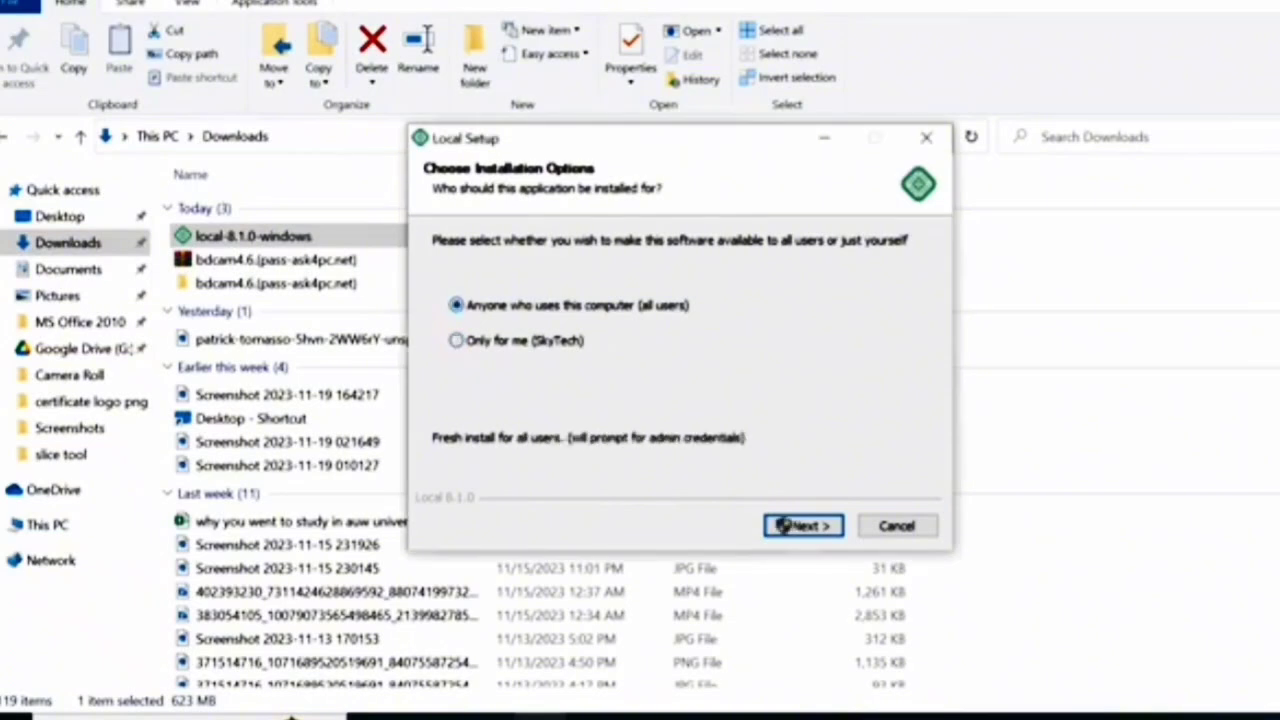
click(804, 526)
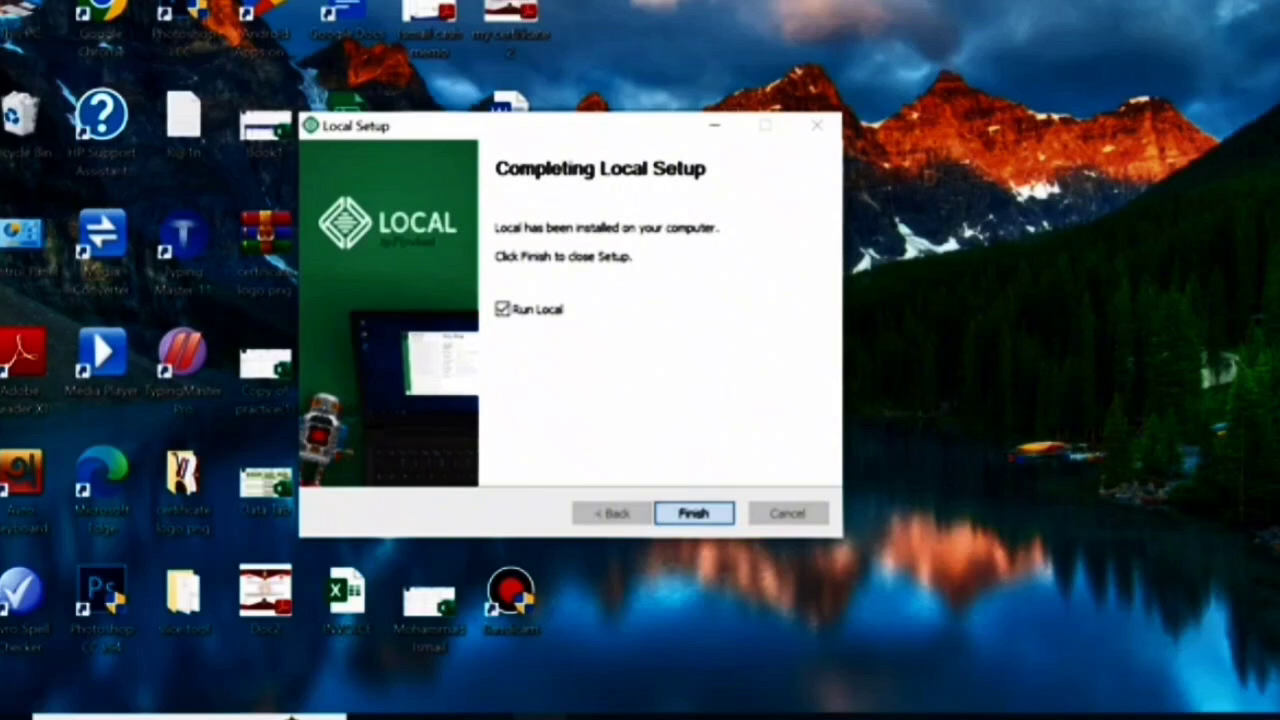
- Finish setup to launch Local, accept its Terms of Service, and decline error reports
click(694, 513)
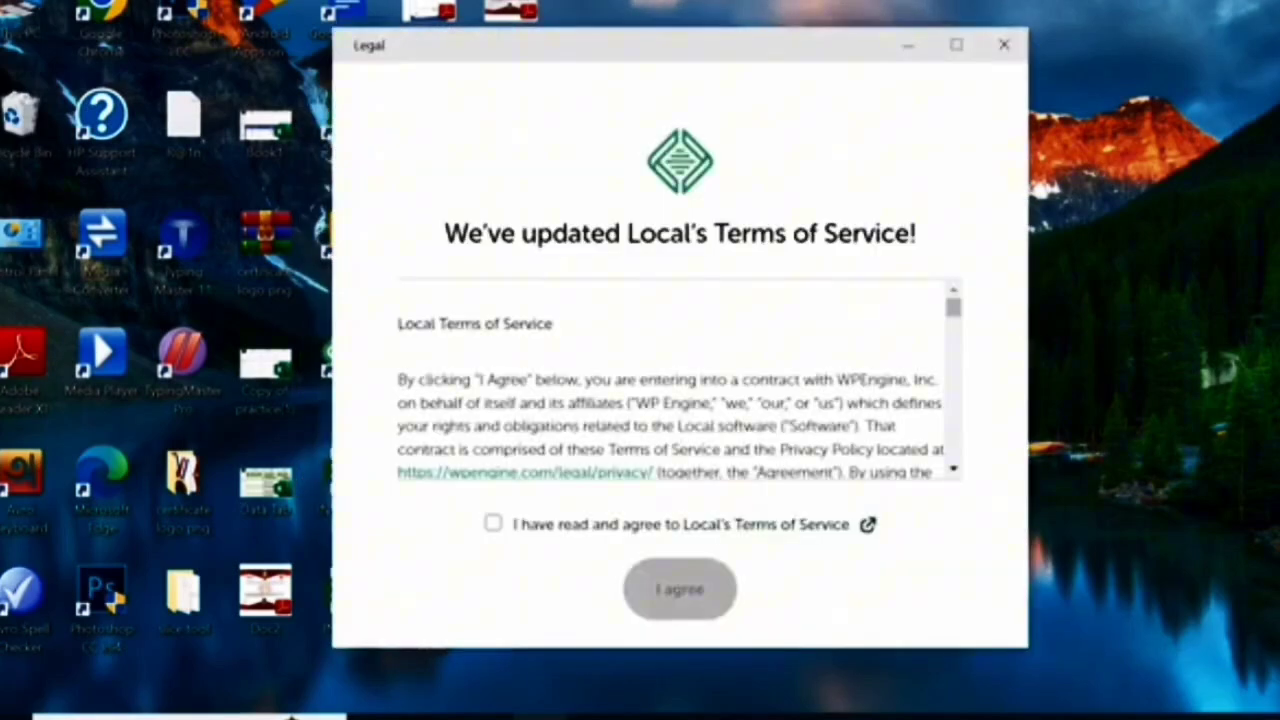
click(493, 523)
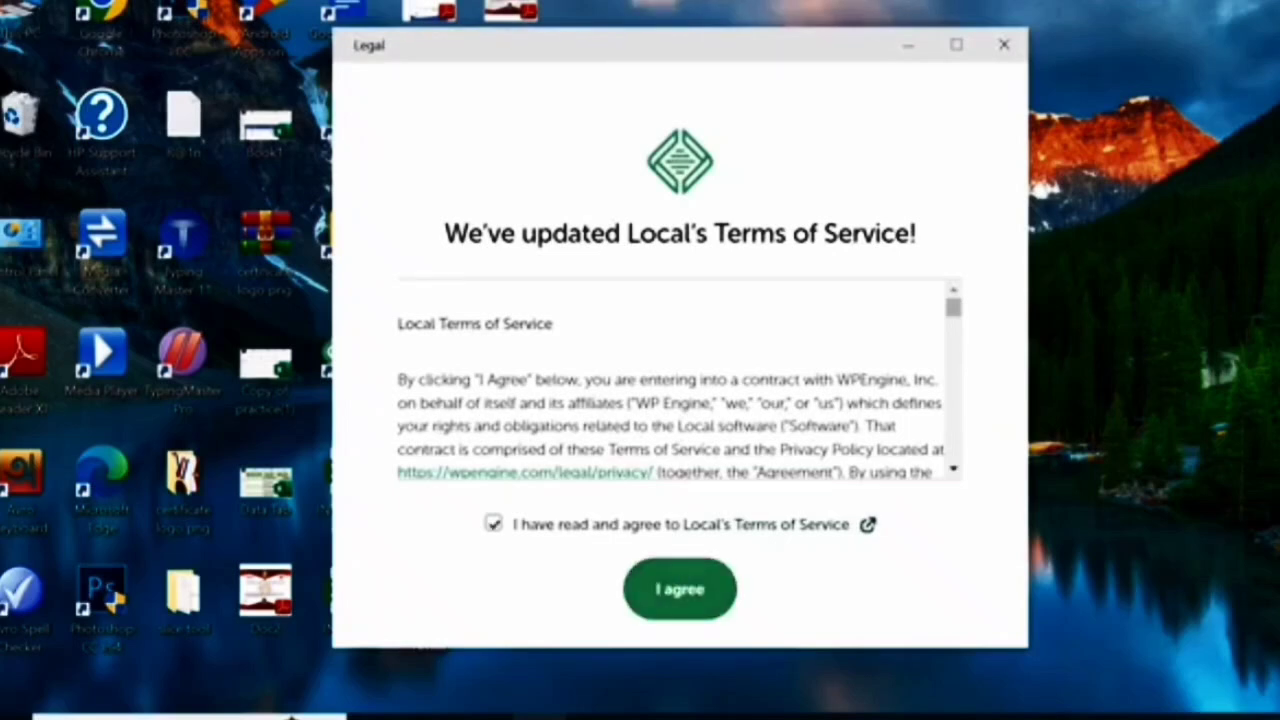
click(680, 589)
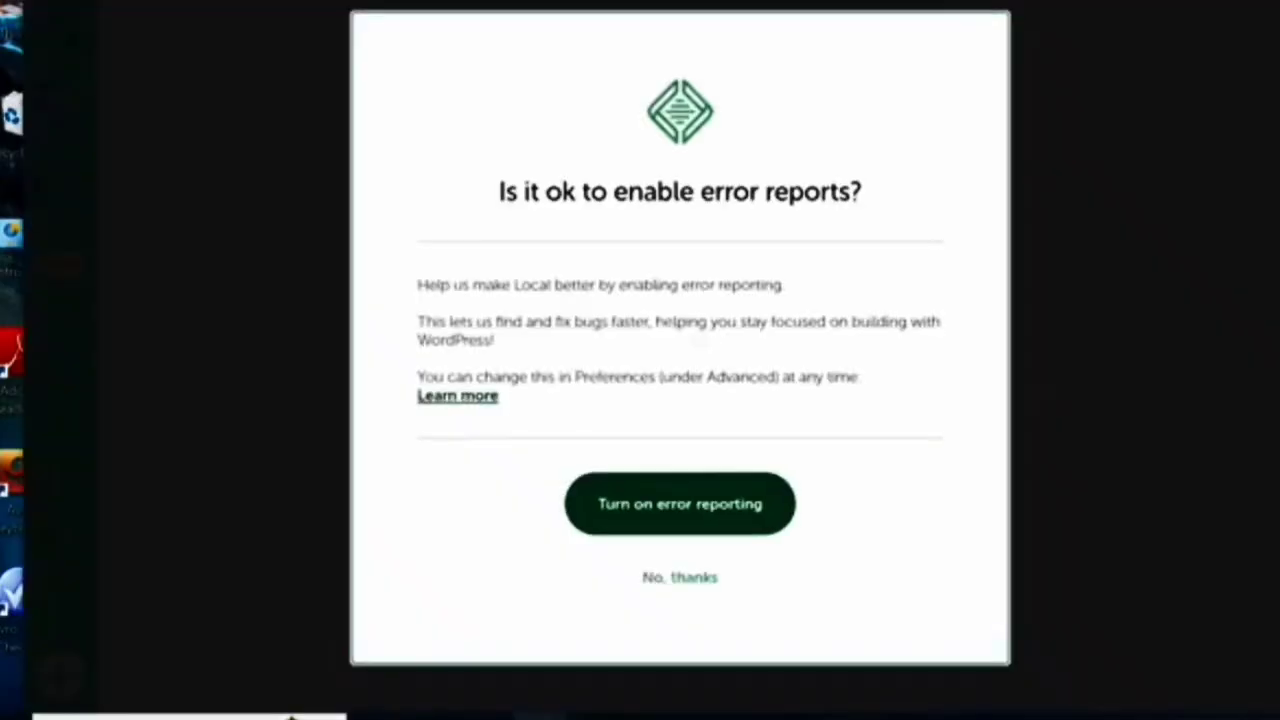
click(680, 504)
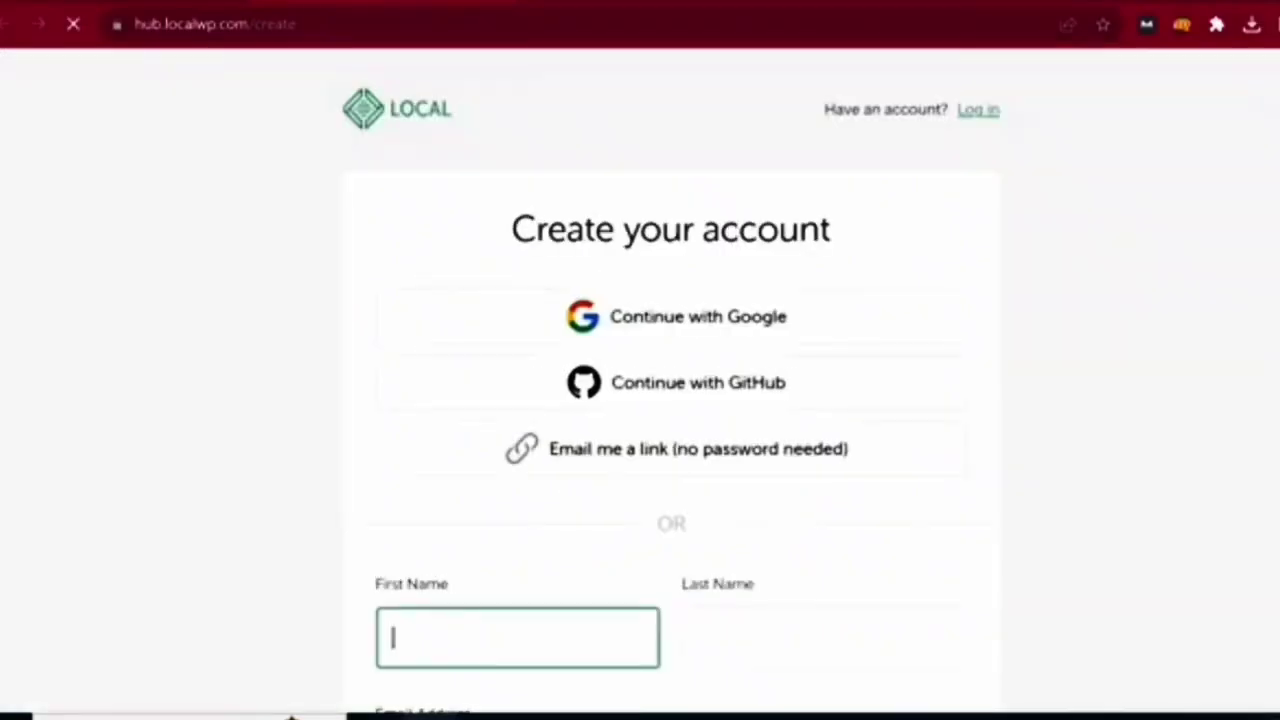
- Sign up for Local Hub with a Google account and hand off to the Local app
scroll(640, 400, down, 5)
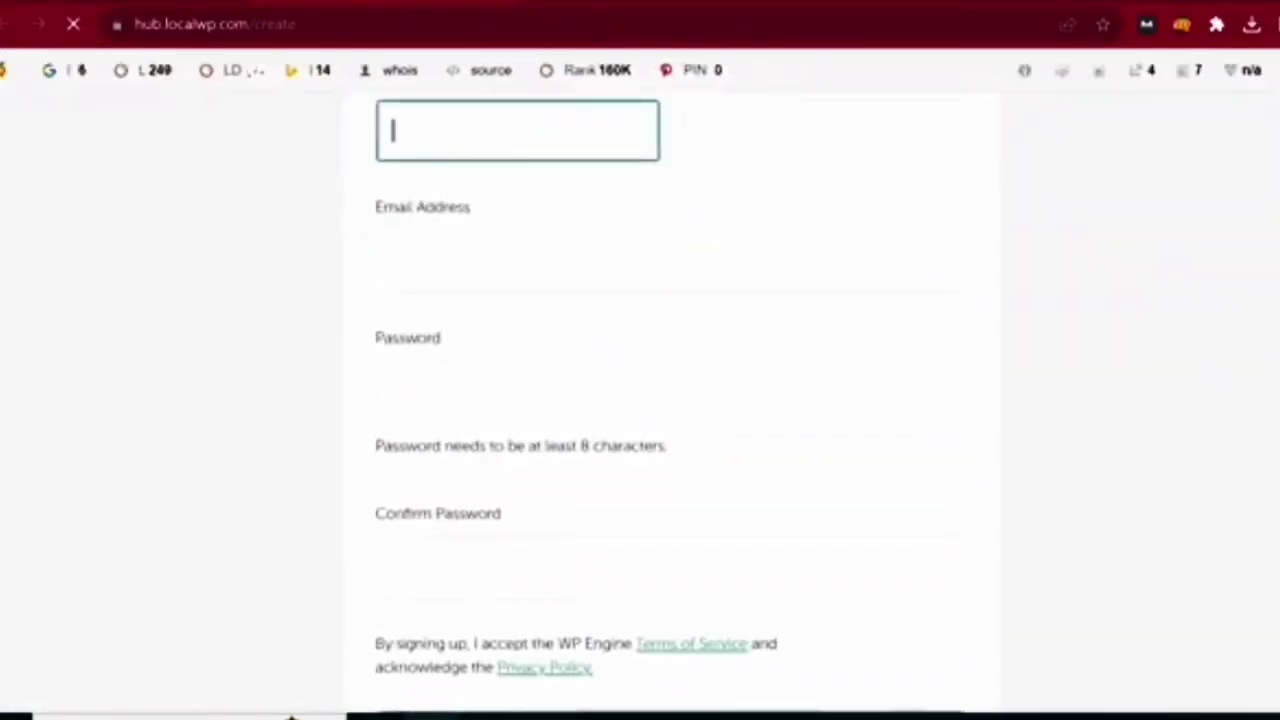
scroll(640, 400, up, 3)
scroll(640, 400, down, 2)
scroll(640, 400, down, 2)
scroll(640, 400, up, 4)
scroll(670, 360, up, 2)
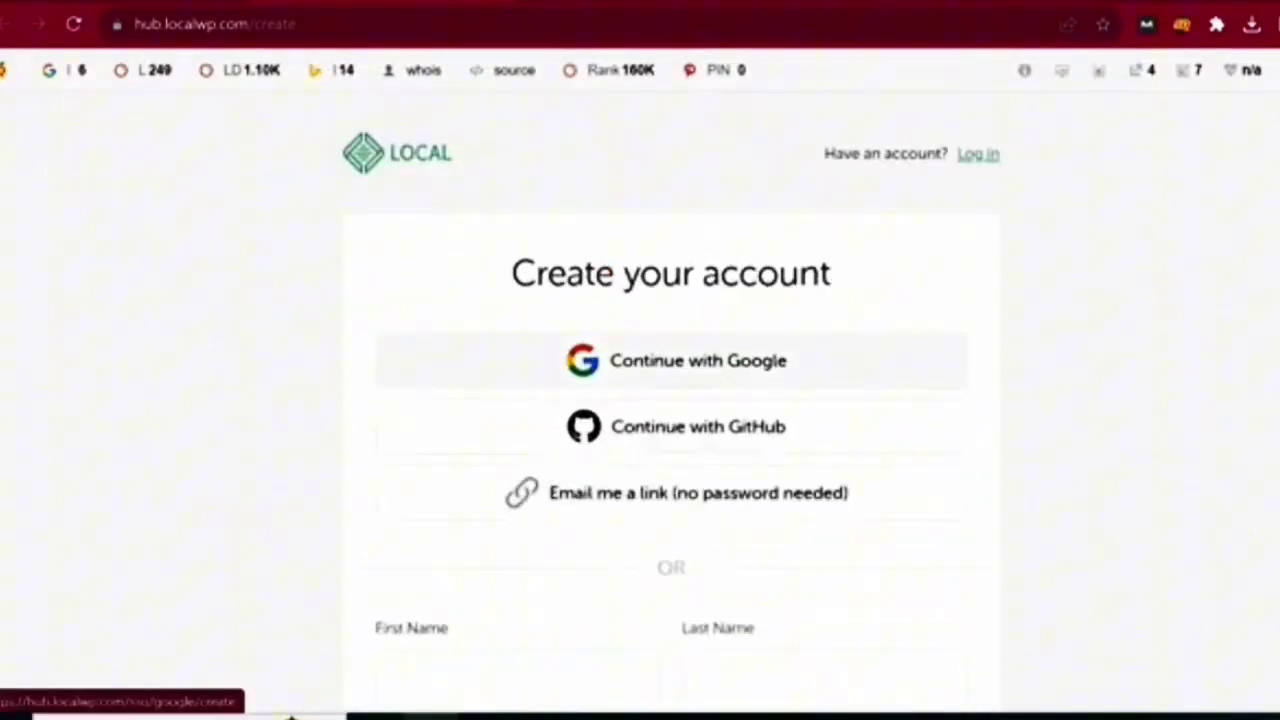
click(676, 360)
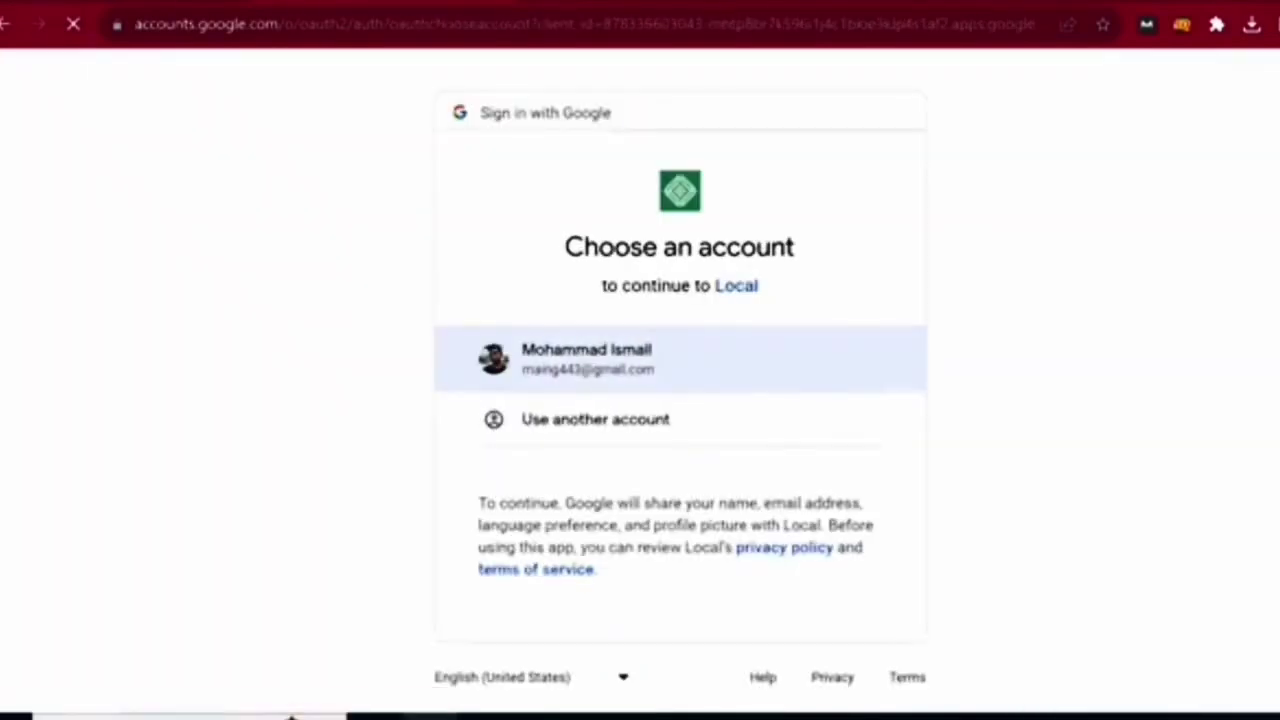
click(640, 359)
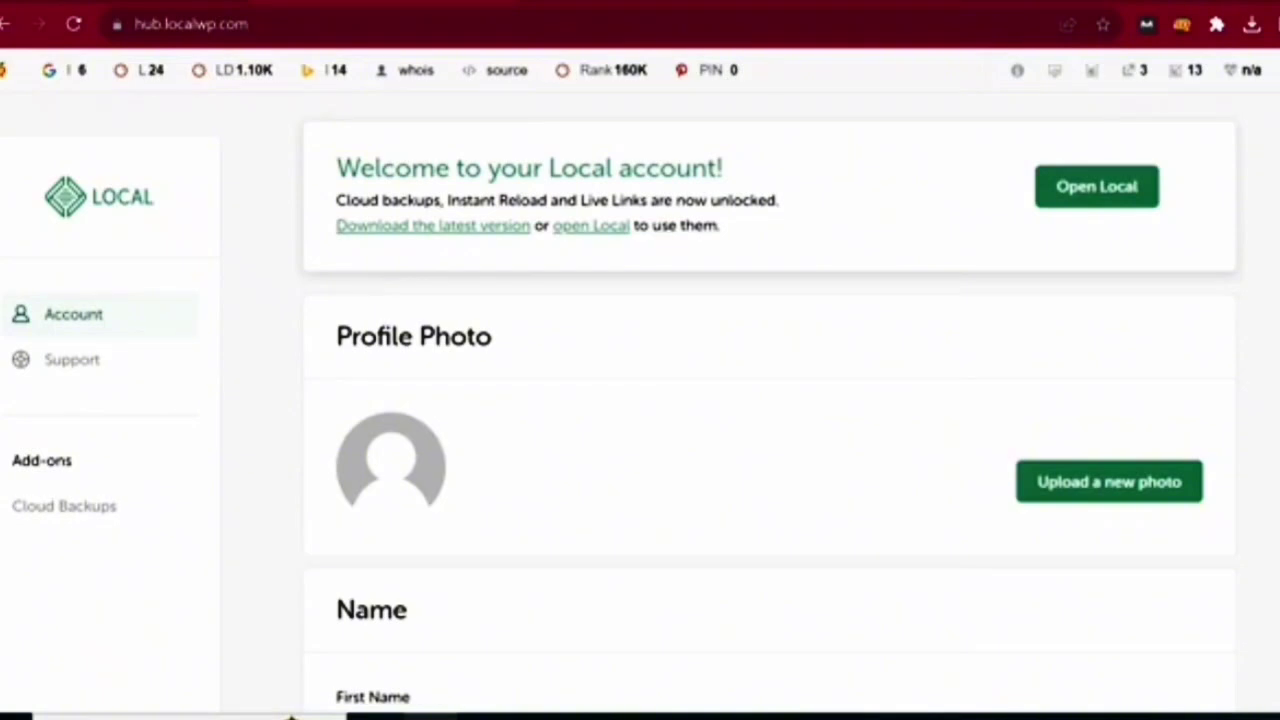
scroll(290, 700, down, 2)
scroll(290, 700, up, 2)
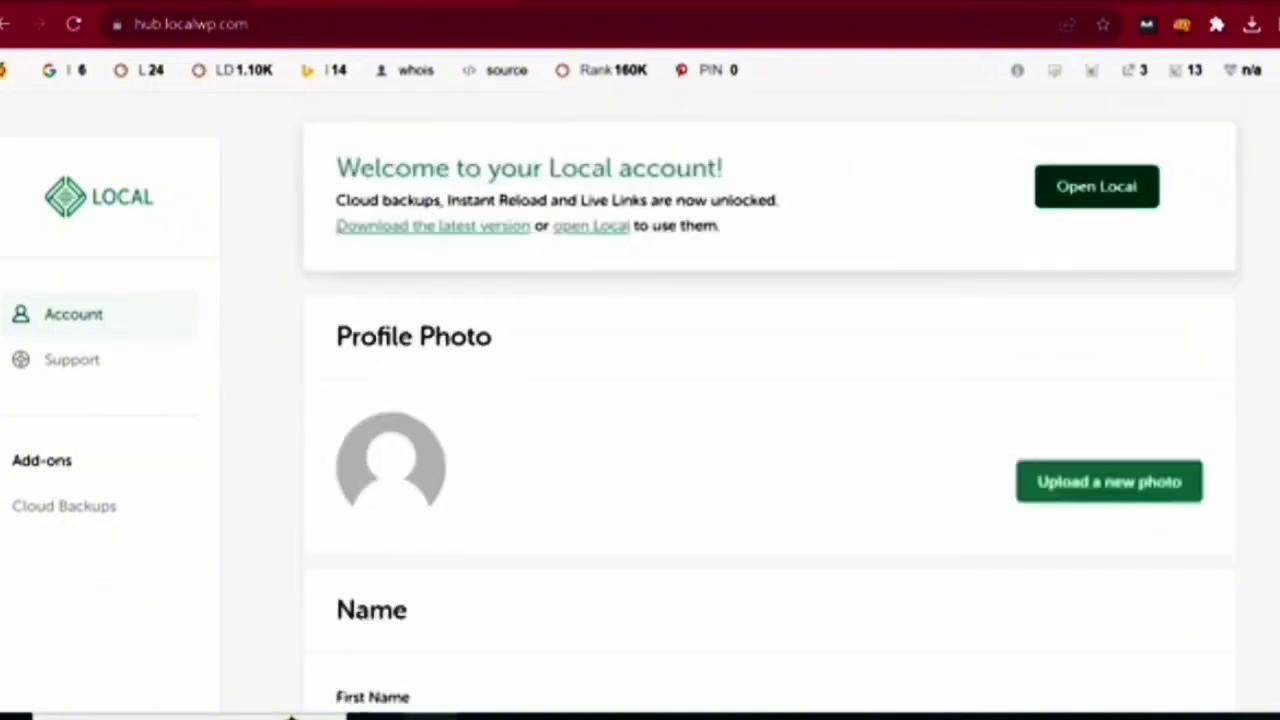
click(1097, 186)
- Let Chrome open Local, decline error and usage reporting, and choose Create a new site
click(780, 216)
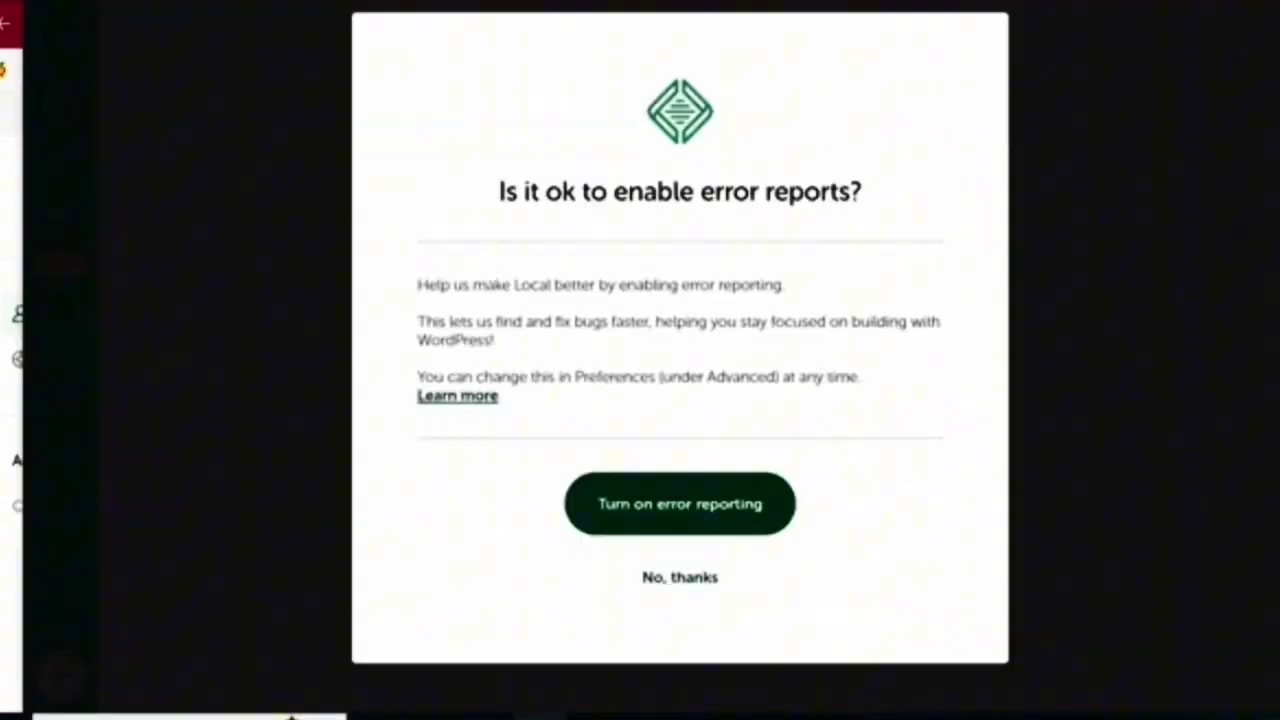
click(680, 577)
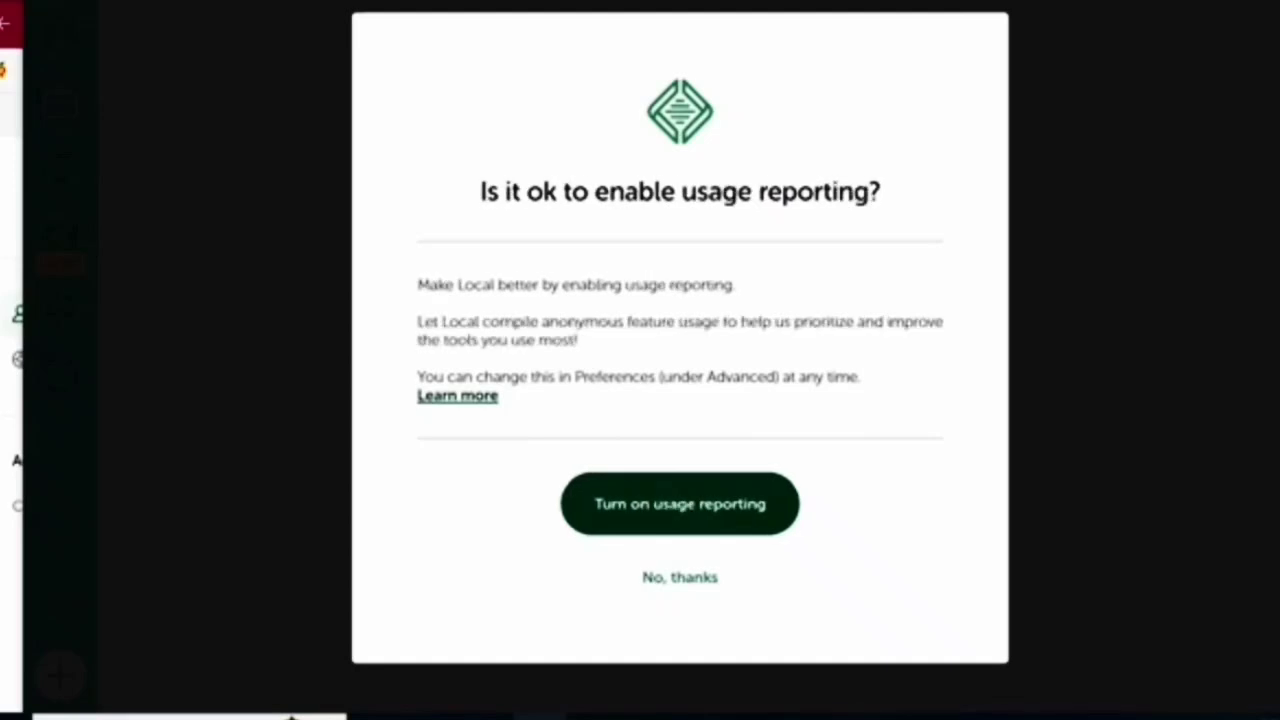
click(680, 577)
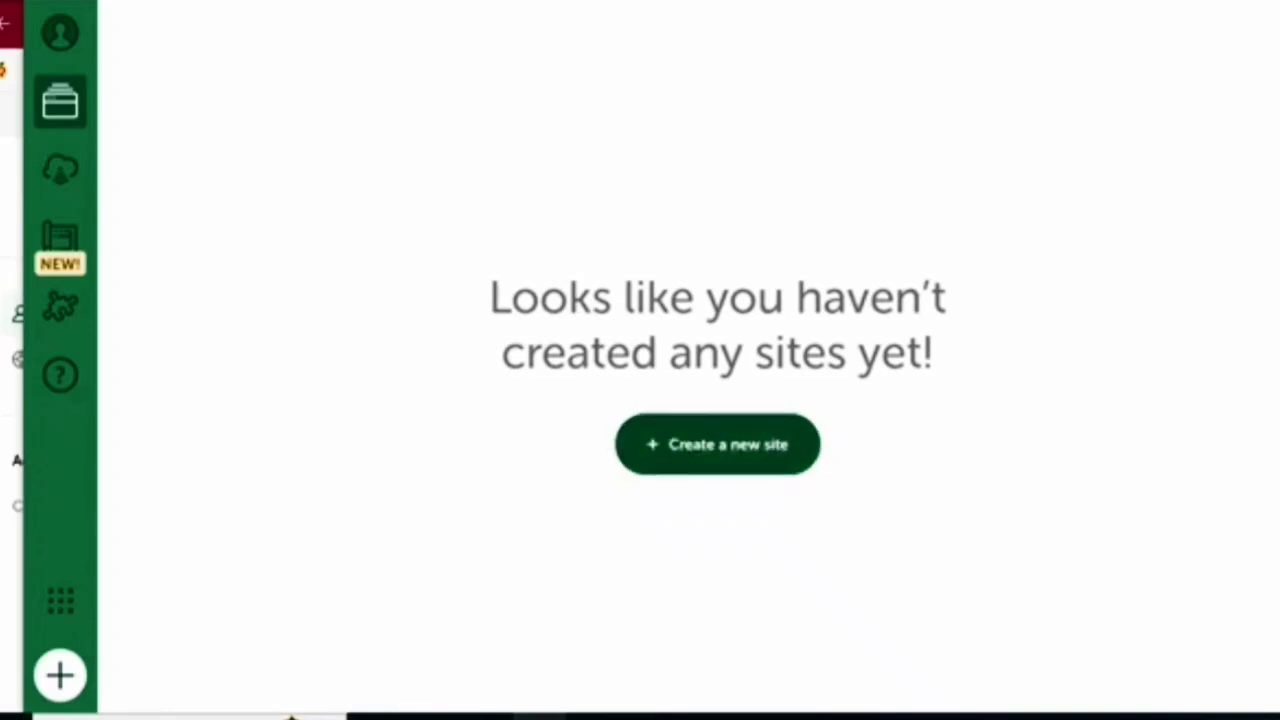
click(717, 444)
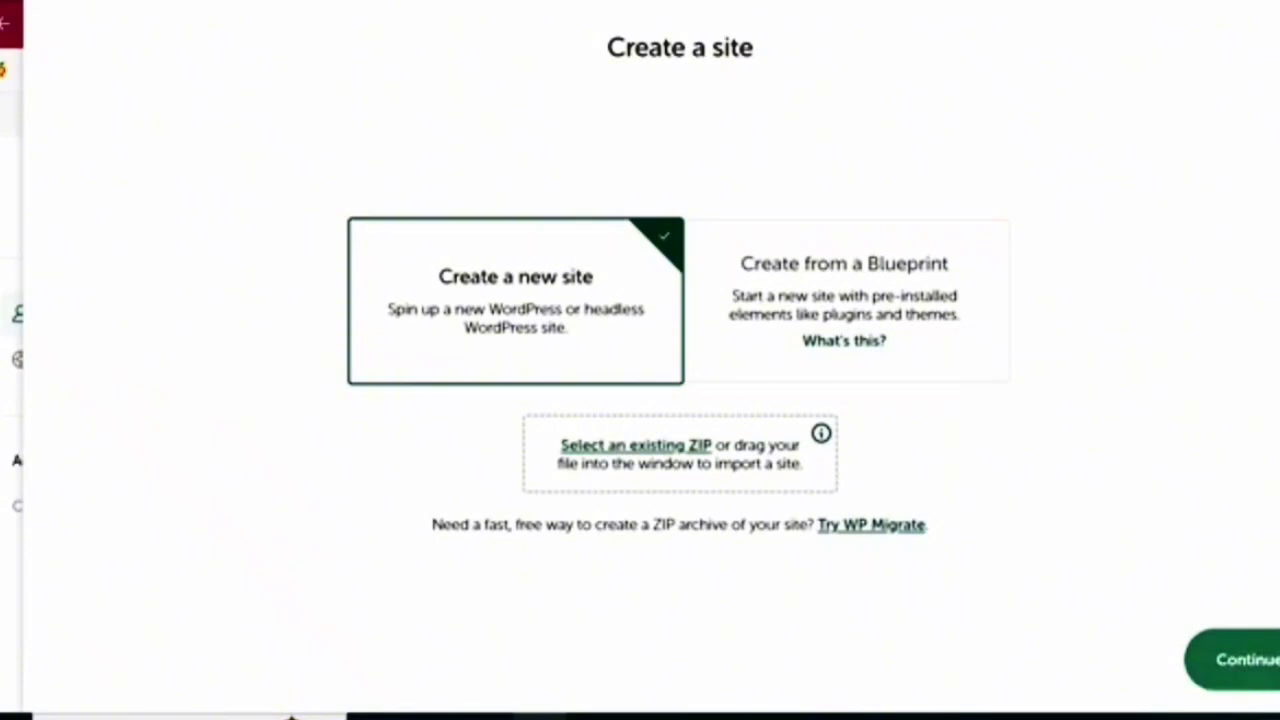
- Enter the new site's name, correcting a typo along the way
click(1235, 659)
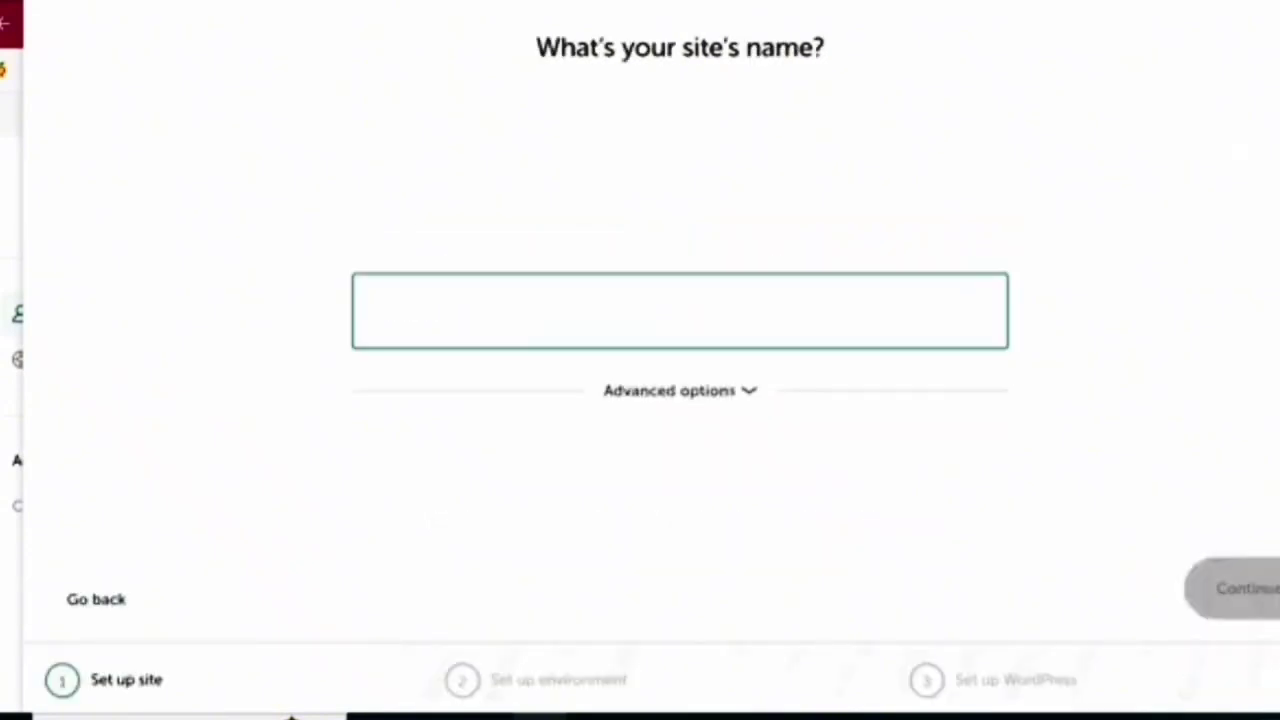
text(ma)
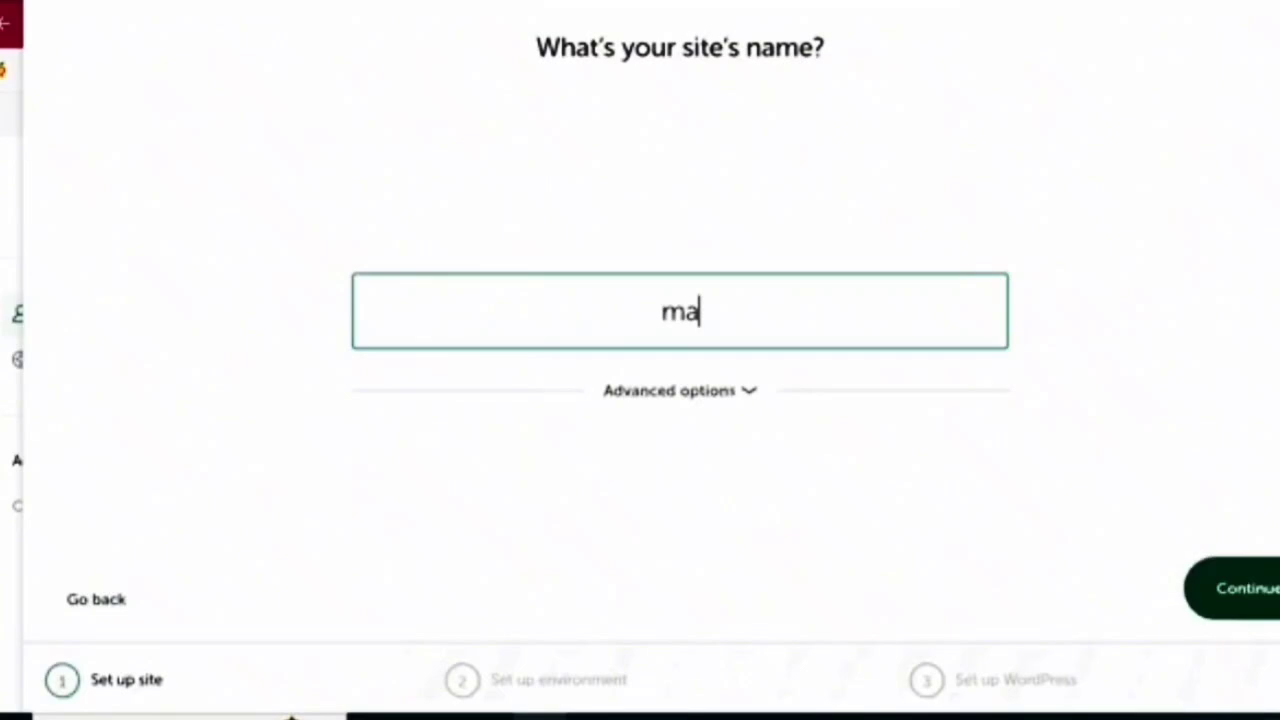
text(hammuddig)
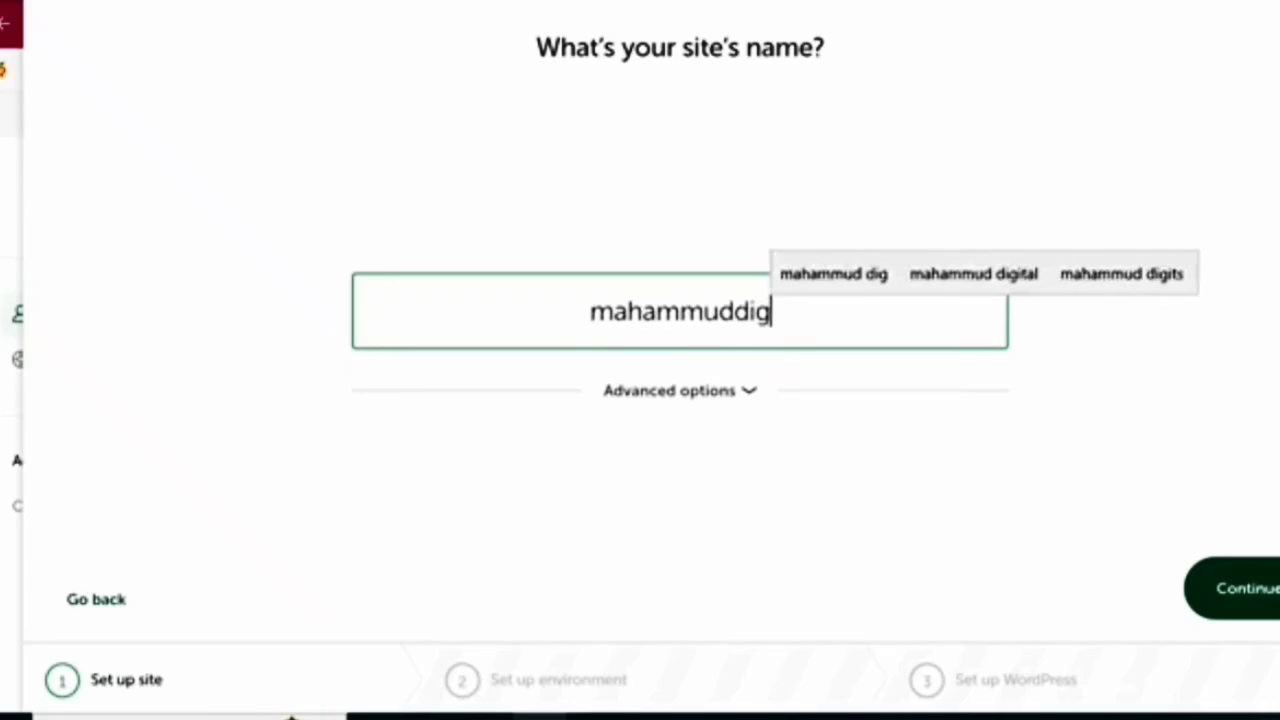
text(italma)
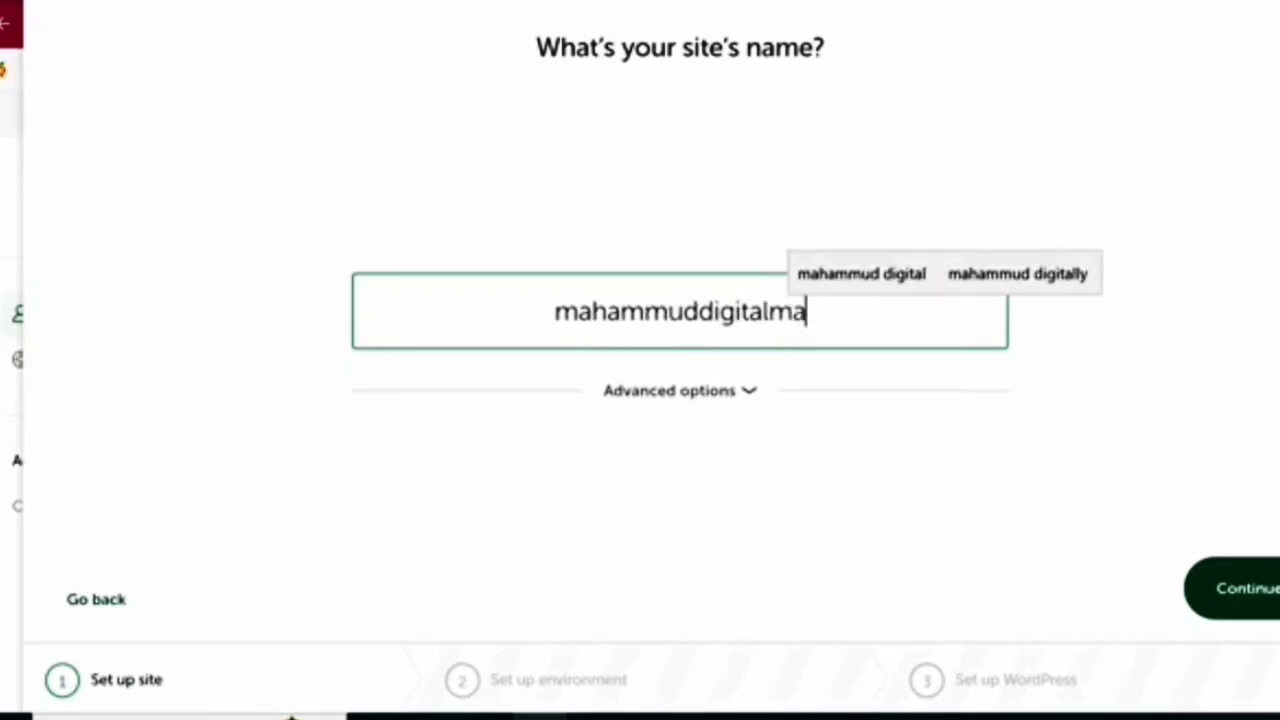
text(rketer)
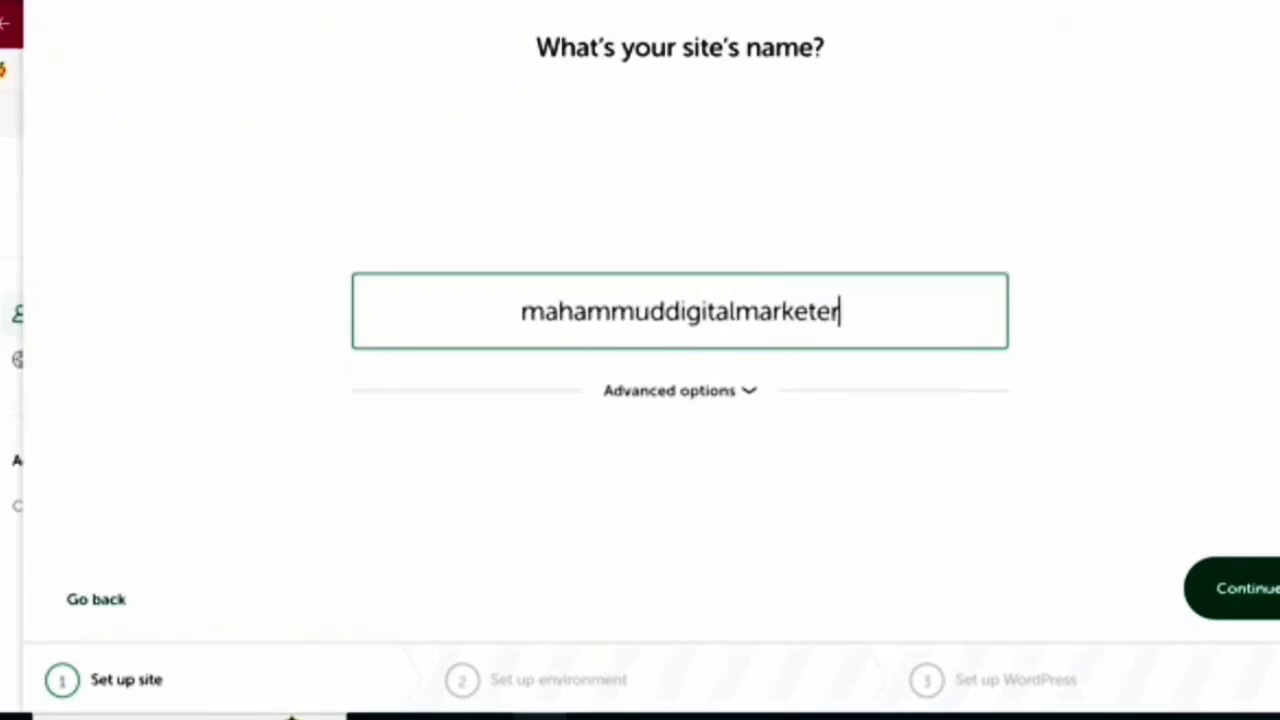
key(Return)
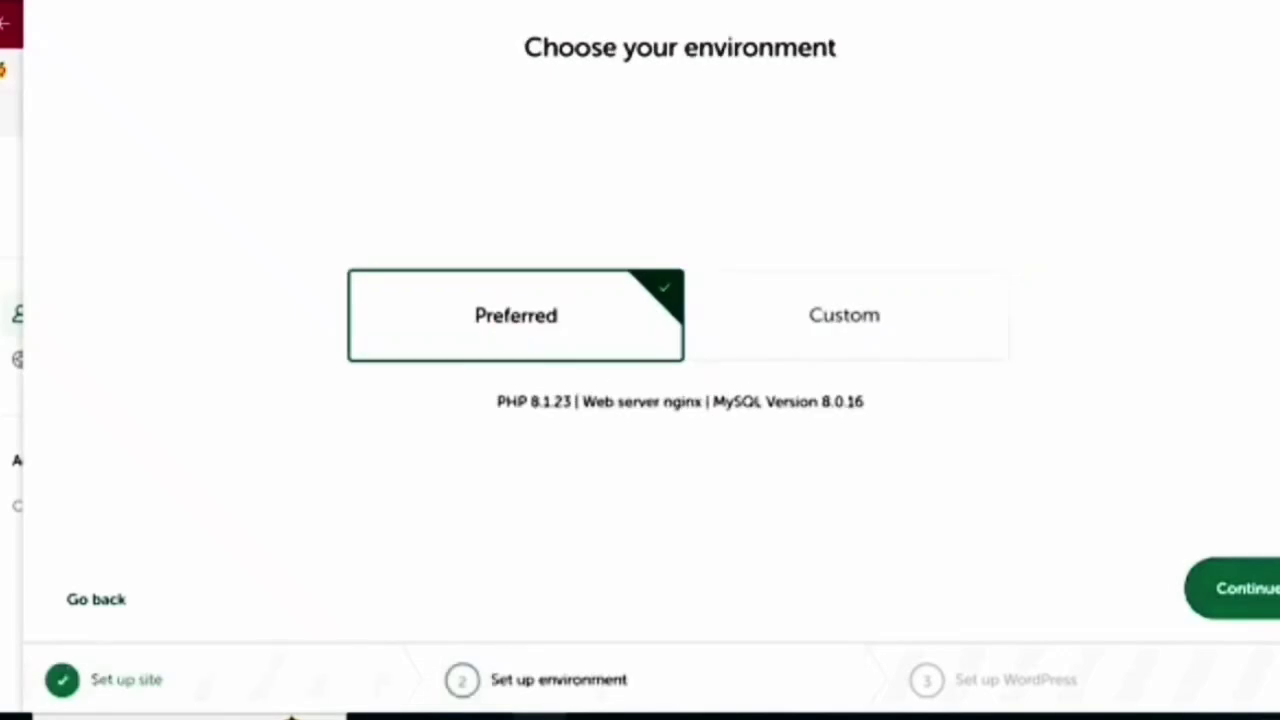
- Keep the Preferred environment, set WordPress username admin with a password, and add the site
key(Return)
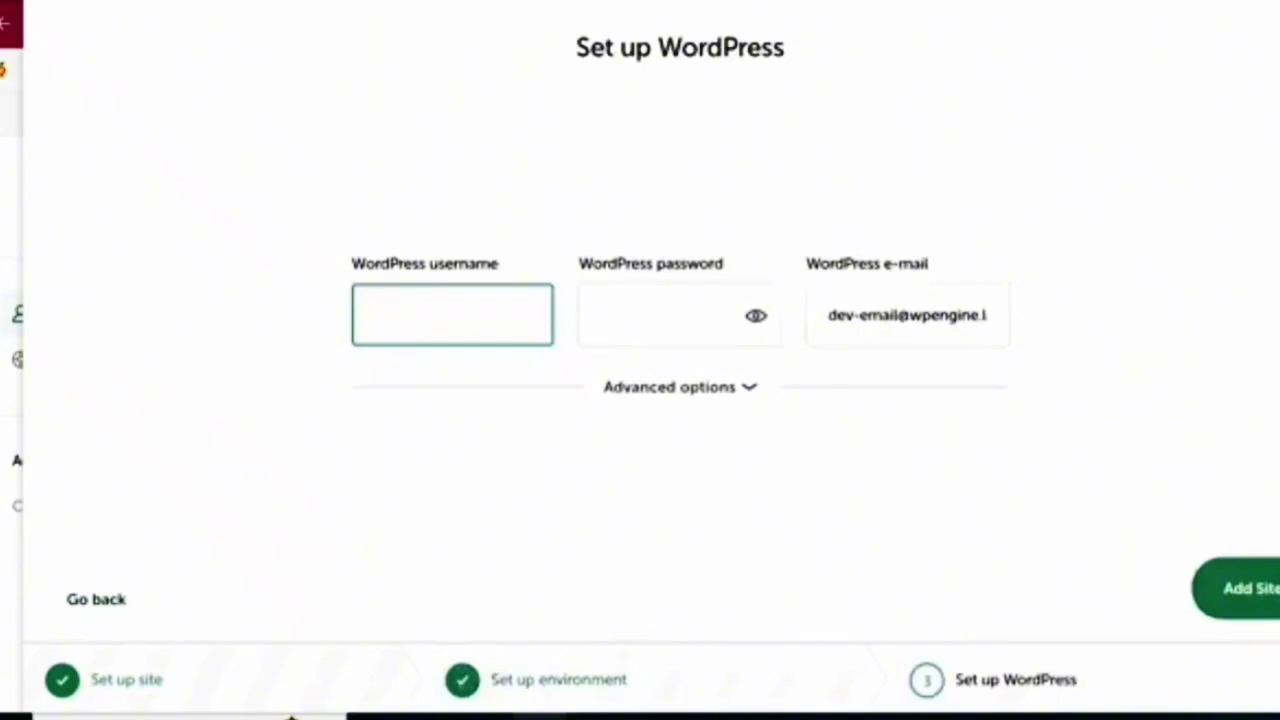
text(admin)
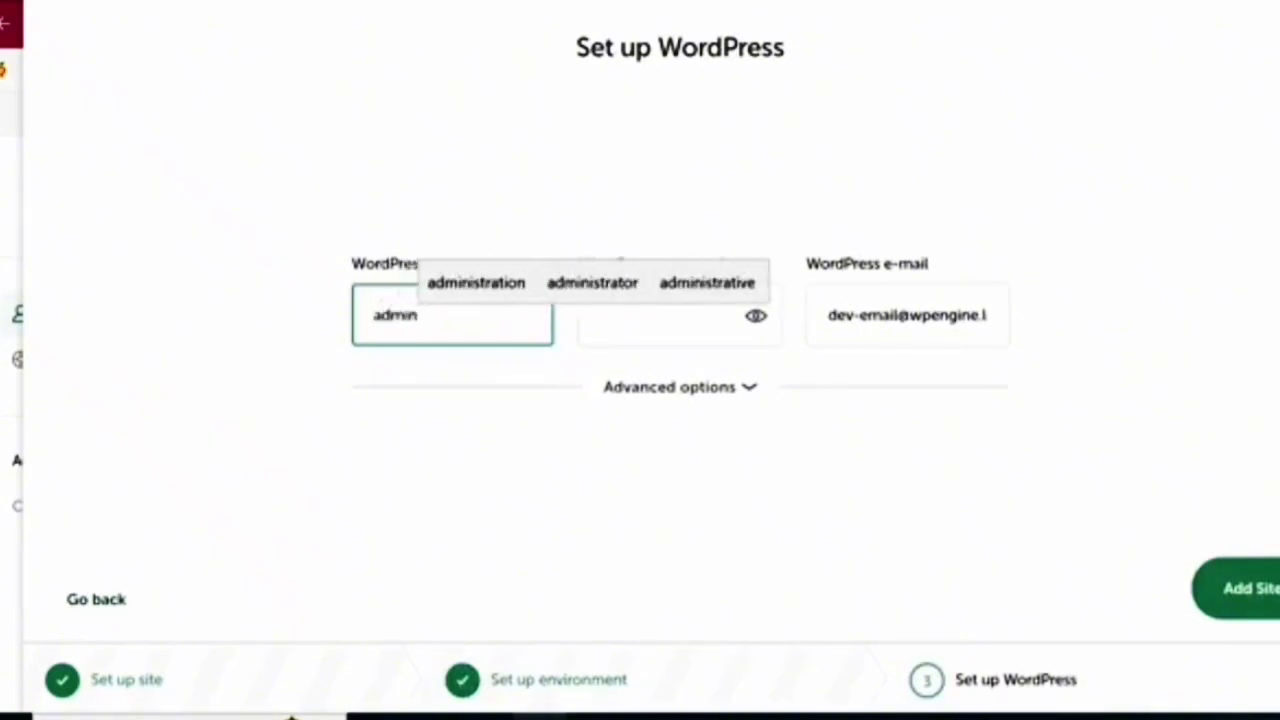
key(Tab)
text(••••••)
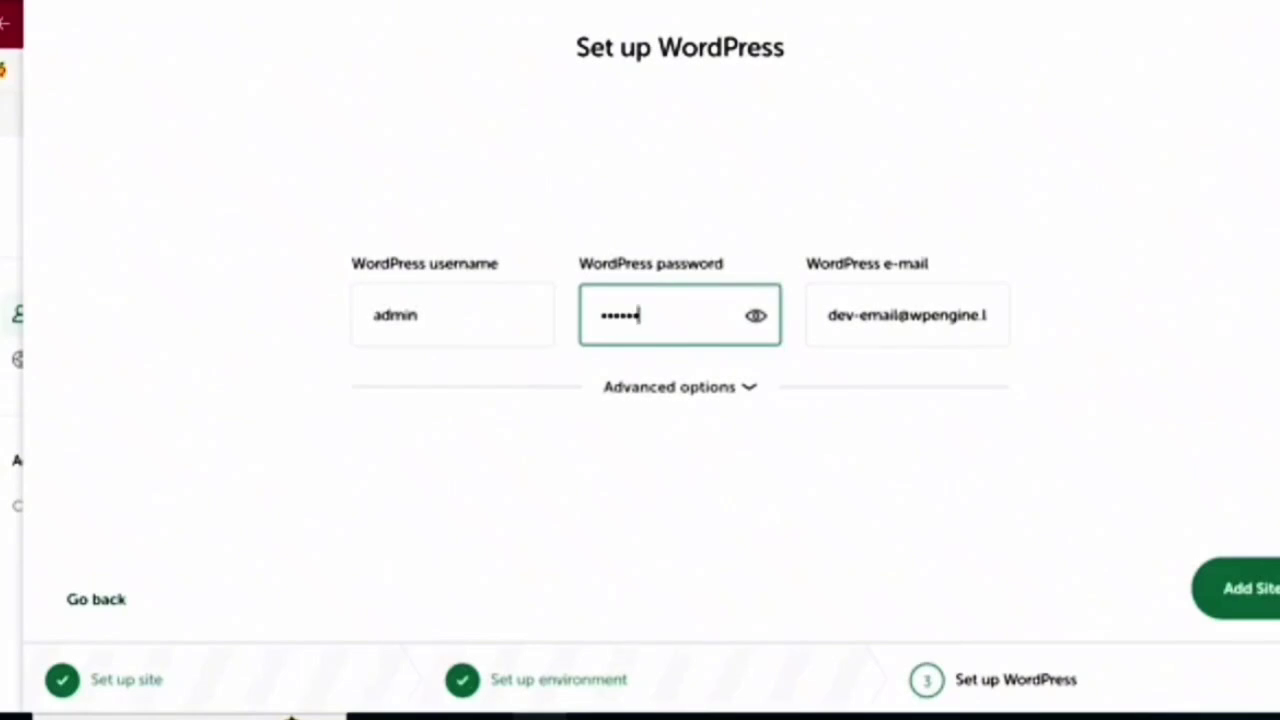
click(1248, 588)
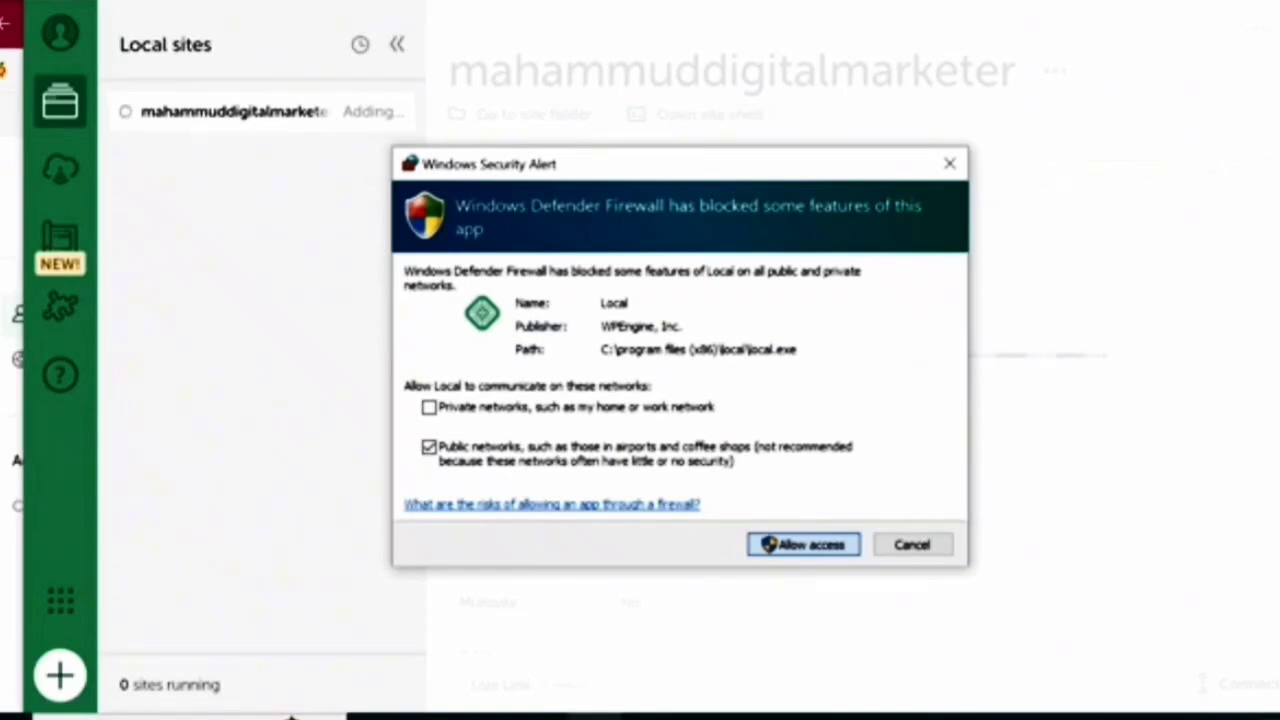
- Allow Local and nginx through the Windows firewall, then open the site's WP Admin
click(804, 545)
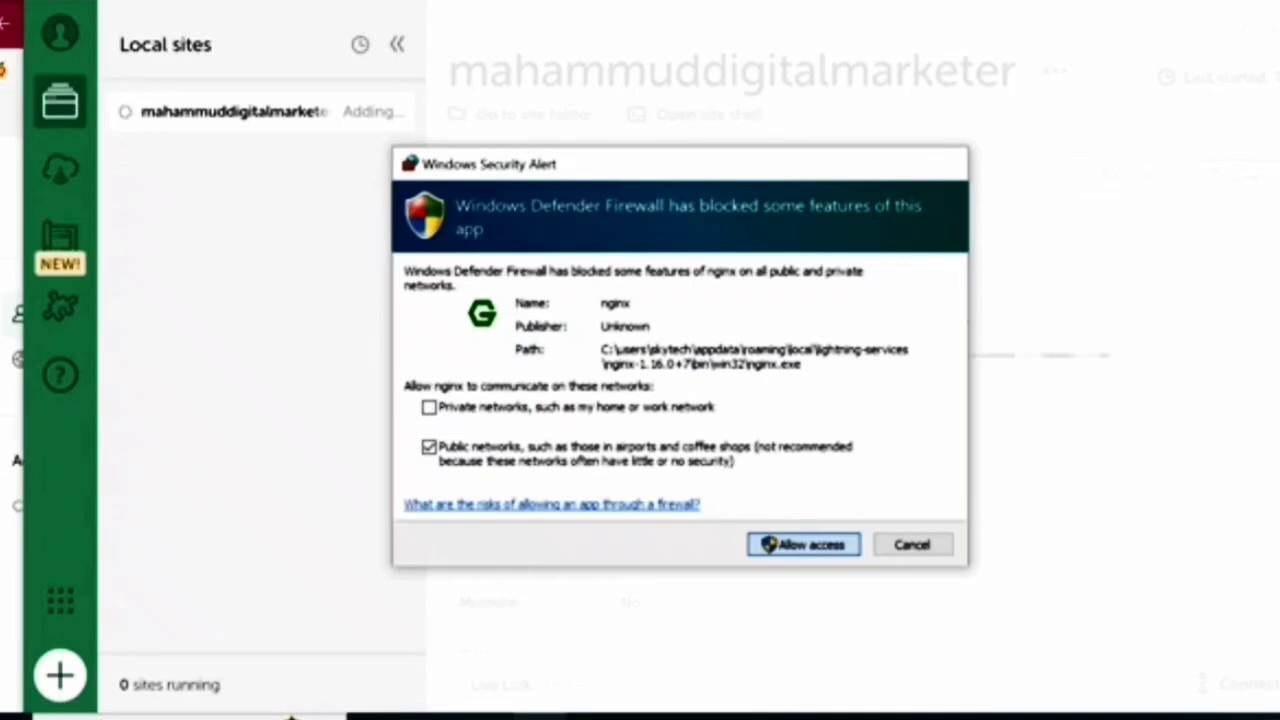
key(Return)
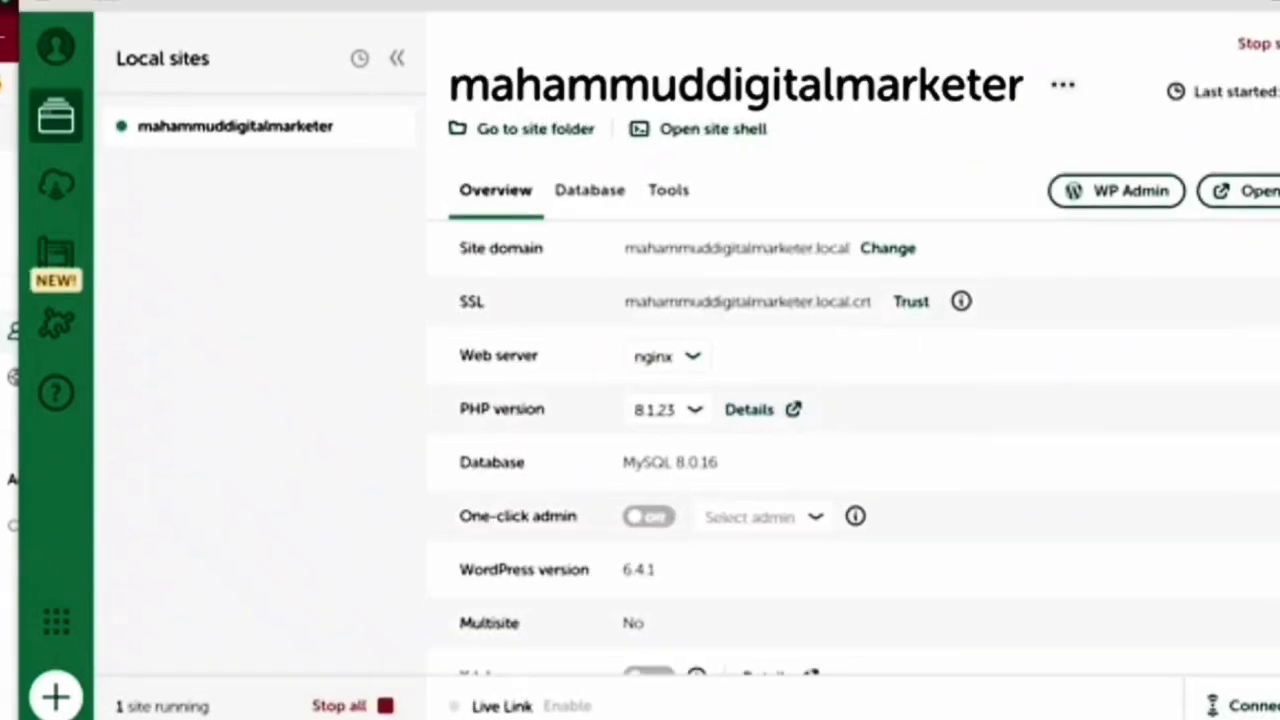
click(1116, 190)
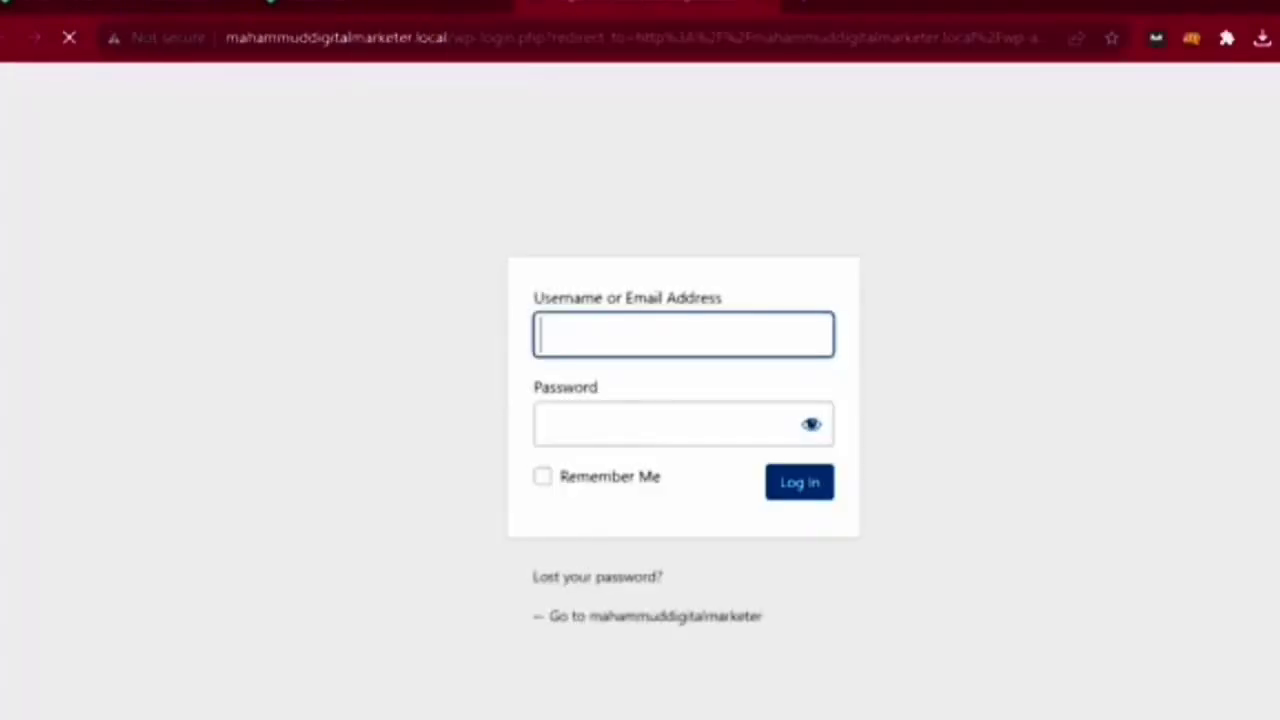
- Show Chrome's bookmarks bar and bookmark the WordPress login page on it
click(1279, 38)
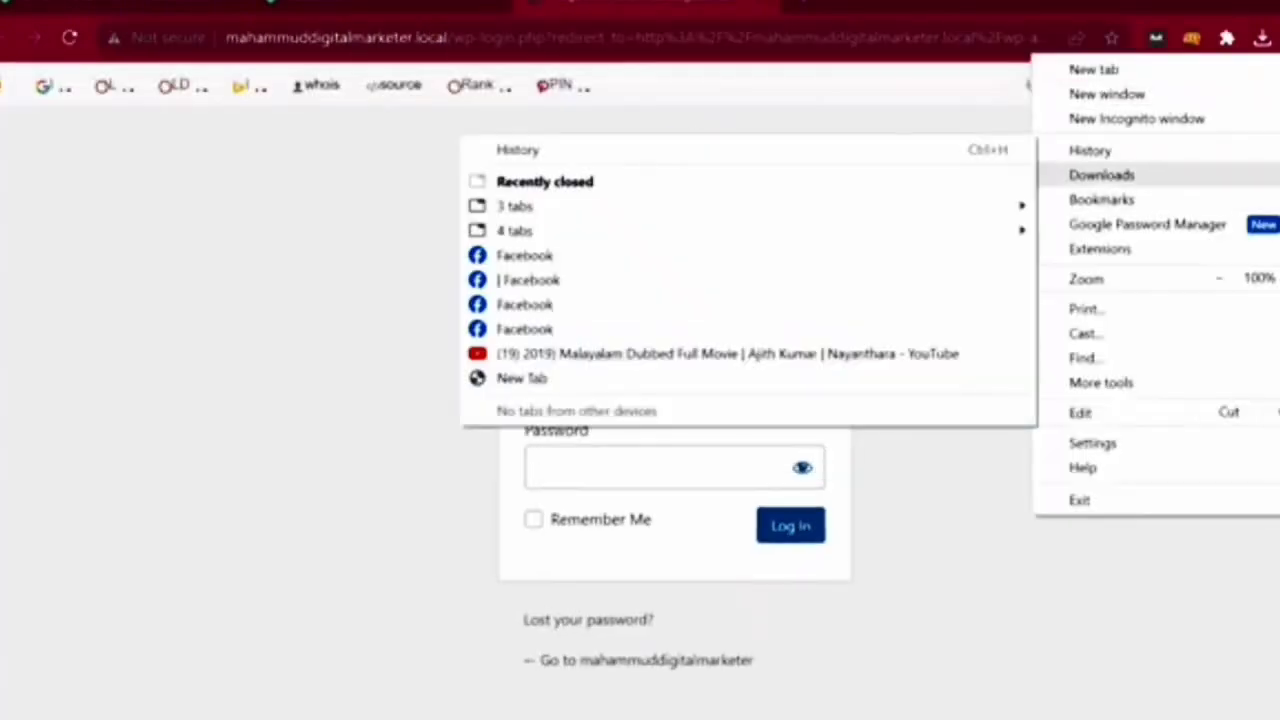
mouse_move(1101, 199)
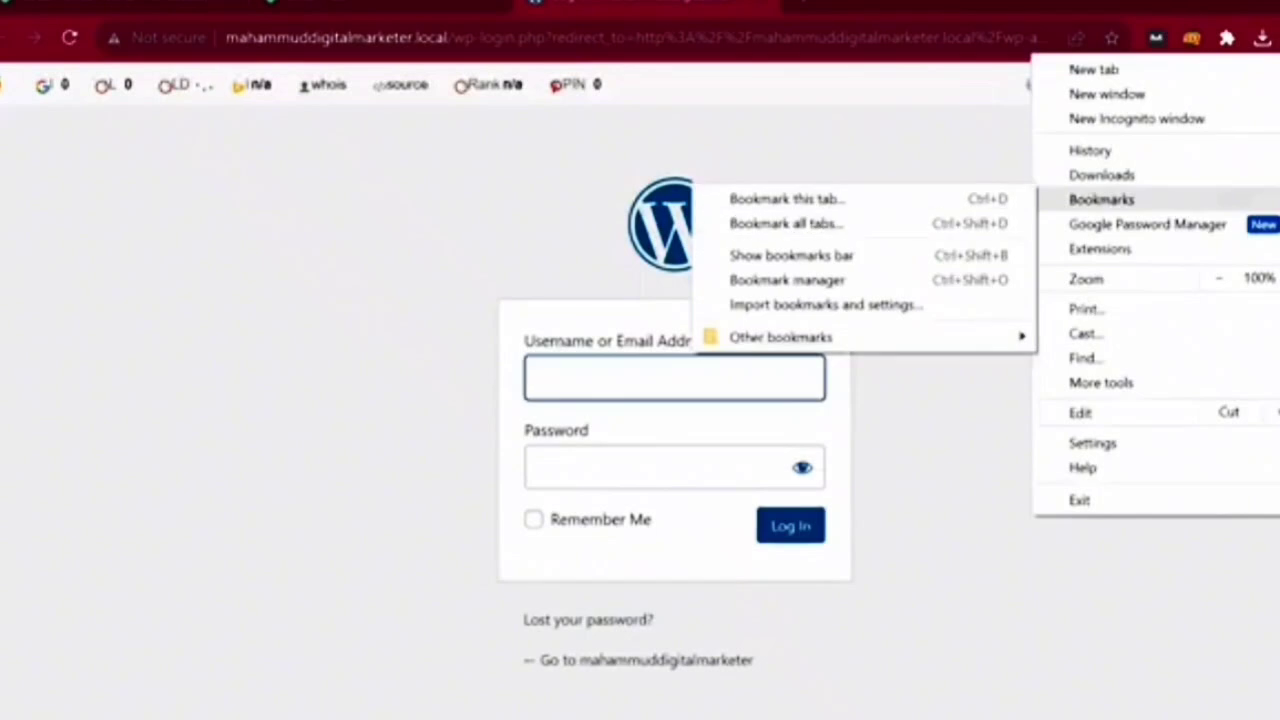
click(790, 255)
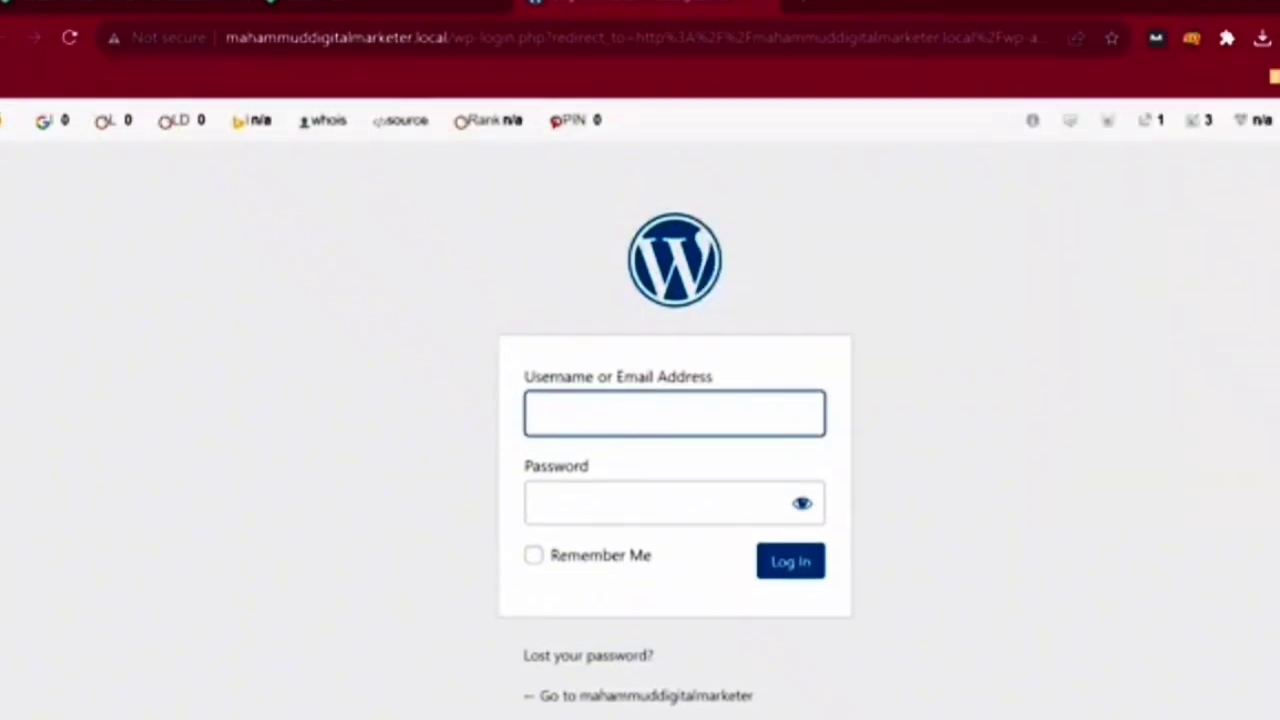
drag(140, 38, 170, 77)
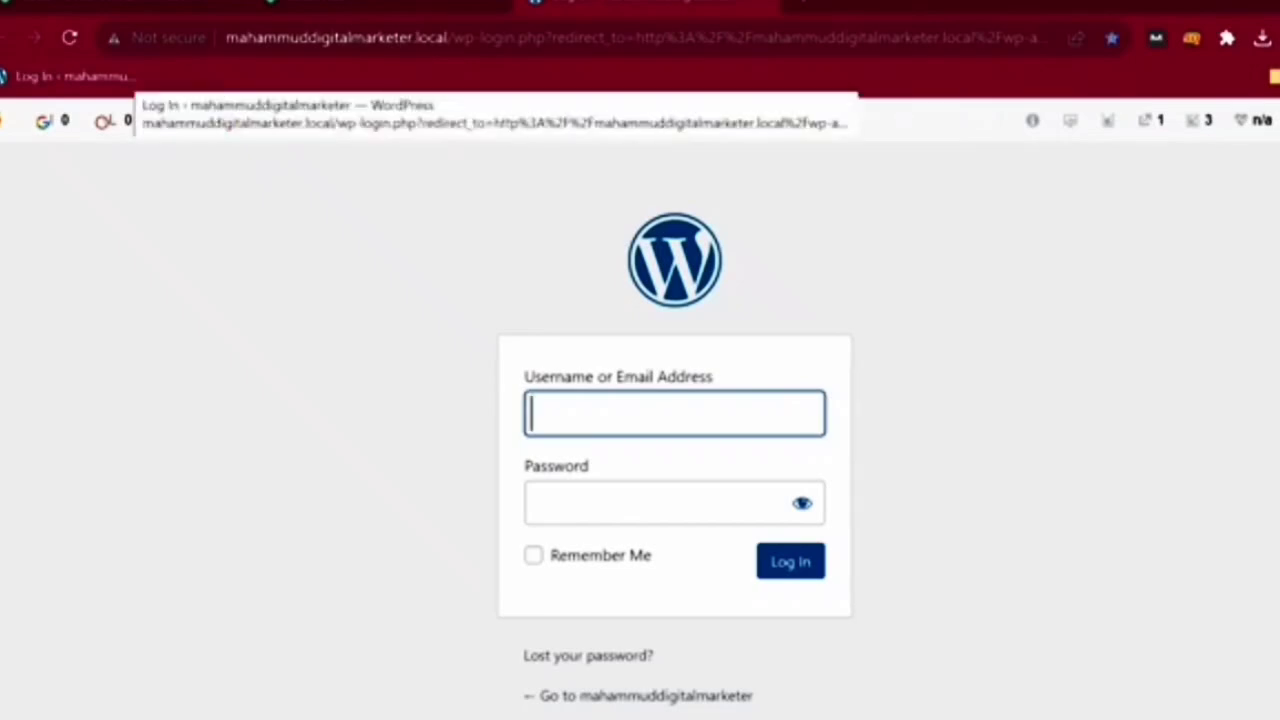
click(122, 77)
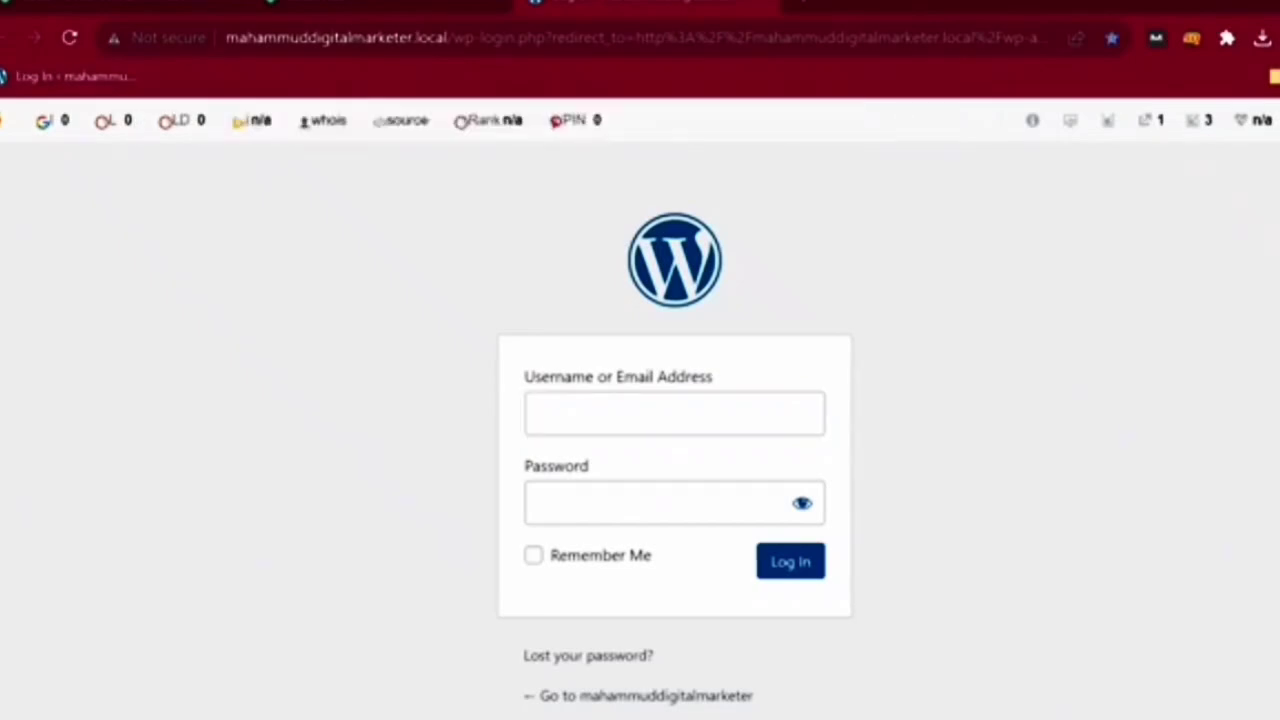
- Log in as admin and dismiss the breach warning and save-password prompts
text(admin)
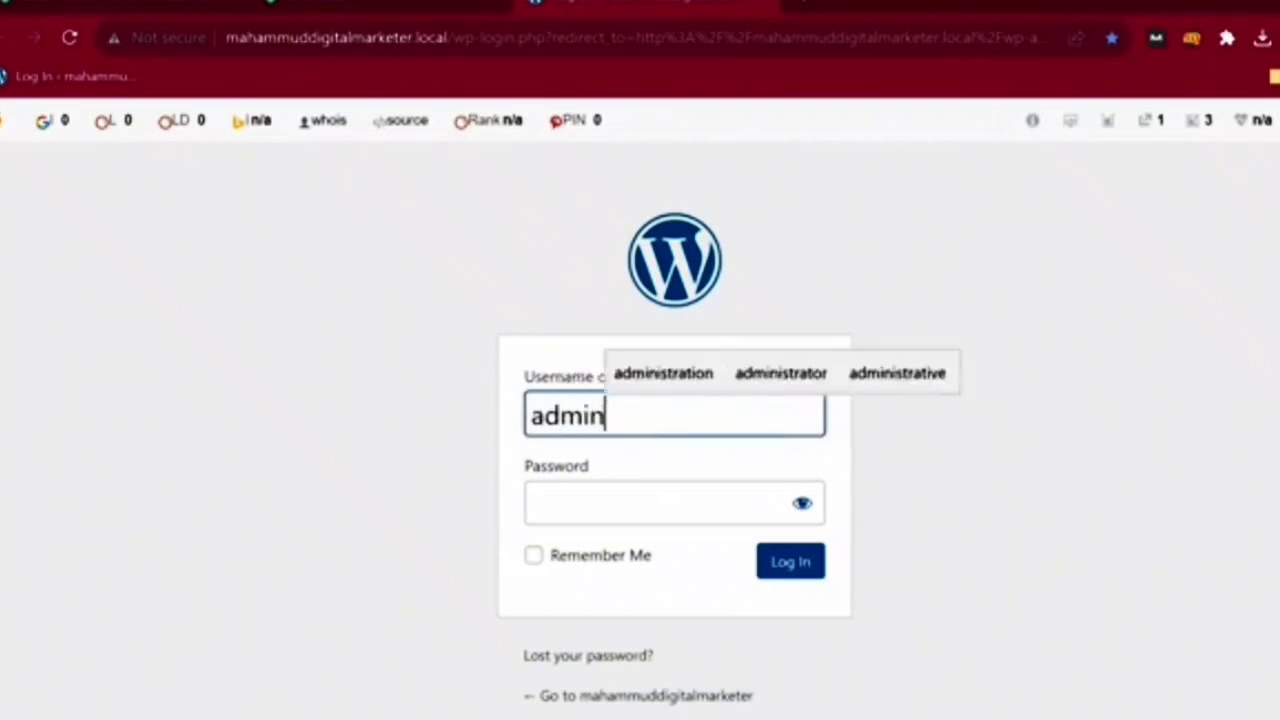
key(Tab)
text(••••••)
key(Return)
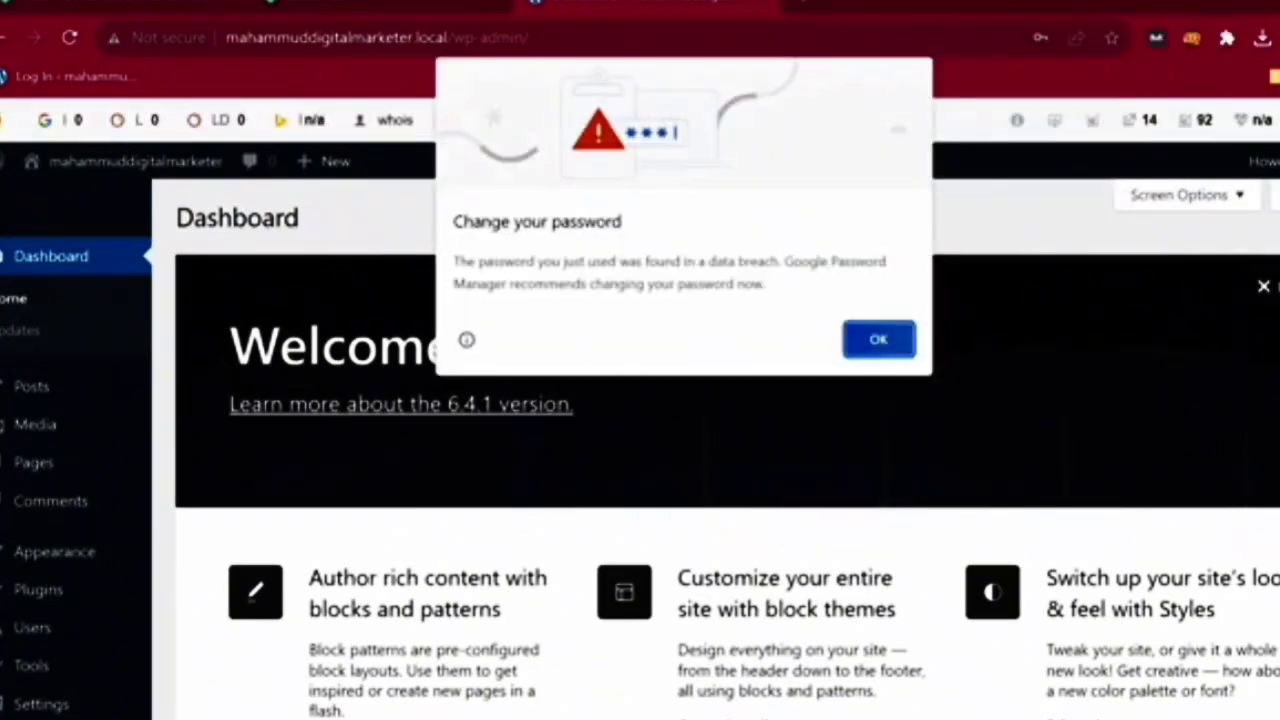
key(Return)
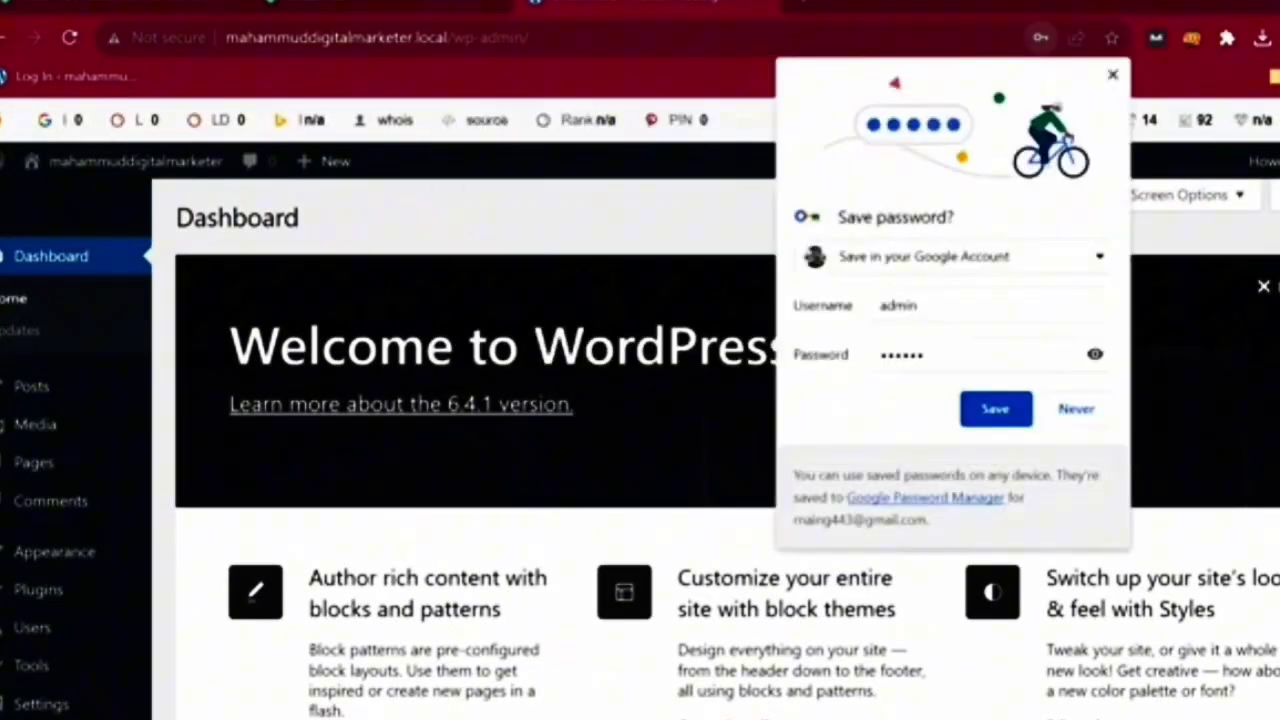
key(Escape)
- Search new themes for 'seo', then install and activate SEO Techup
mouse_move(54, 552)
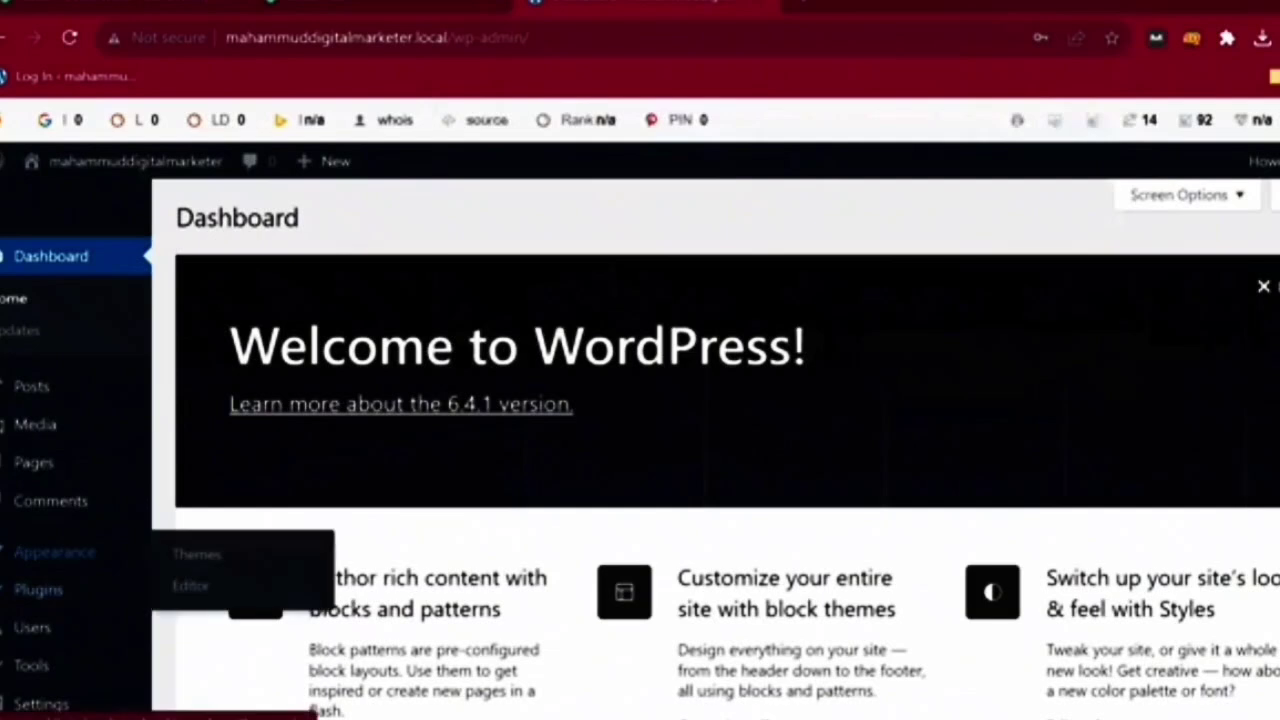
click(197, 554)
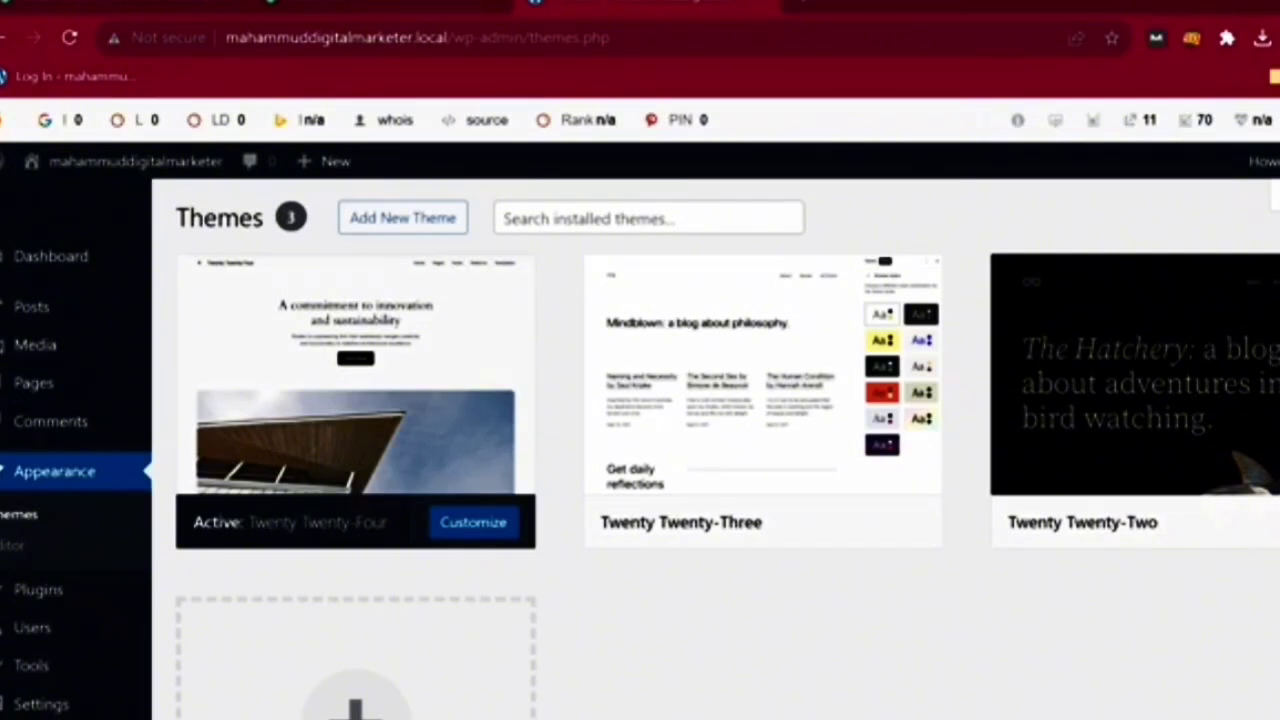
click(402, 217)
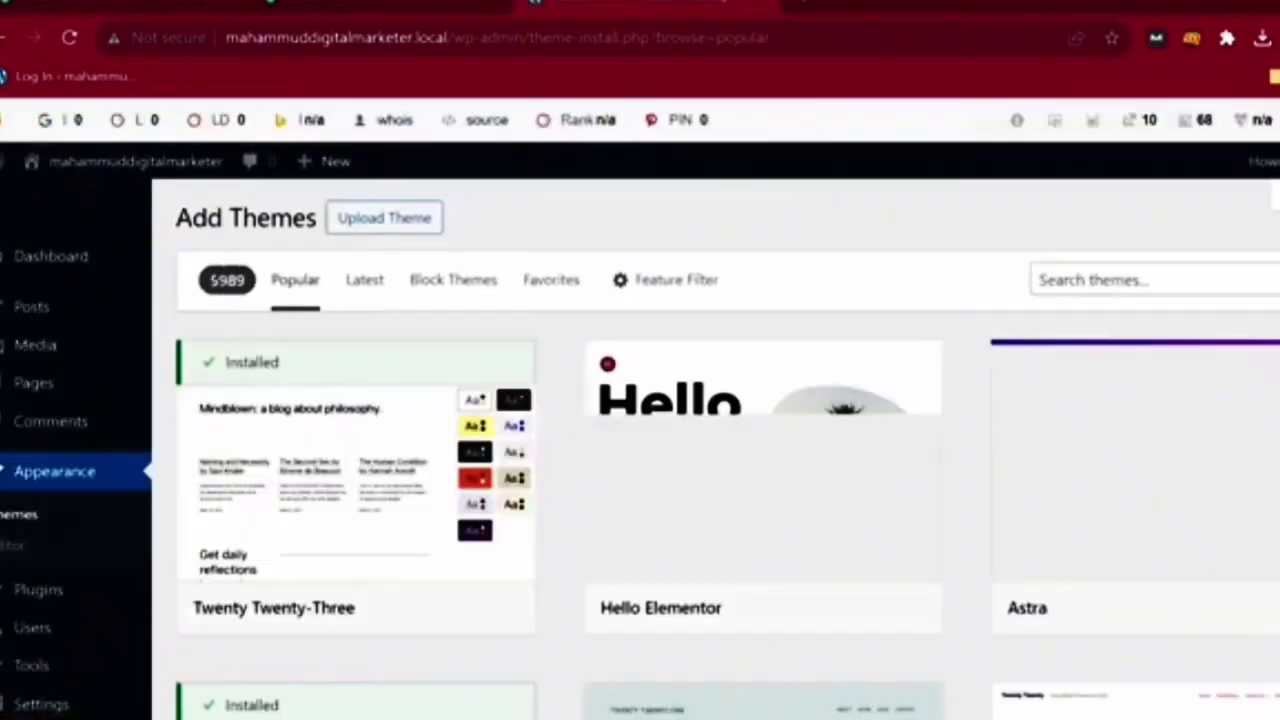
click(1155, 280)
text(seo)
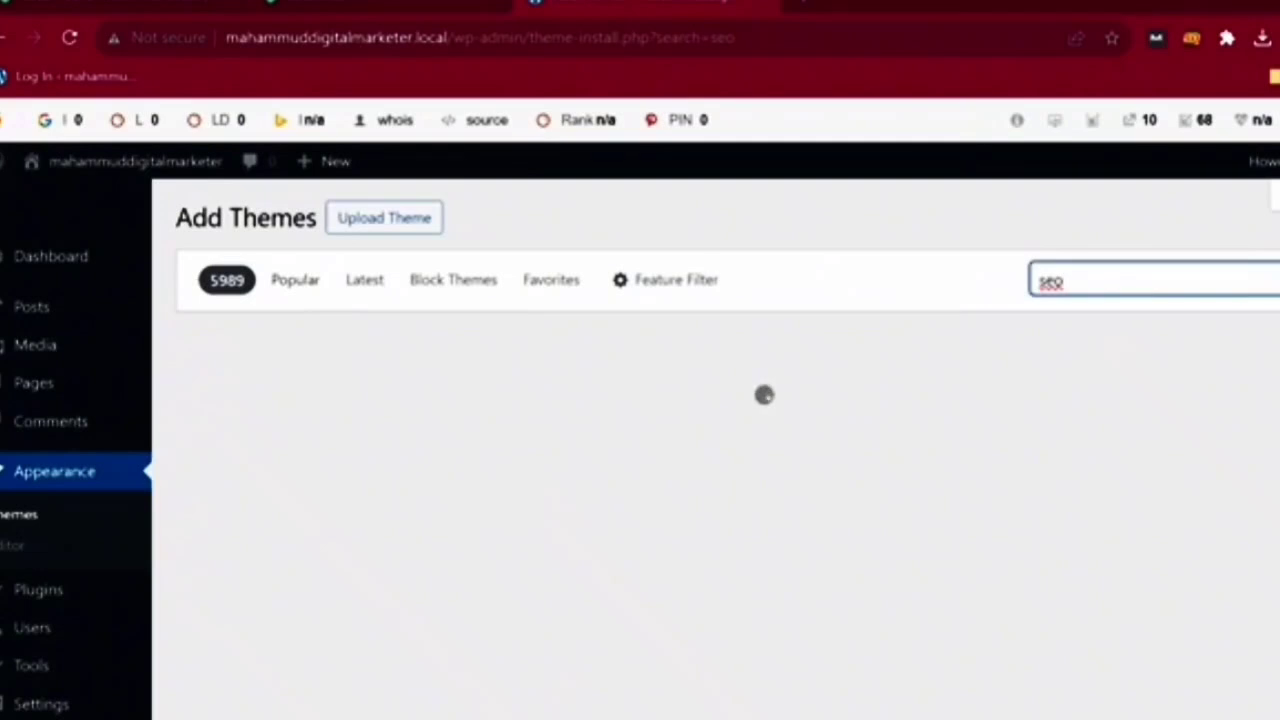
scroll(760, 450, down, 5)
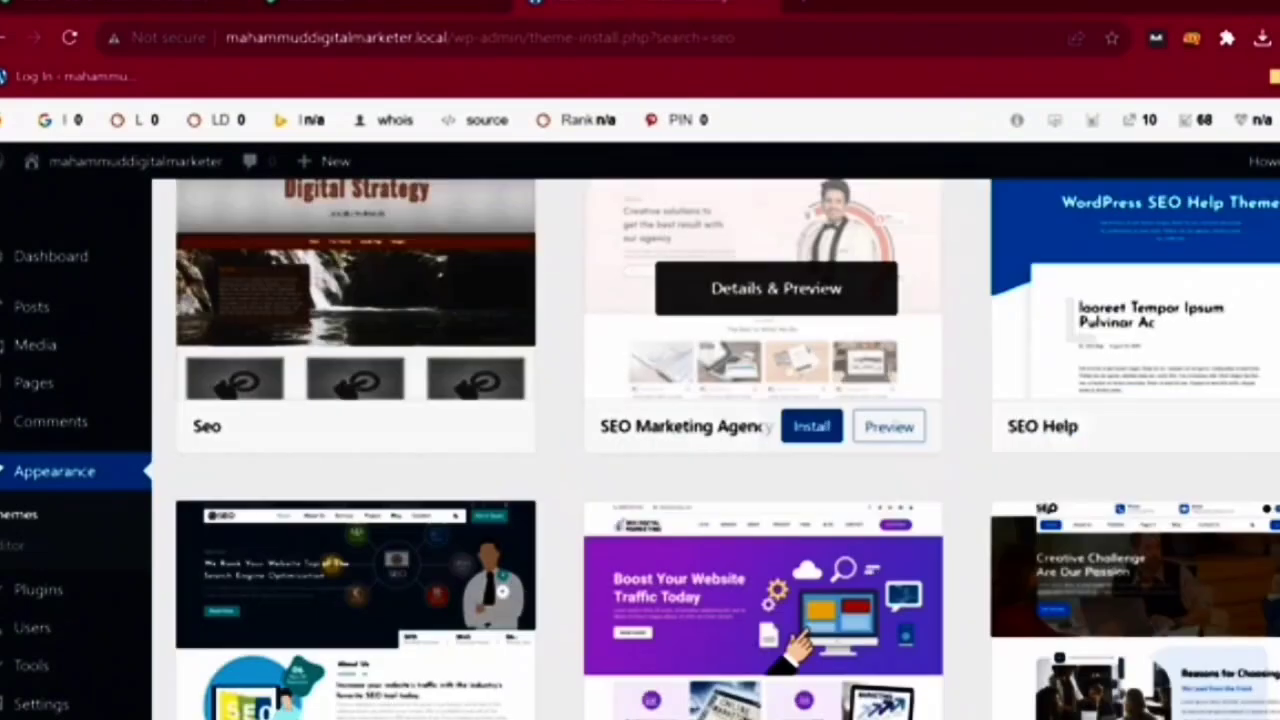
scroll(776, 490, down, 3)
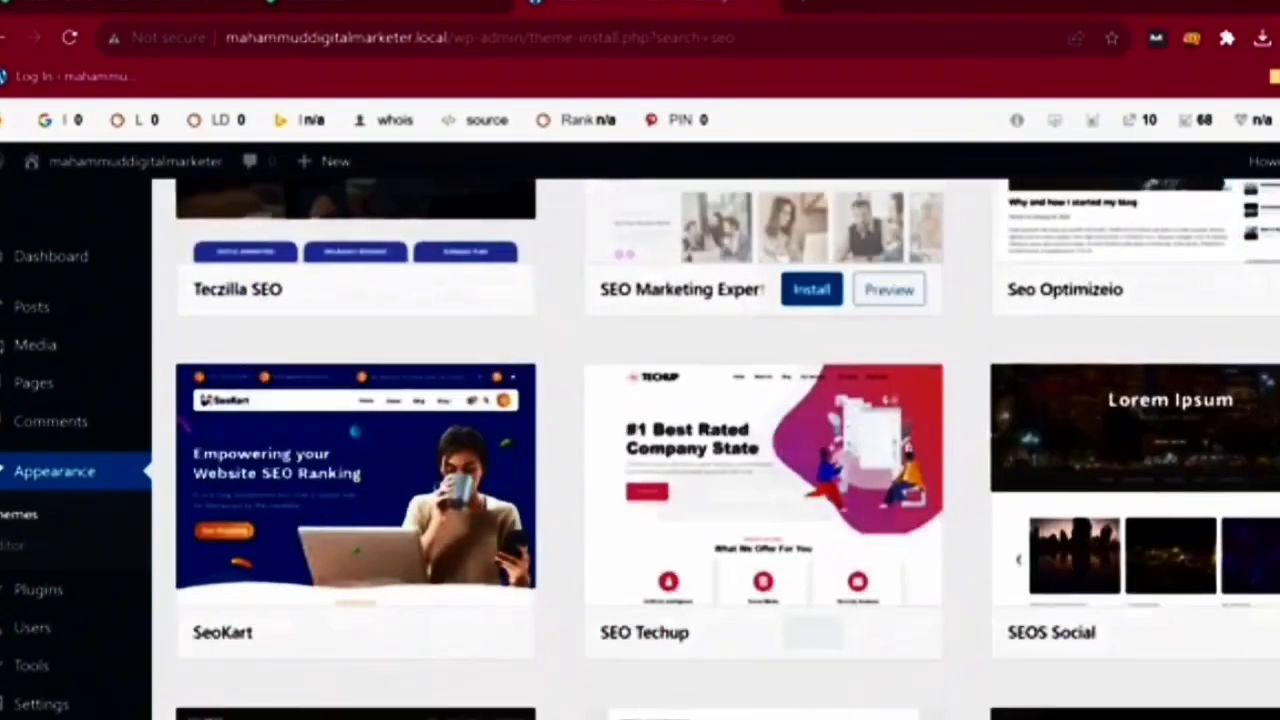
scroll(776, 490, down, 3)
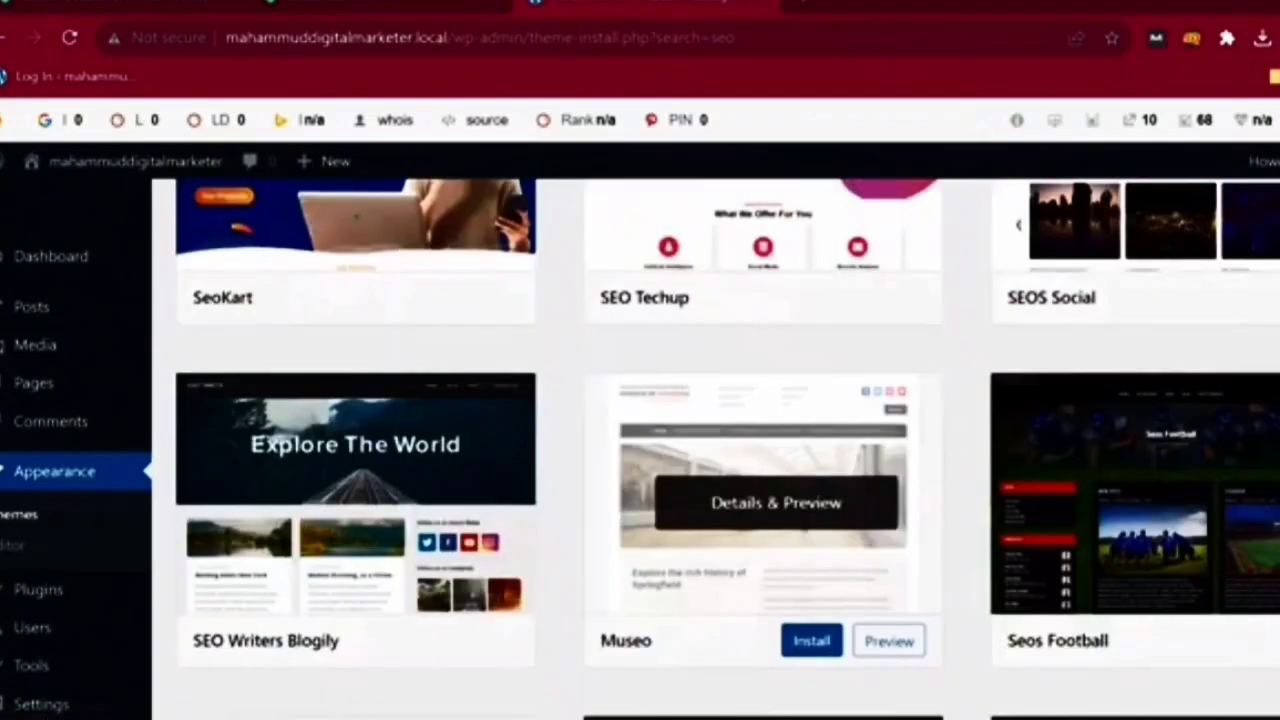
scroll(776, 490, up, 2)
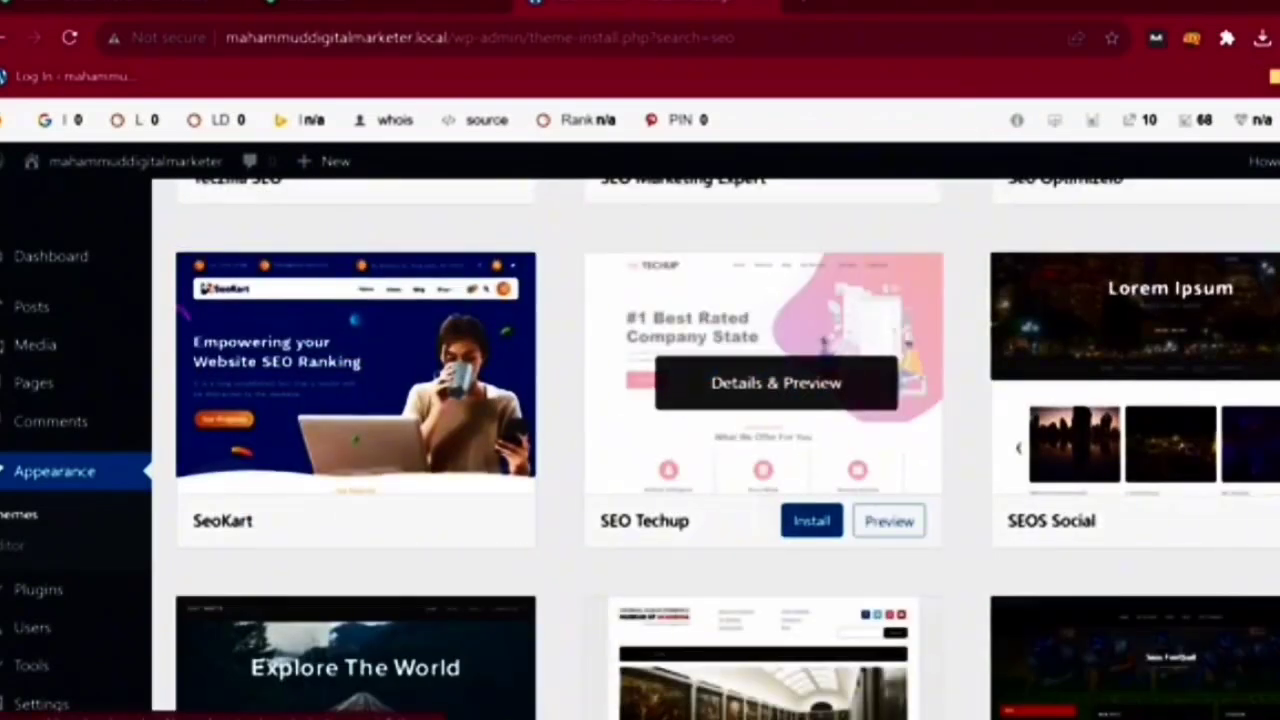
click(811, 521)
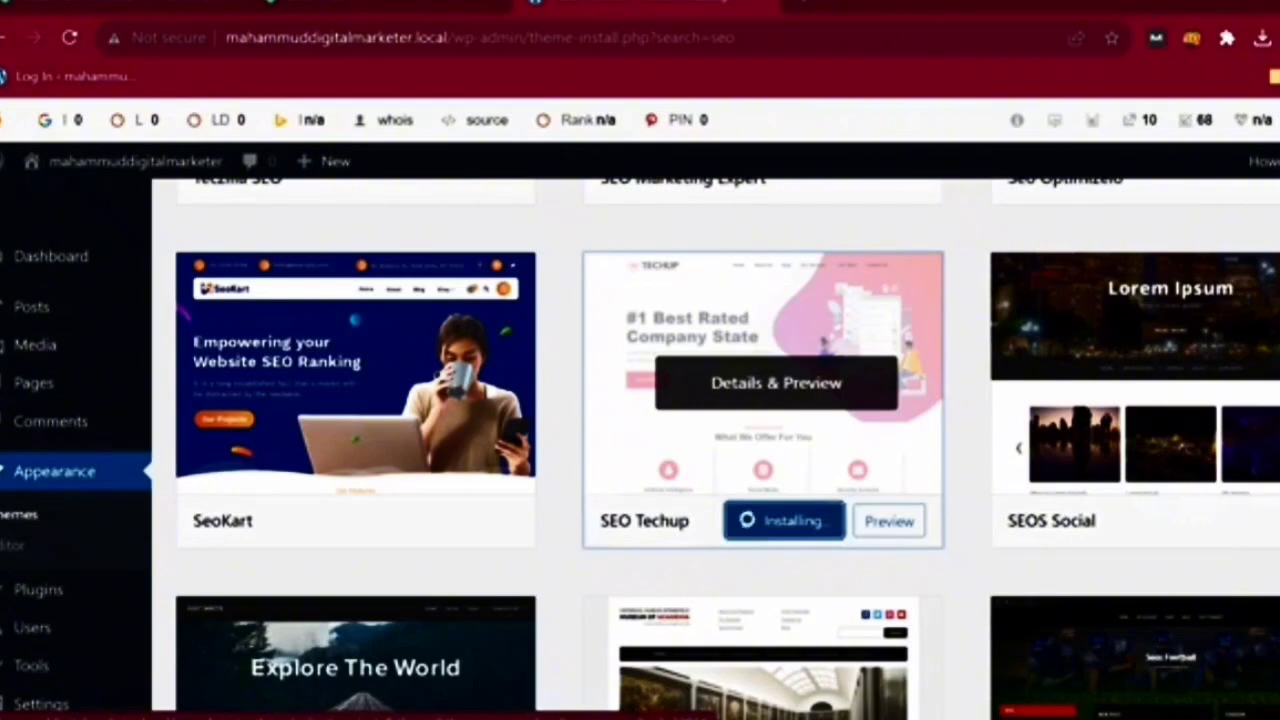
click(776, 521)
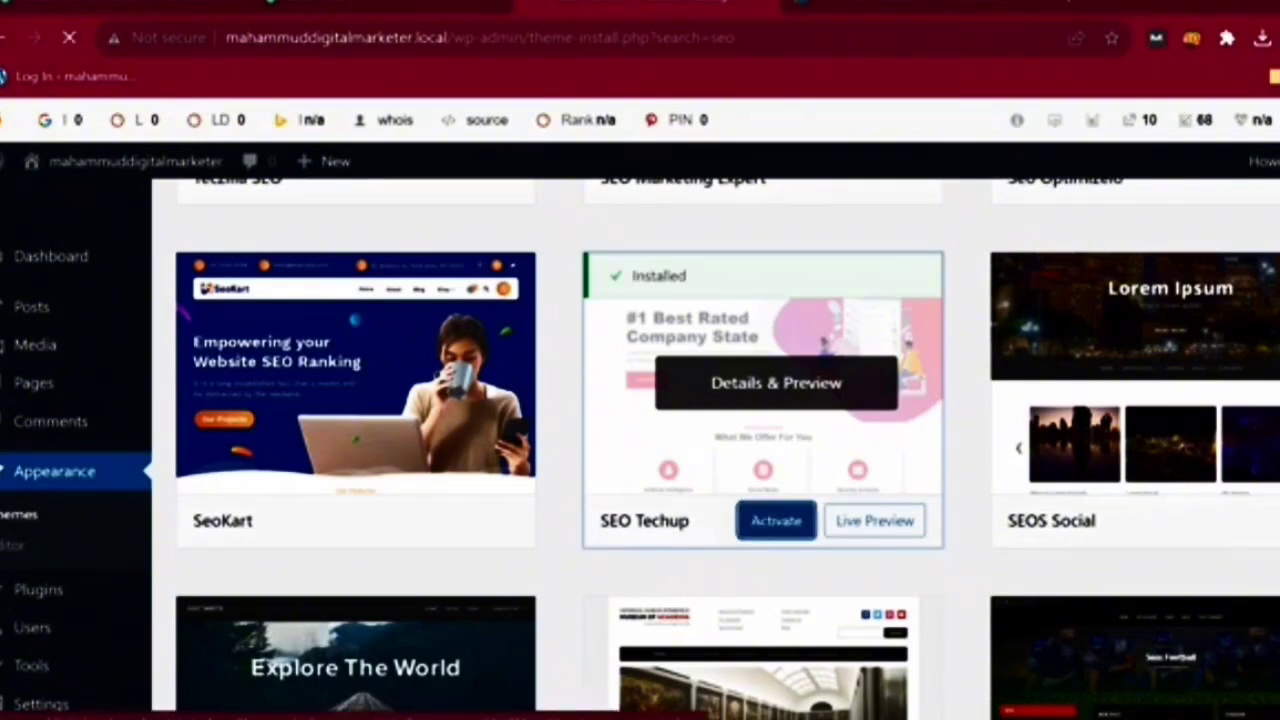
scroll(776, 521, down, 1)
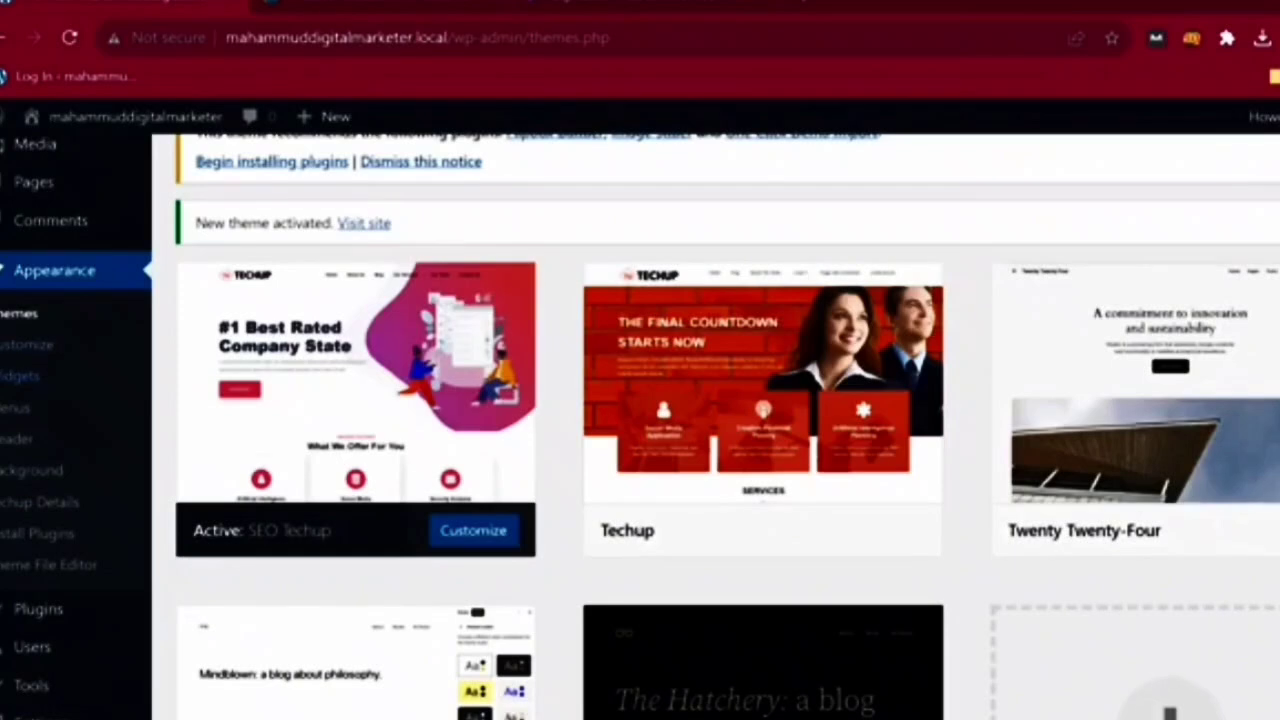
- In Appearance > Menus, create a new menu named 'main menu', fixing the 'manu' typo
click(15, 408)
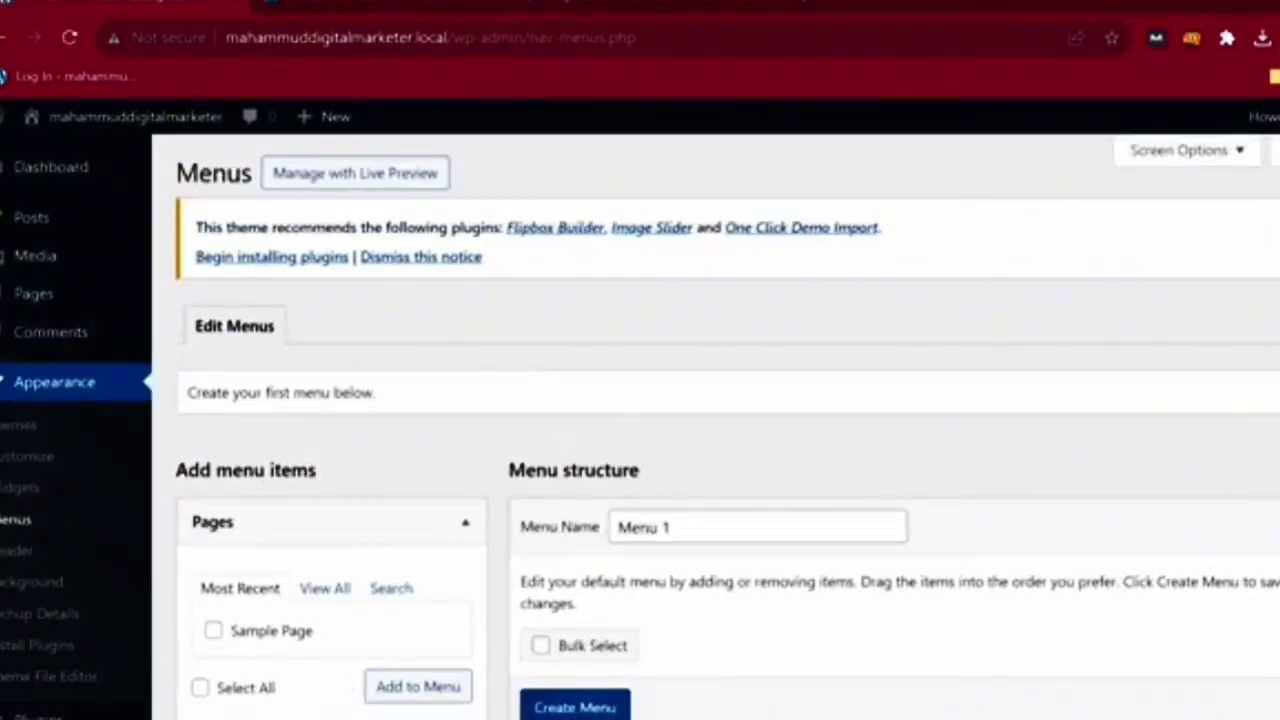
scroll(700, 450, down, 3)
click(575, 655)
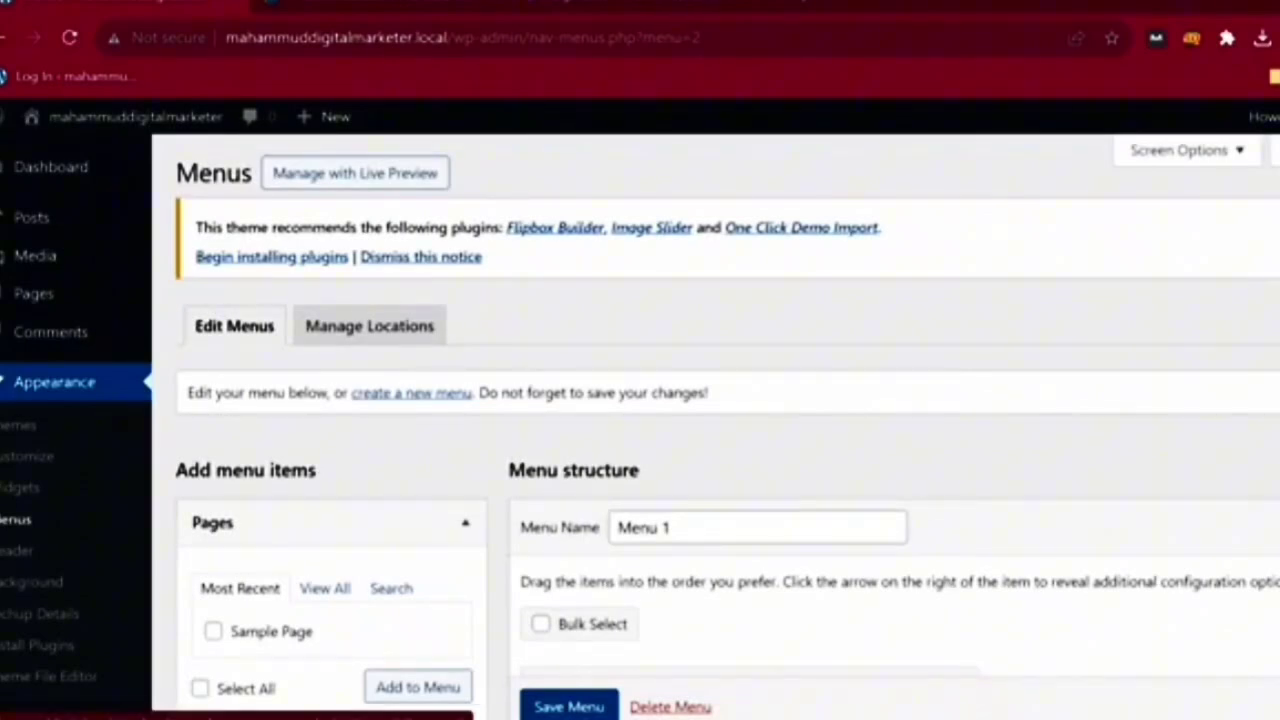
click(411, 392)
click(758, 527)
text(main manu)
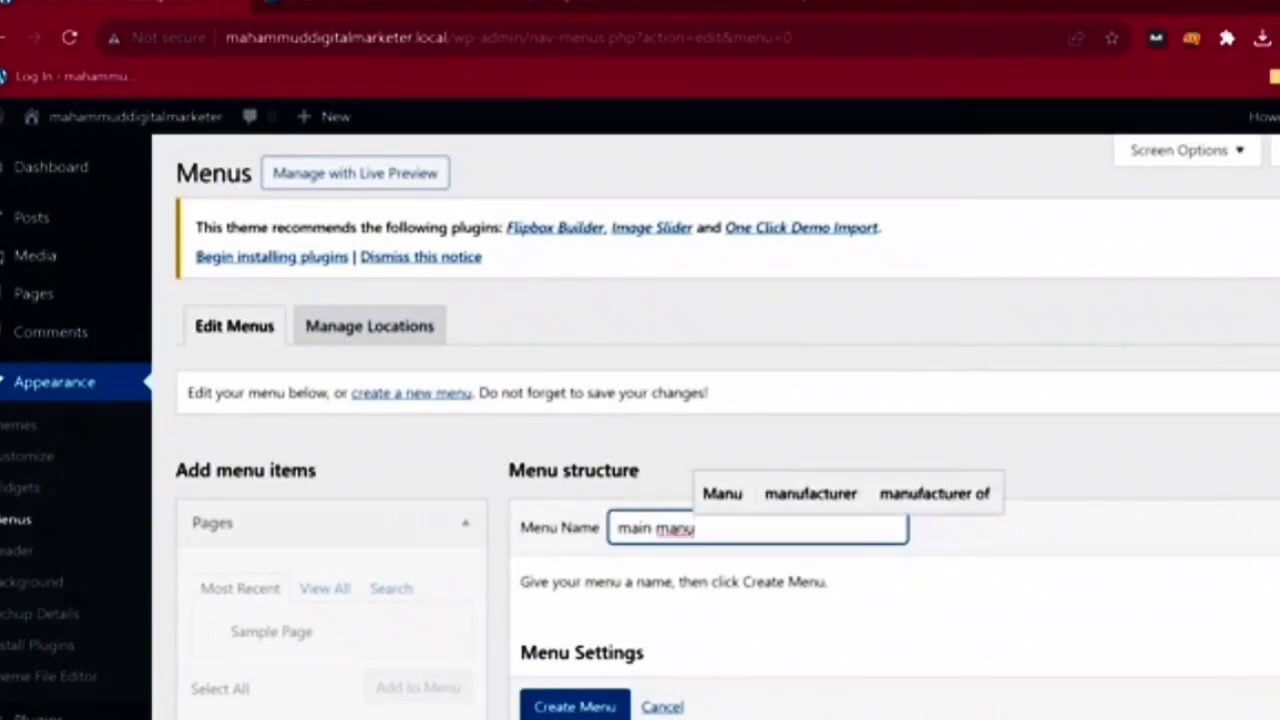
double_click(676, 527)
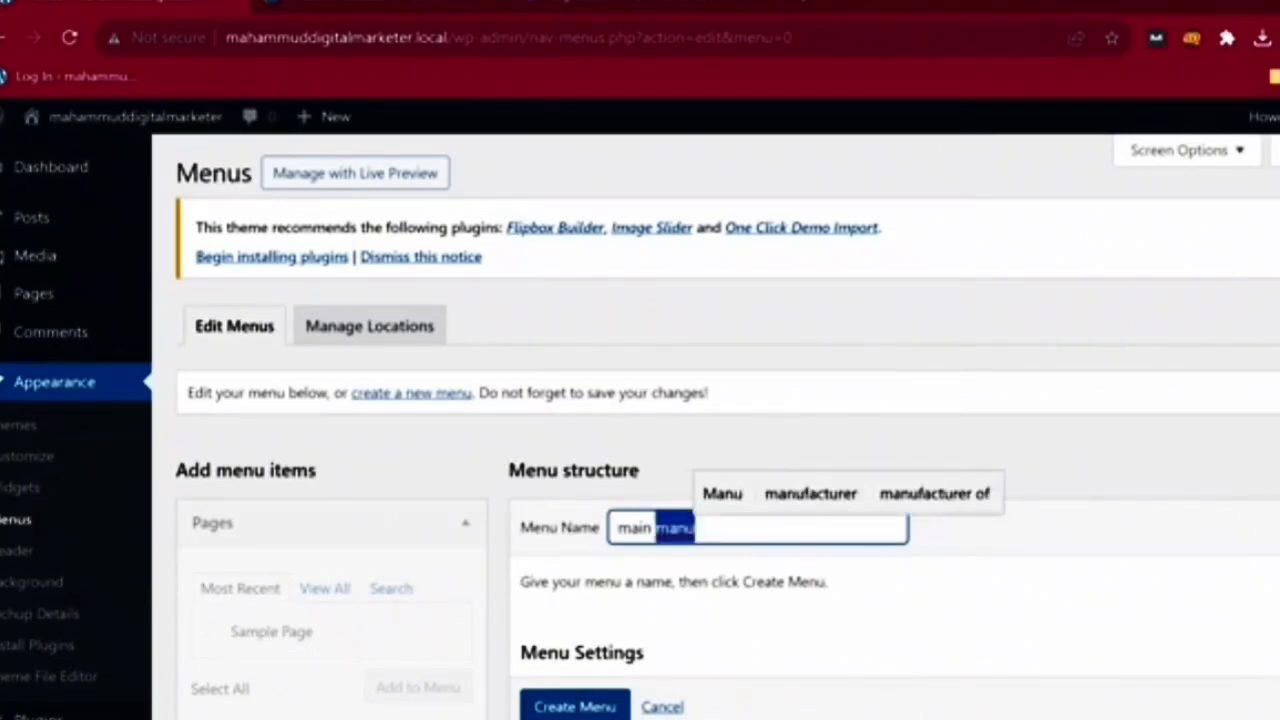
text(menu)
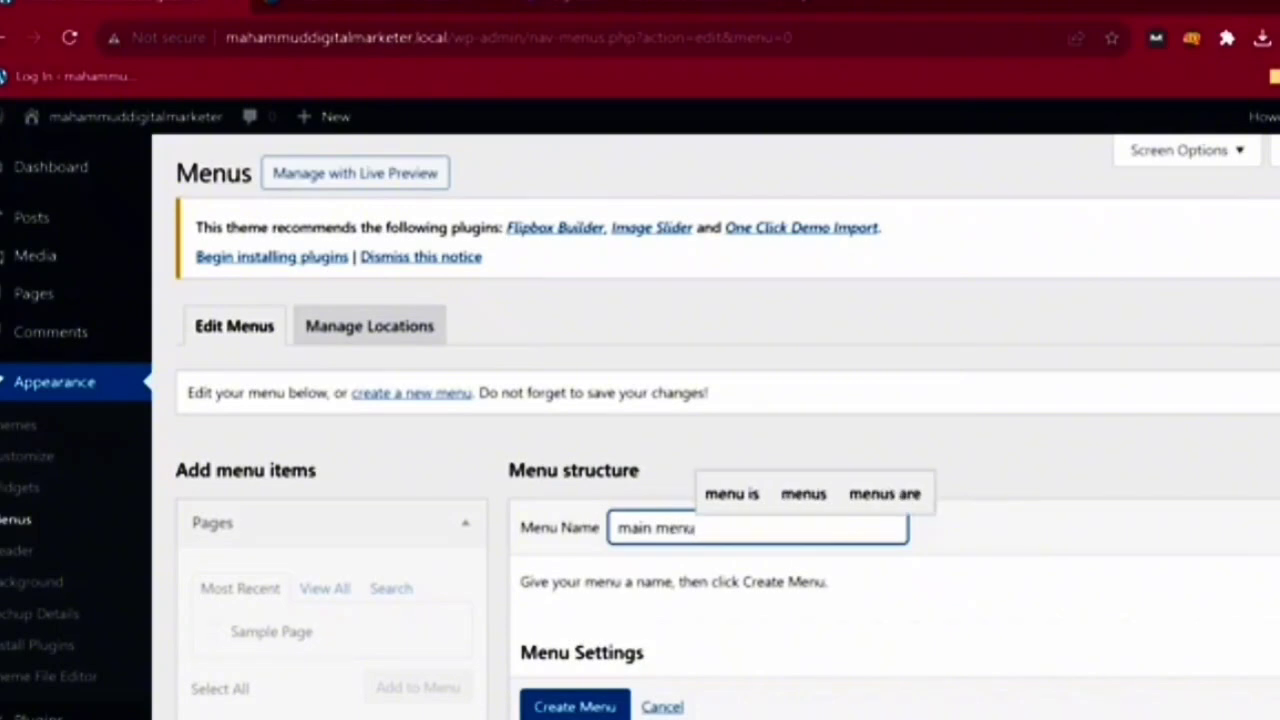
key(Return)
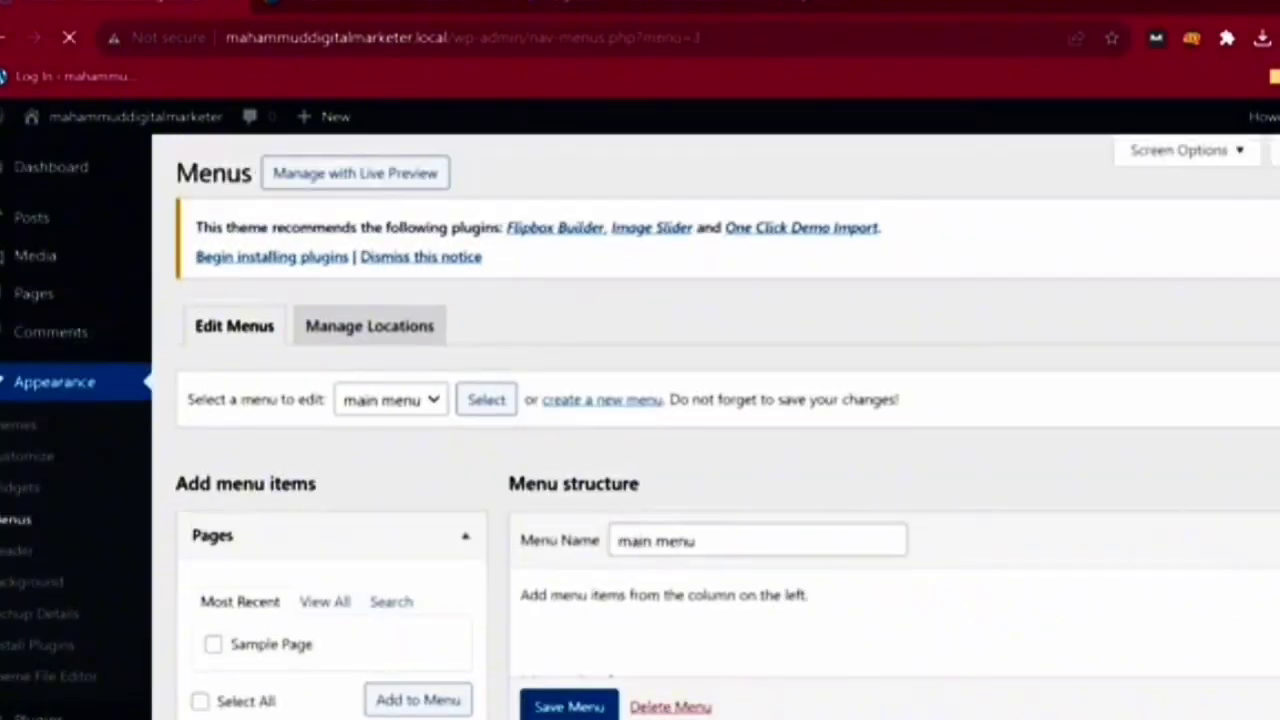
scroll(640, 426, down, 1)
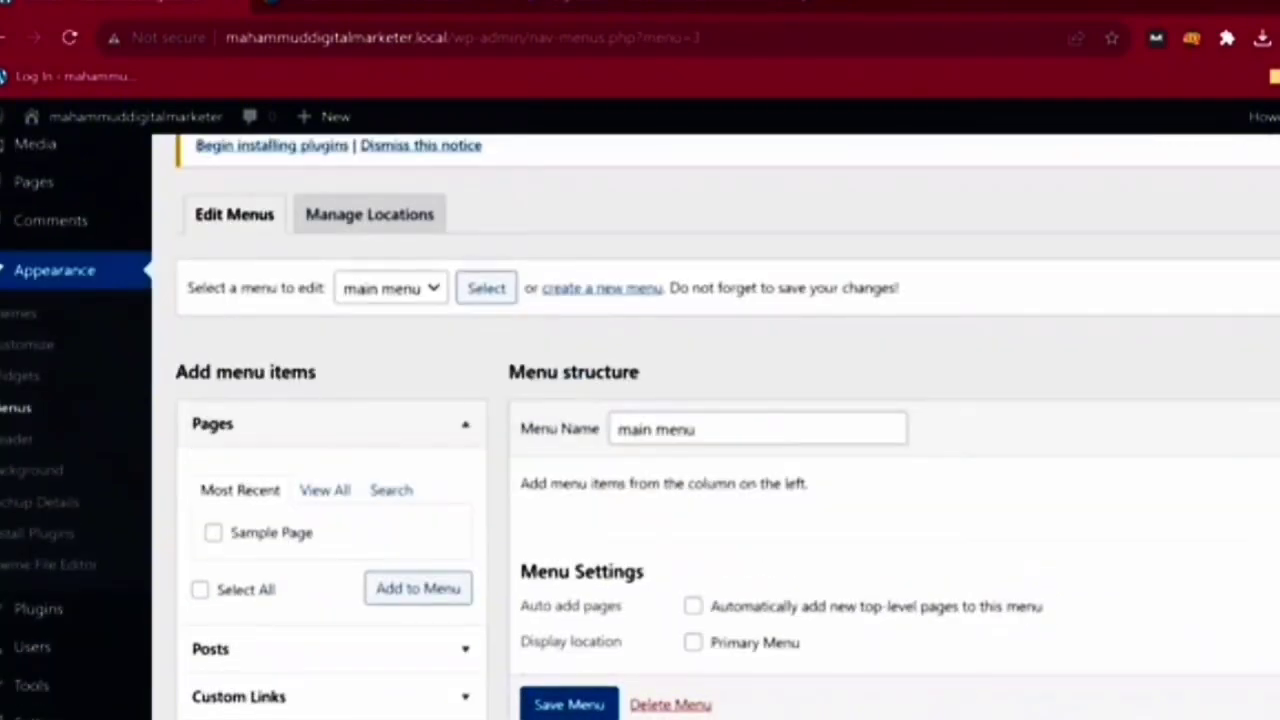
scroll(640, 426, down, 1)
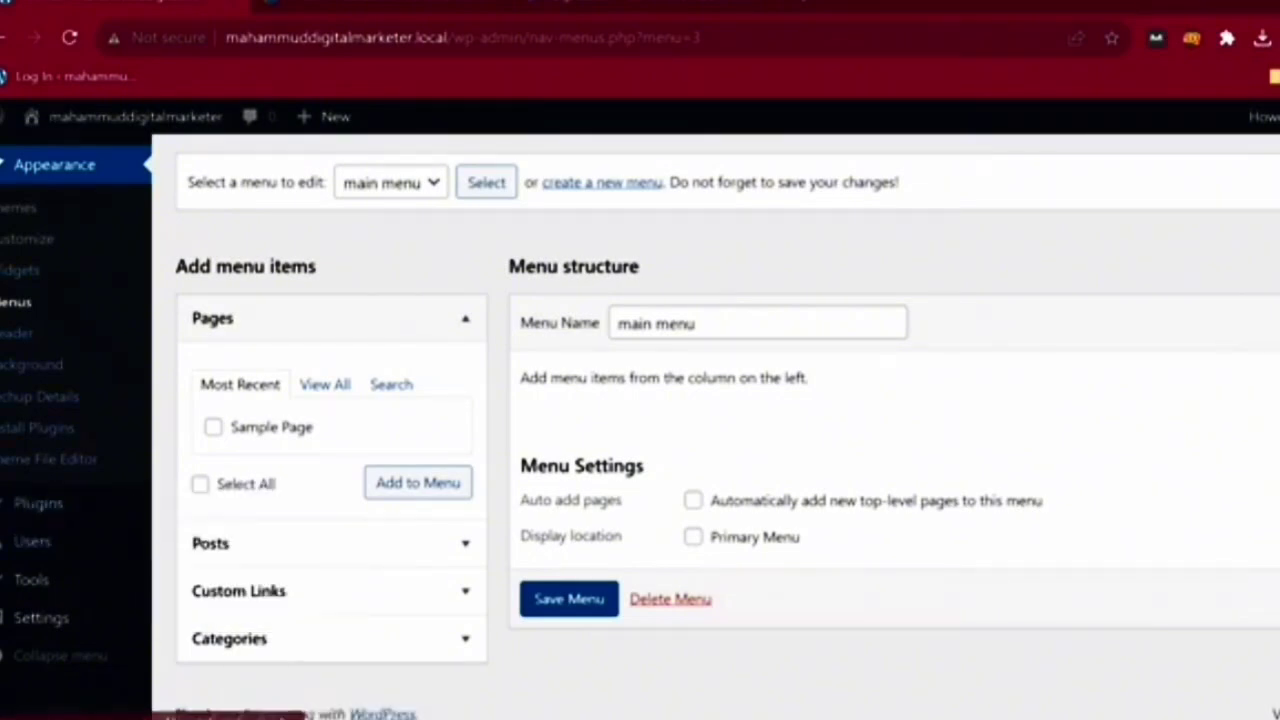
- Add Sample Page and the Hello world! post to the main menu
click(213, 427)
click(418, 483)
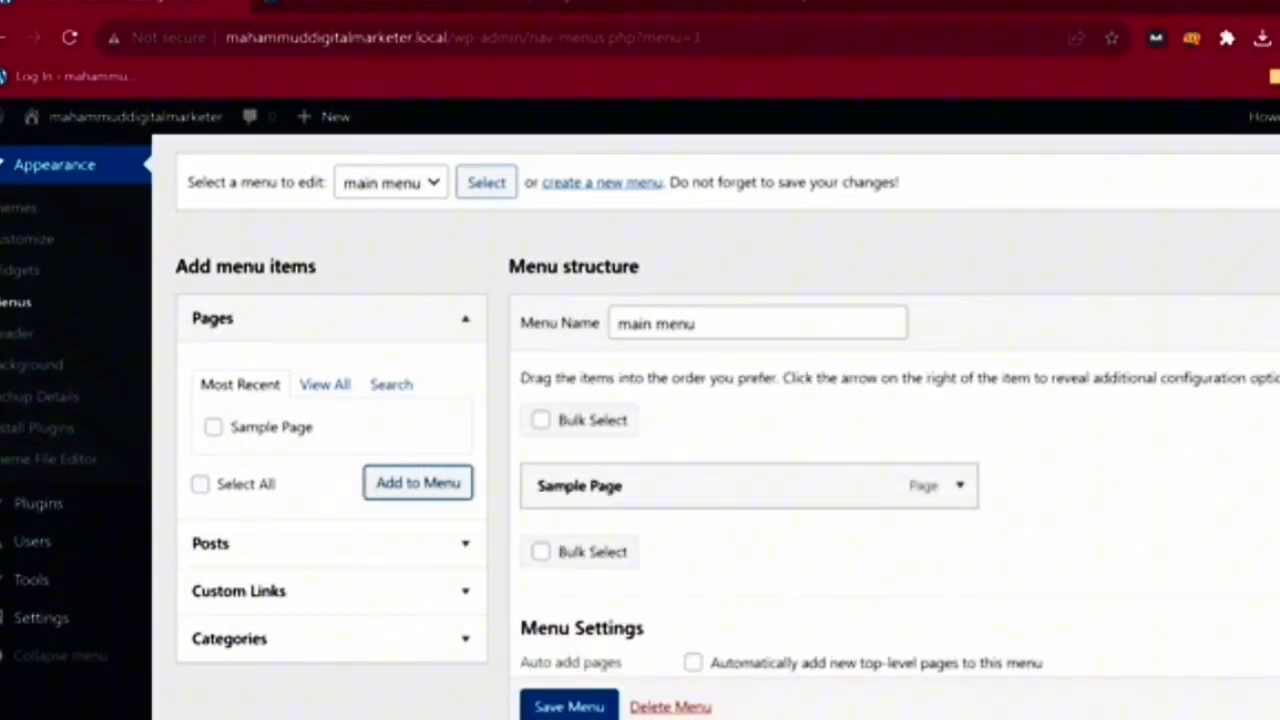
scroll(700, 486, down, 1)
click(300, 432)
click(213, 363)
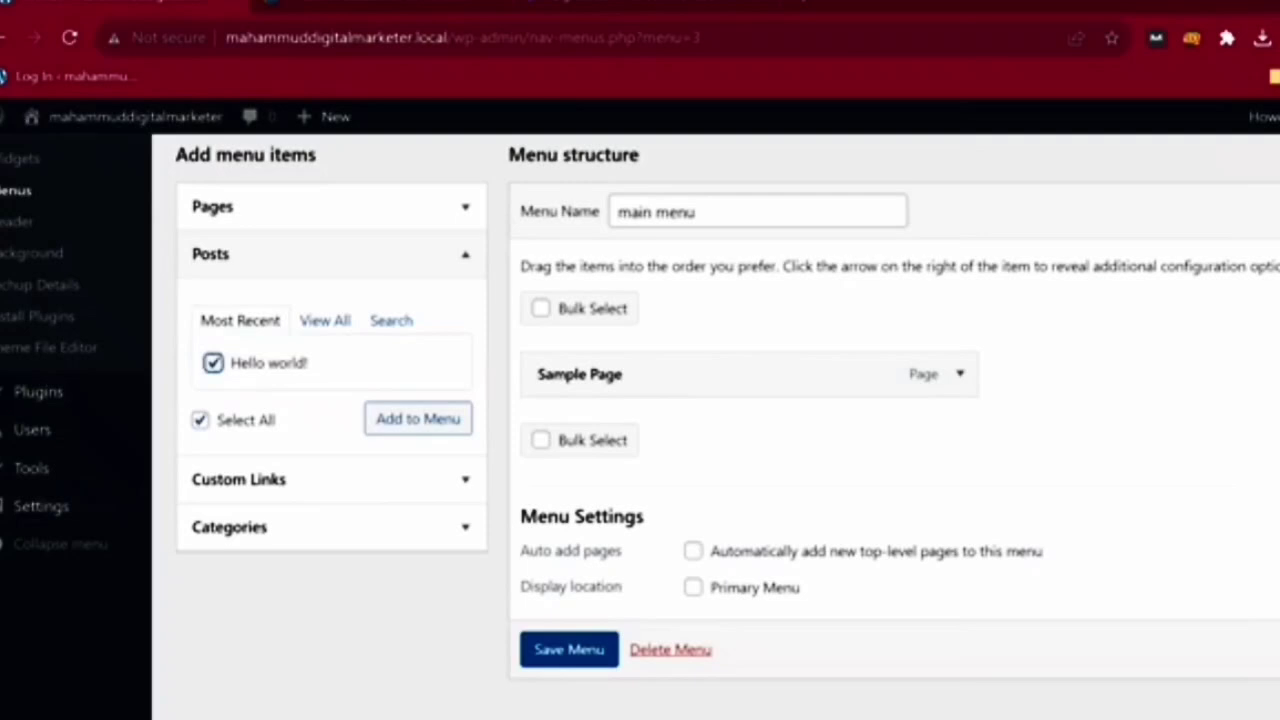
click(418, 418)
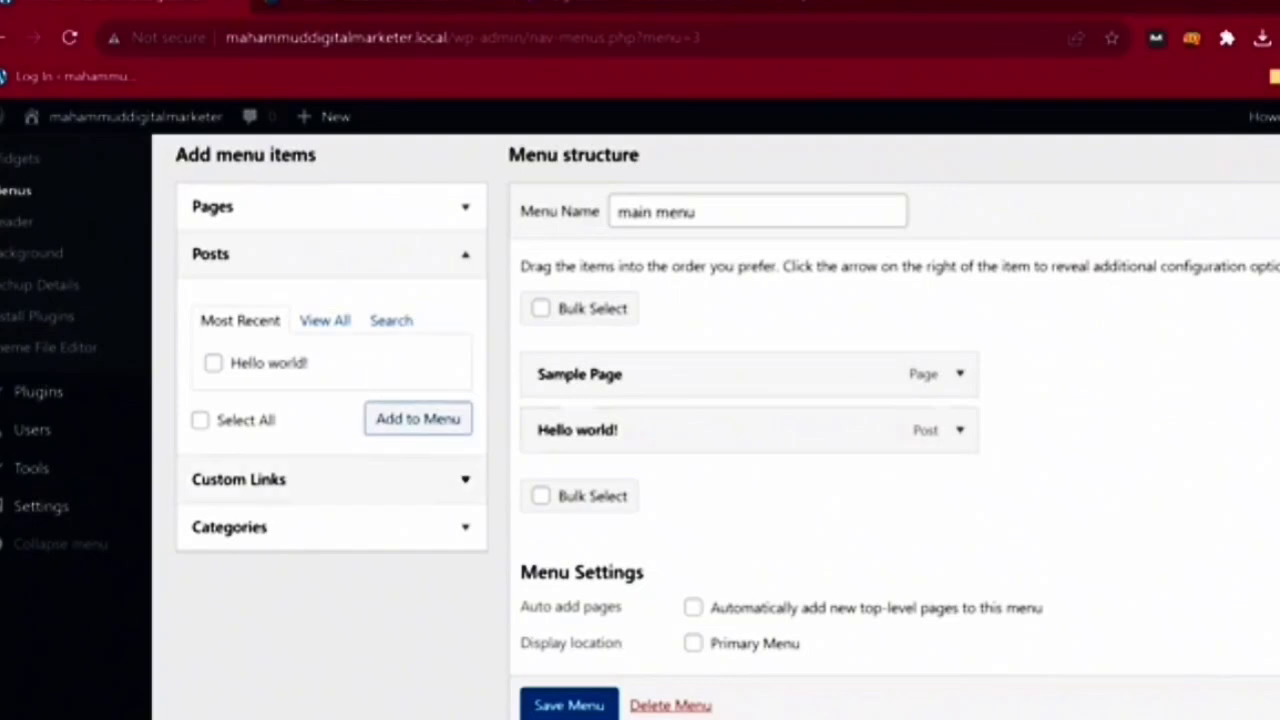
- Add a 'Home' custom link pointing to # and move it to the top of the menu
click(238, 479)
click(371, 374)
text(#)
click(371, 422)
text(HOme)
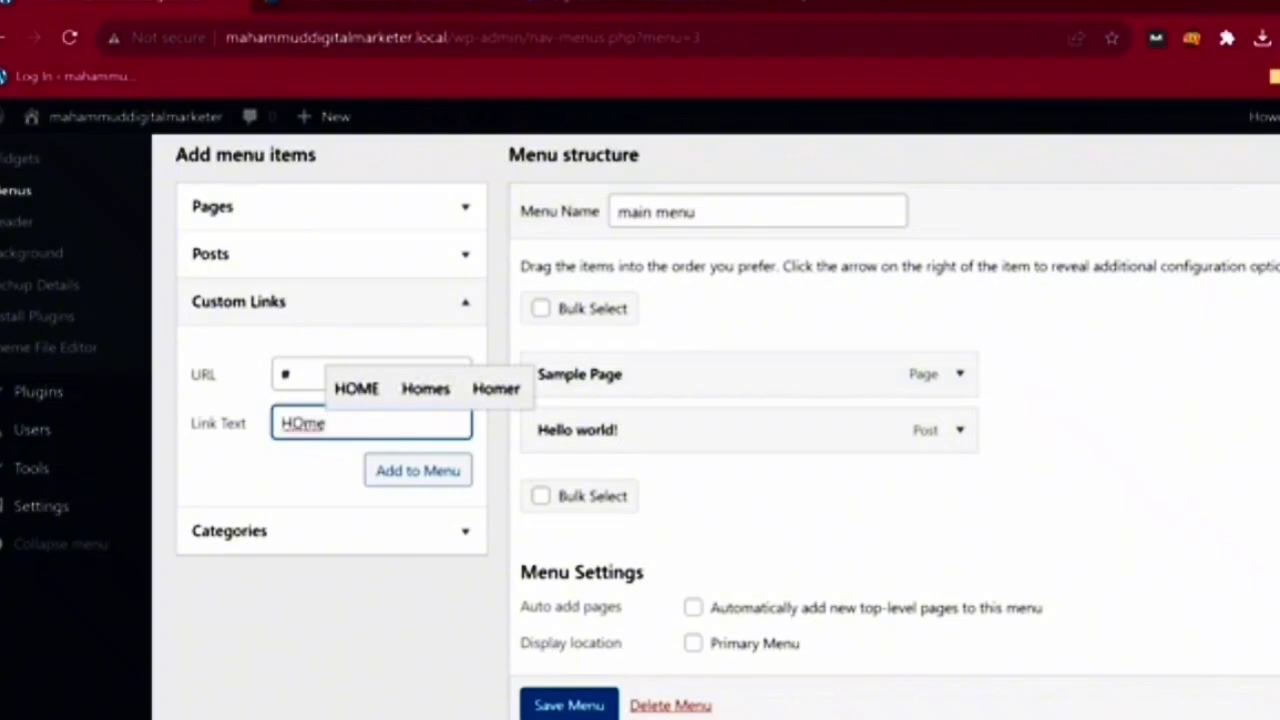
drag(291, 423, 302, 423)
text(o)
click(418, 470)
drag(620, 486, 628, 350)
- Add a 'Services' custom link pointing to # and place it below Home
click(372, 374)
key(ctrl+a)
text(#)
key(Tab)
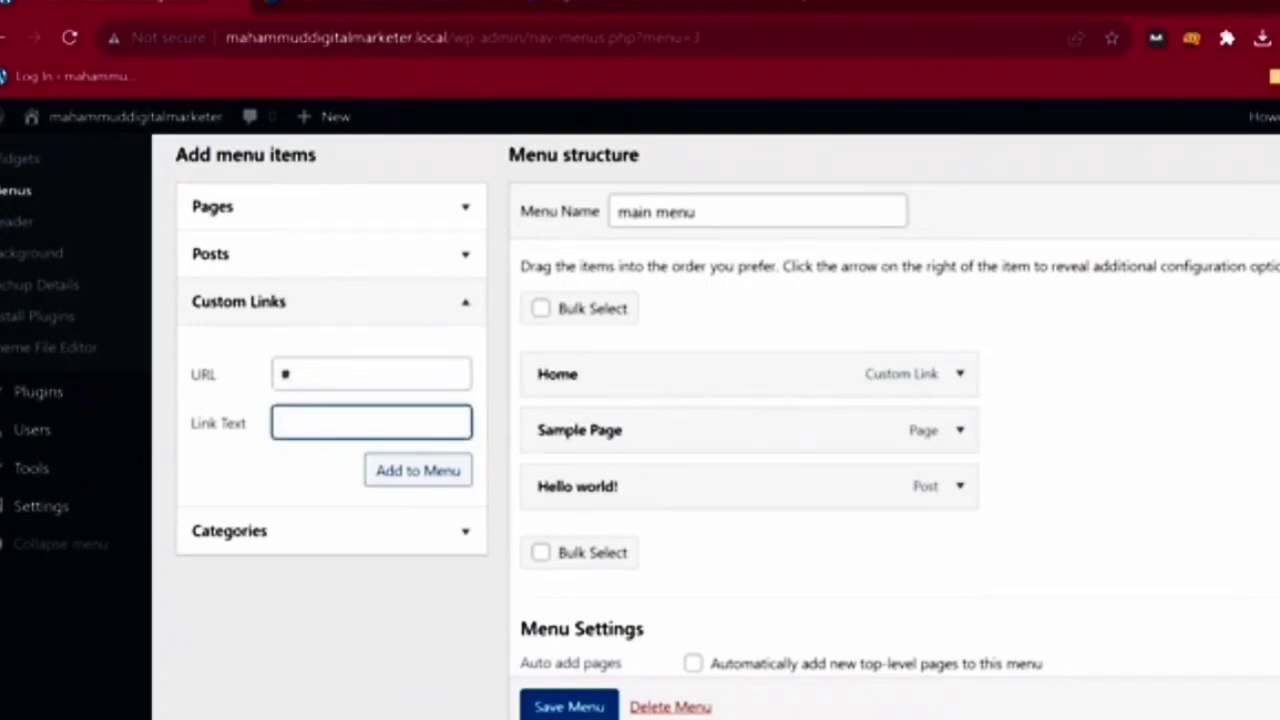
text(Servi)
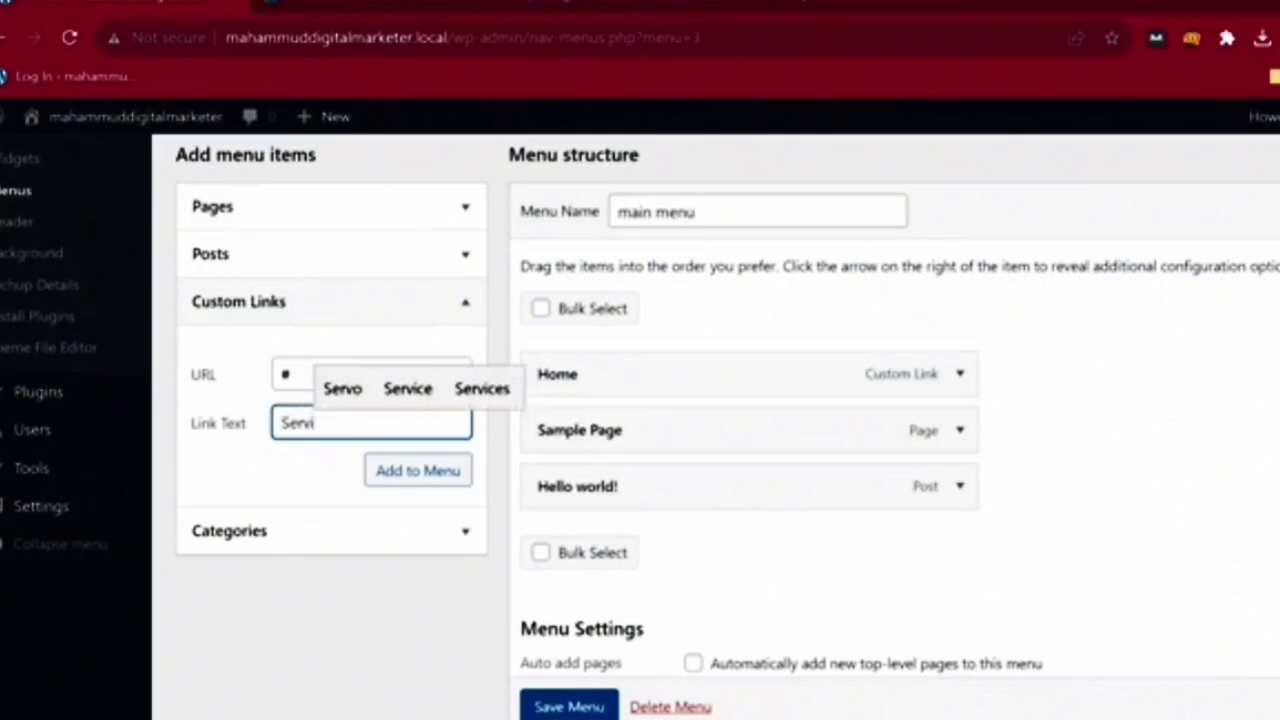
text(ces)
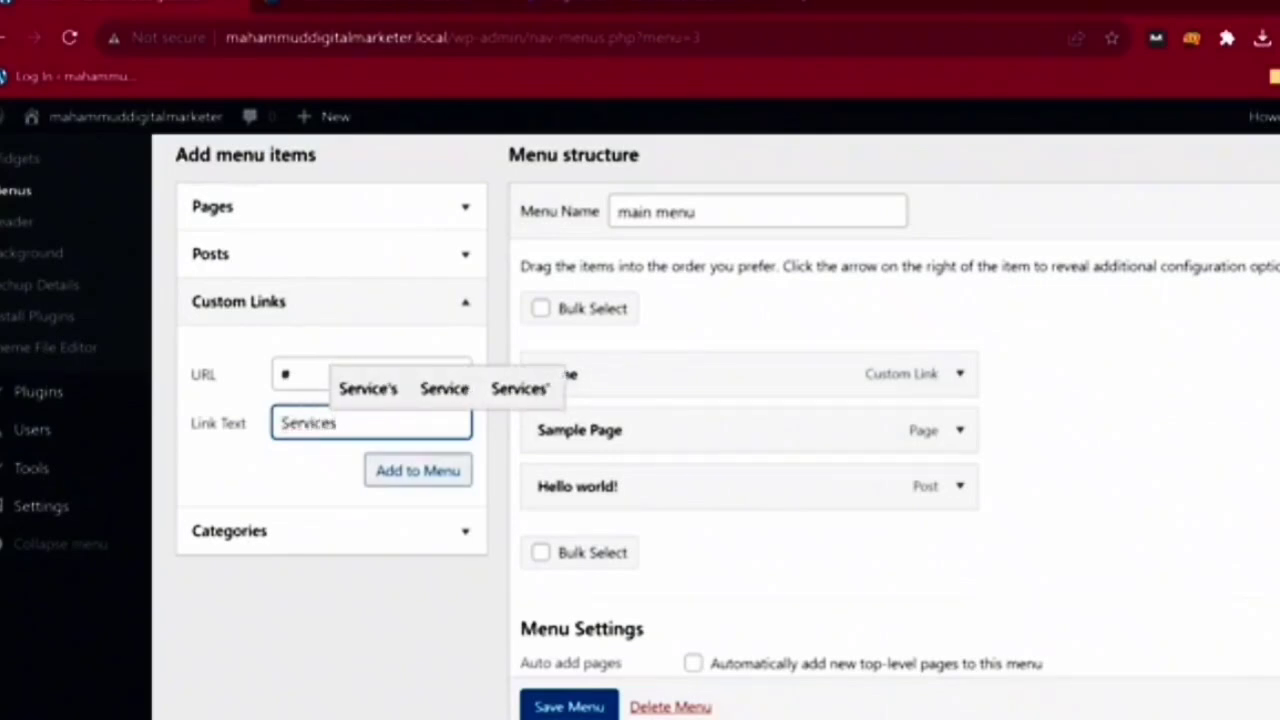
key(Return)
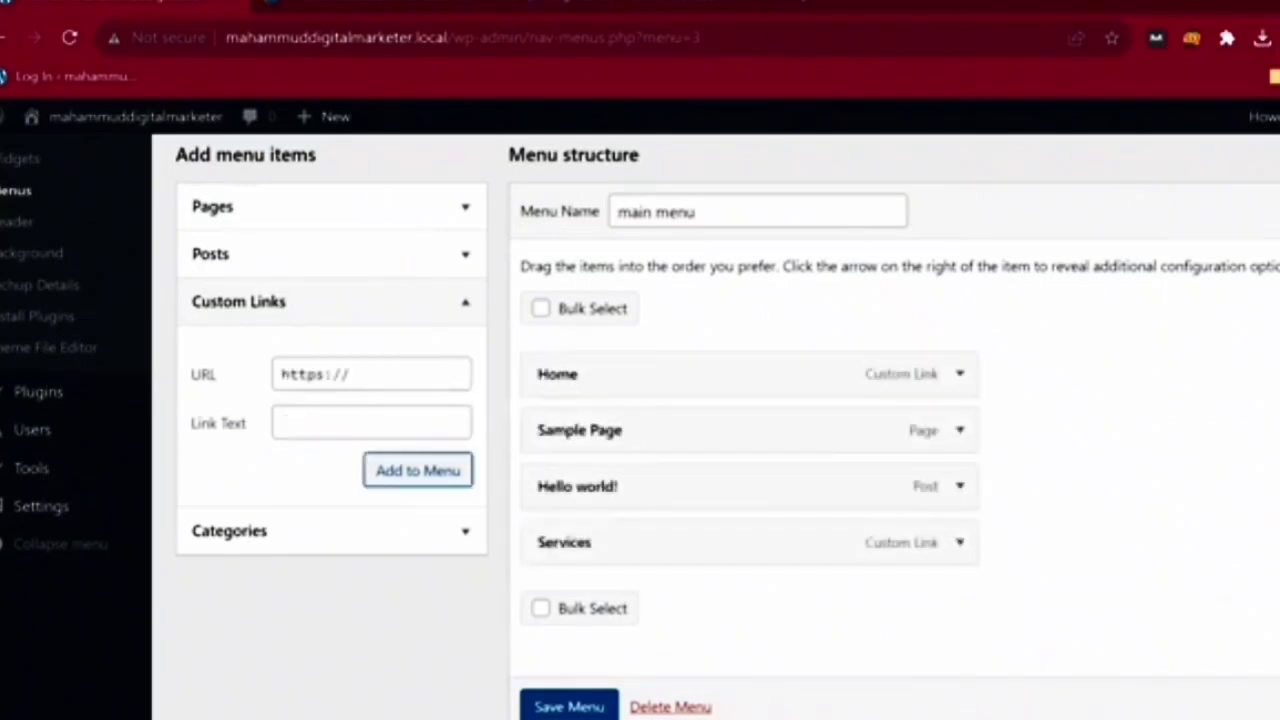
drag(600, 542, 604, 430)
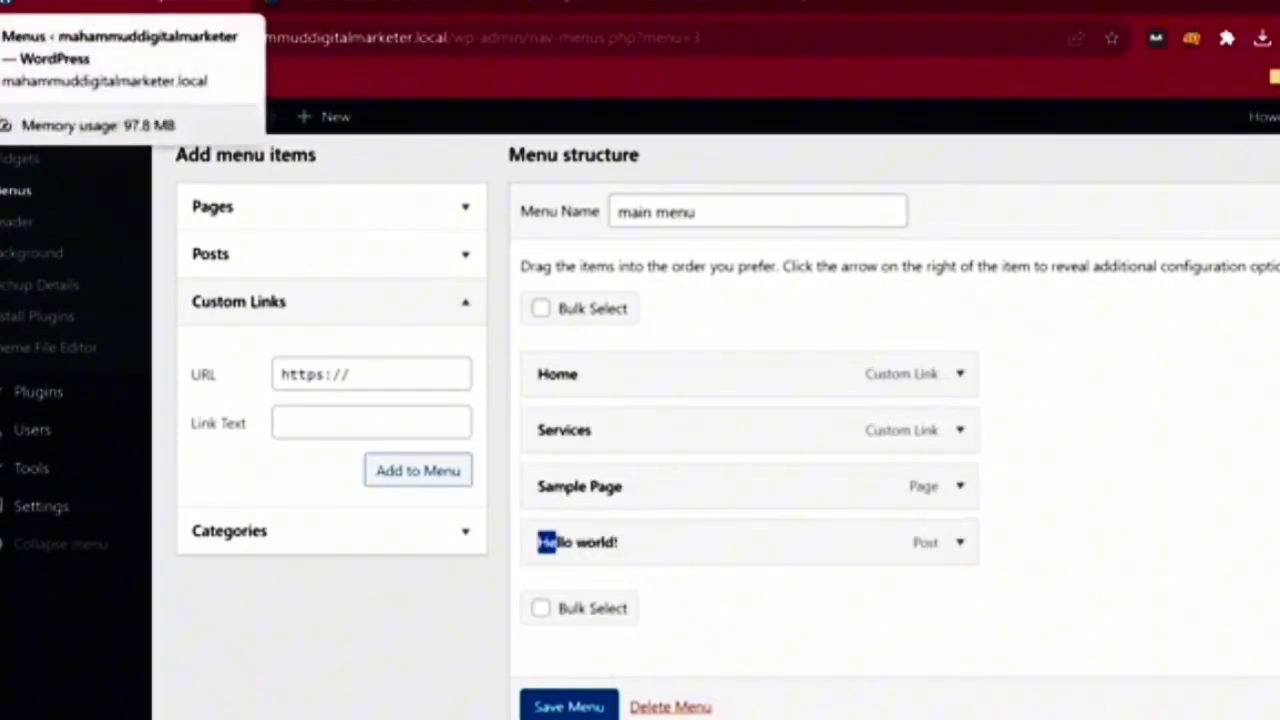
- Add an 'On Page SEO' custom link pointing to # and drag it toward Services
click(352, 374)
text(#)
key(Tab)
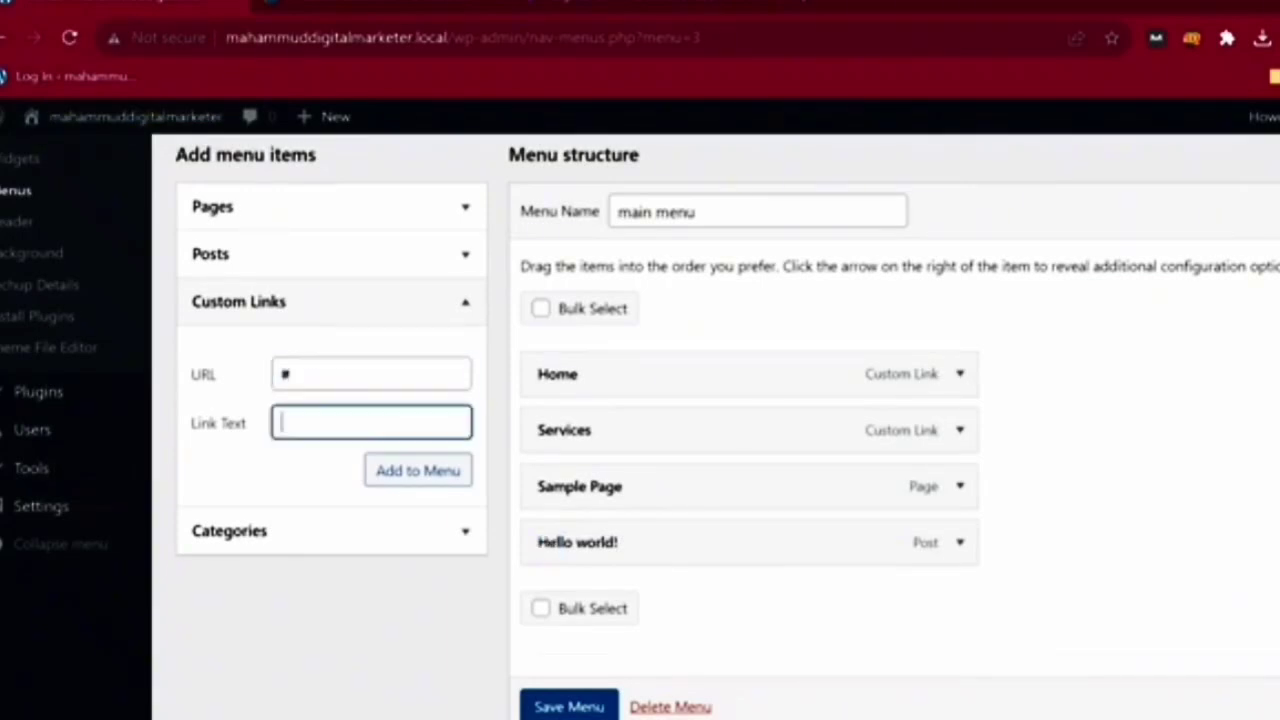
text(On P)
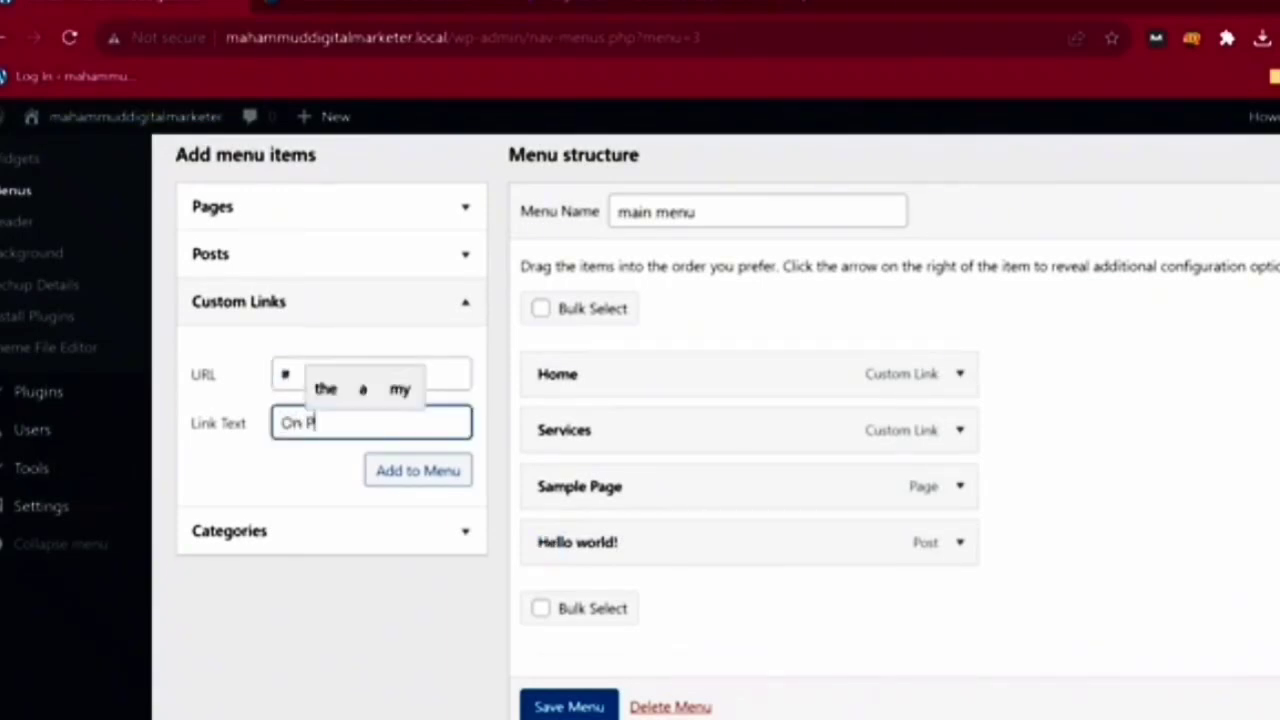
text(age SEO)
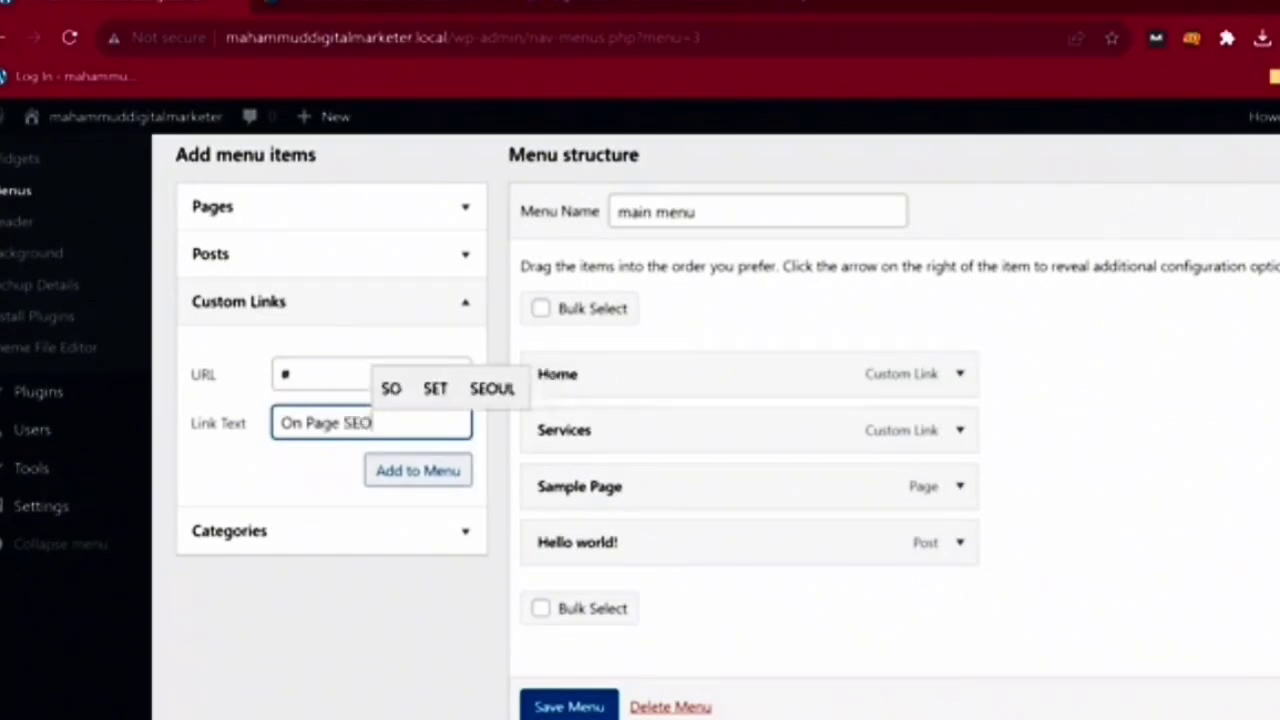
click(418, 471)
drag(640, 598, 687, 482)
click(1084, 718)
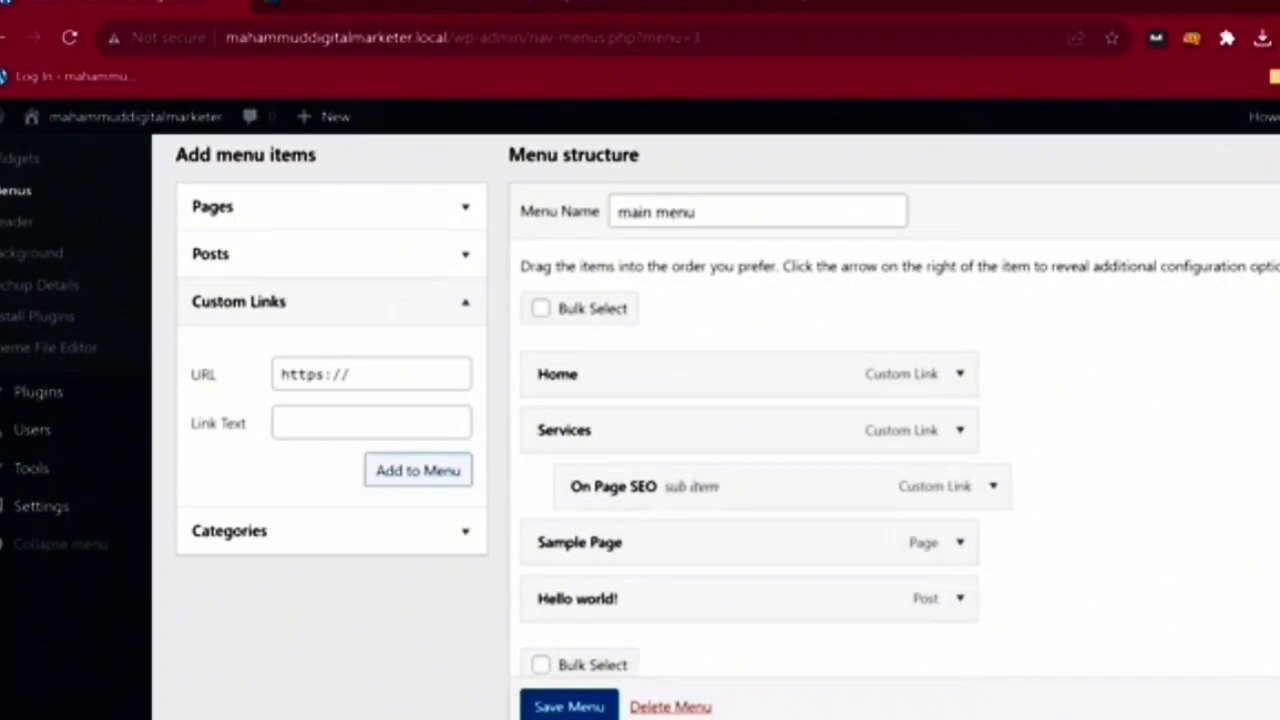
- Nest On Page SEO under Services and add an 'Off Page SEO' custom link pointing to #
click(371, 374)
key(ctrl+a)
text(#)
mouse_move(613, 486)
mouse_down()
mouse_move(543, 369)
mouse_move(586, 480)
mouse_move(575, 414)
mouse_move(578, 486)
mouse_move(627, 486)
mouse_up()
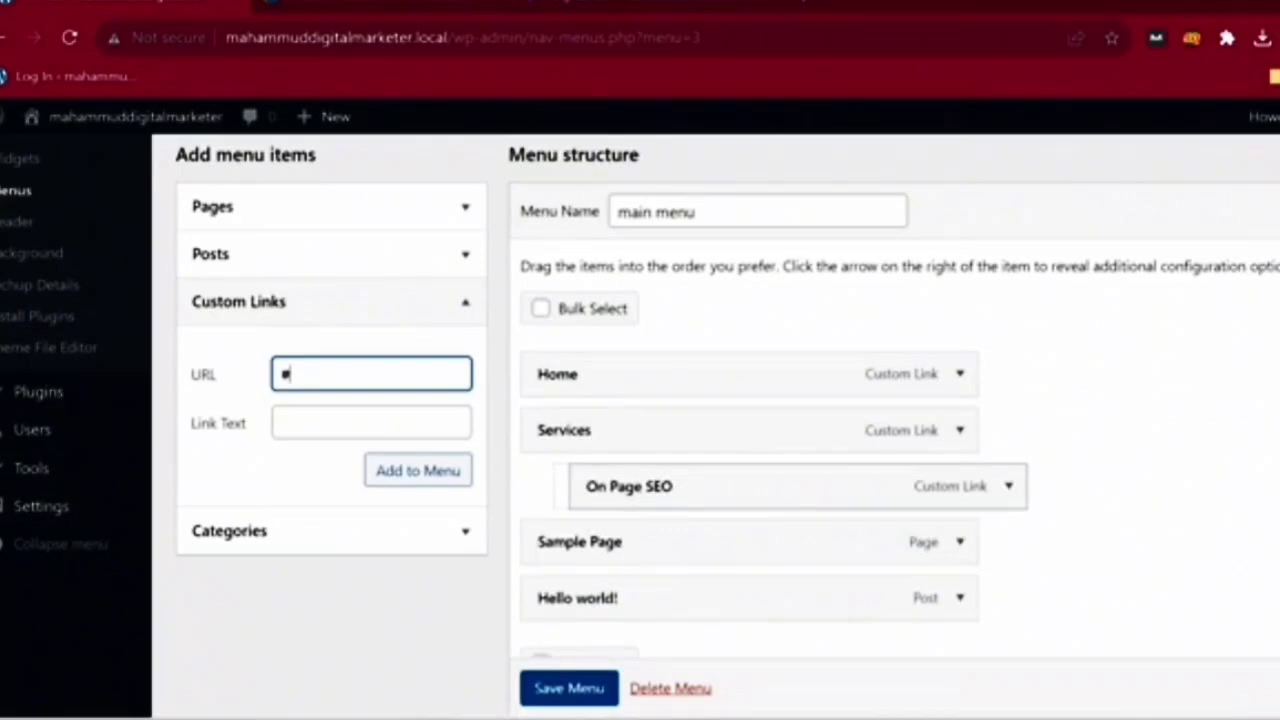
click(372, 423)
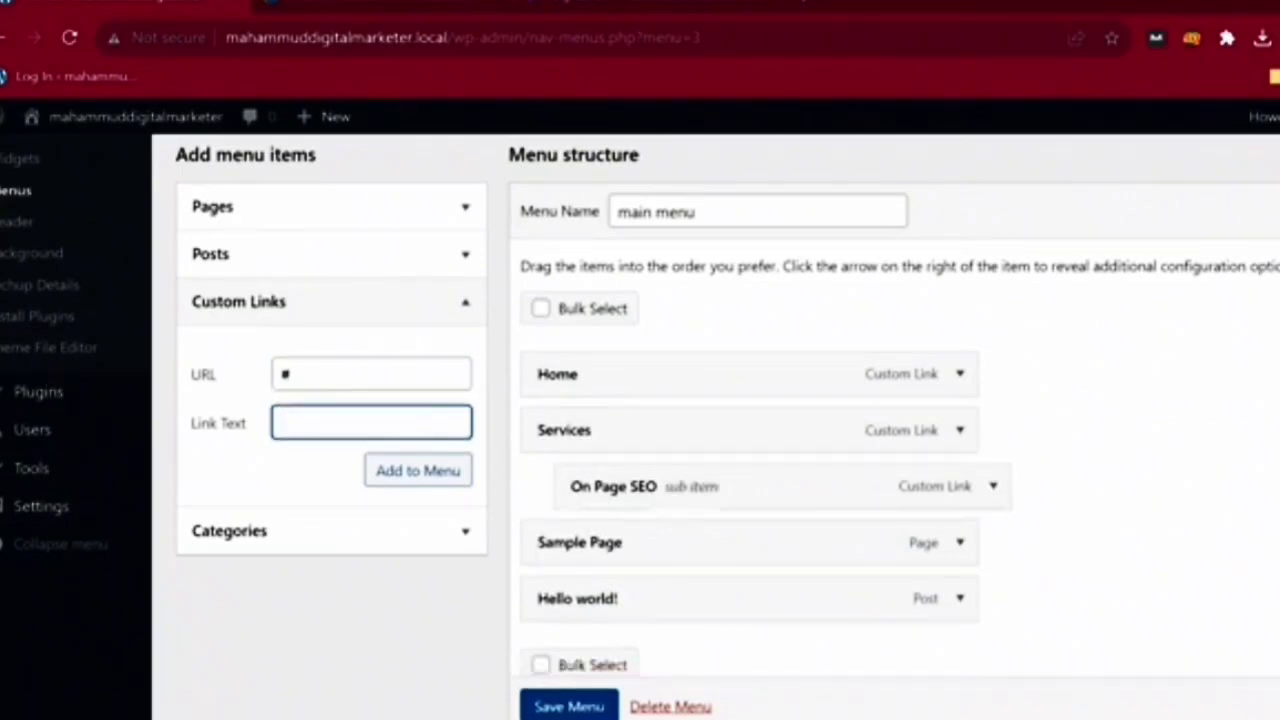
text(Off Pa)
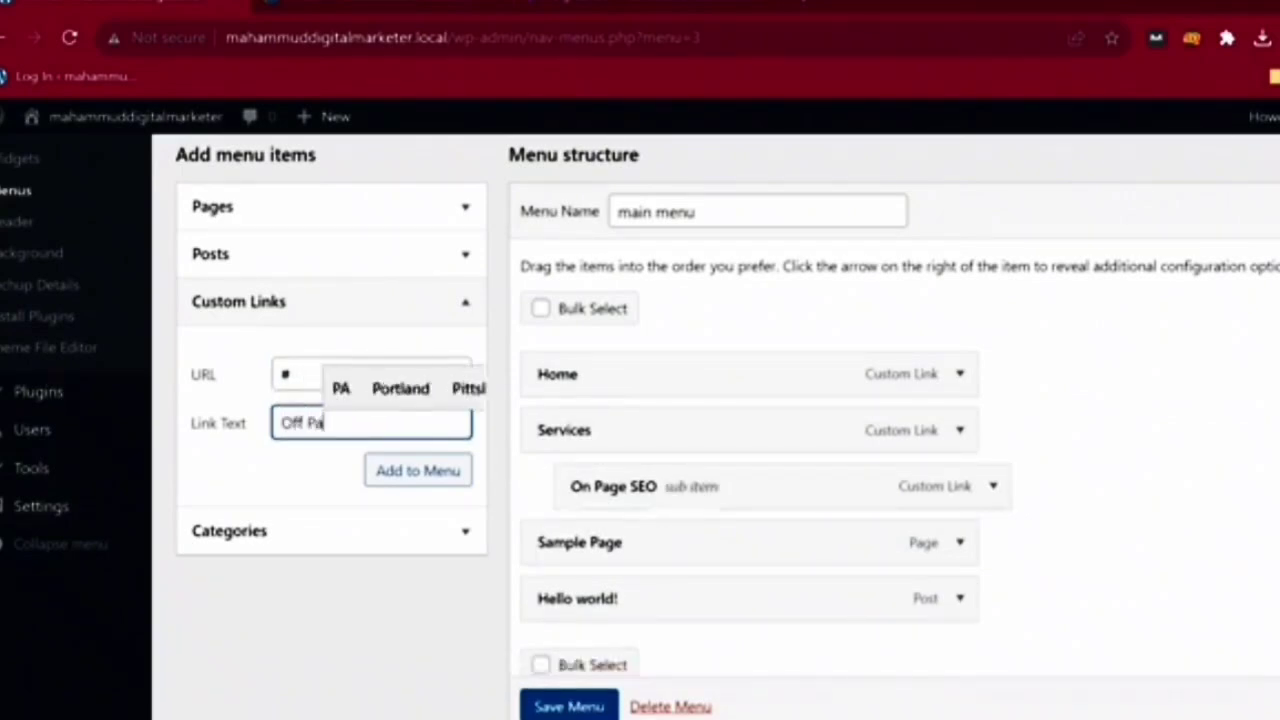
text(gfe)
key(BackSpace)
key(BackSpace)
text(ge)
key(BackSpace)
key(BackSpace)
text(e)
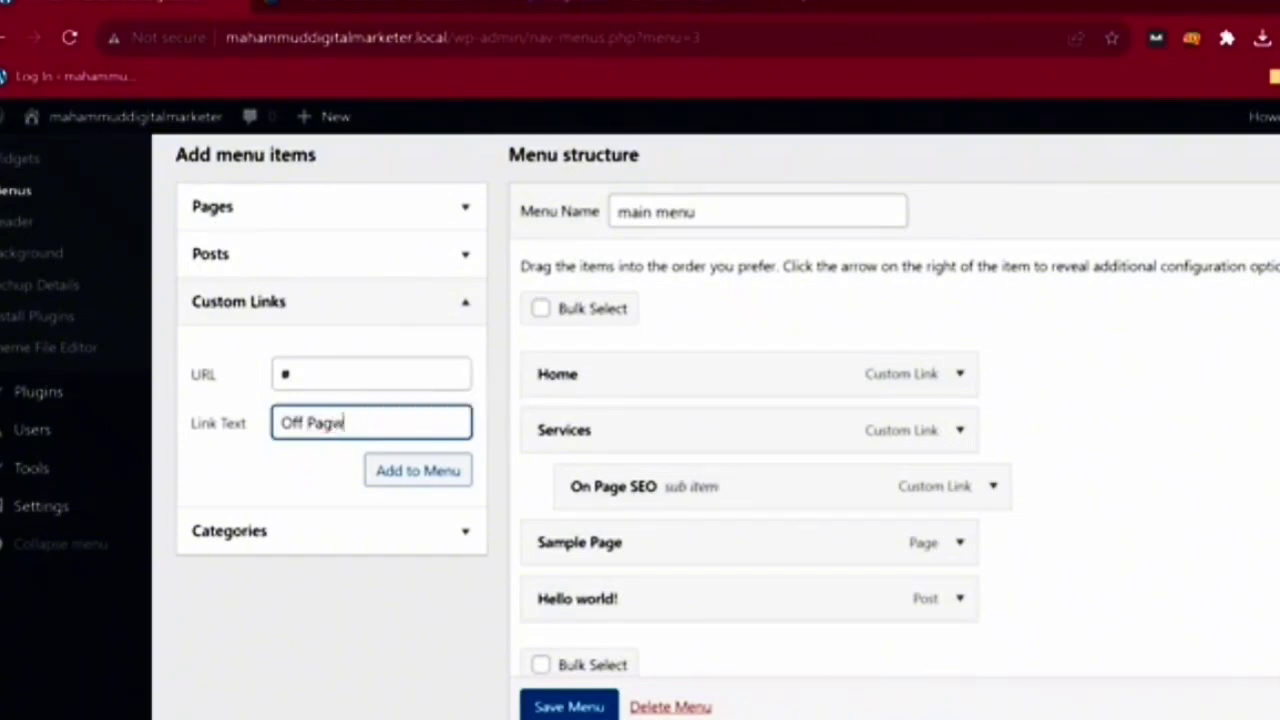
text( SEO)
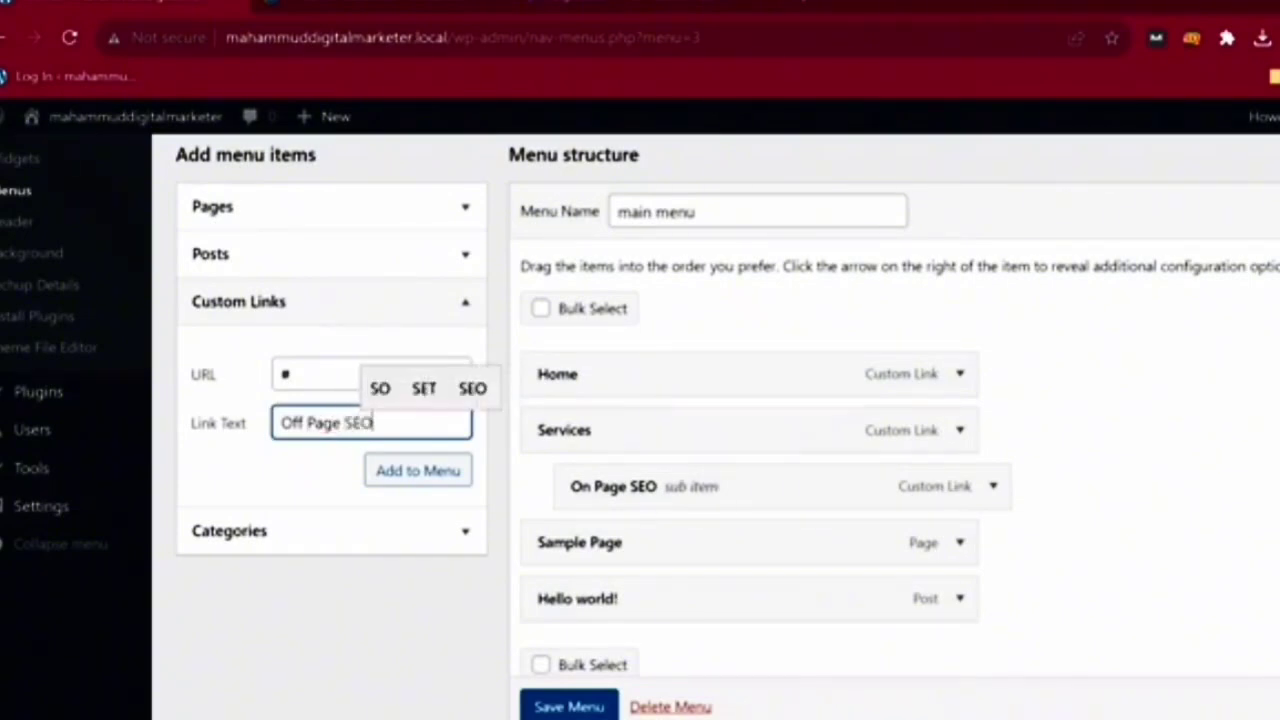
click(418, 471)
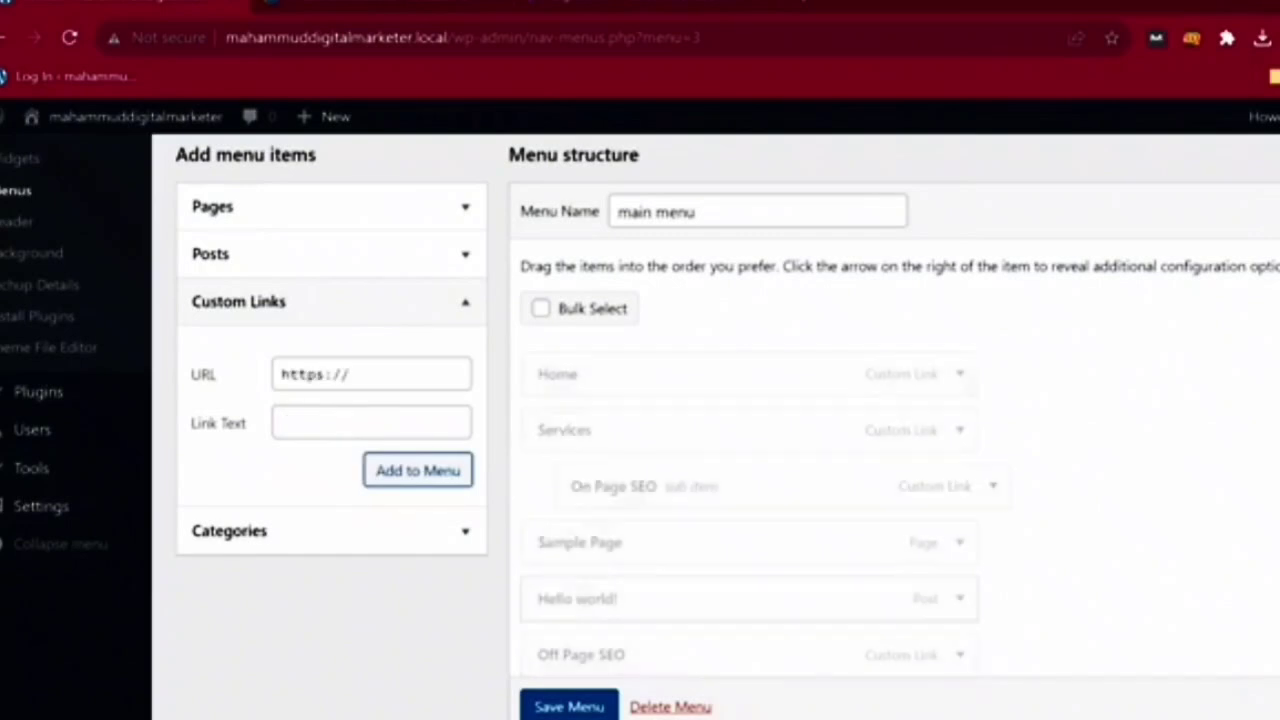
- Nest Off Page SEO under Services below On Page SEO and save the menu
scroll(700, 430, down, 1)
drag(581, 543, 614, 431)
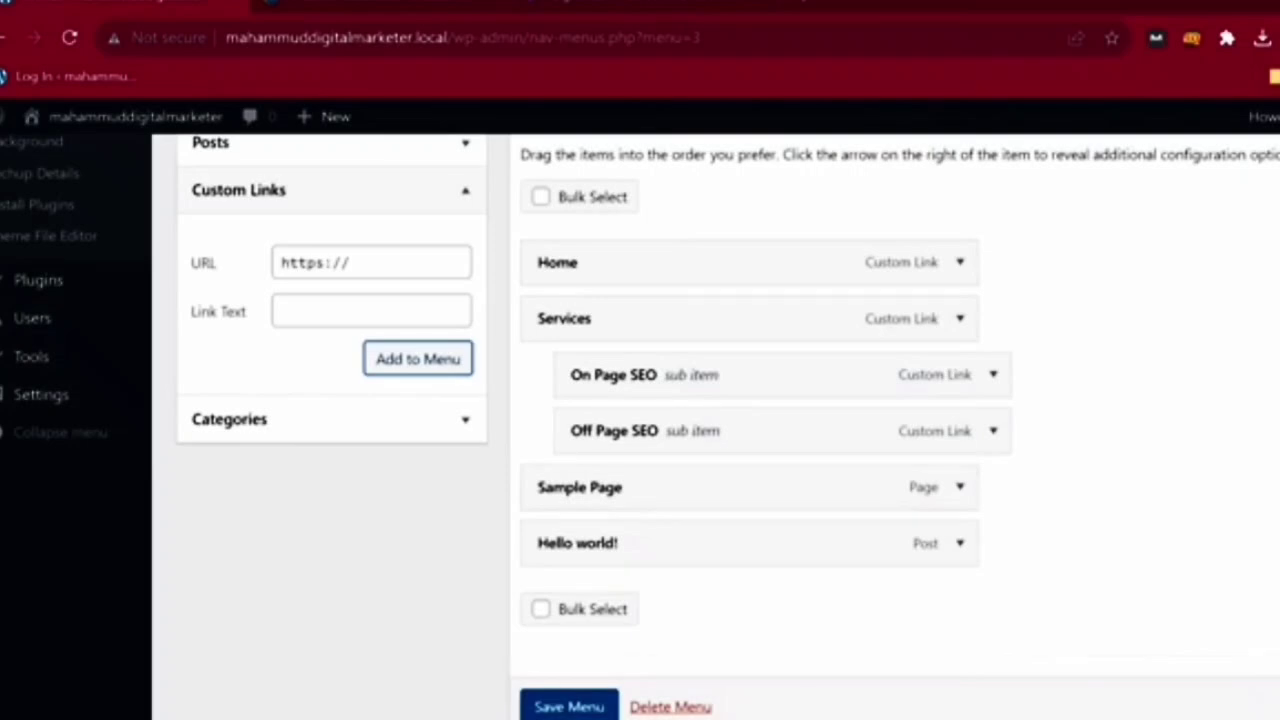
scroll(568, 700, down, 1)
click(568, 706)
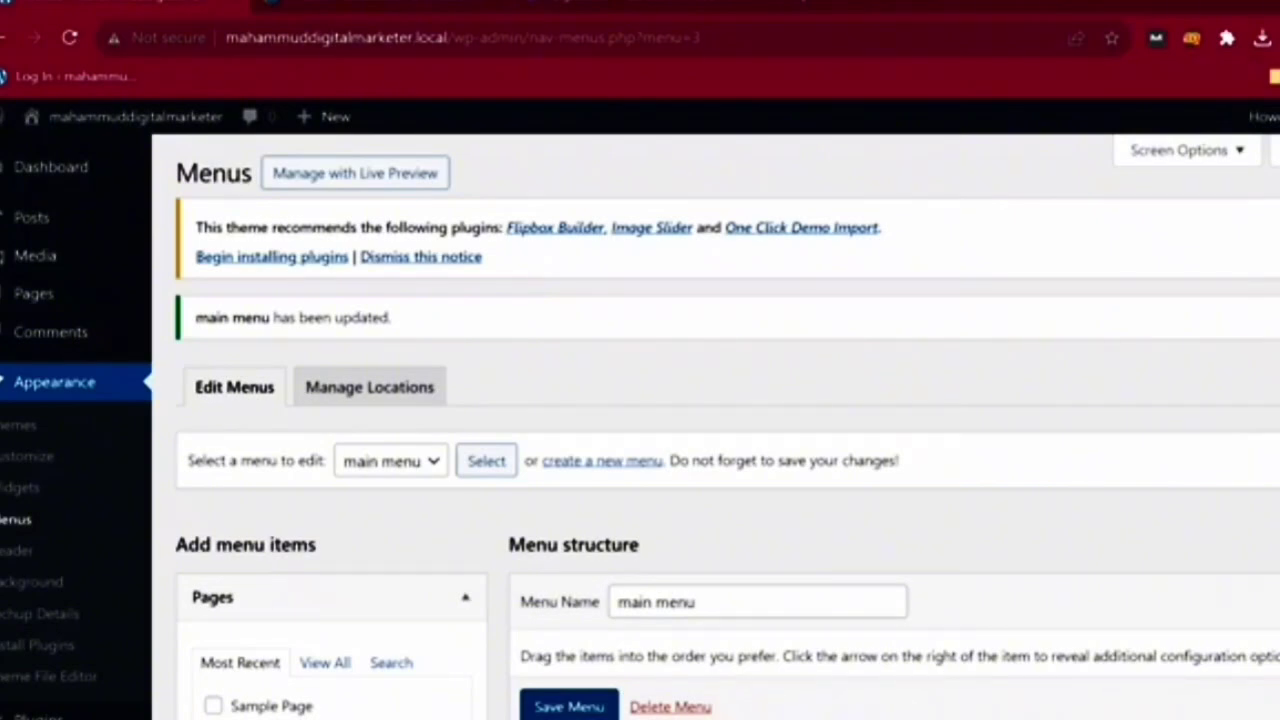
- In a new tab, search amazon and go to Amazon's Black Friday Deals page
key(ctrl+t)
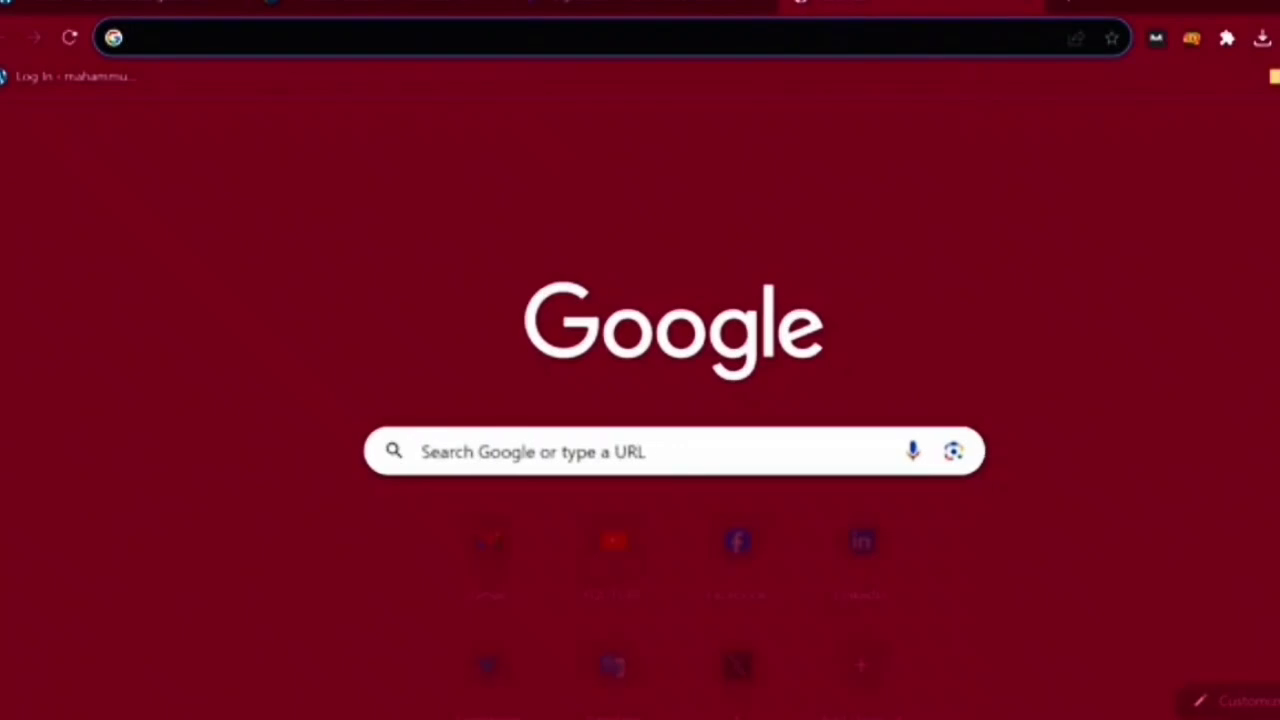
text(ama)
key(Down)
key(Return)
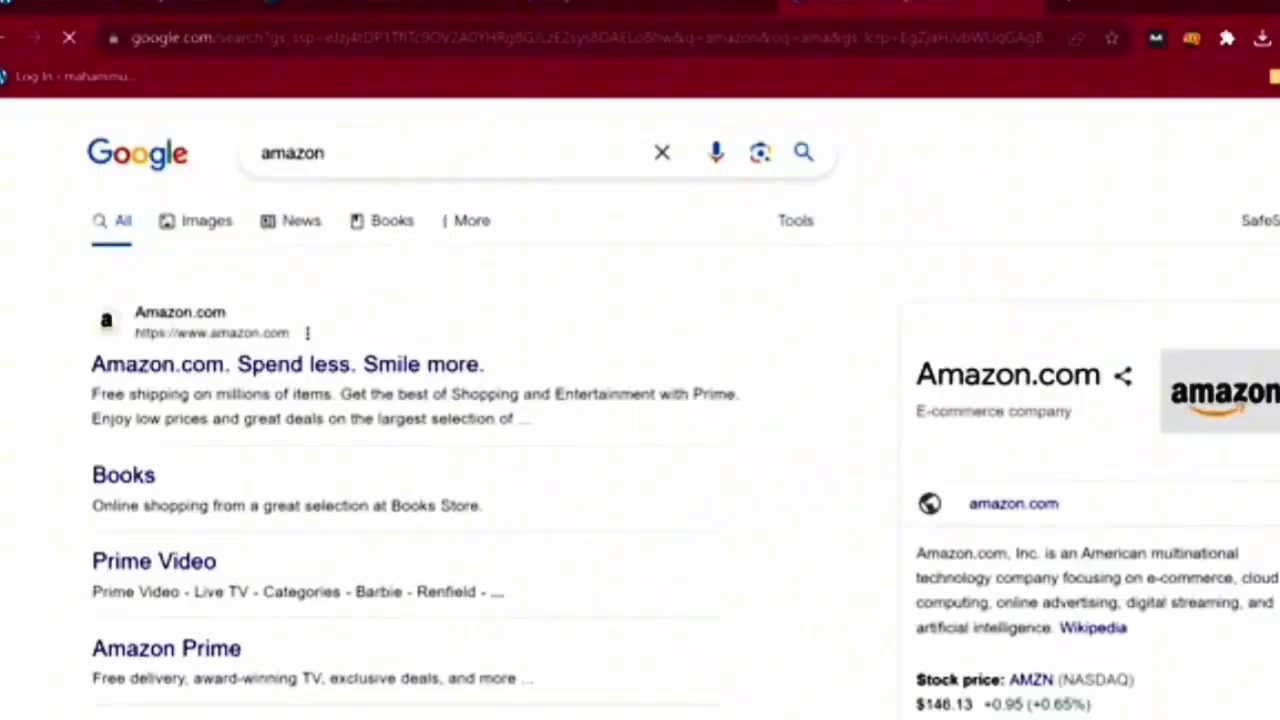
click(288, 365)
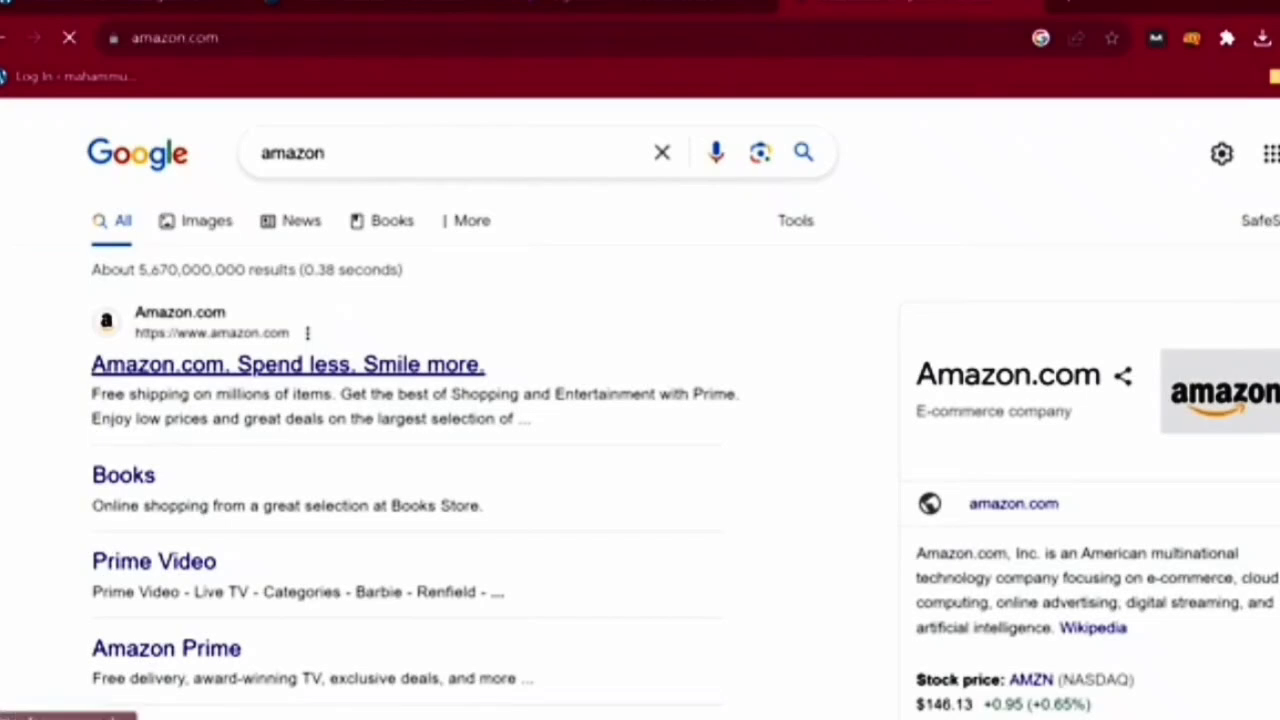
click(288, 365)
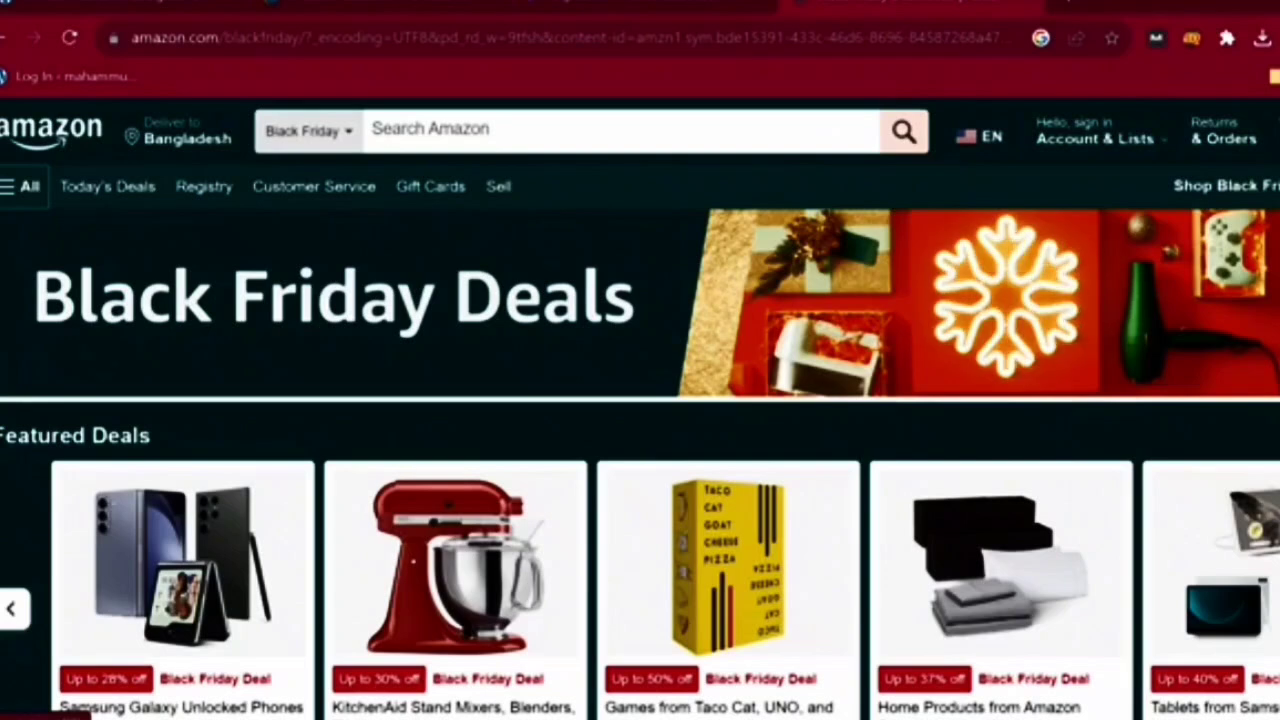
- Scroll through the deals page and screenshot the Departments list area
scroll(640, 408, down, 2)
scroll(640, 408, up, 2)
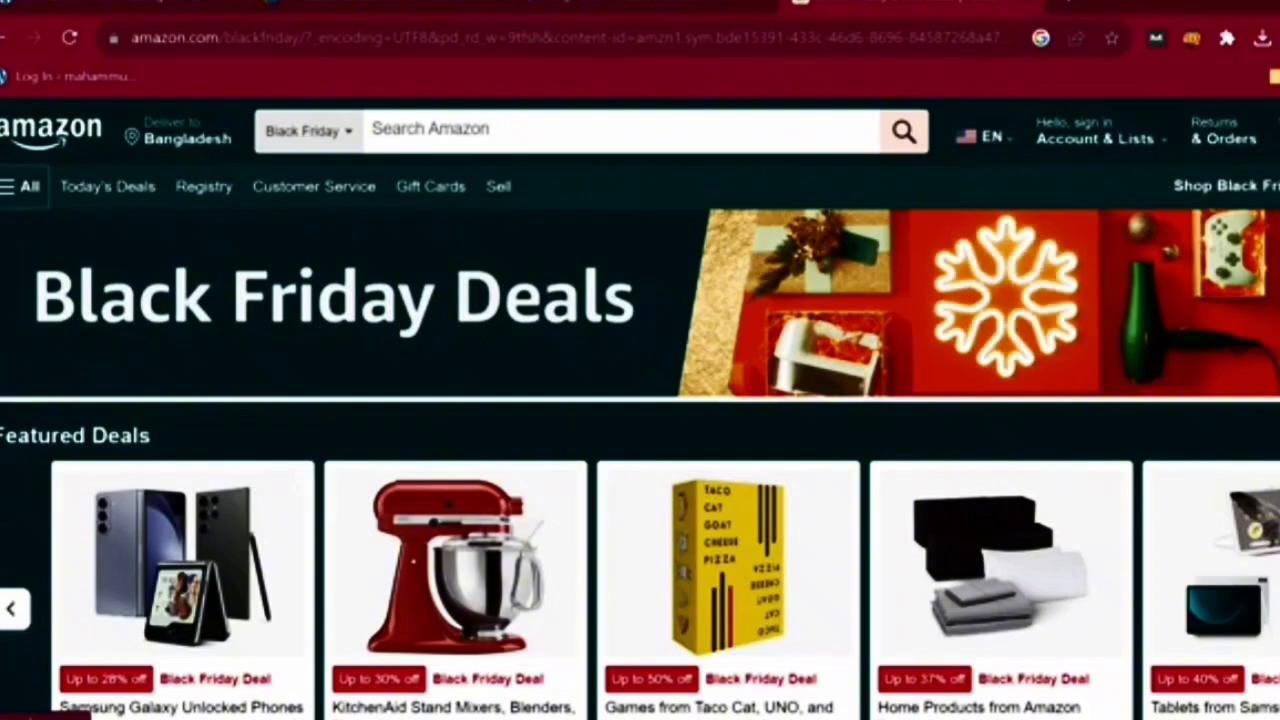
scroll(640, 408, down, 1)
scroll(640, 408, down, 1)
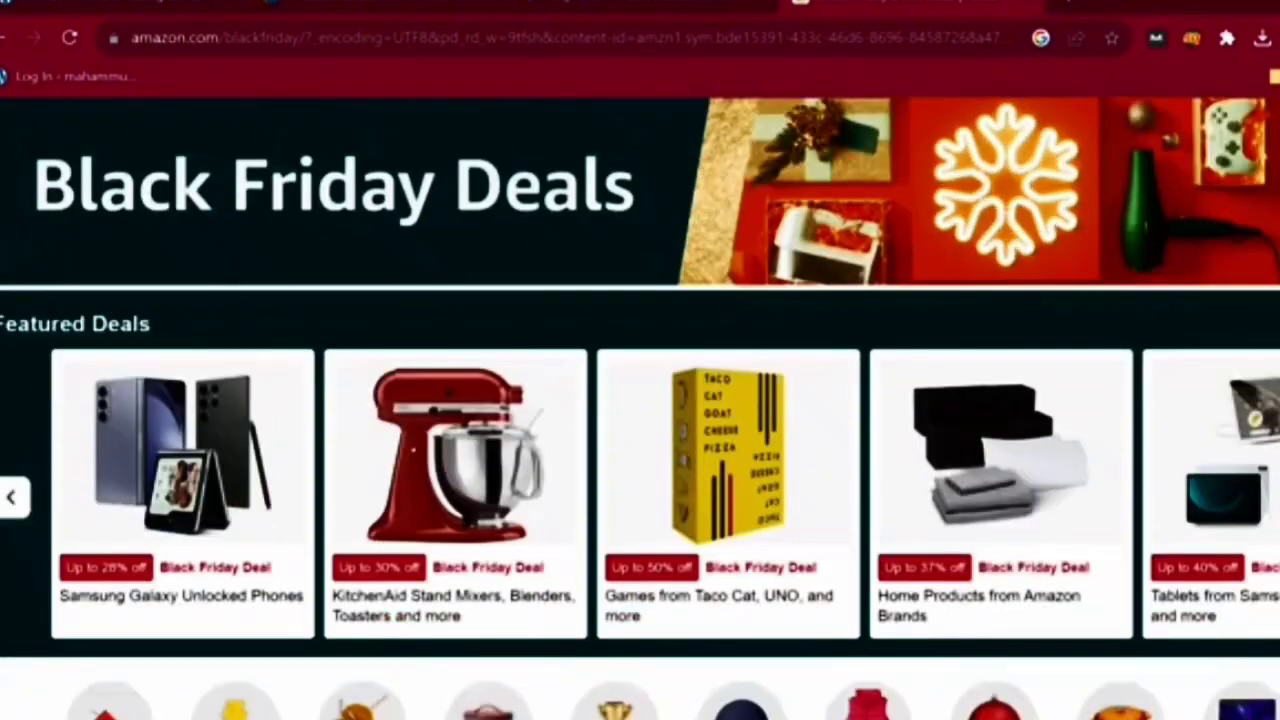
scroll(640, 408, down, 4)
scroll(640, 408, down, 4)
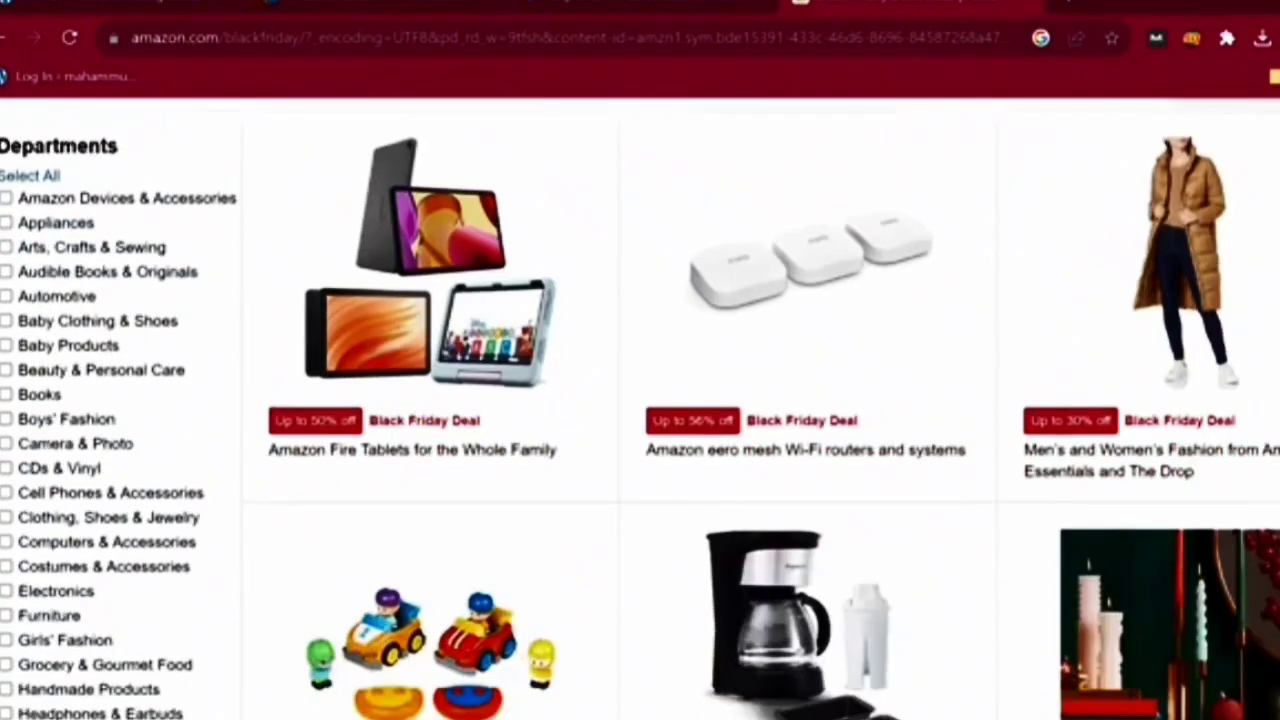
scroll(640, 408, down, 10)
scroll(640, 408, up, 5)
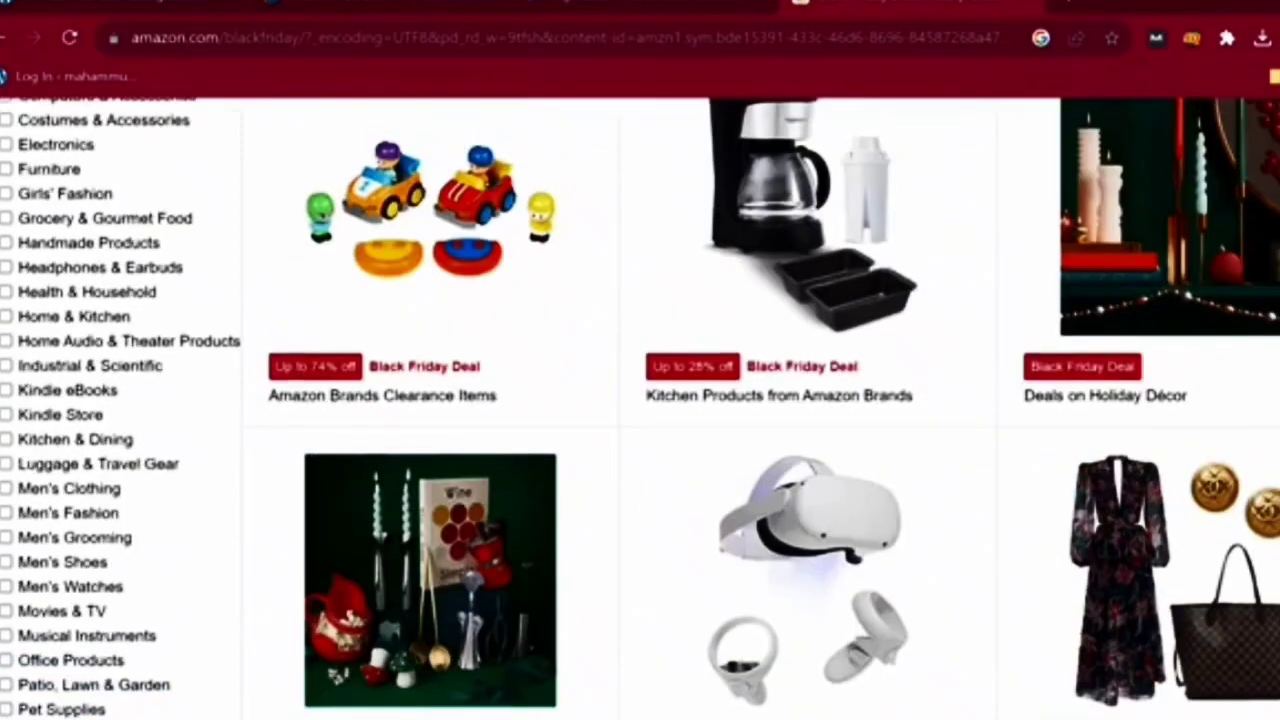
key(Print)
mouse_move(2, 120)
mouse_down()
mouse_move(186, 694)
mouse_move(225, 700)
mouse_up()
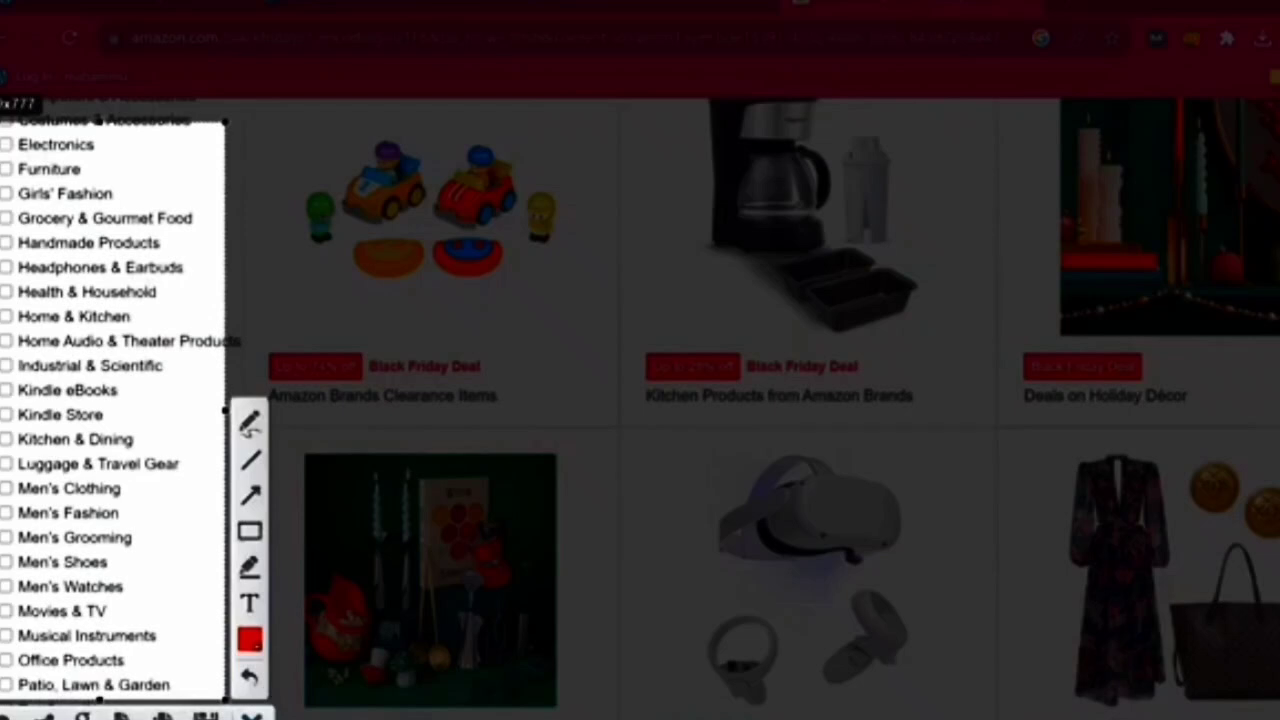
key(ctrl+c)
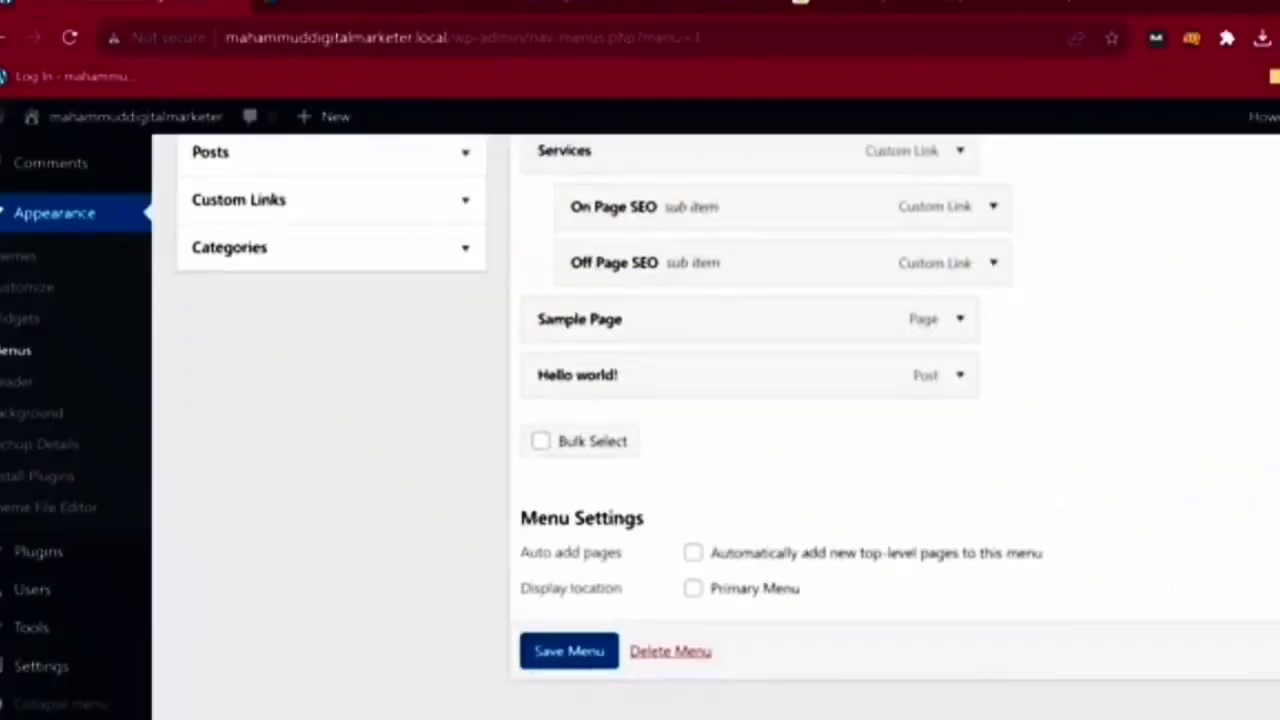
scroll(750, 400, up, 2)
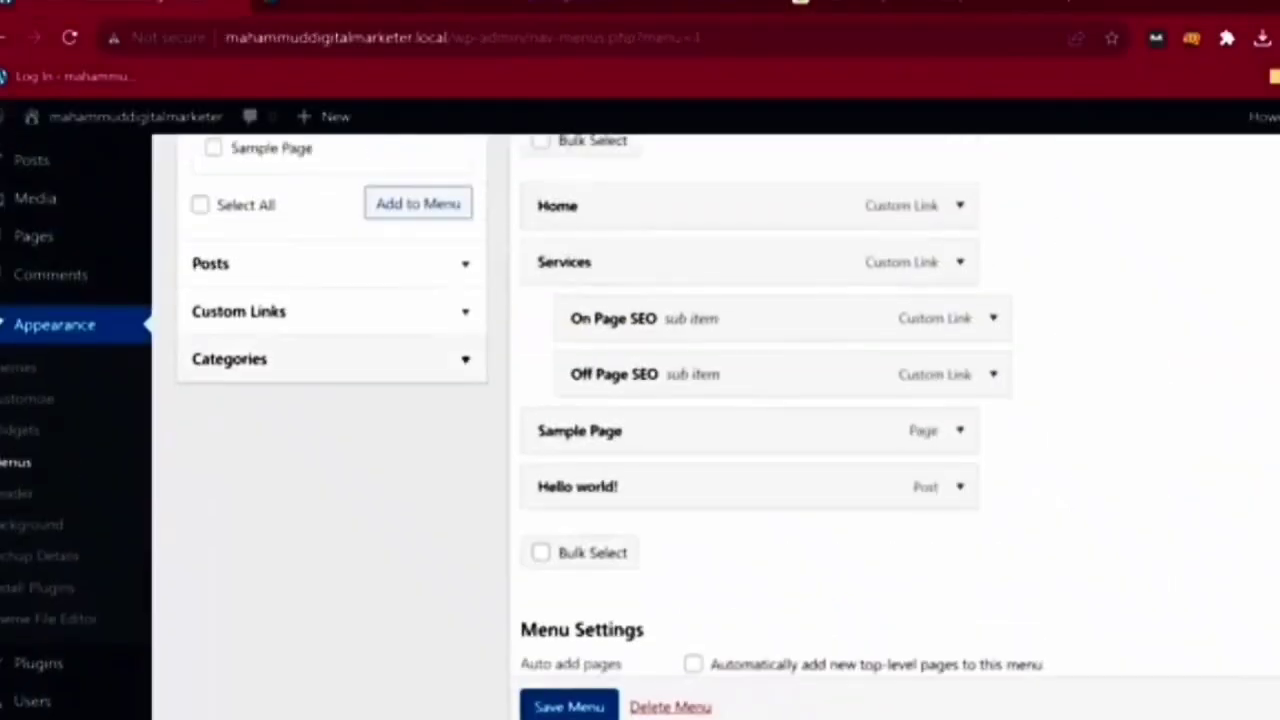
- Add the Uncategorized category and nest it as a sub item under Hello world!
click(465, 359)
click(200, 347)
click(418, 346)
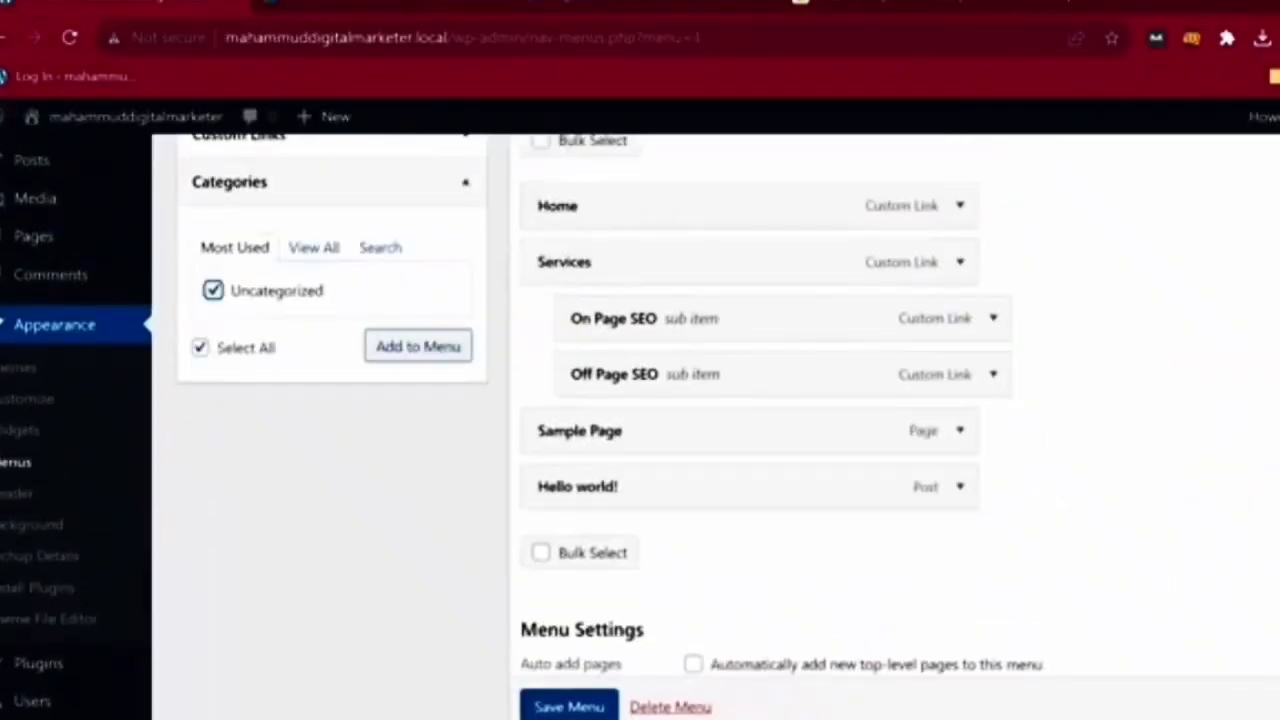
mouse_move(700, 543)
mouse_down()
mouse_move(687, 440)
mouse_move(687, 555)
mouse_move(704, 522)
mouse_up()
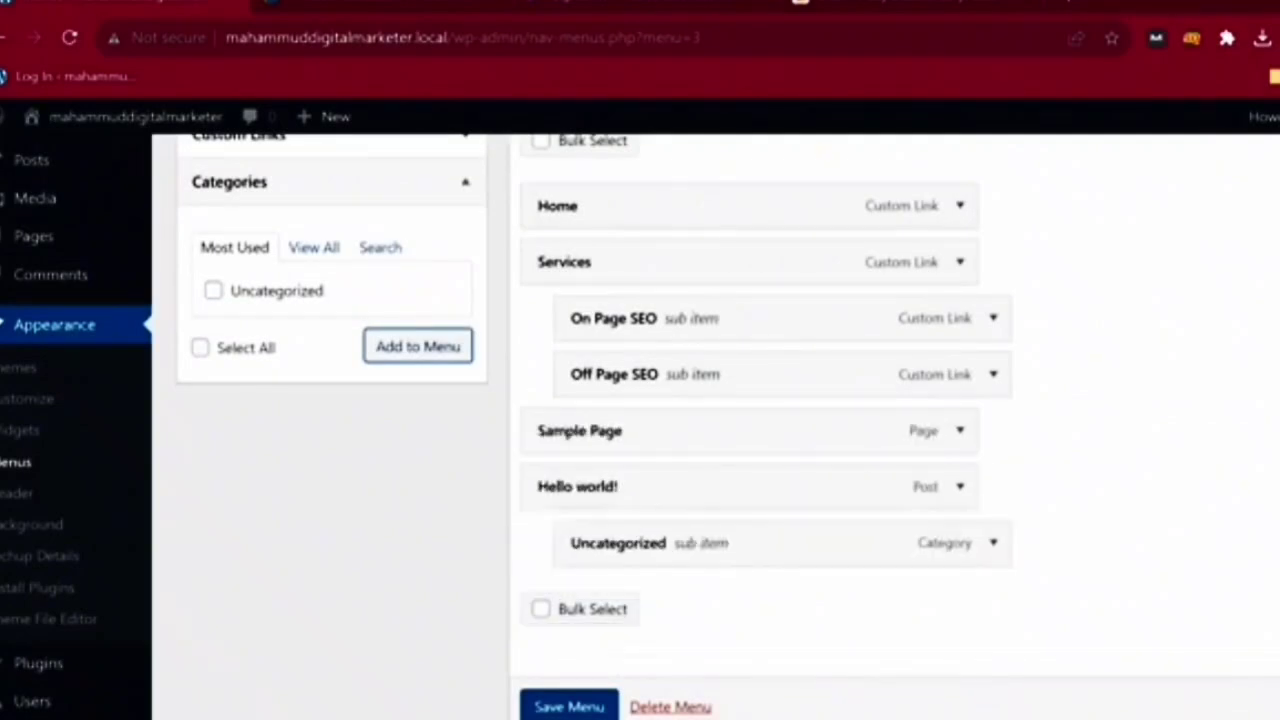
- Save the main menu and reload the Menus page
click(575, 706)
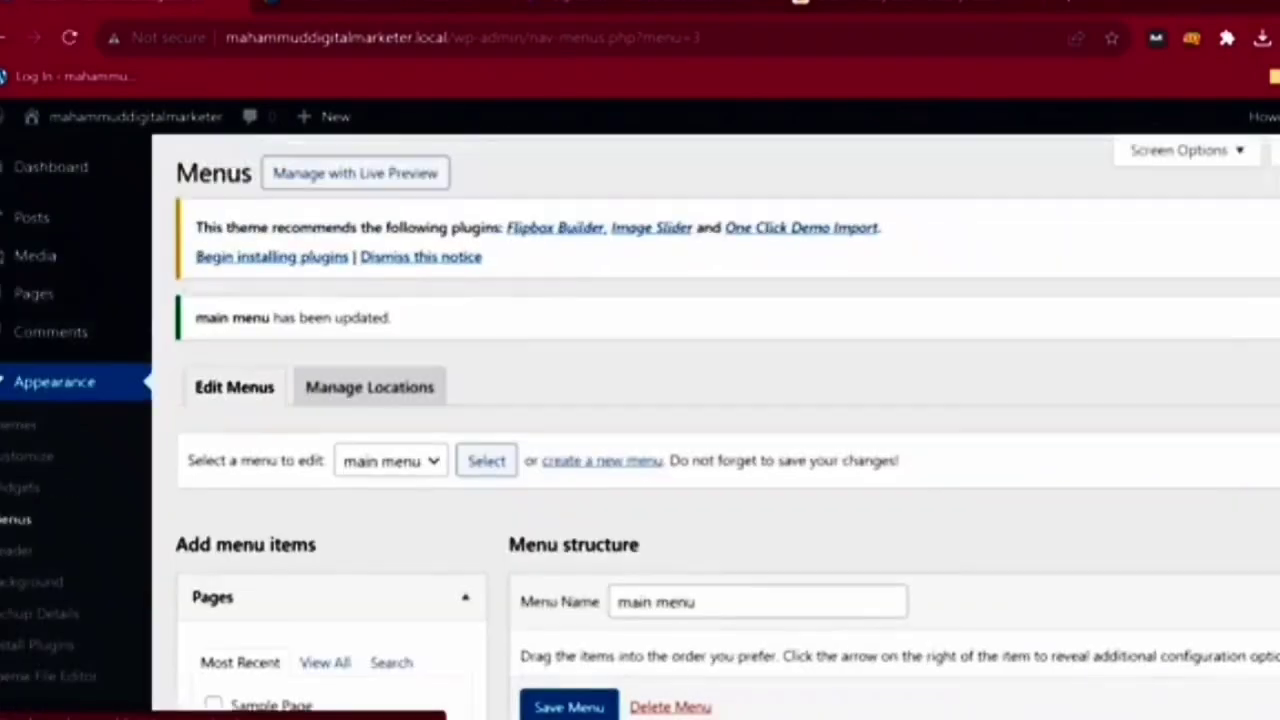
scroll(720, 485, down, 3)
scroll(720, 485, up, 1)
scroll(720, 426, up, 2)
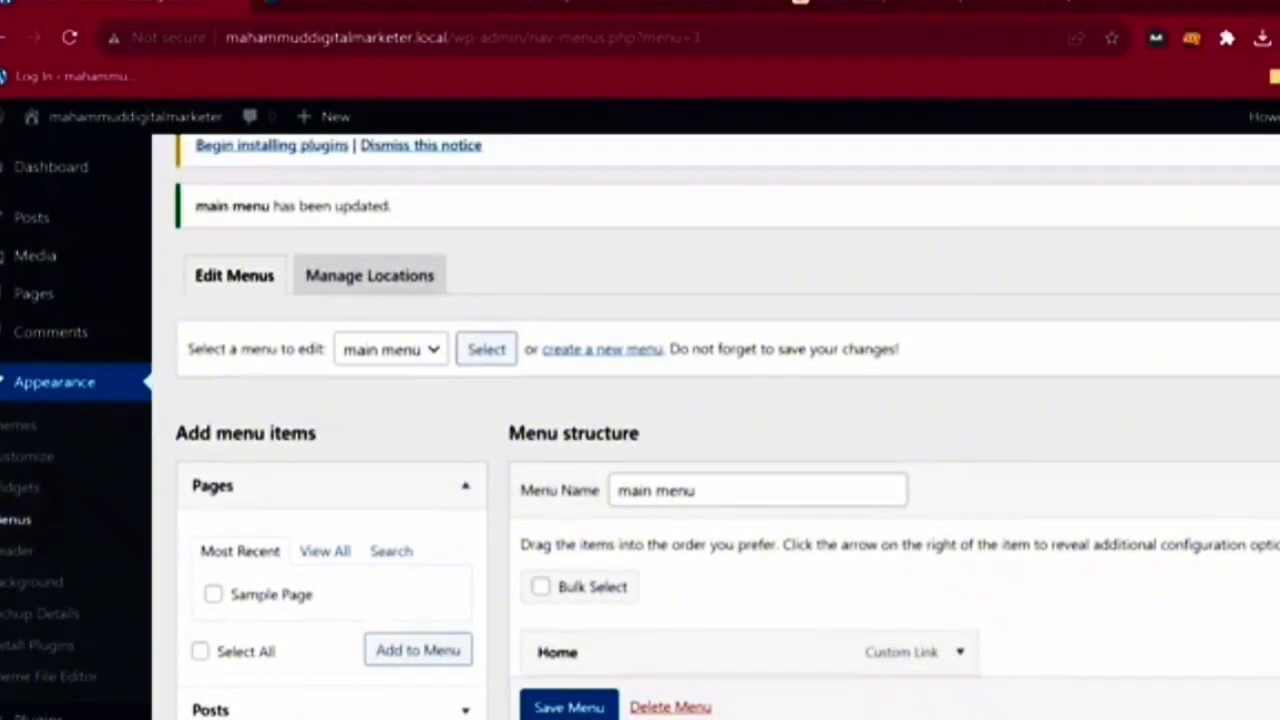
scroll(720, 426, down, 5)
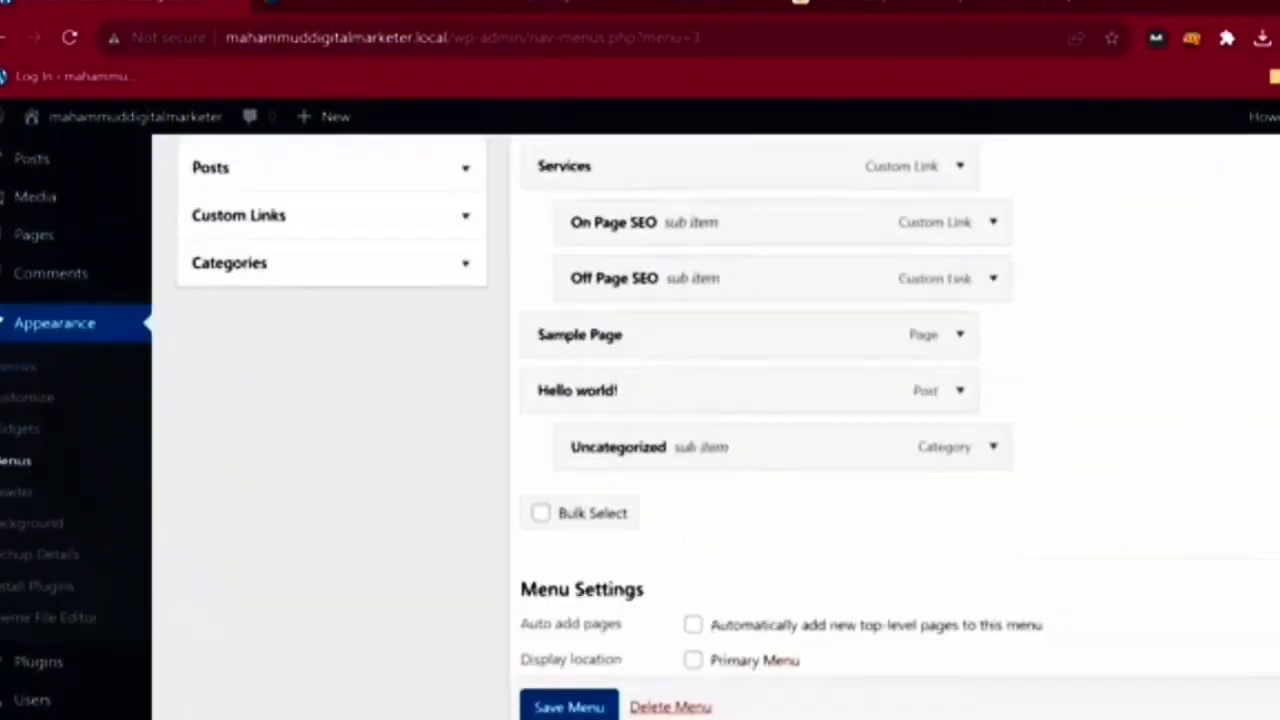
click(16, 461)
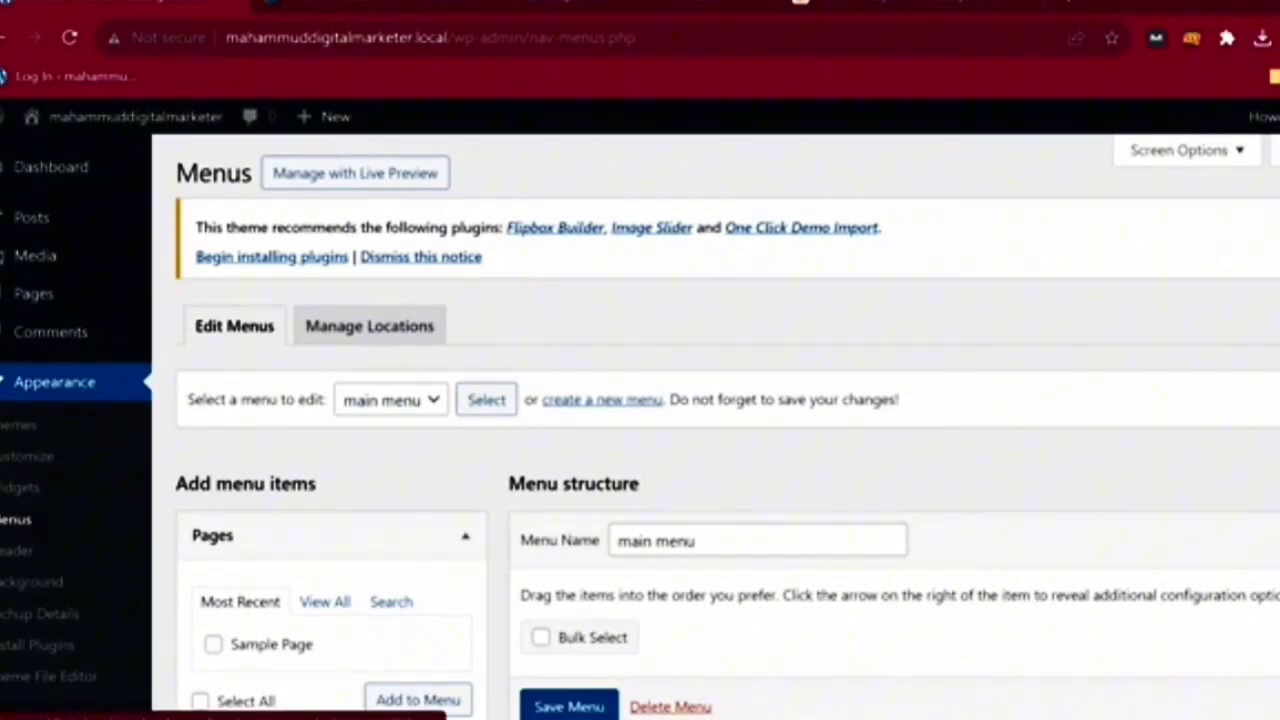
- Start a new menu, name it 'new menu', and create it
scroll(727, 430, down, 3)
scroll(727, 430, up, 3)
click(391, 400)
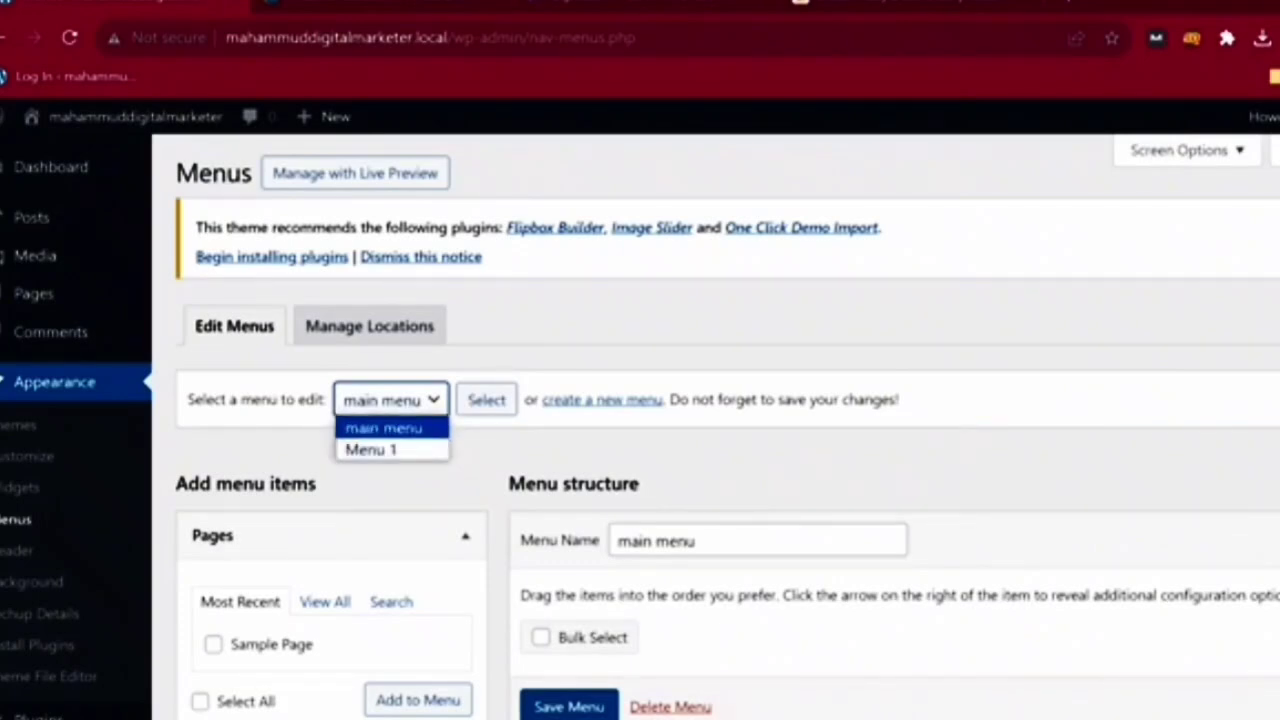
click(602, 400)
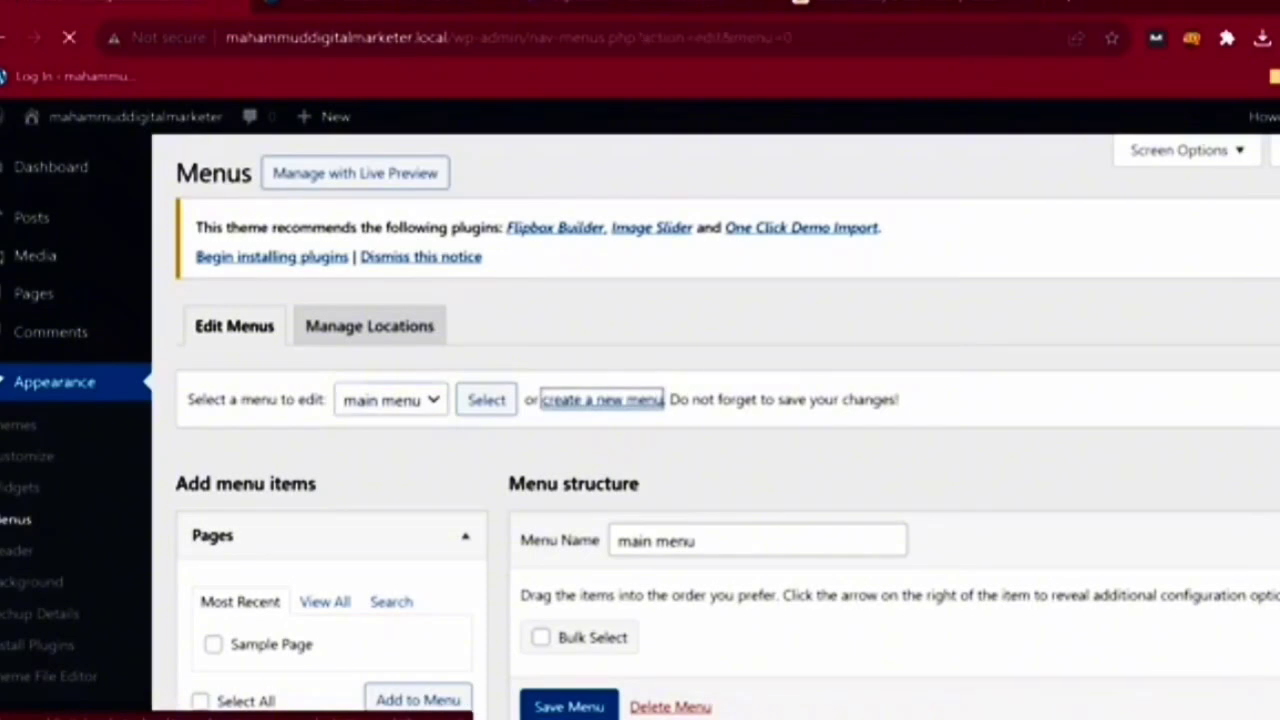
click(758, 540)
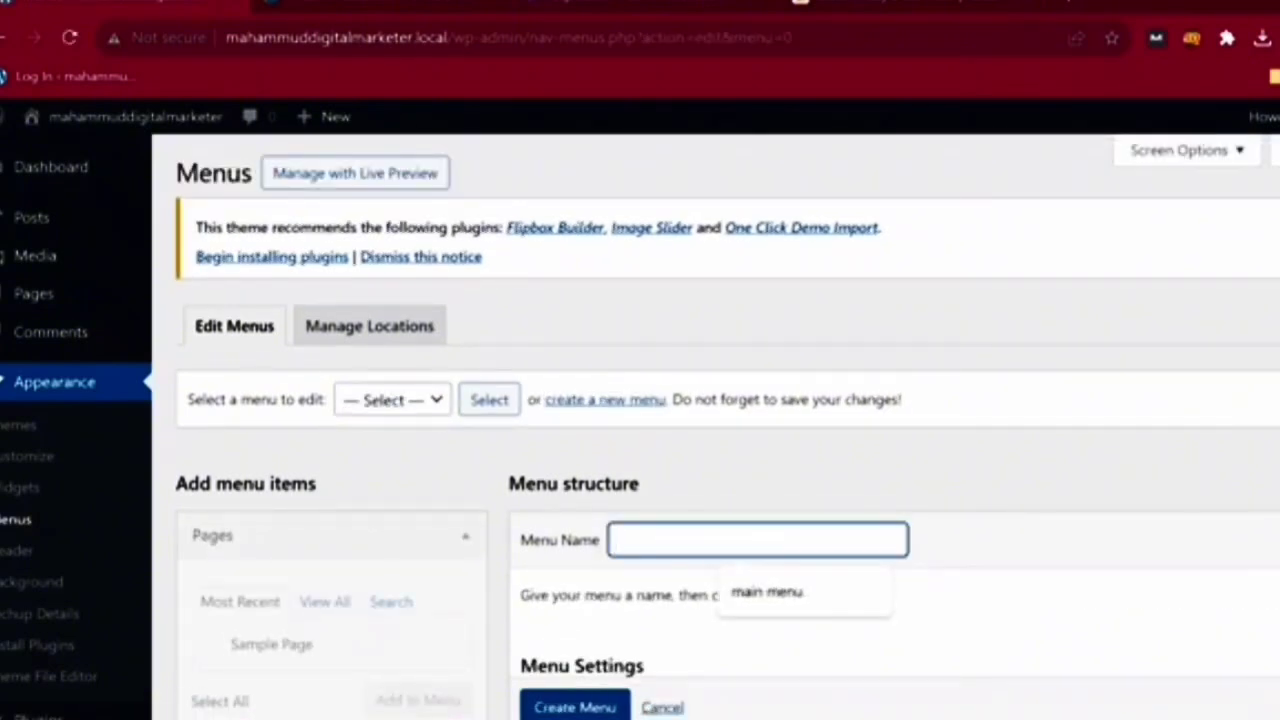
text(n)
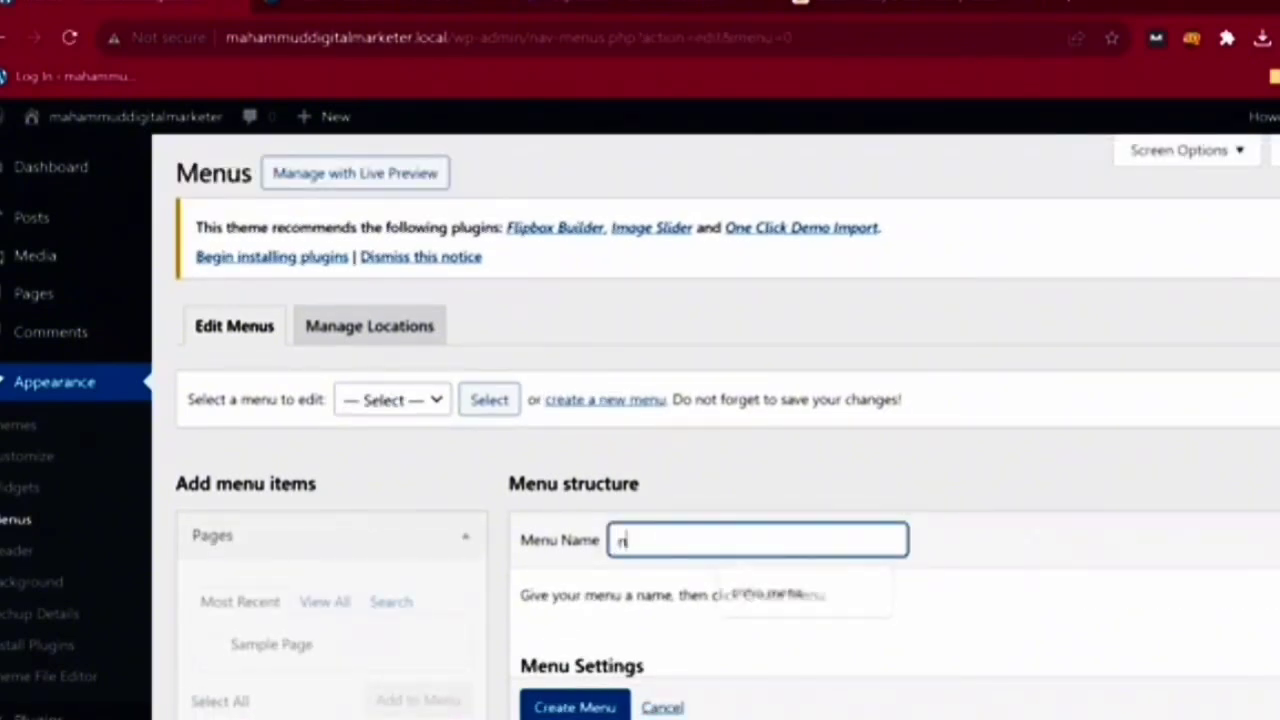
text(ew manu)
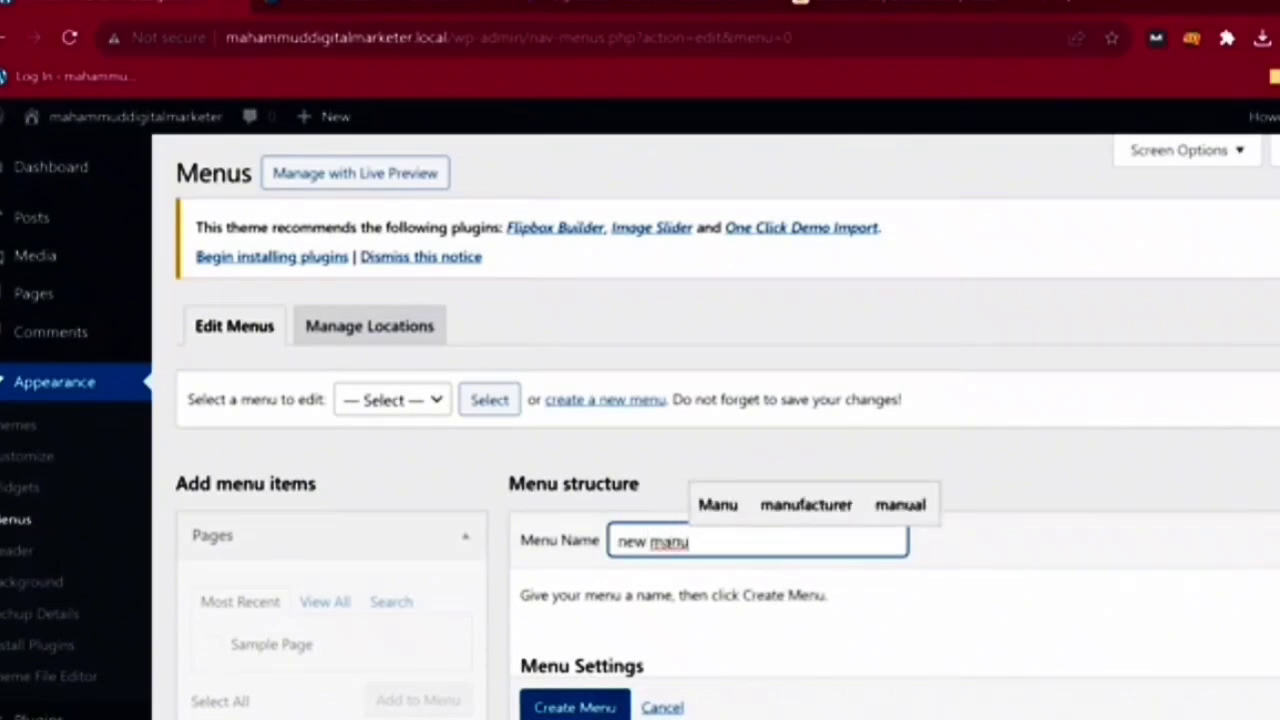
key(BackSpace)
key(BackSpace)
key(BackSpace)
text(e)
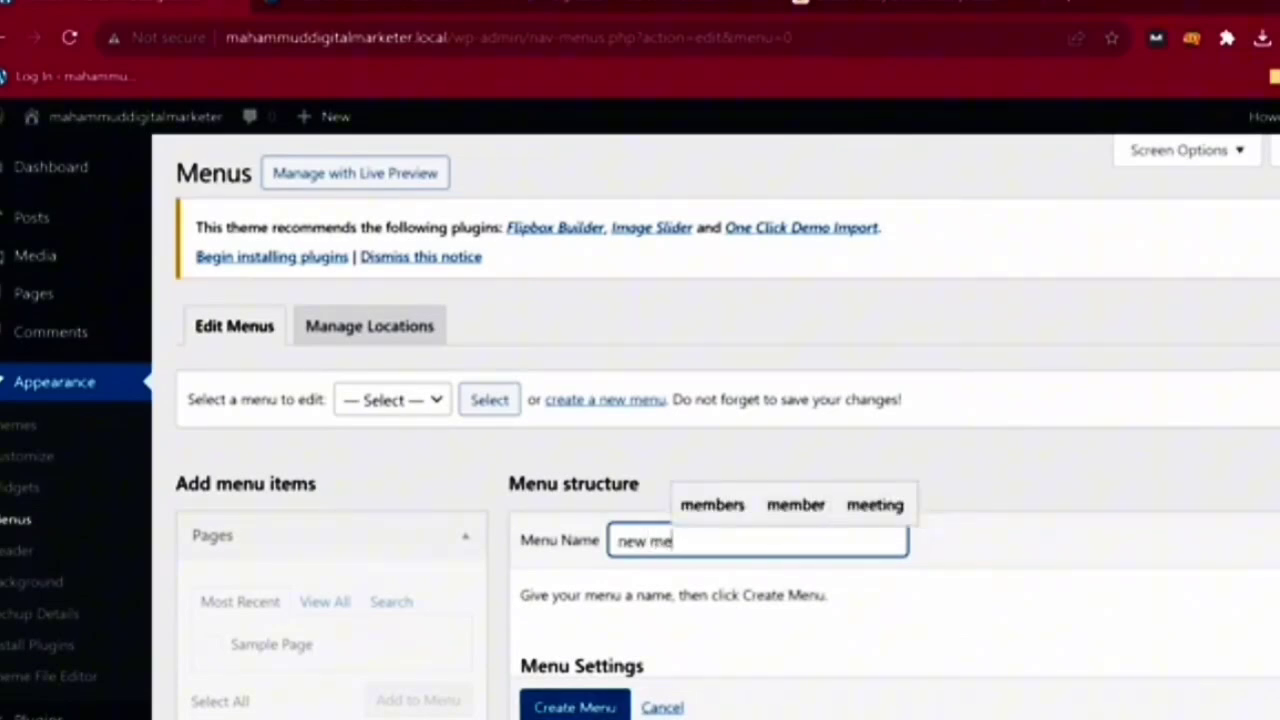
text(mu)
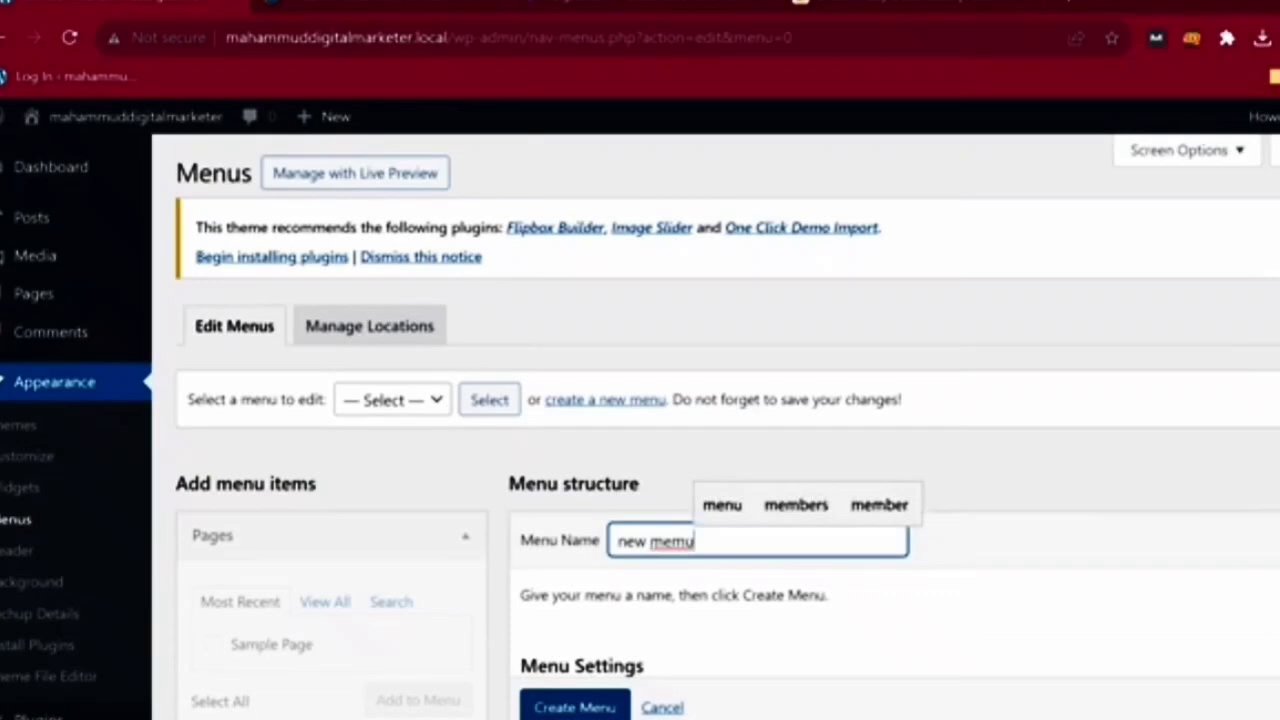
key(BackSpace)
key(BackSpace)
text(nu)
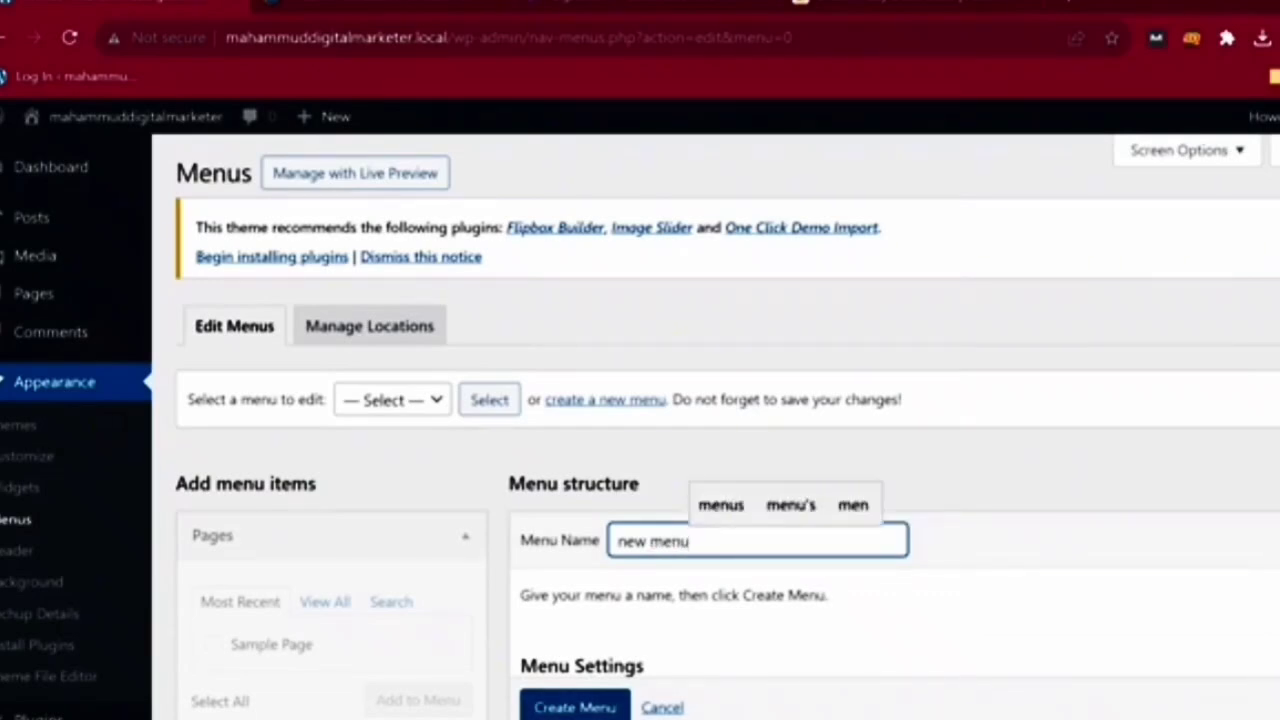
key(Return)
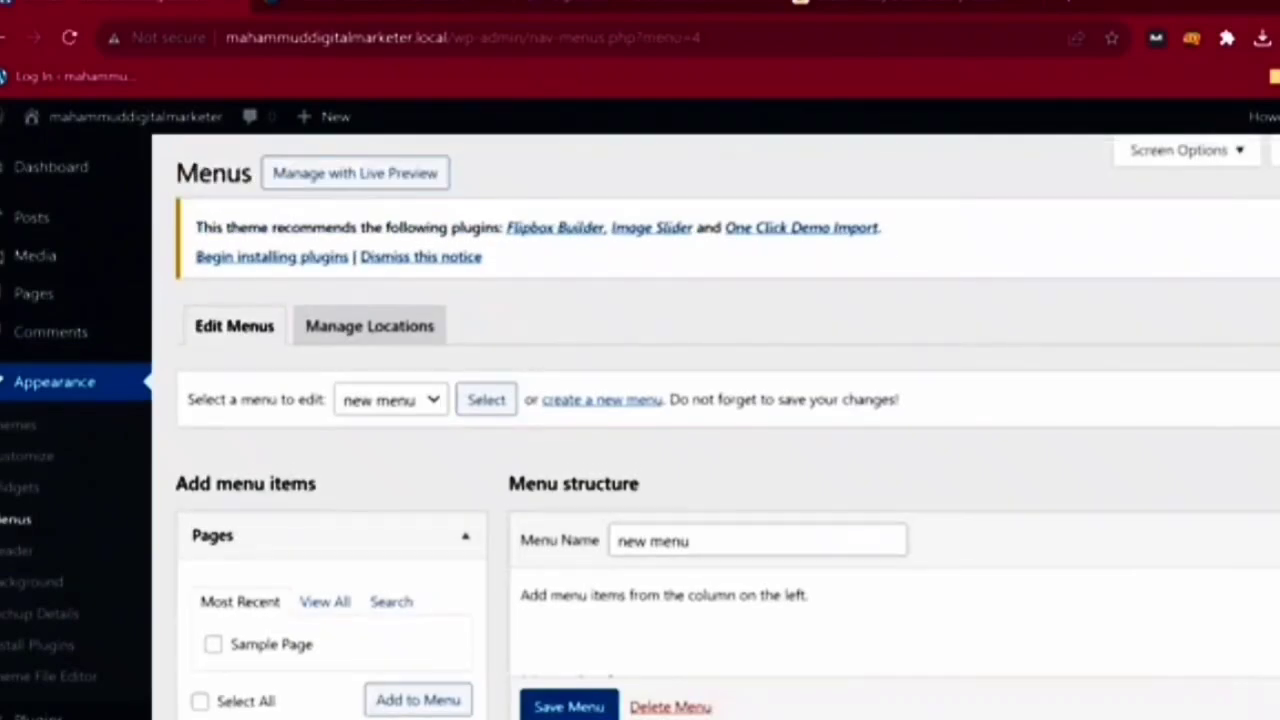
- Add Sample Page and the Hello world! post to new menu
scroll(716, 430, down, 1)
click(213, 533)
click(418, 589)
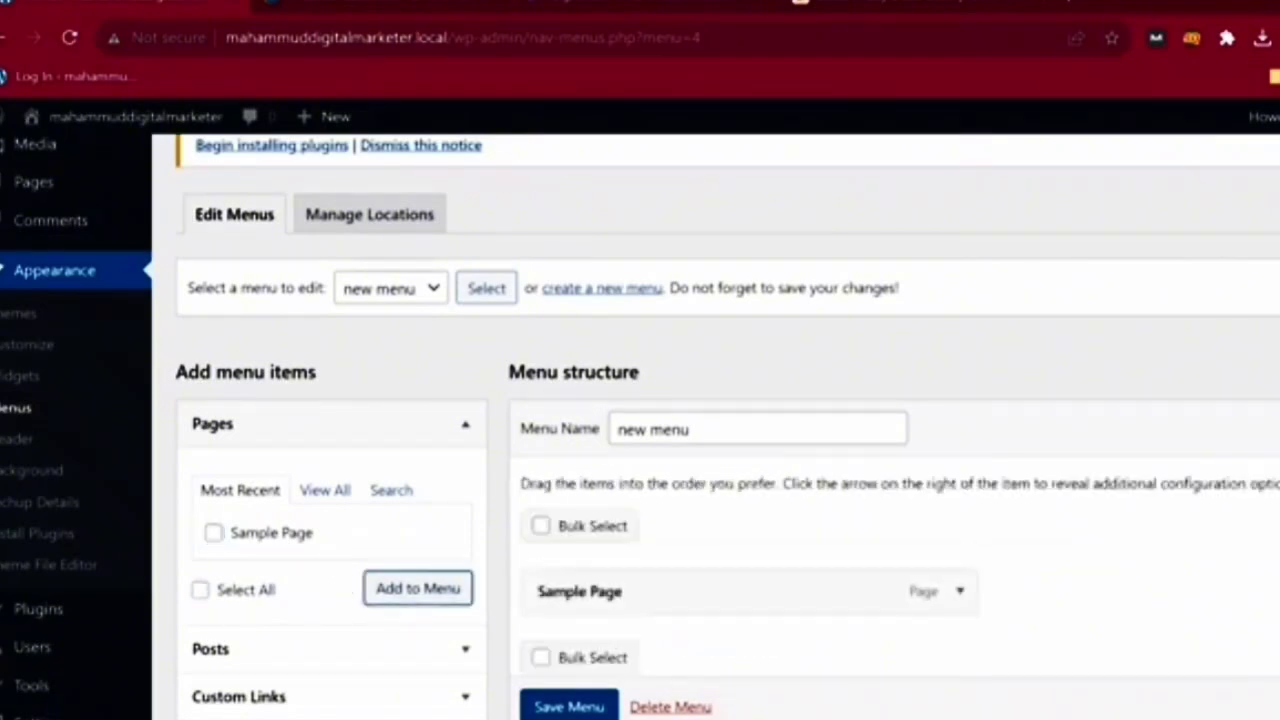
scroll(716, 430, down, 1)
click(330, 537)
click(213, 468)
click(418, 524)
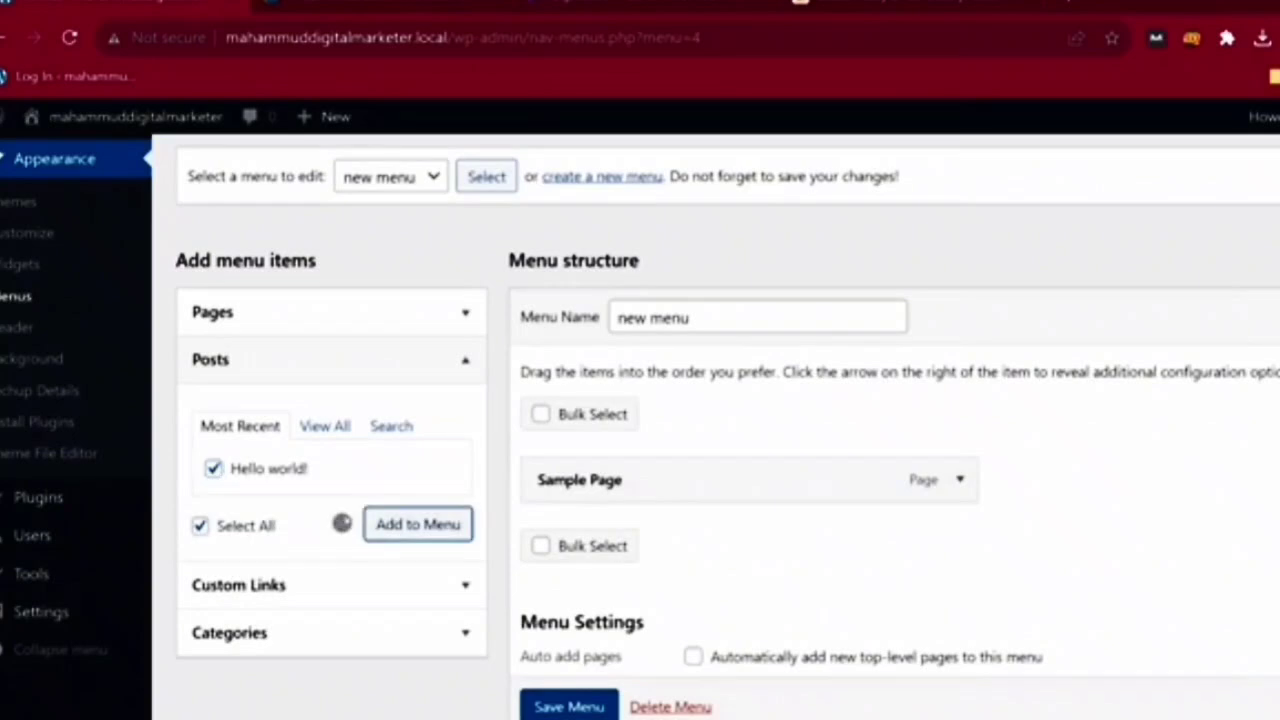
click(330, 585)
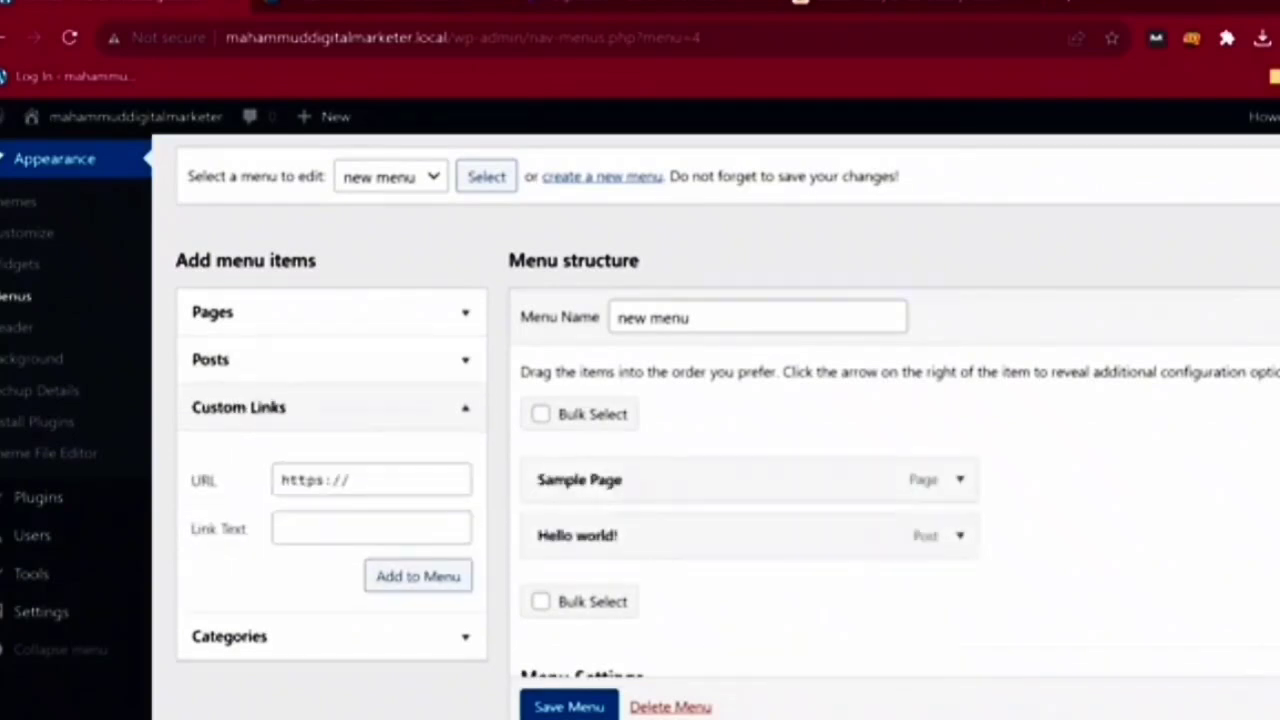
click(371, 480)
text(#)
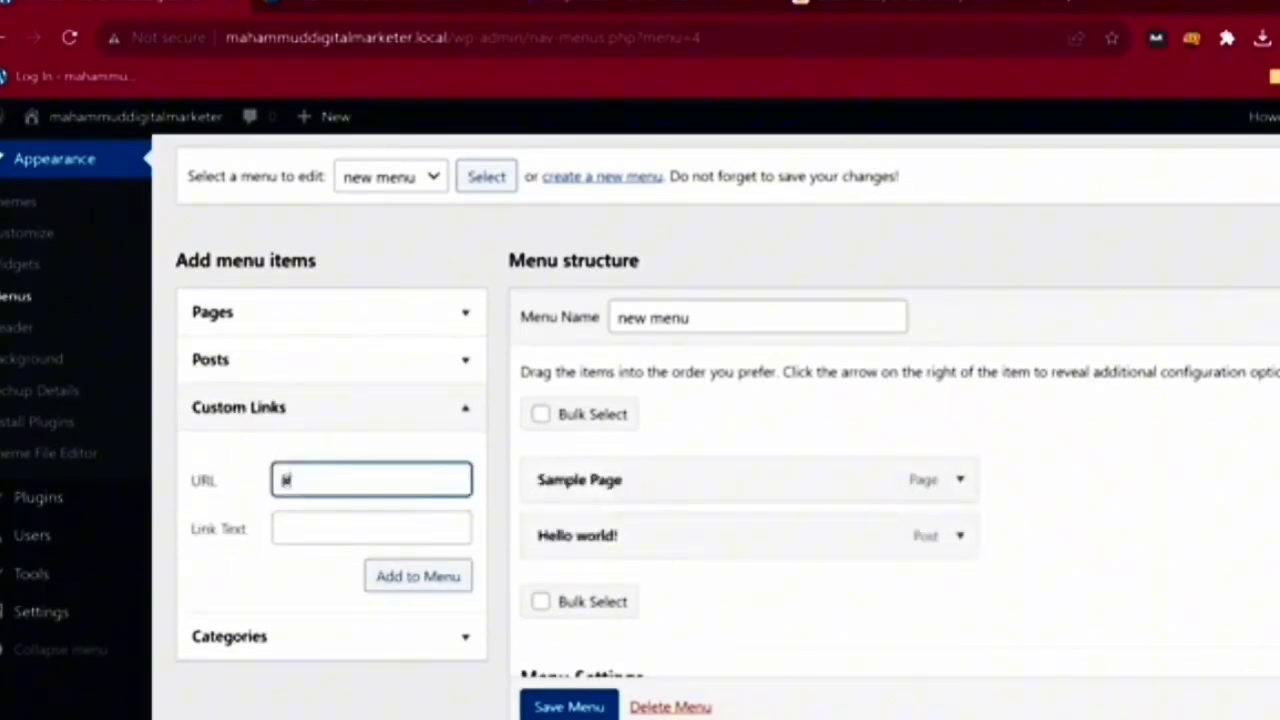
click(371, 528)
key(ctrl+v)
key(Return)
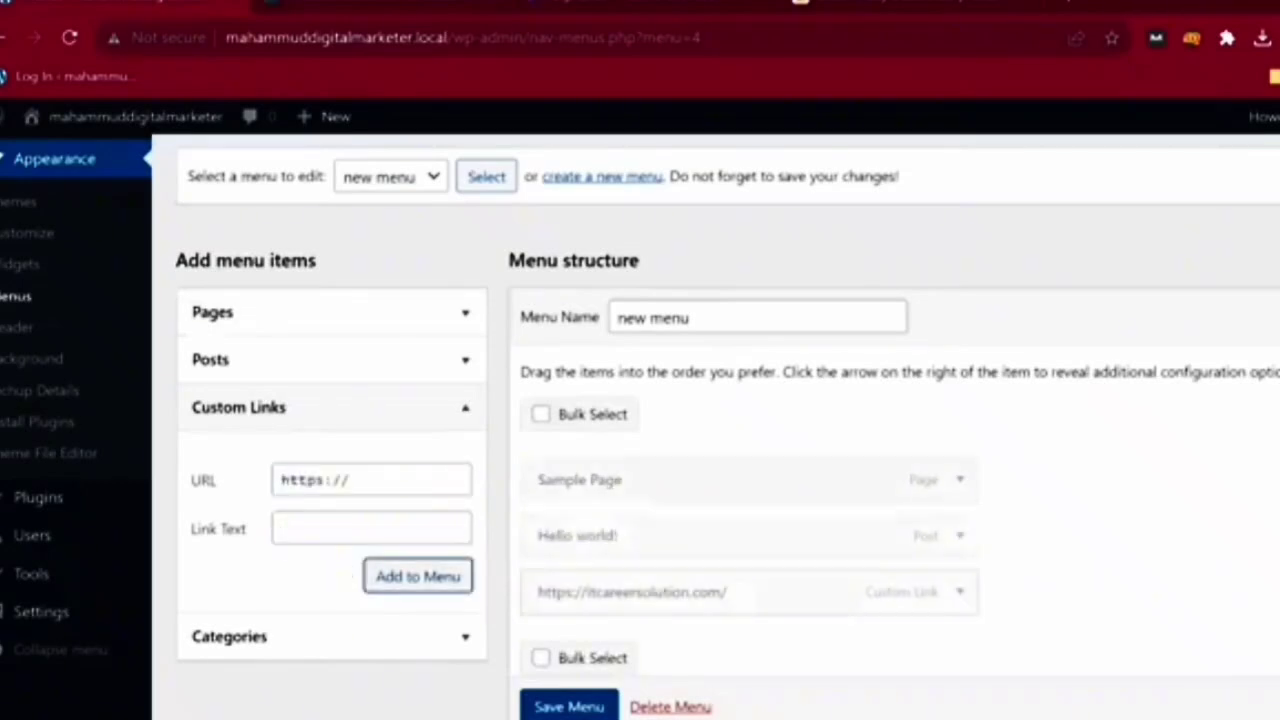
click(371, 480)
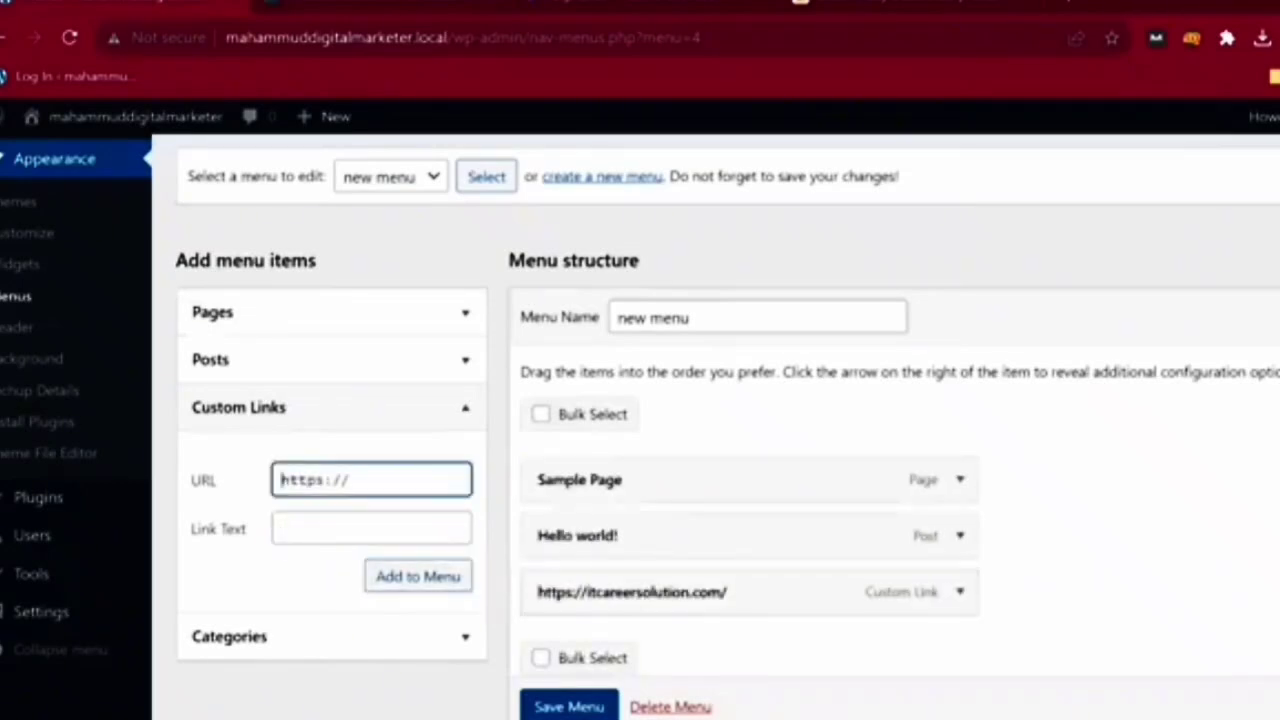
click(960, 592)
scroll(960, 592, down, 1)
scroll(640, 420, down, 2)
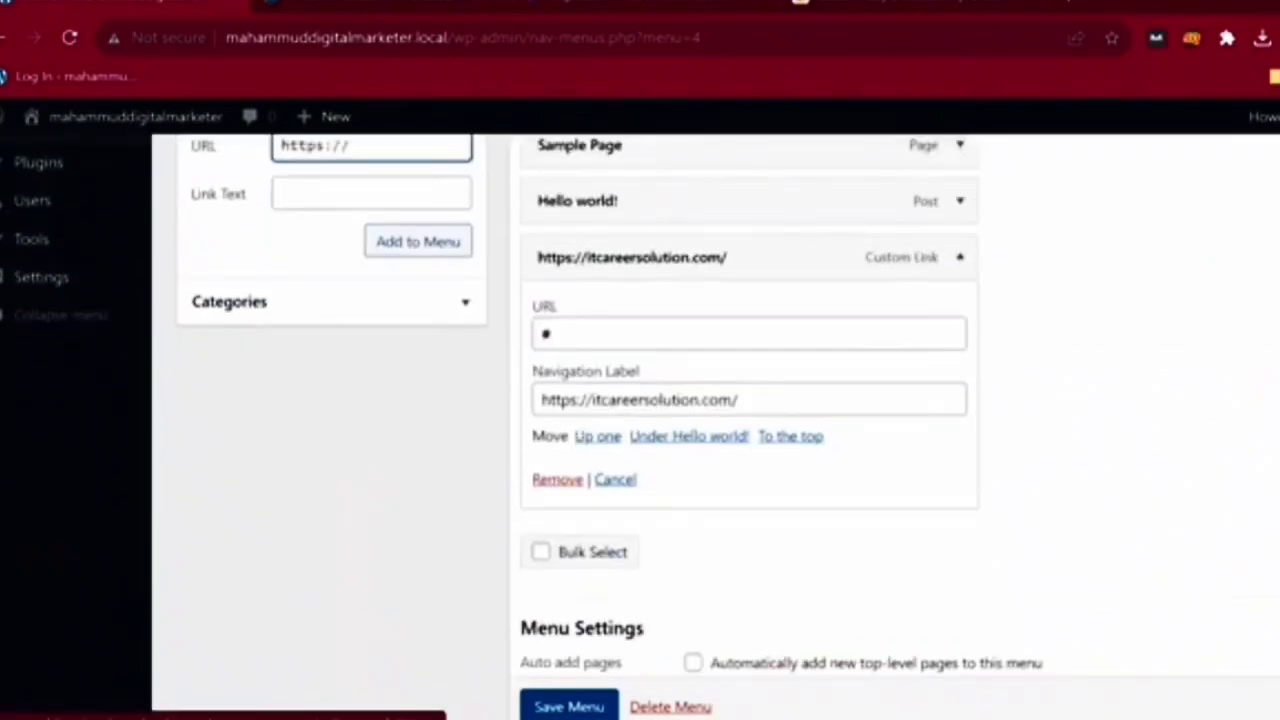
- Remove the itcareersolution.com link, then add a 'Home' custom link and the Uncategorized category
click(557, 480)
click(371, 280)
key(ctrl+v)
click(371, 328)
text(Home)
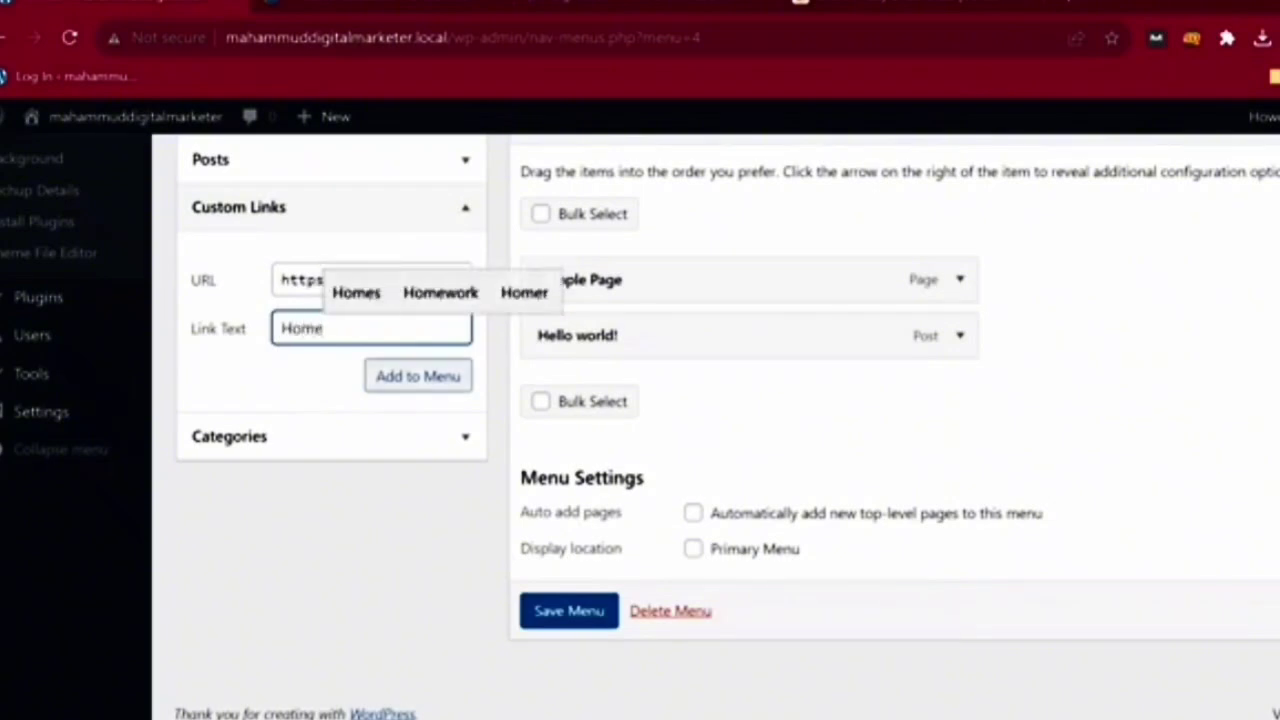
click(418, 377)
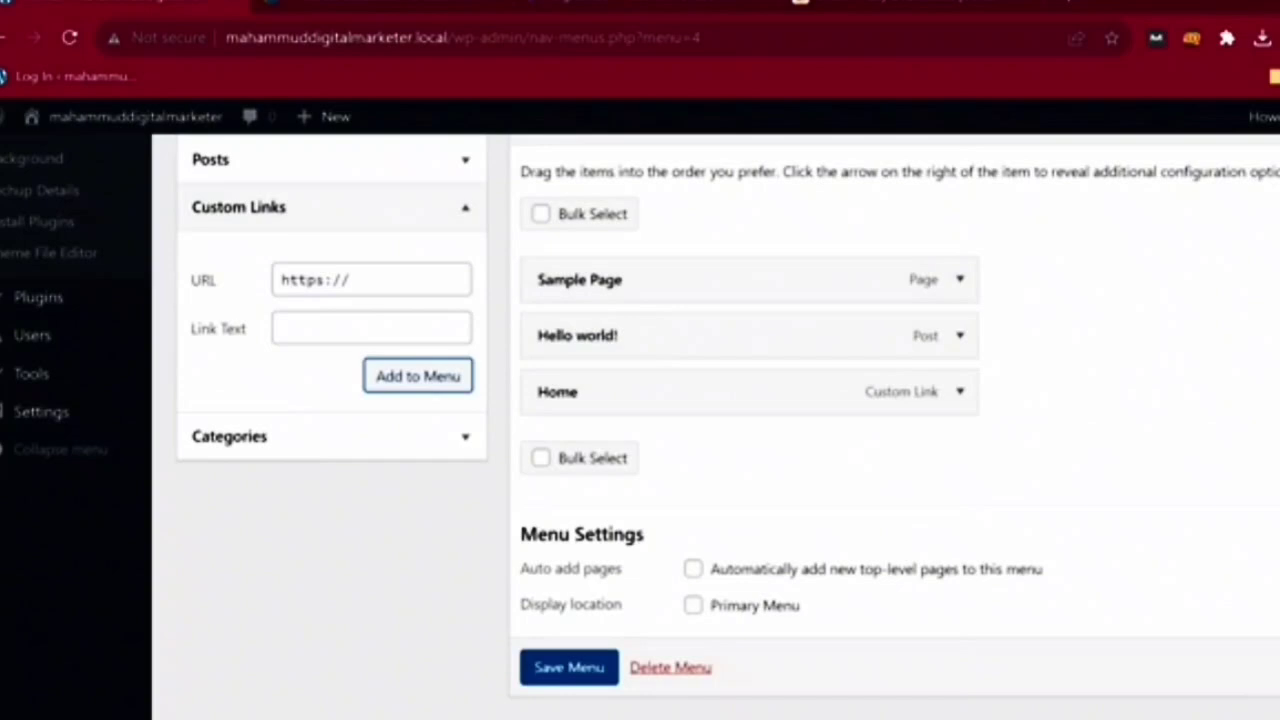
click(418, 437)
click(200, 420)
click(418, 419)
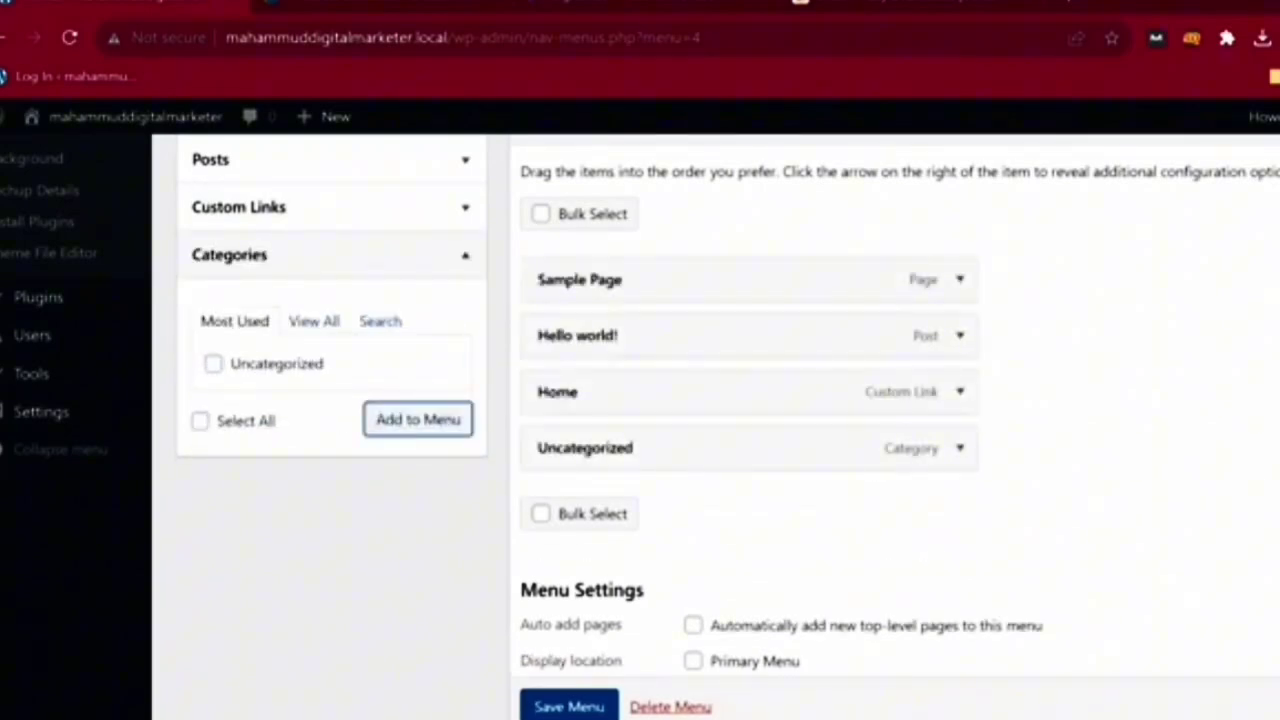
- Add a 'Services' custom link pointing to #
scroll(418, 400, up, 1)
click(418, 319)
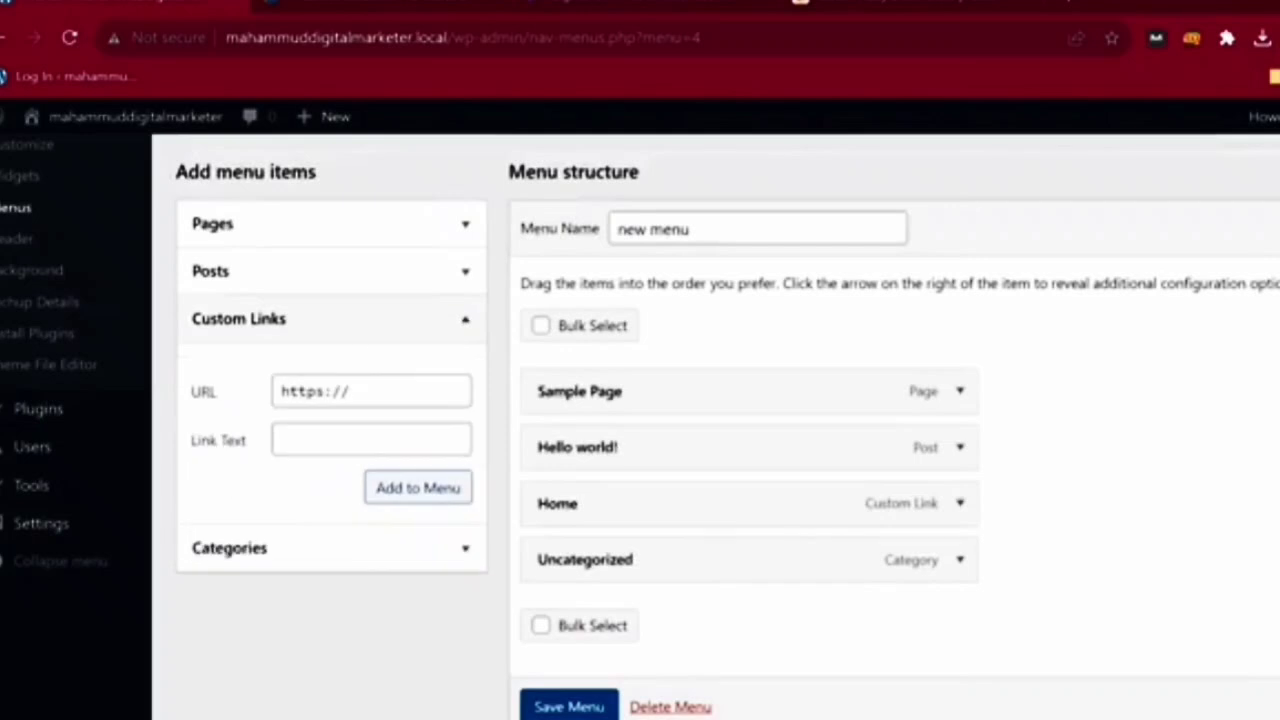
click(371, 391)
text(#)
click(371, 440)
text(Serv)
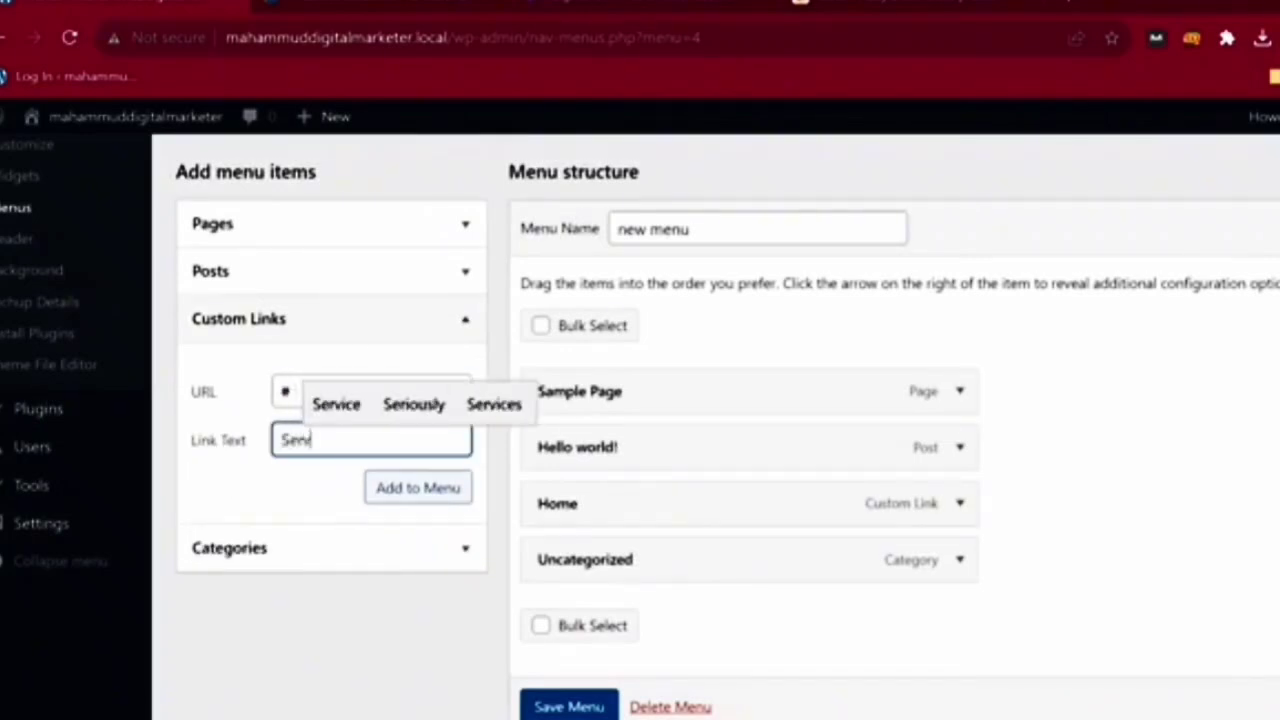
text(ices)
click(418, 488)
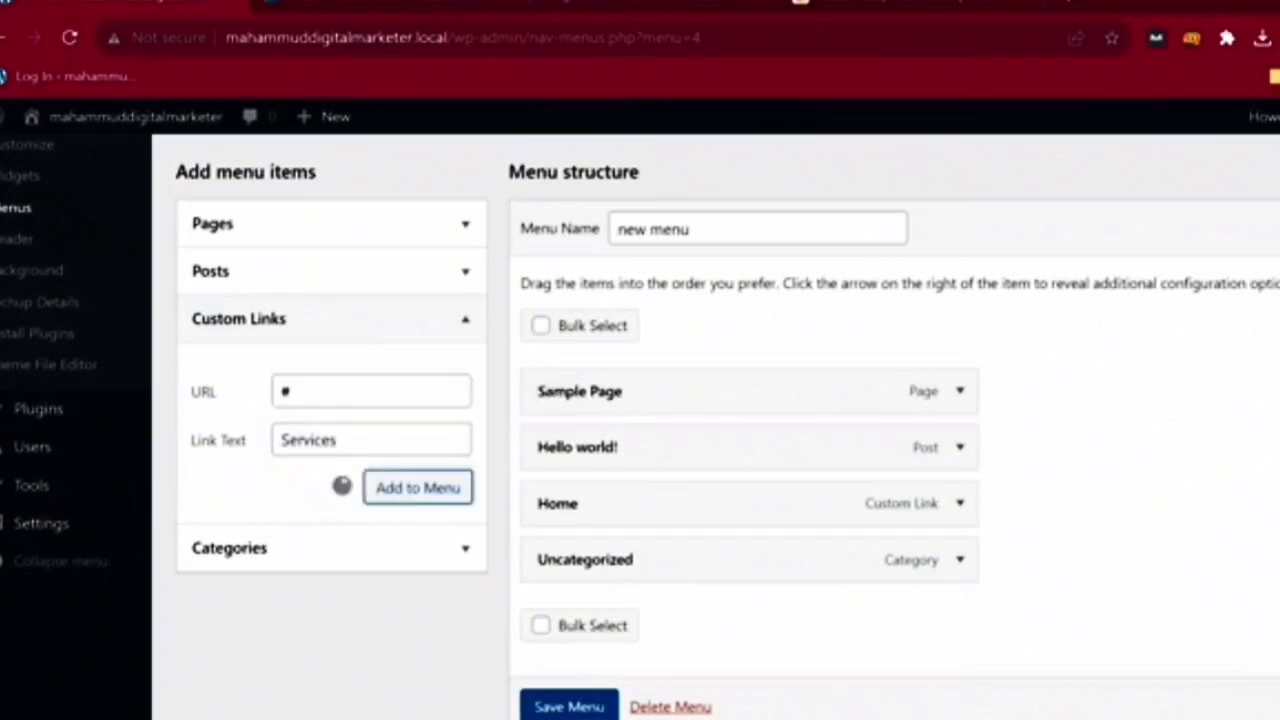
- Add an 'On Page' custom link pointing to #
click(371, 391)
key(ctrl+a)
text(#)
key(Tab)
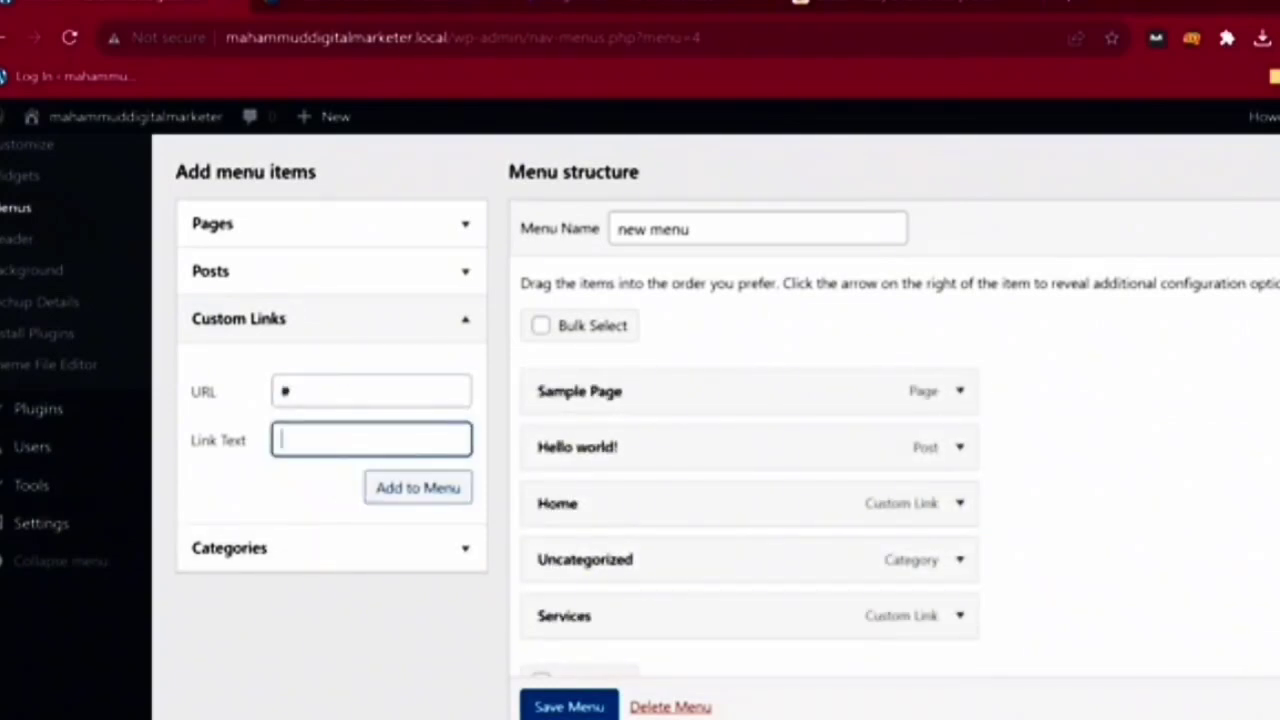
text(On Page)
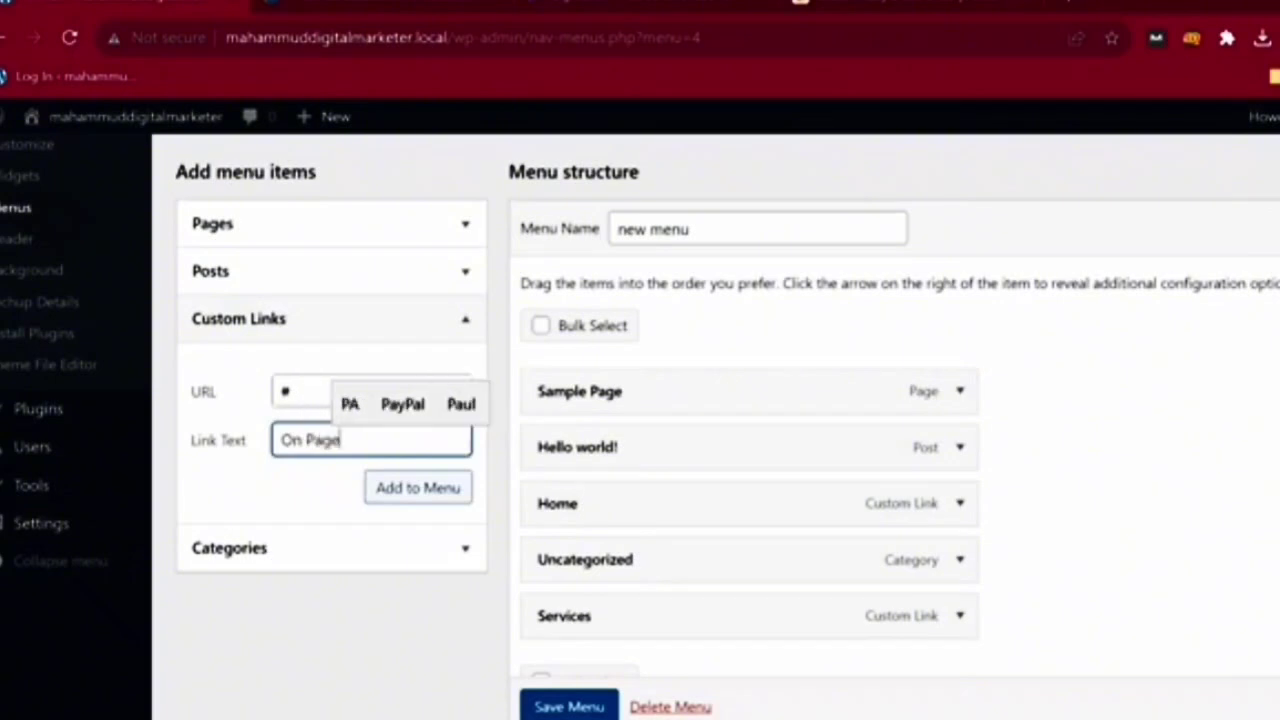
key(Return)
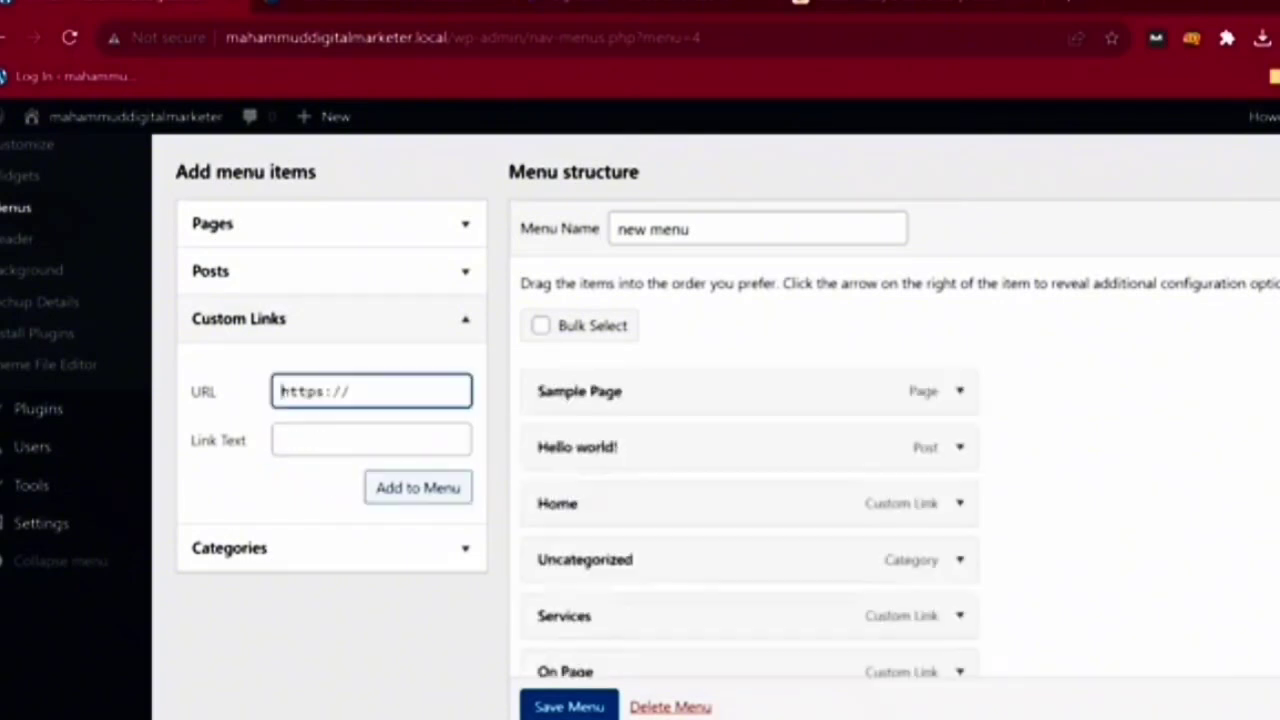
- Add an 'Off Page' custom link to # and nest On Page and Off Page under Services
key(ctrl+a)
text(#)
key(Tab)
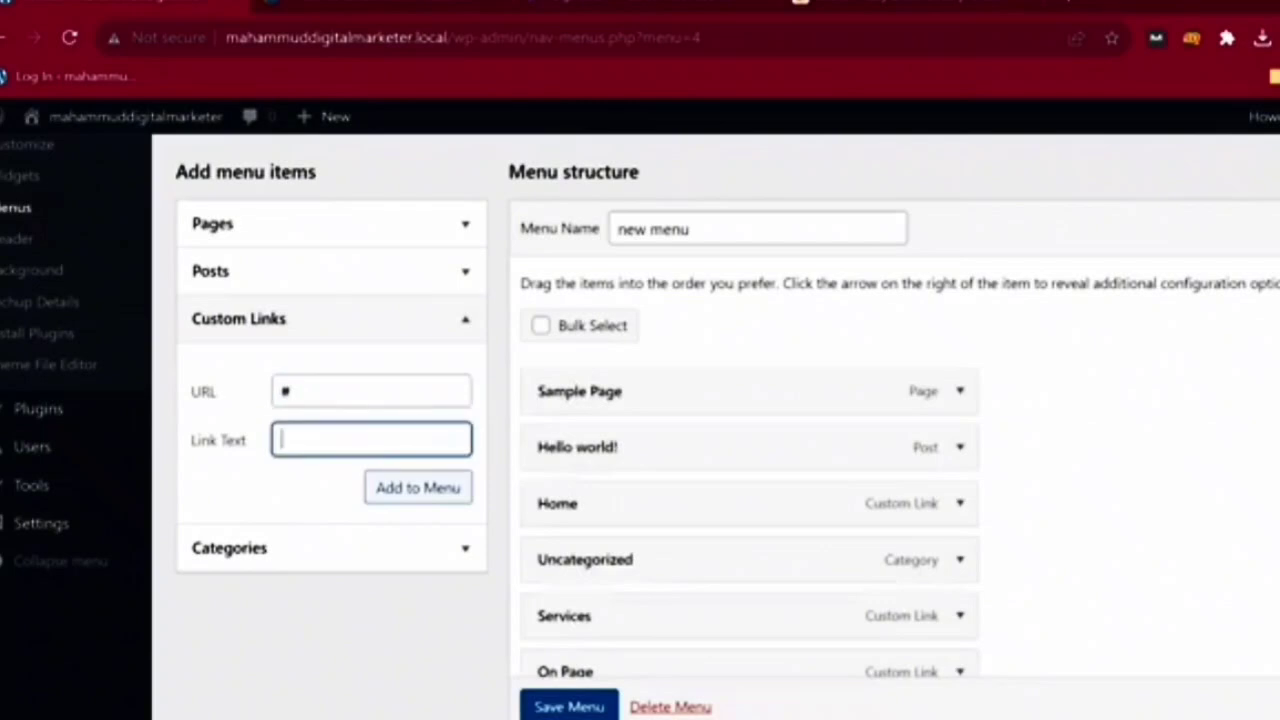
text(Off Page)
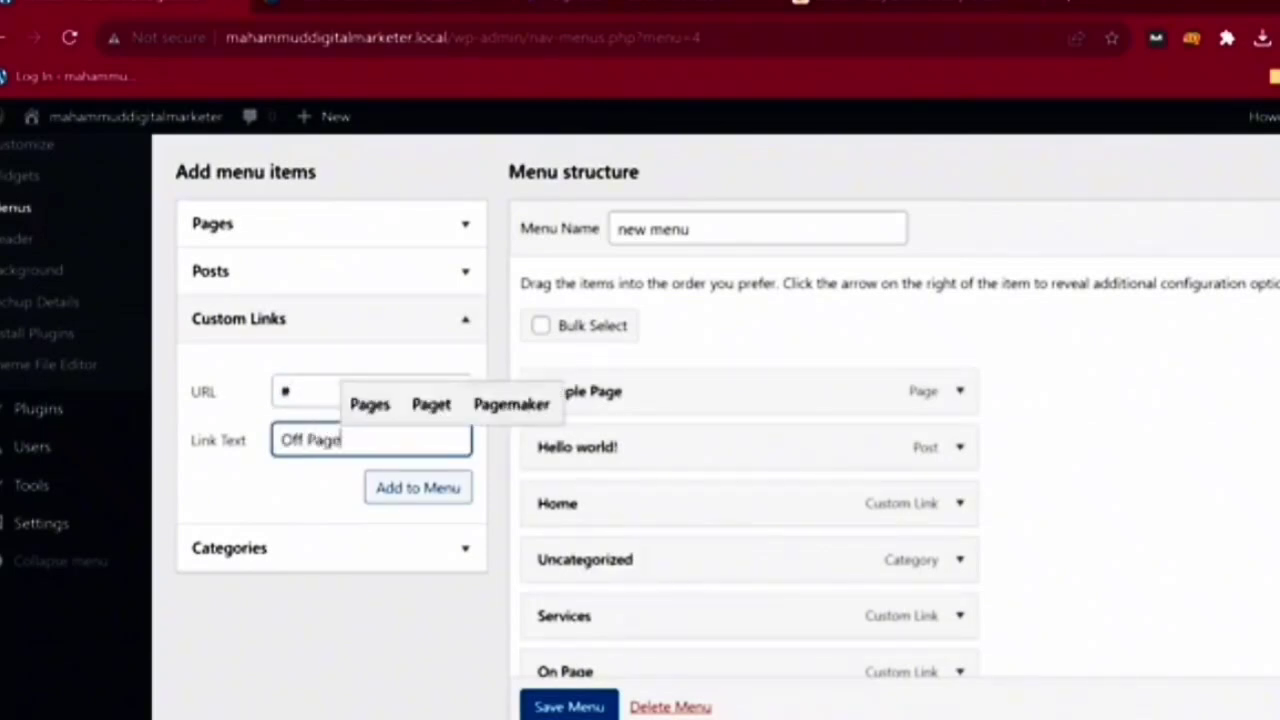
key(Return)
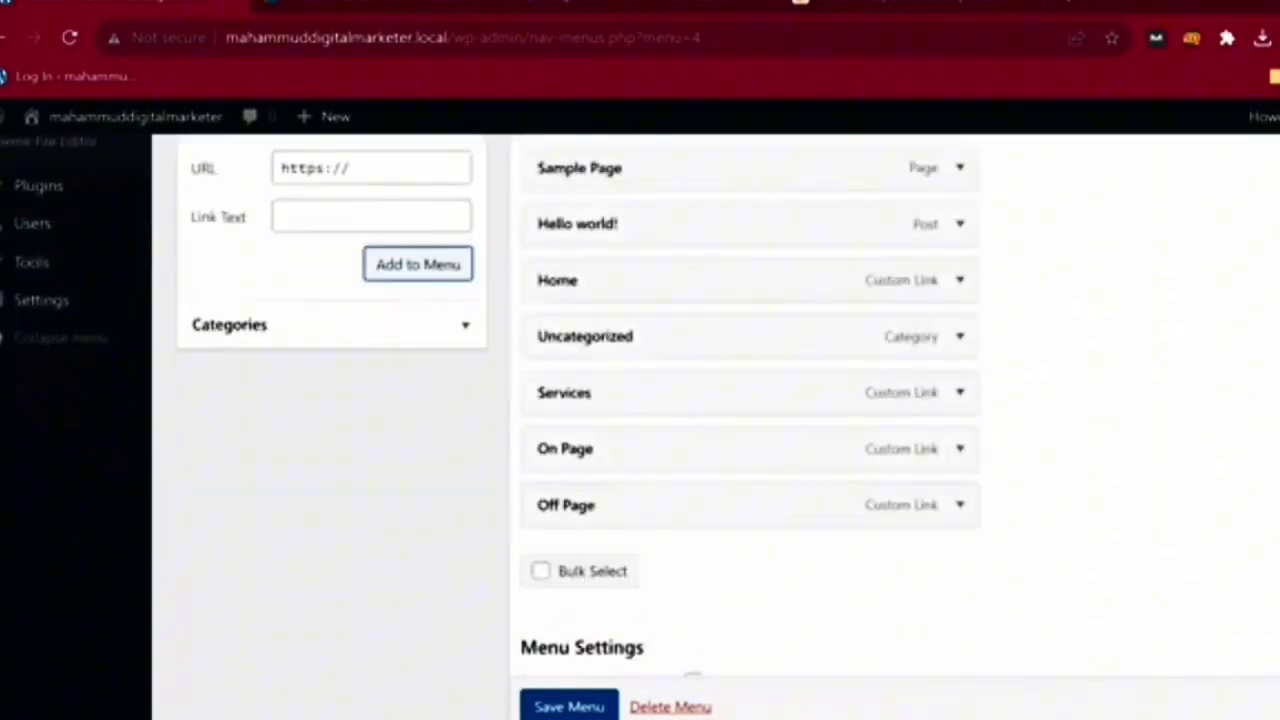
drag(640, 449, 690, 452)
drag(690, 505, 739, 500)
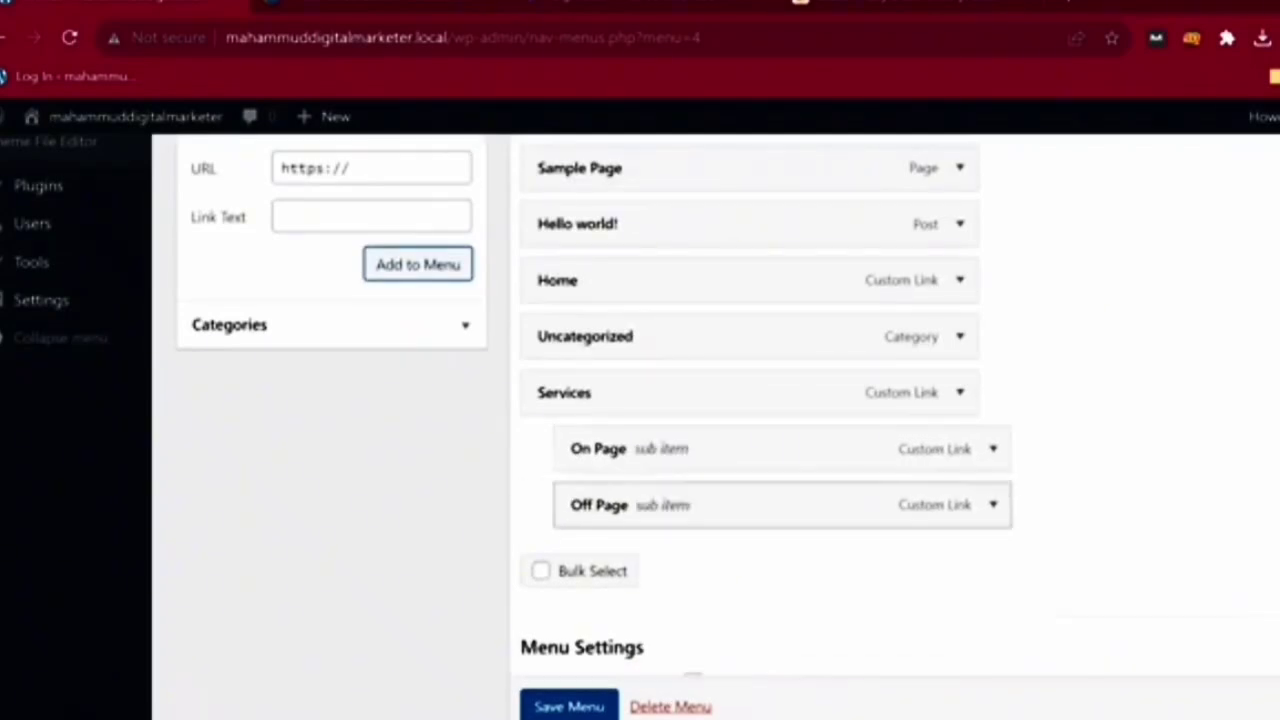
- Save the menu and publish 'new menu' as the Primary Menu location in the Customizer
click(569, 706)
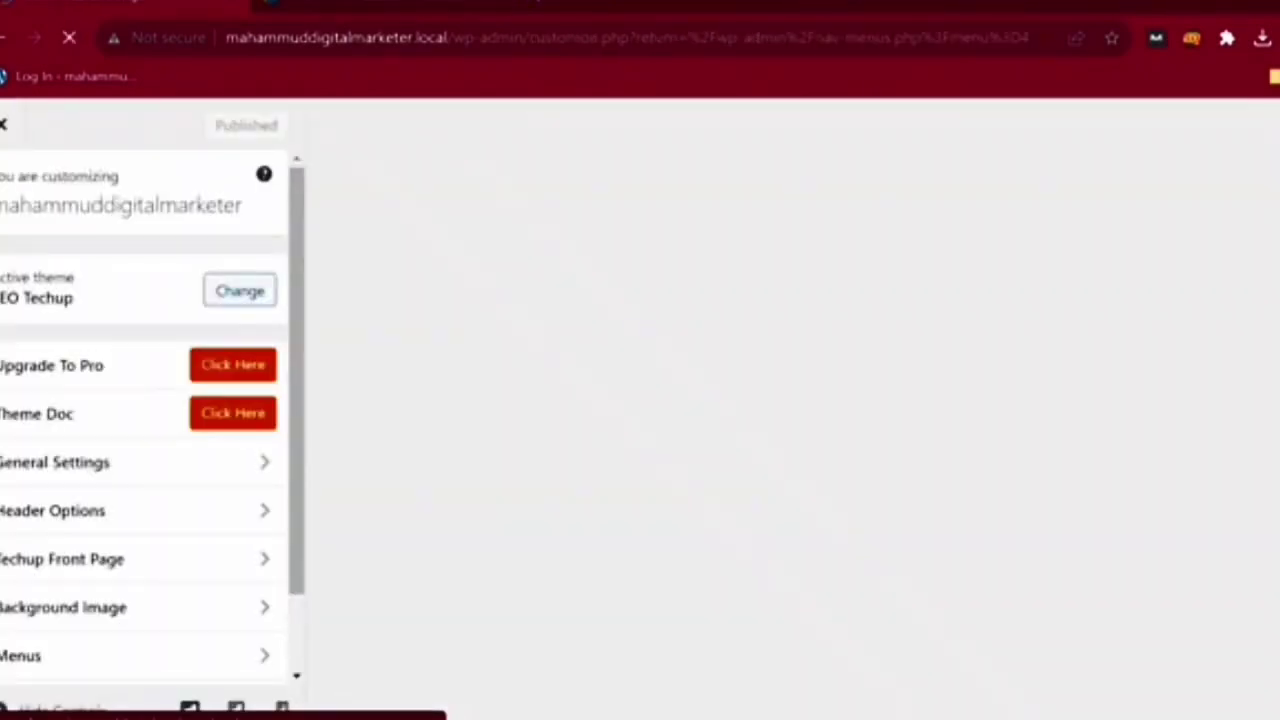
scroll(265, 460, down, 2)
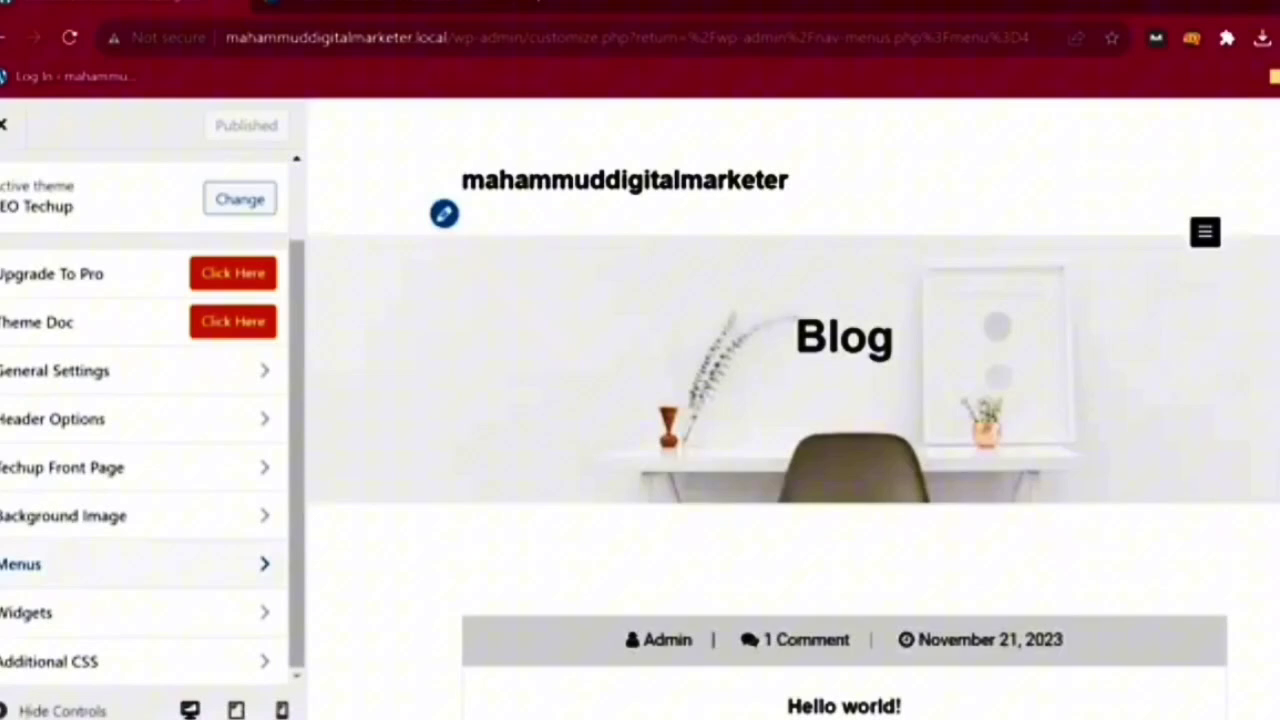
click(130, 564)
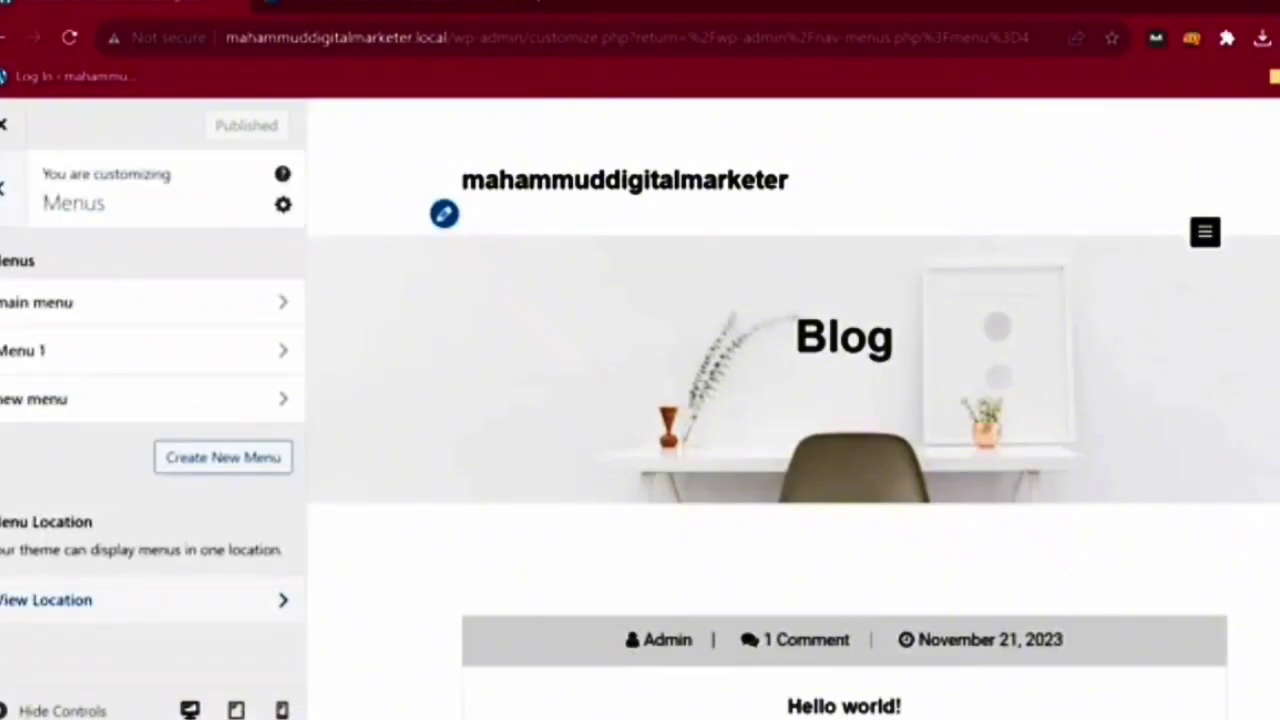
click(140, 600)
click(146, 467)
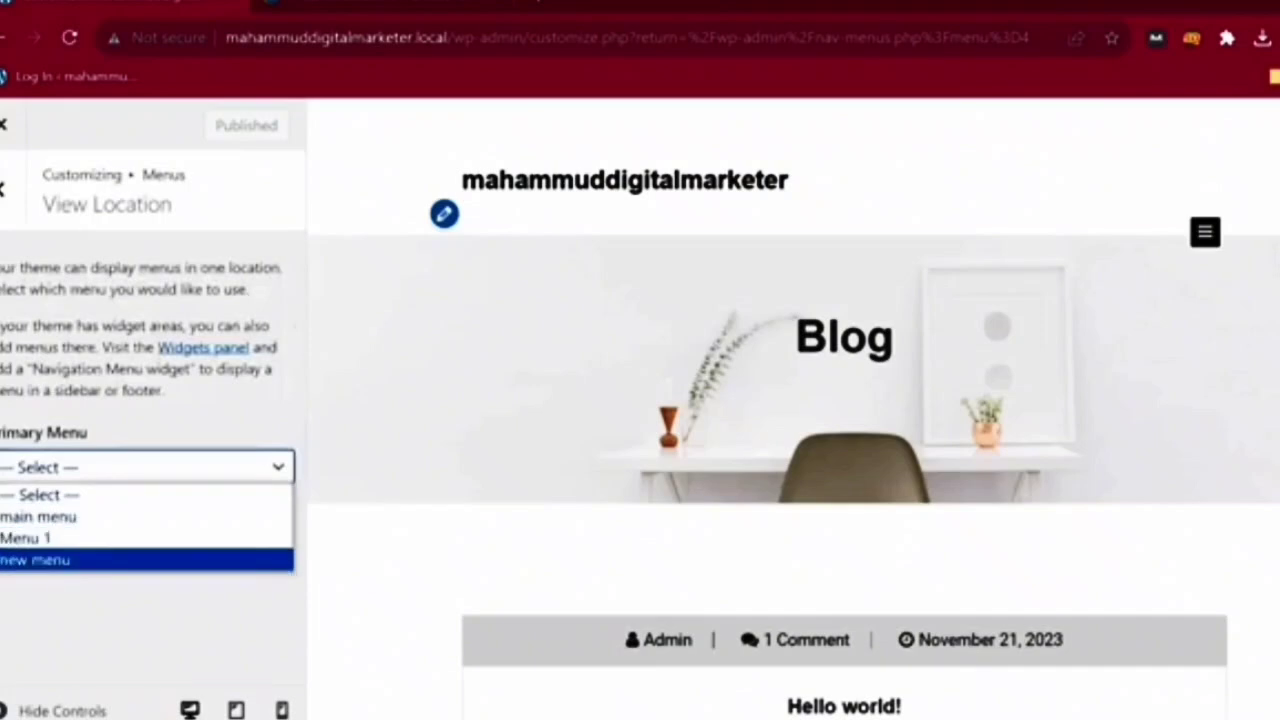
click(40, 560)
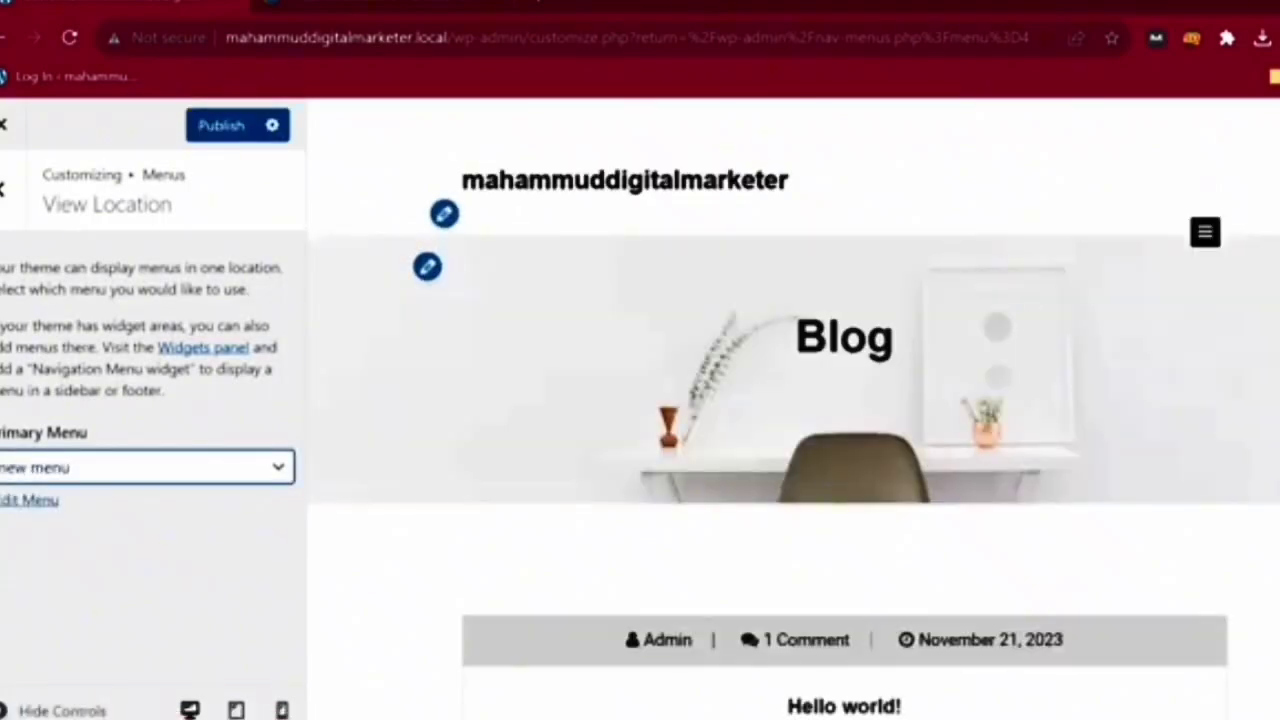
click(221, 126)
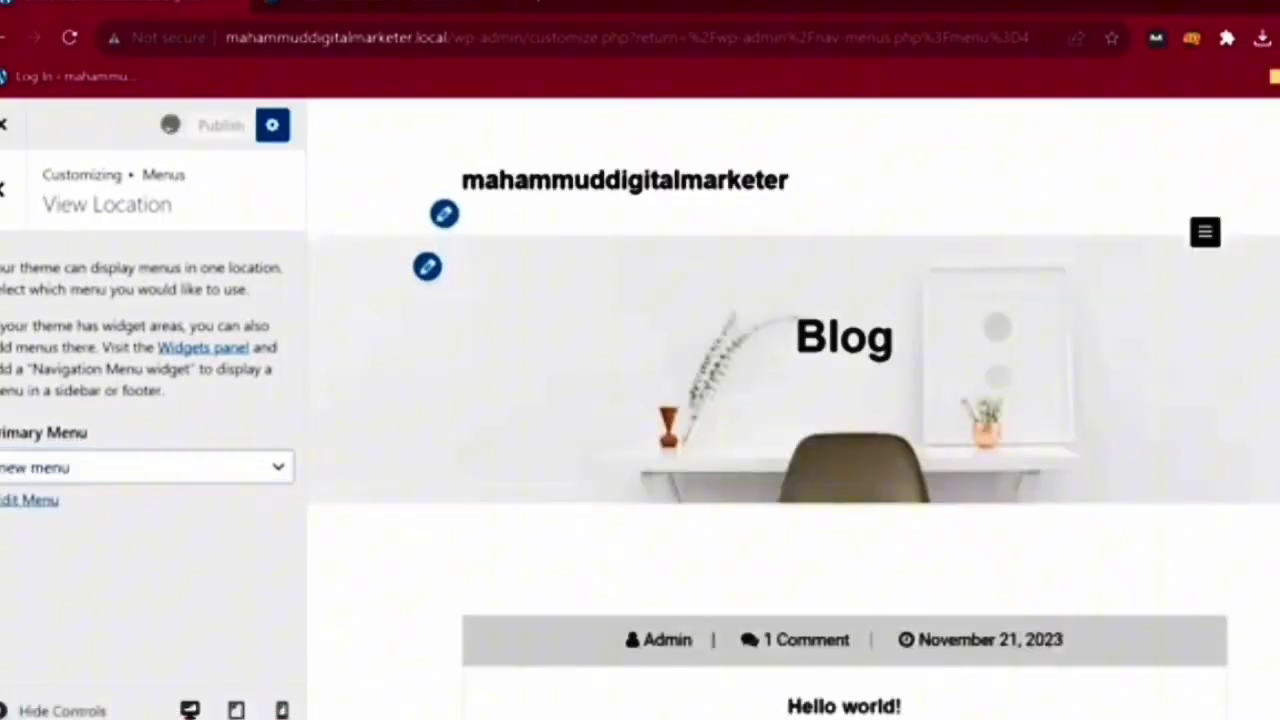
- Check the new items in the preview's hamburger menu and select the site address
click(1205, 232)
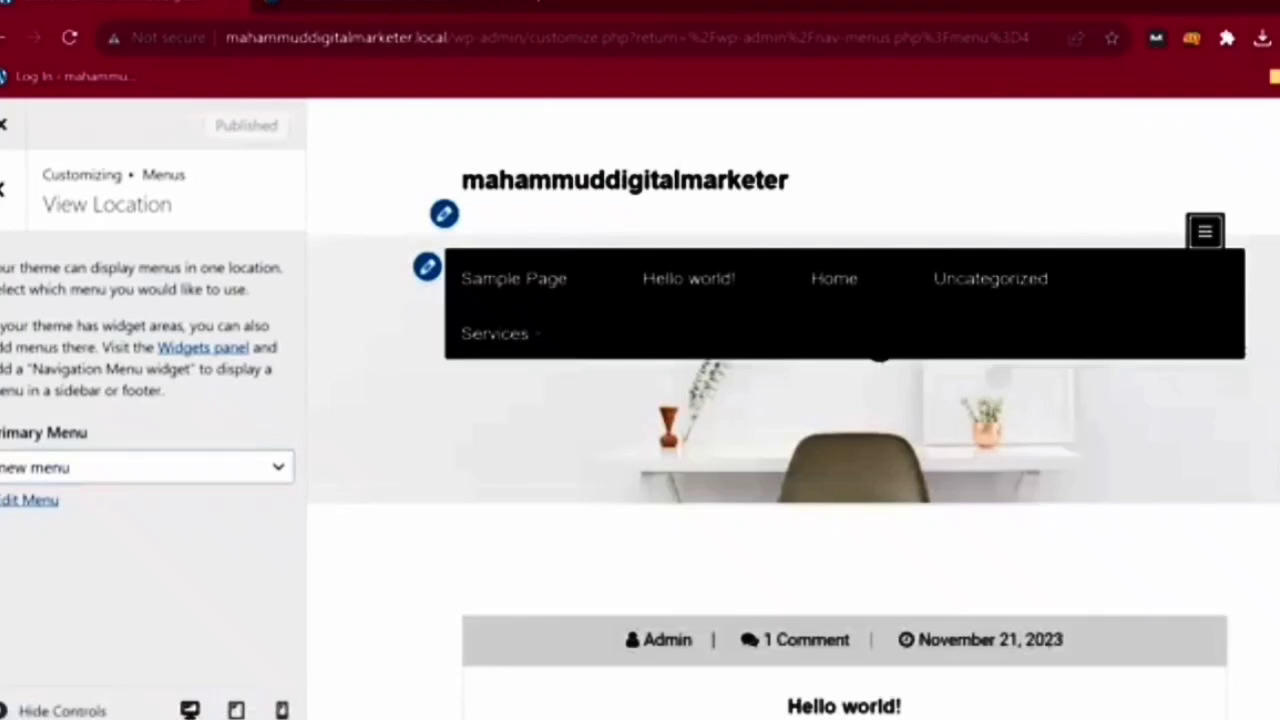
click(1205, 232)
click(1205, 232)
click(1205, 232)
click(1205, 232)
drag(448, 38, 226, 38)
key(ctrl+c)
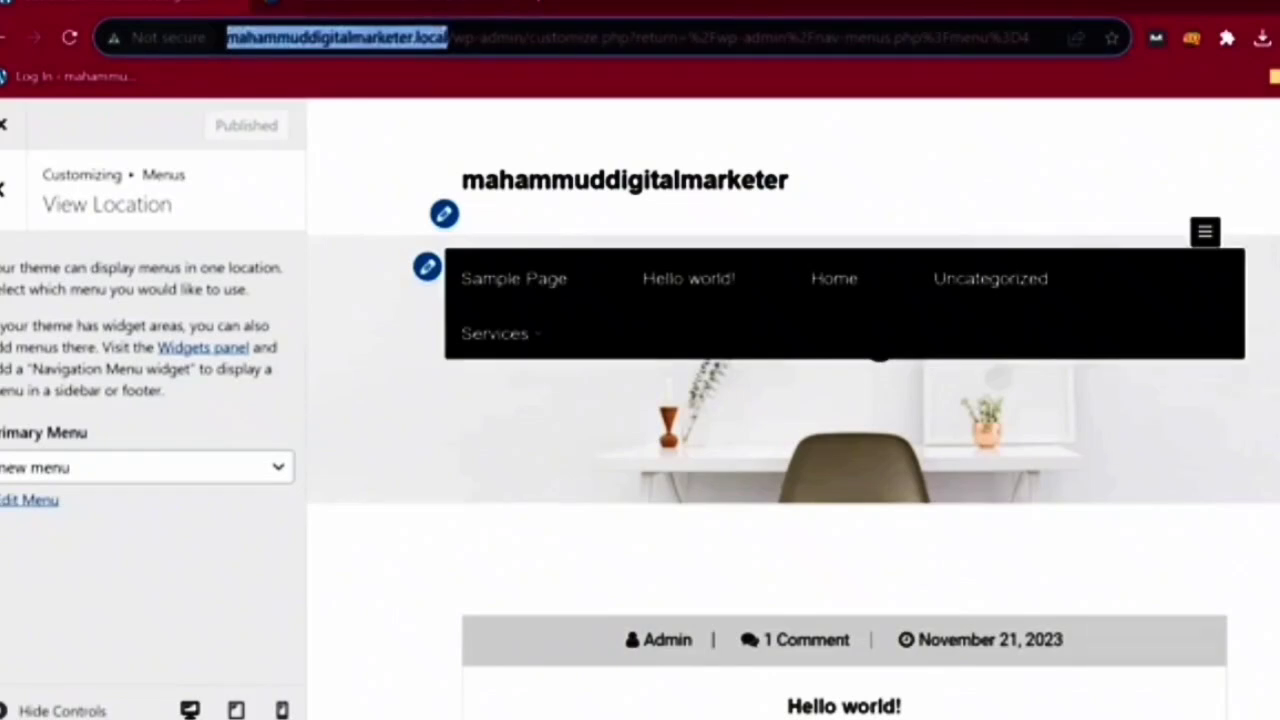
- Load the site address in a new tab and check the Services dropdown in the live menu
key(ctrl+t)
key(ctrl+v)
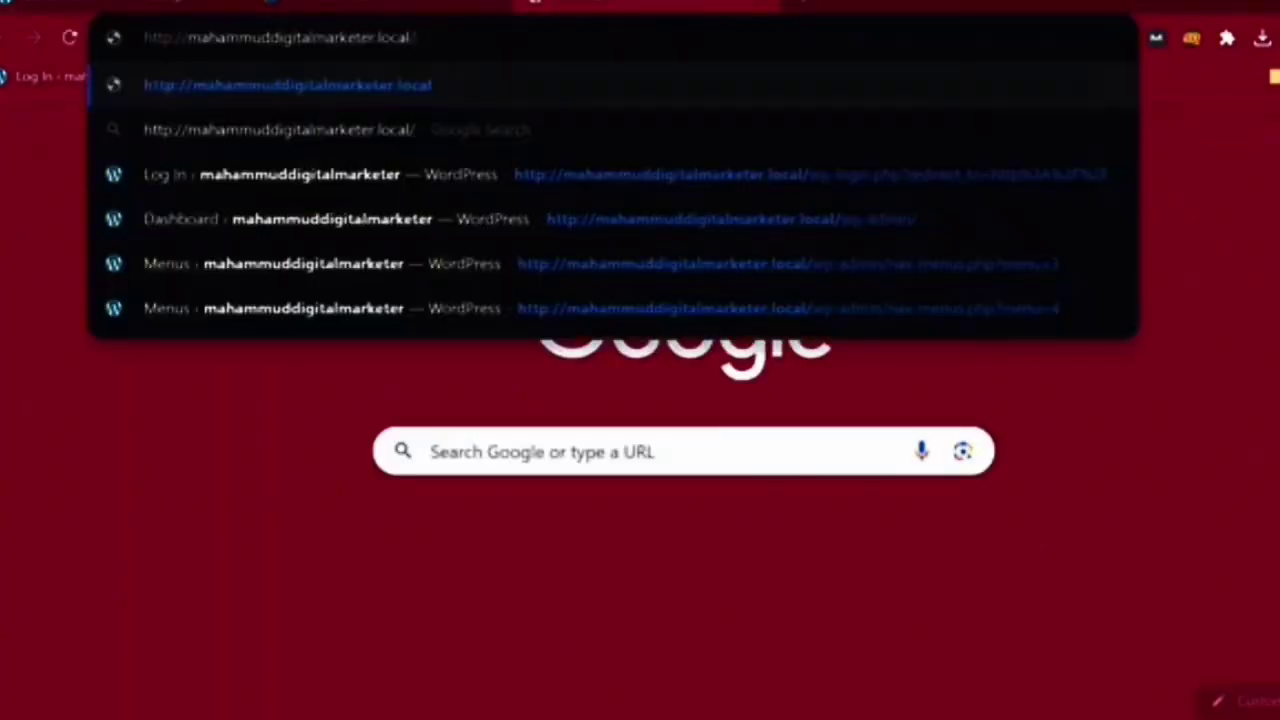
key(Return)
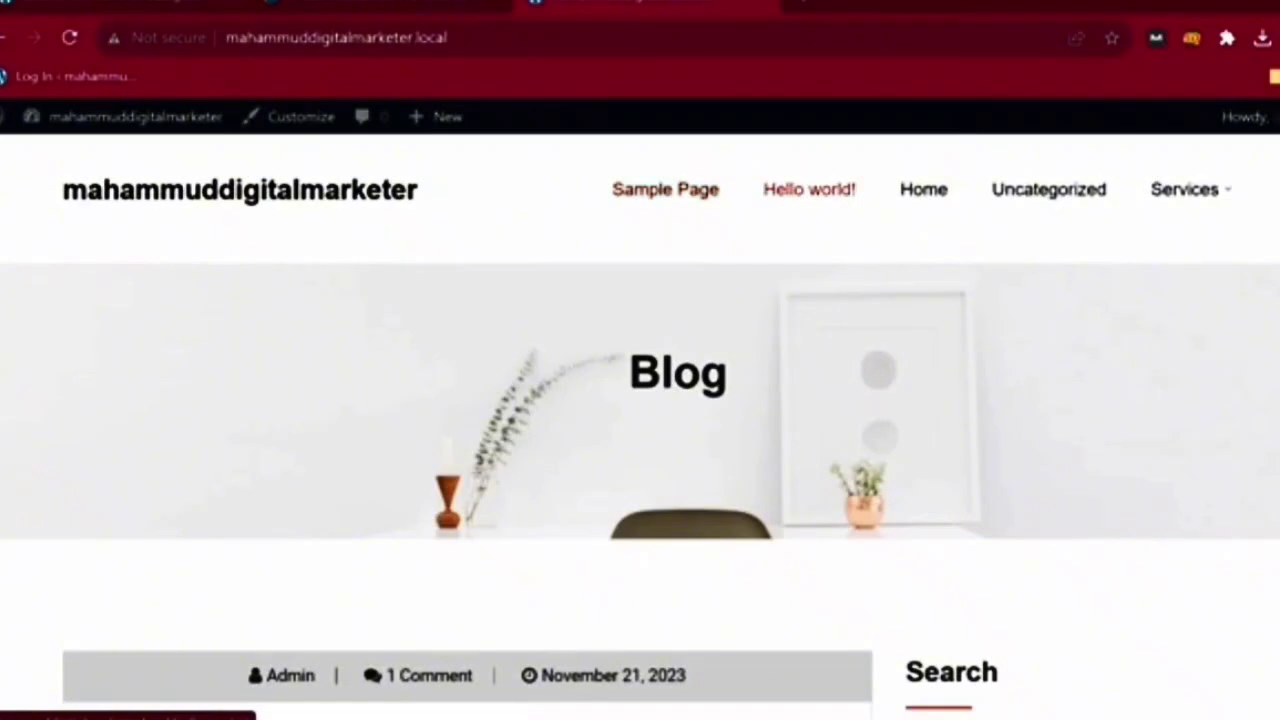
mouse_move(1185, 189)
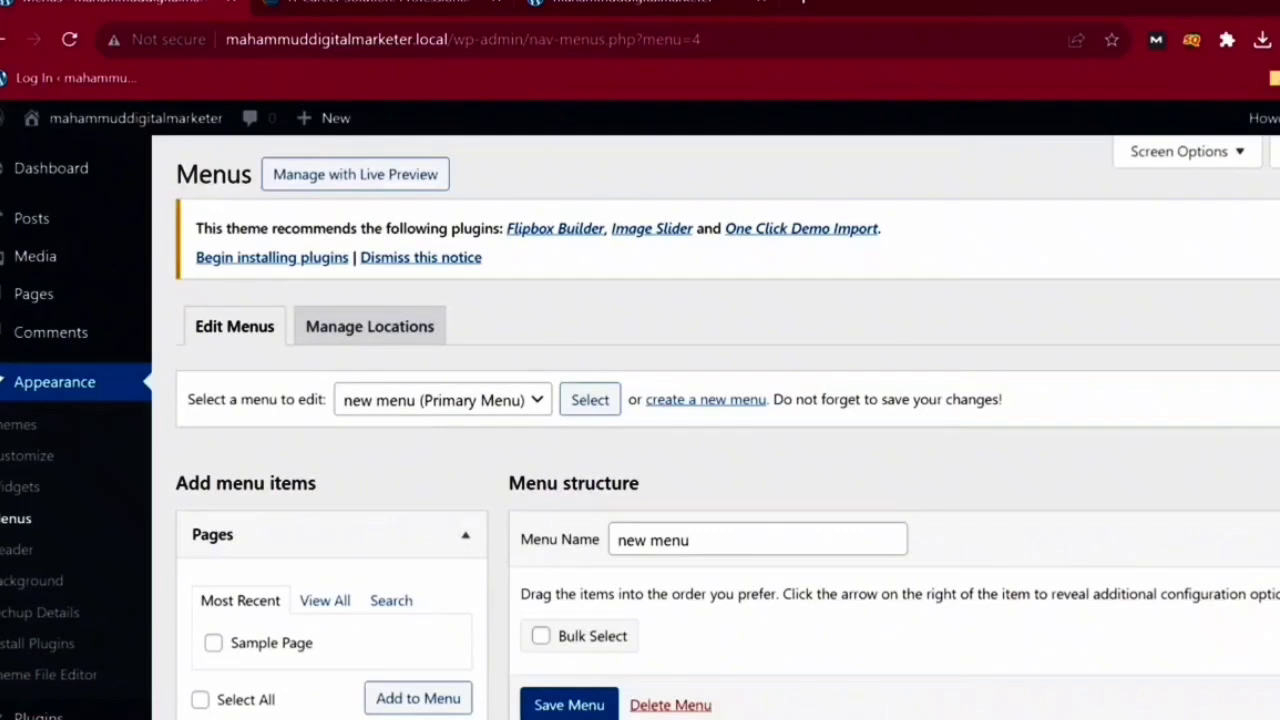
scroll(40, 551, down, 3)
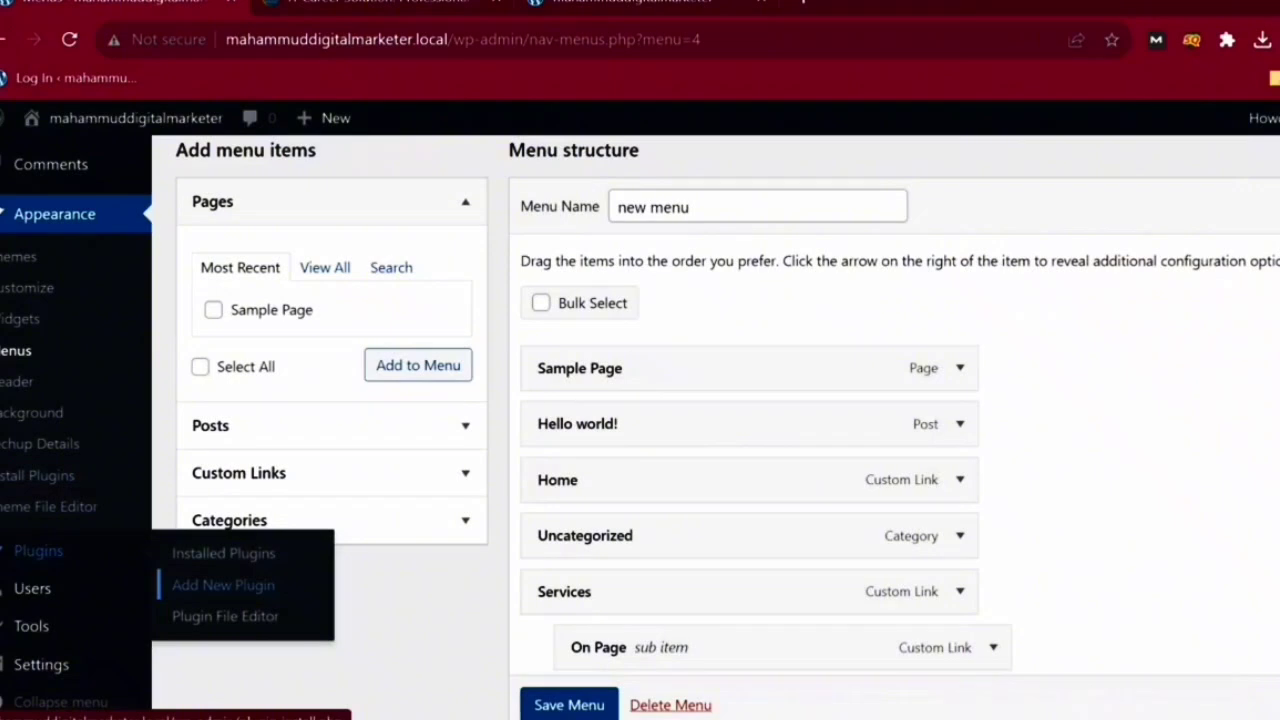
- Search the plugin directory for 'slider', then install and activate Smart Slider 3
click(223, 585)
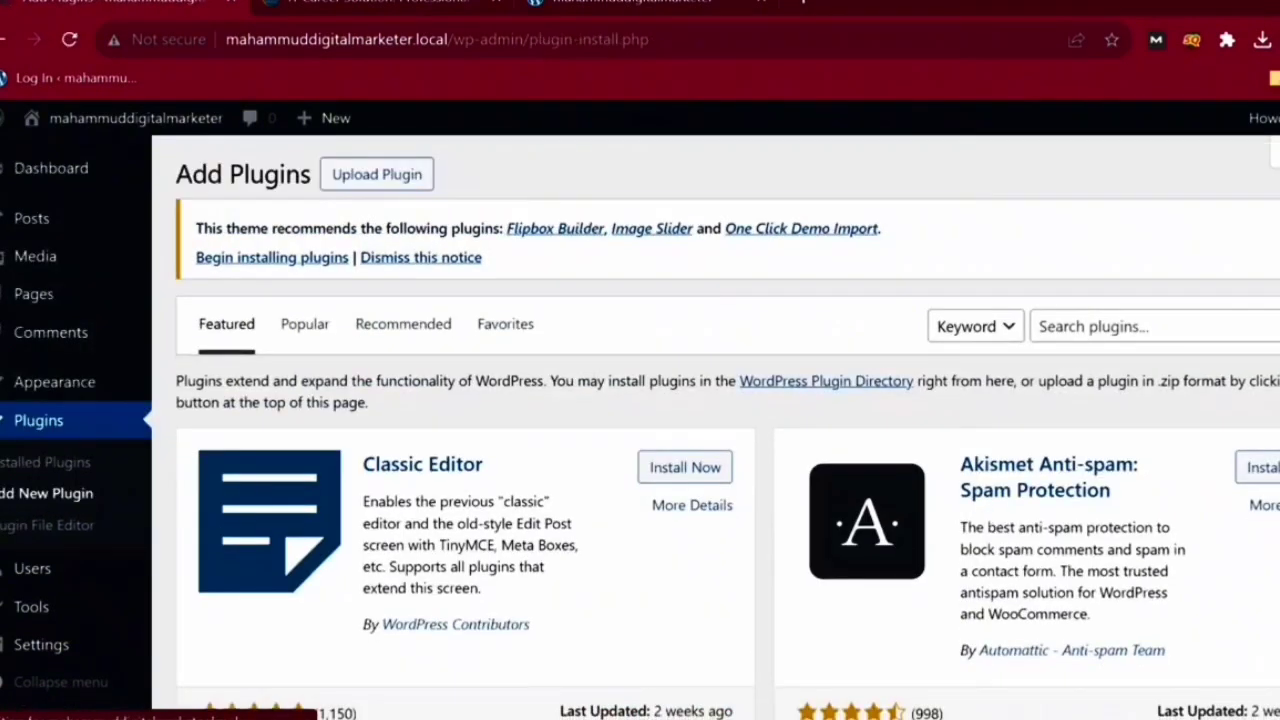
click(1155, 328)
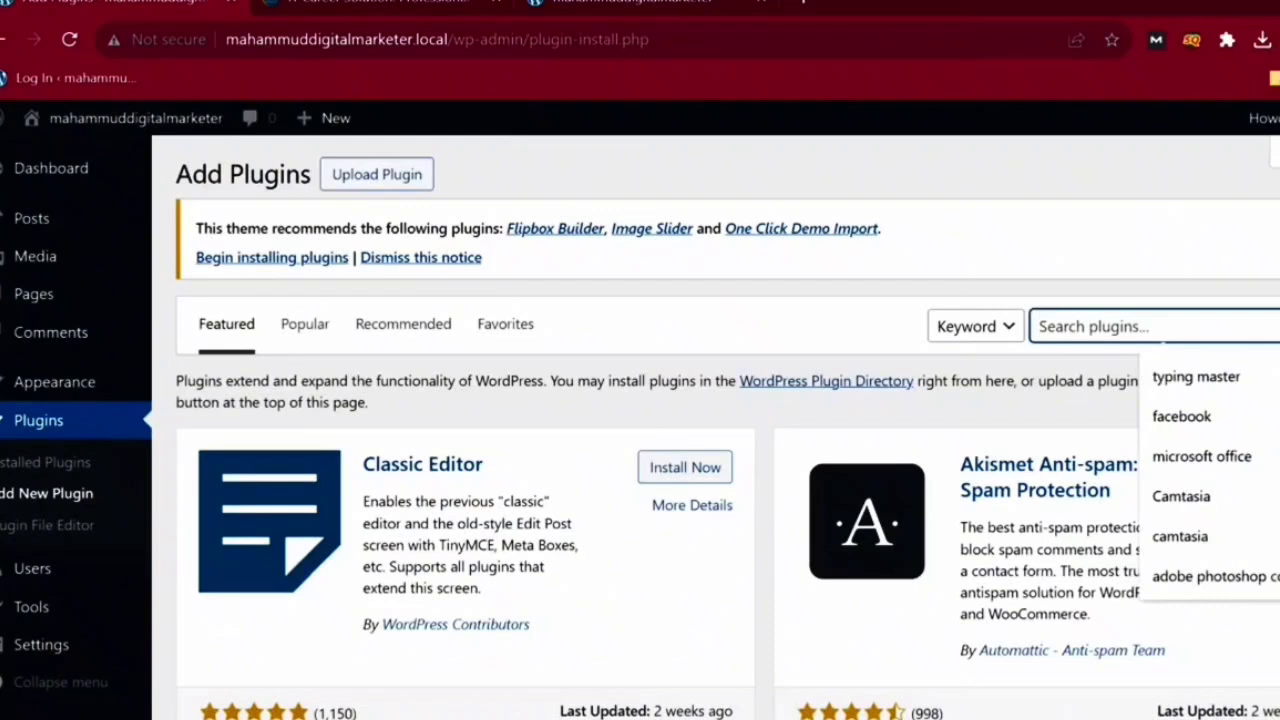
text(slidee)
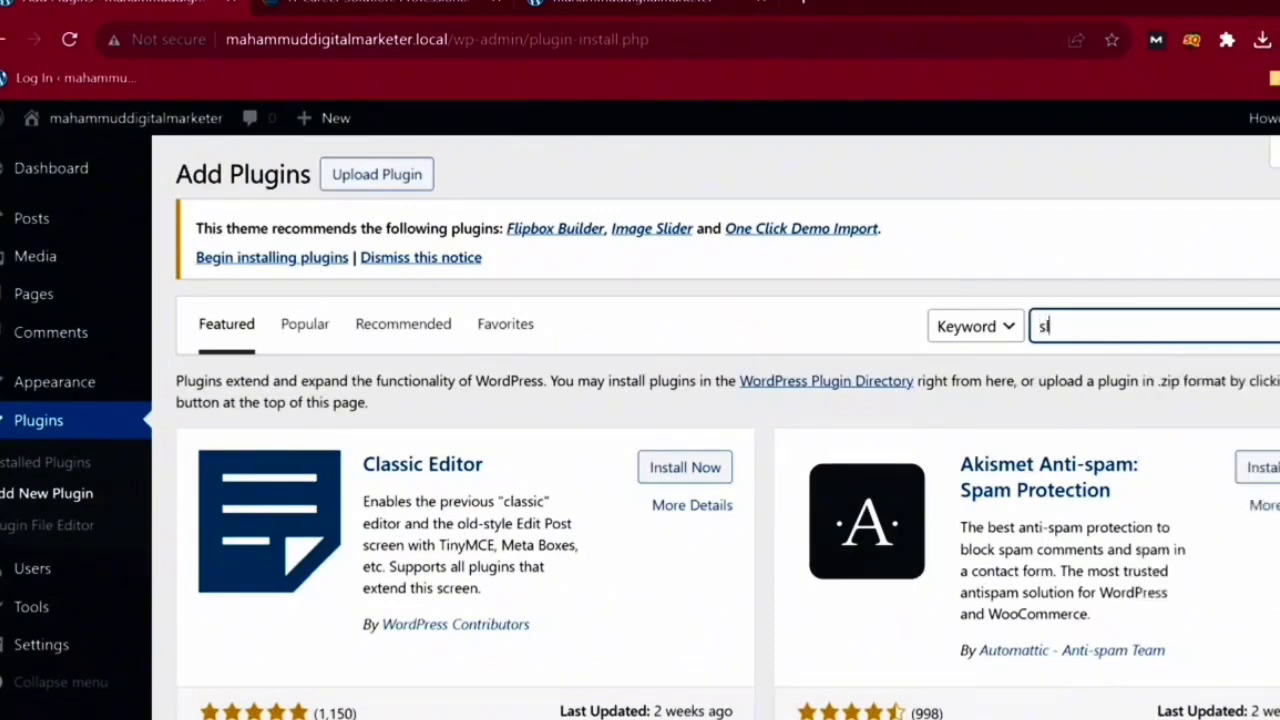
text(r)
key(BackSpace)
key(BackSpace)
text(r)
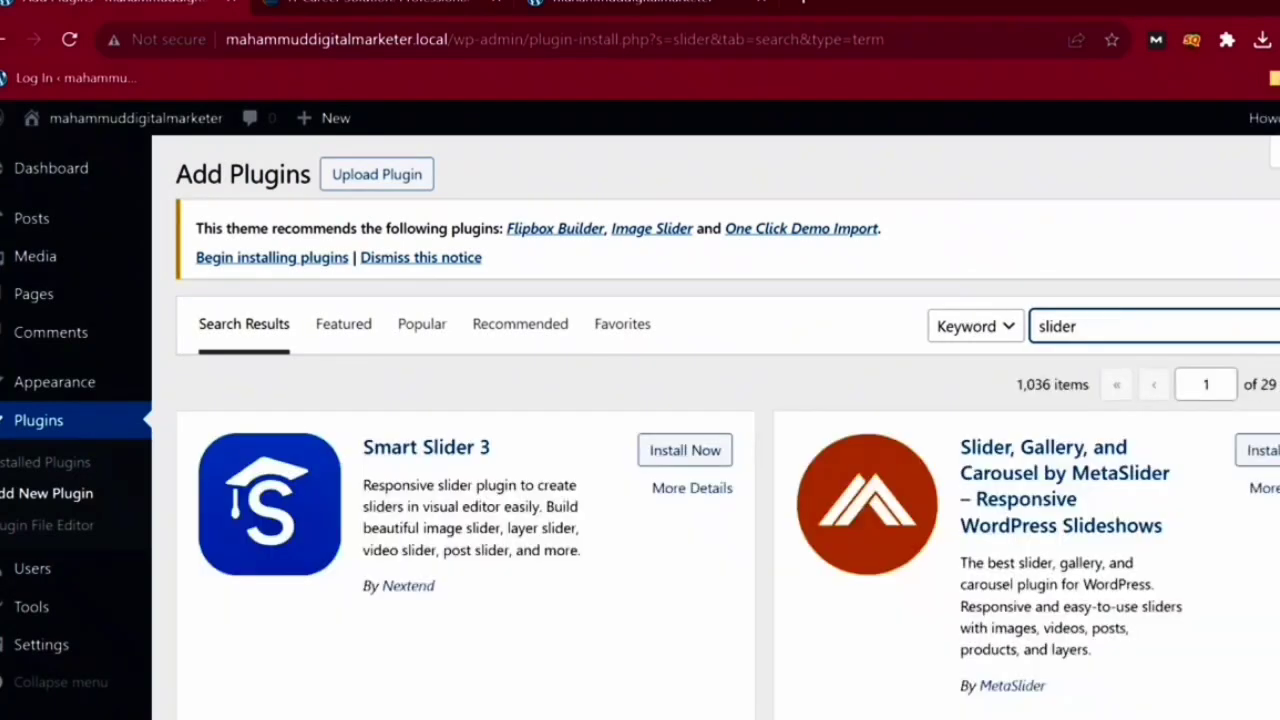
click(685, 450)
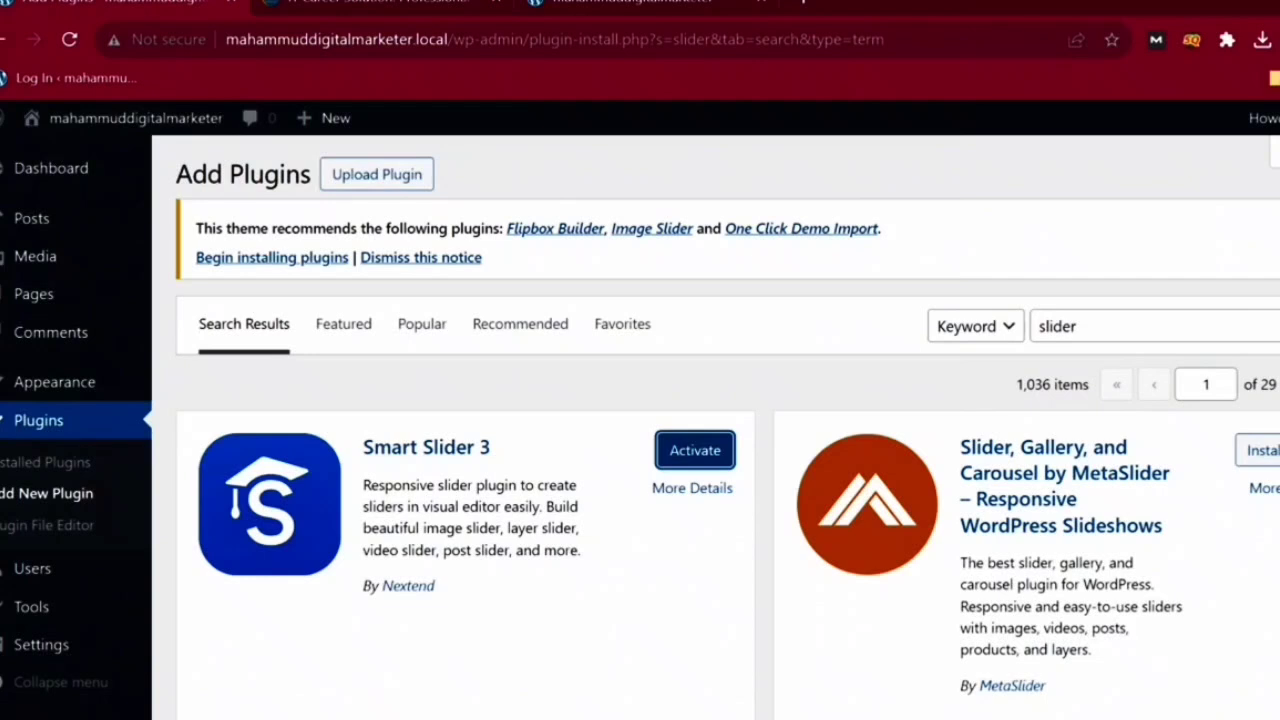
click(695, 450)
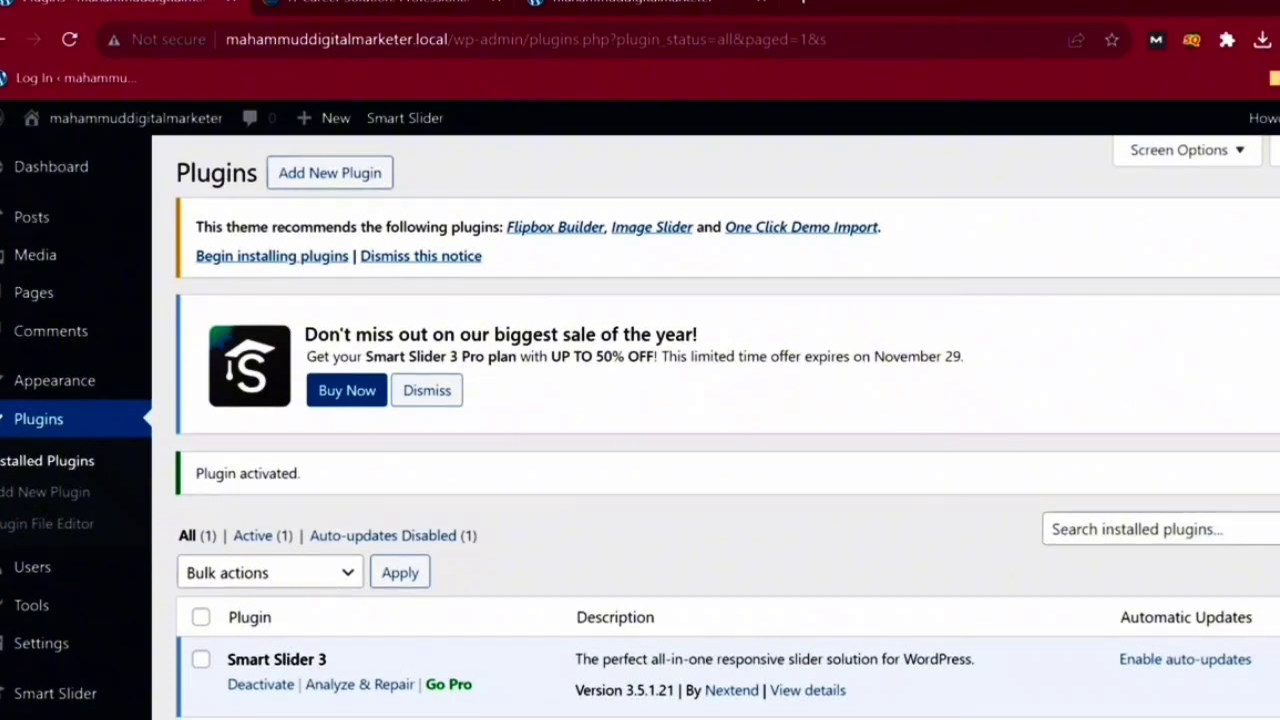
- Screen-capture the Smart Slider menu entry and open the Smart Slider dashboard
scroll(716, 430, down, 1)
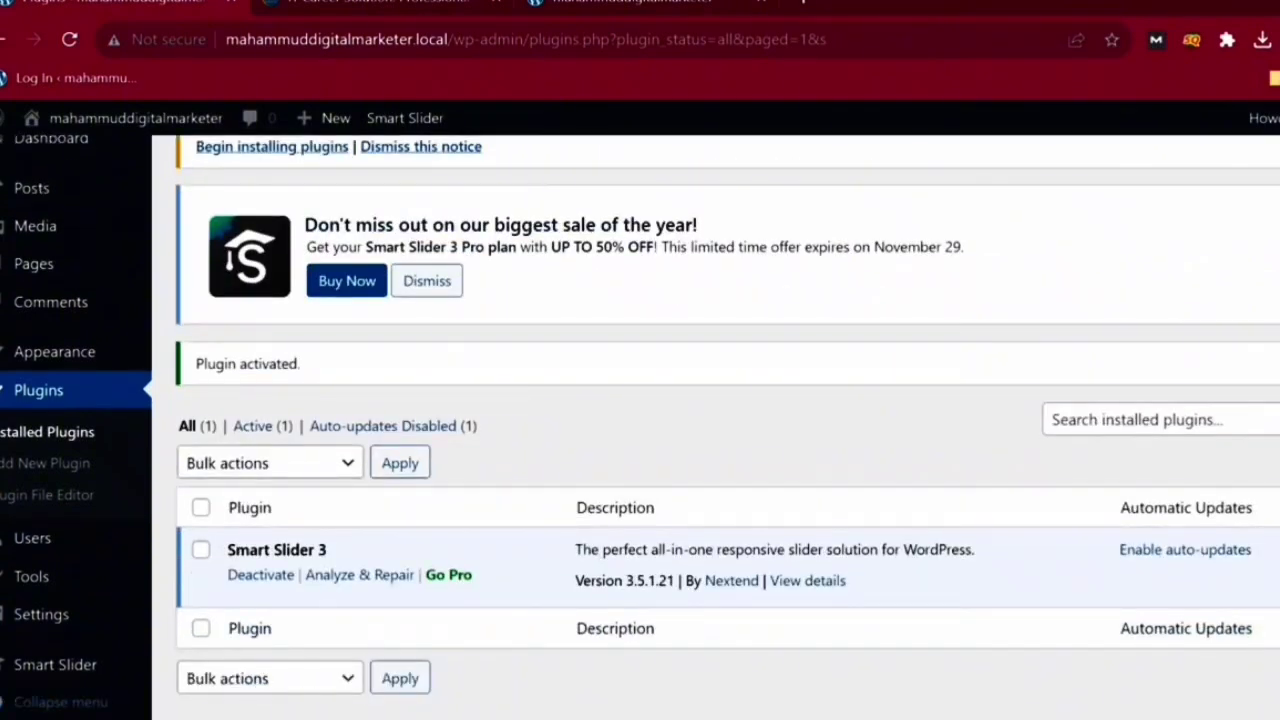
key(Print)
drag(0, 625, 109, 690)
key(Escape)
click(55, 665)
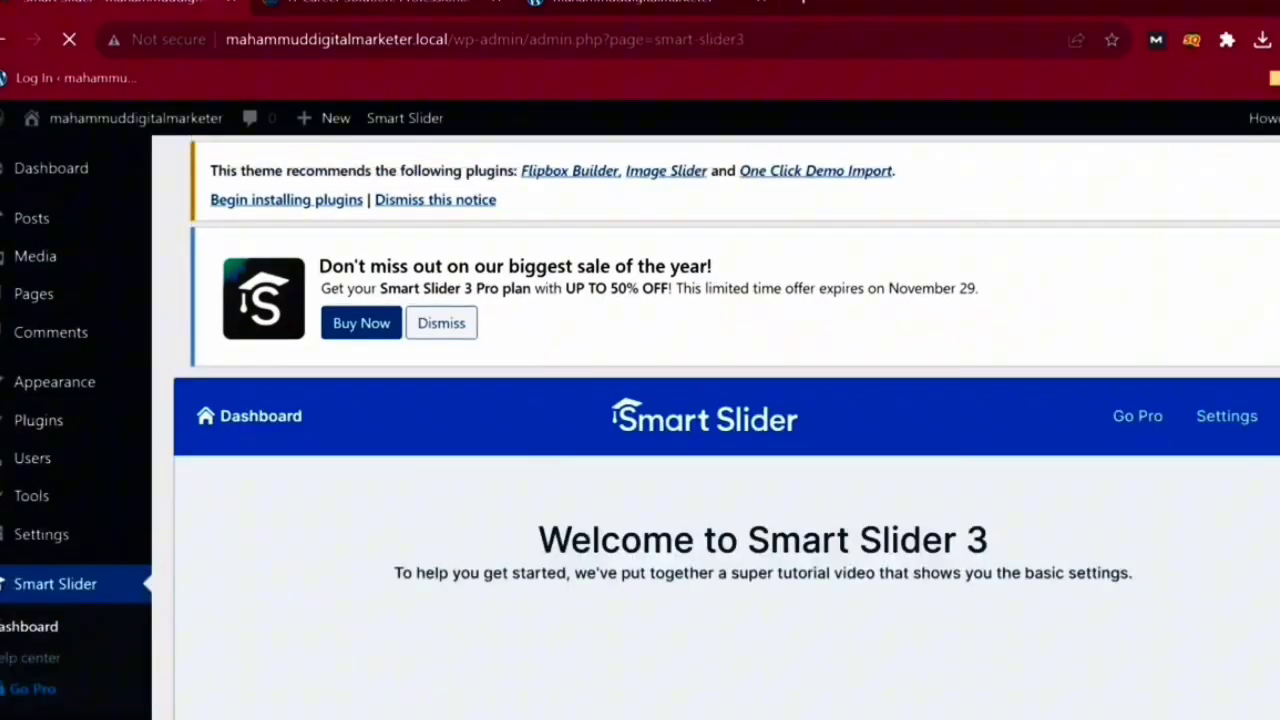
- Create a new blank Smart Slider project of 1200 × 600 from scratch
scroll(715, 430, down, 3)
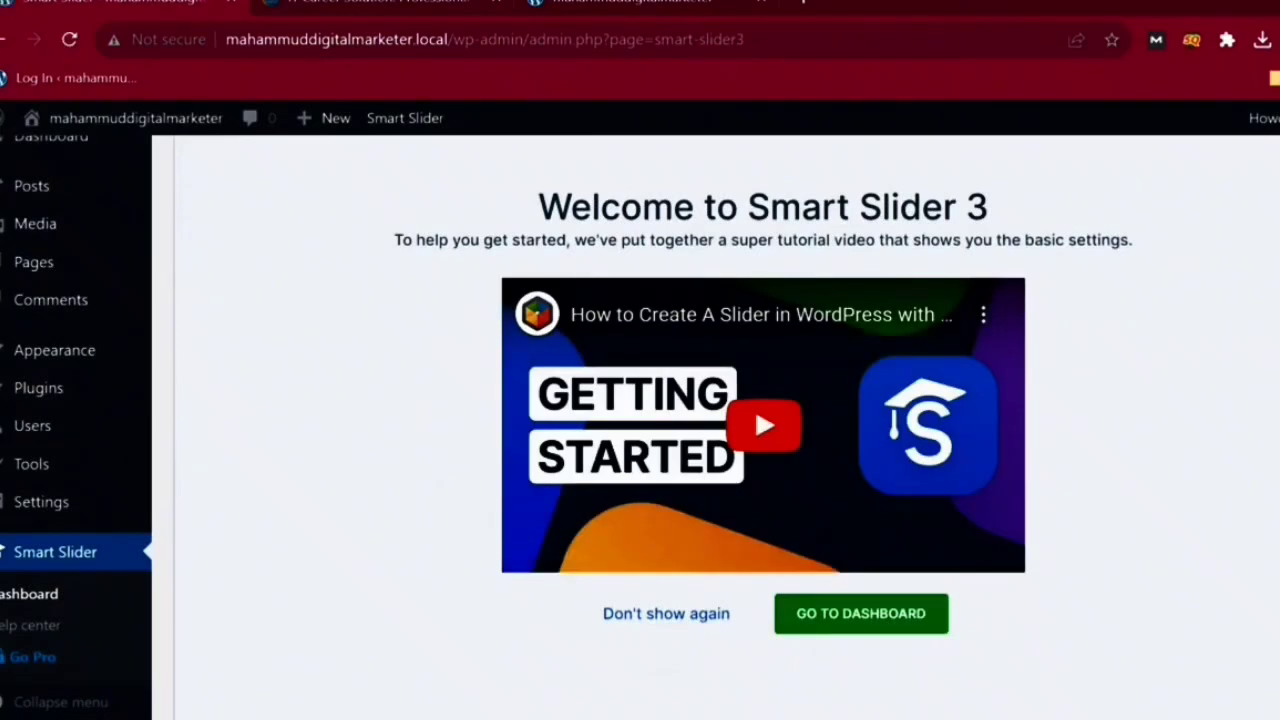
click(825, 614)
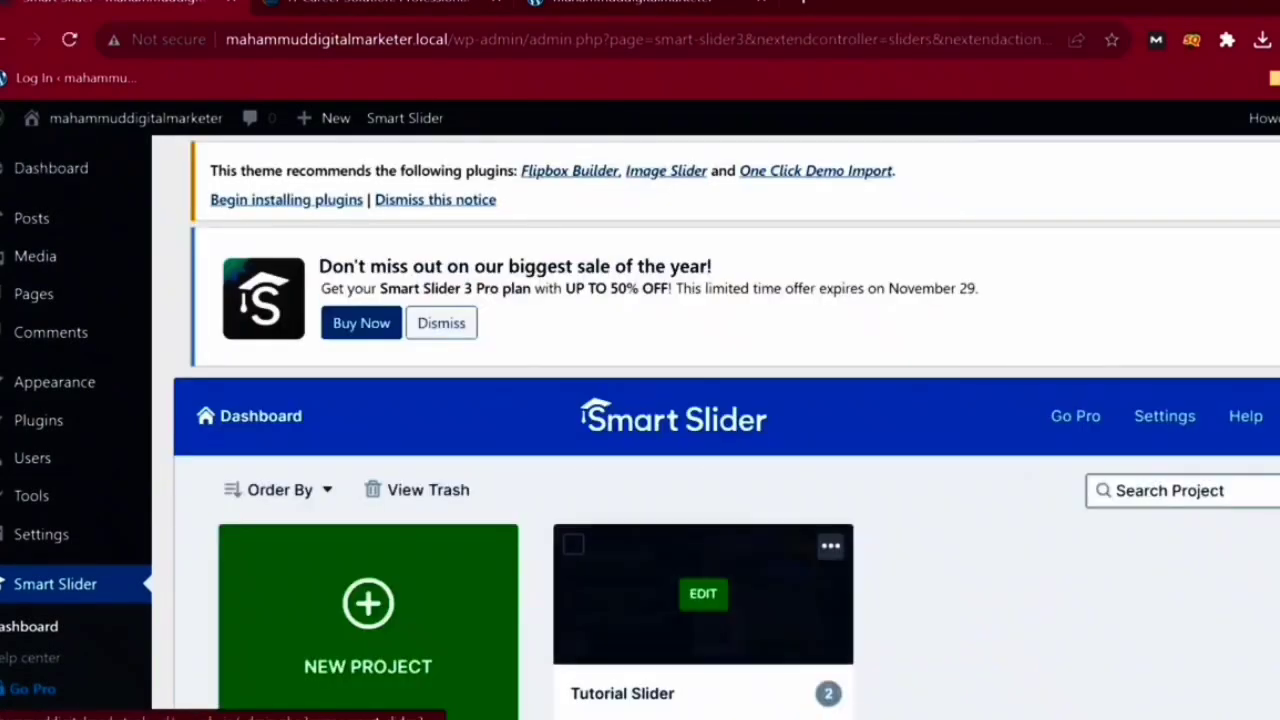
scroll(825, 614, down, 2)
click(400, 410)
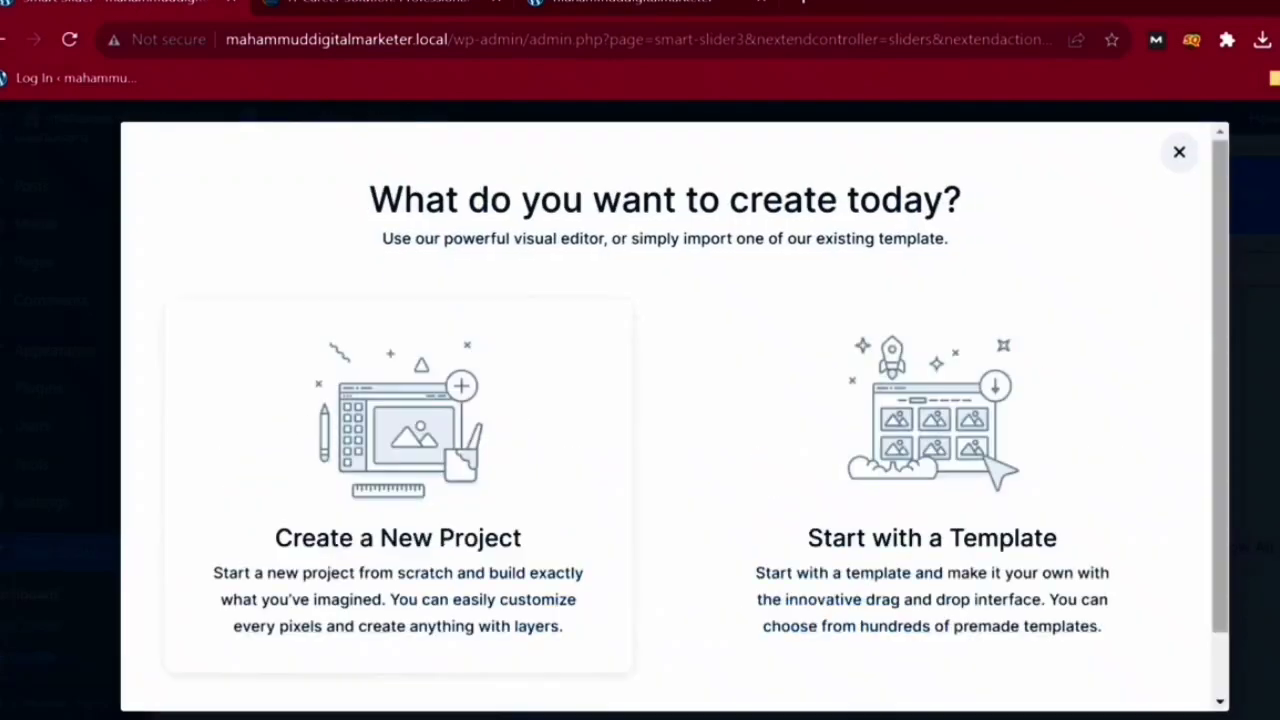
scroll(400, 420, down, 1)
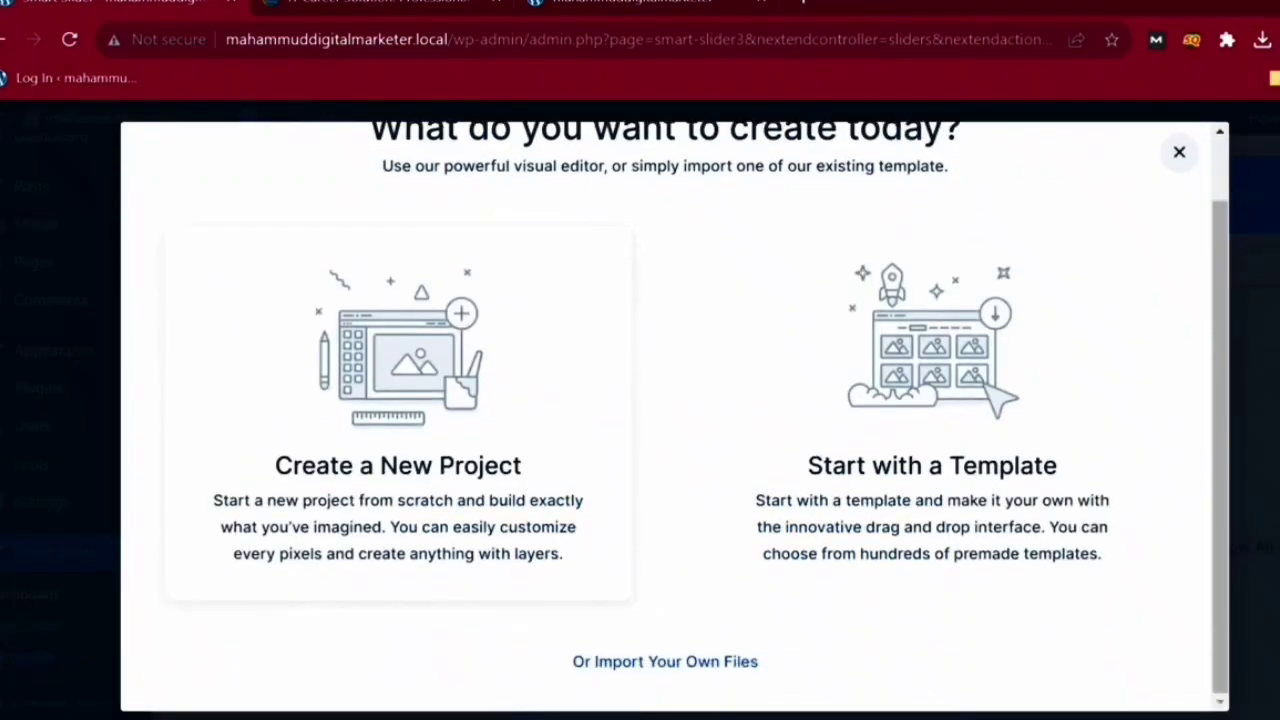
click(400, 420)
scroll(400, 420, down, 3)
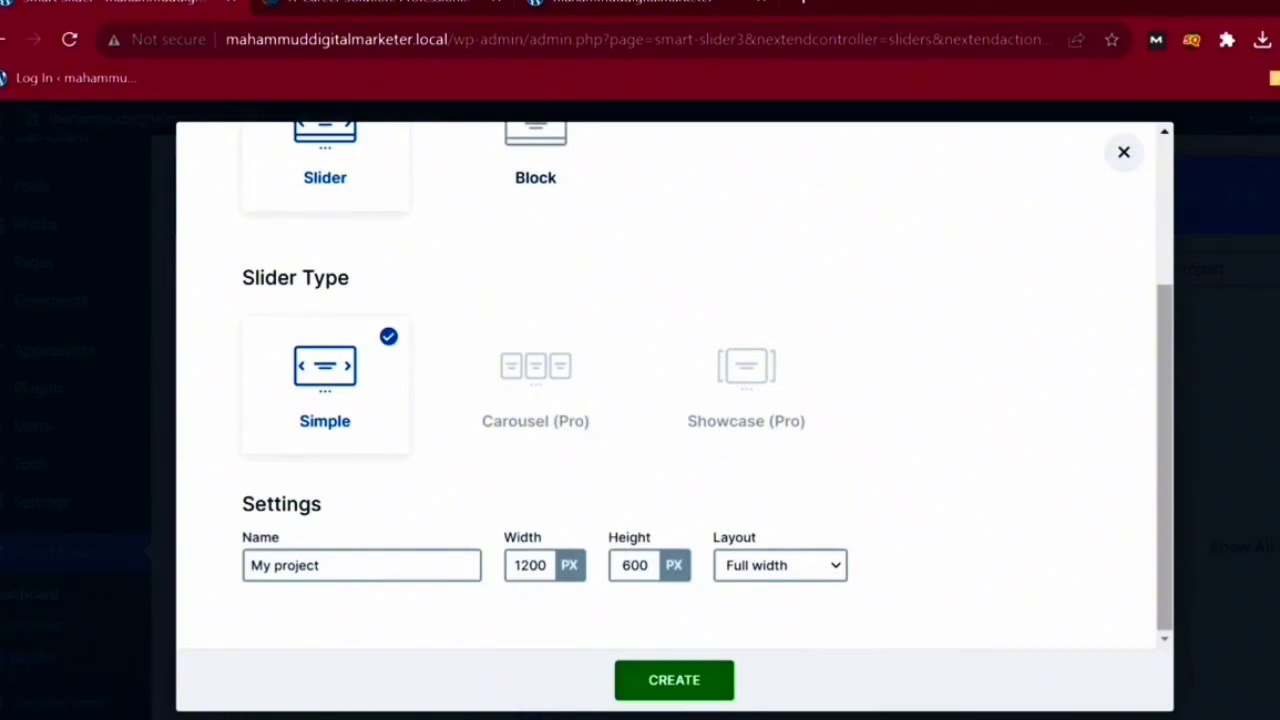
click(674, 680)
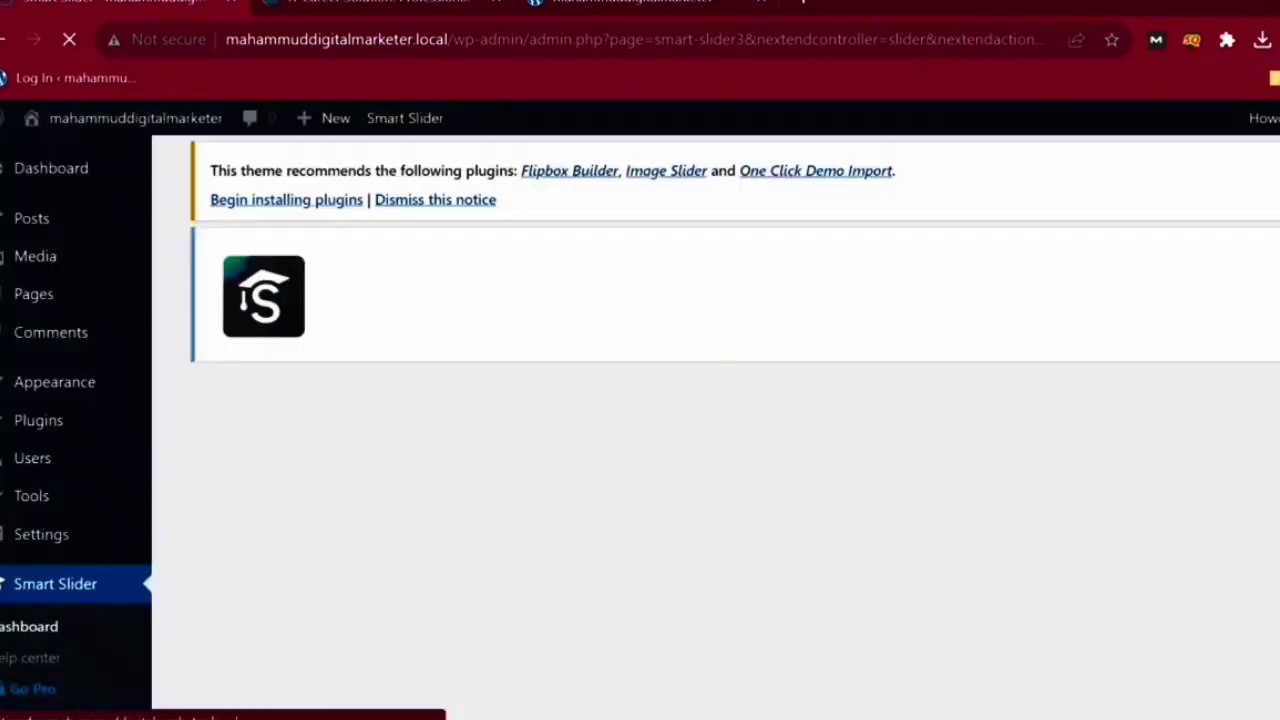
- Show the ADD SLIDE choices in My Project and open a new browser tab
scroll(726, 427, down, 2)
scroll(726, 427, up, 2)
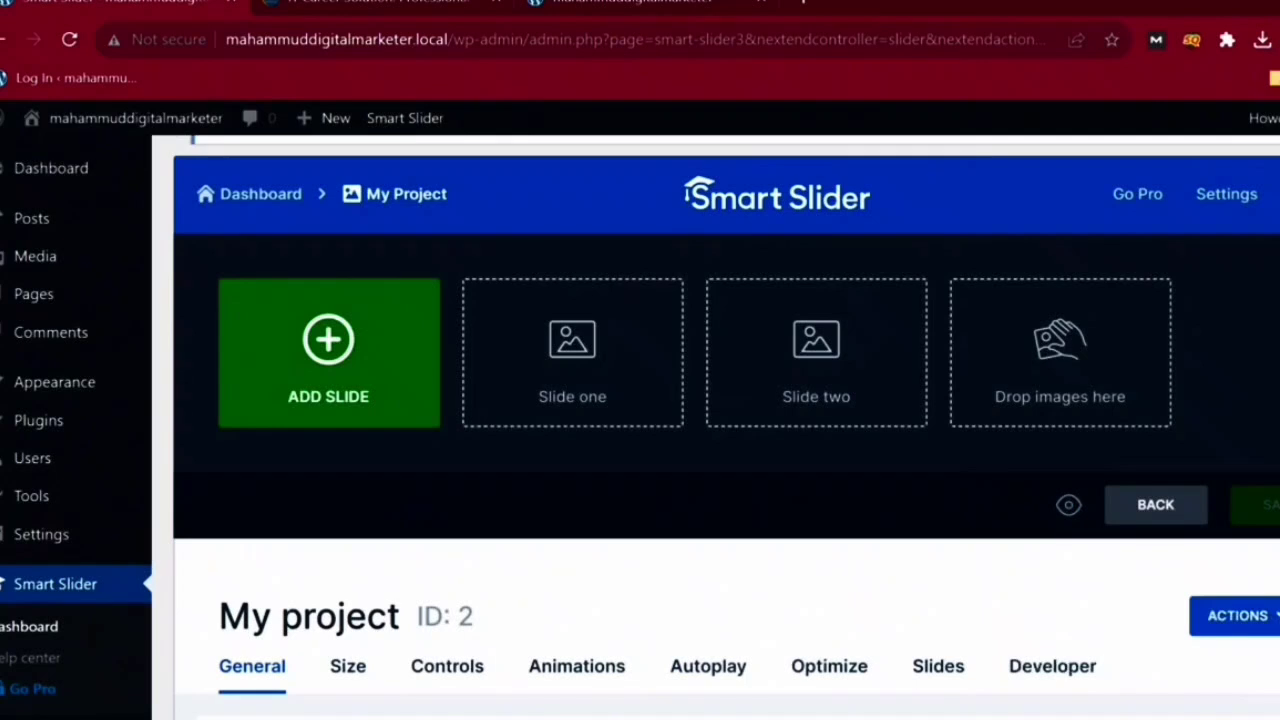
click(328, 352)
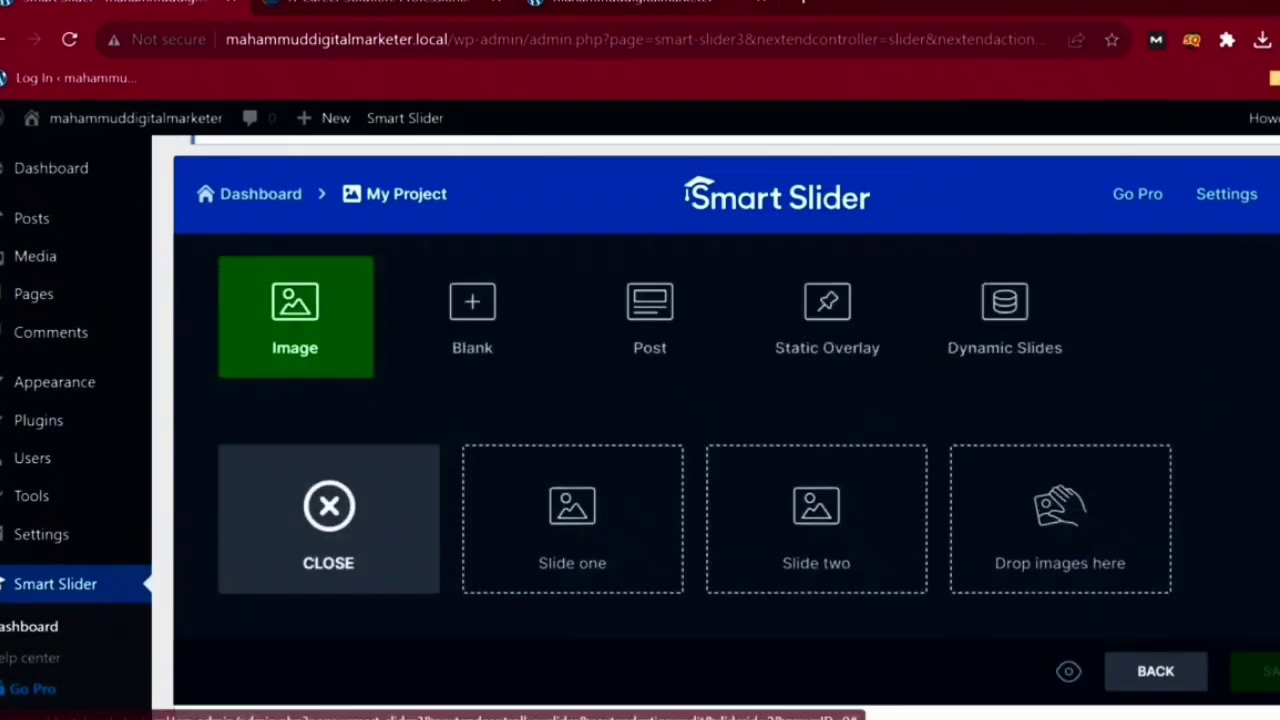
key(ctrl+t)
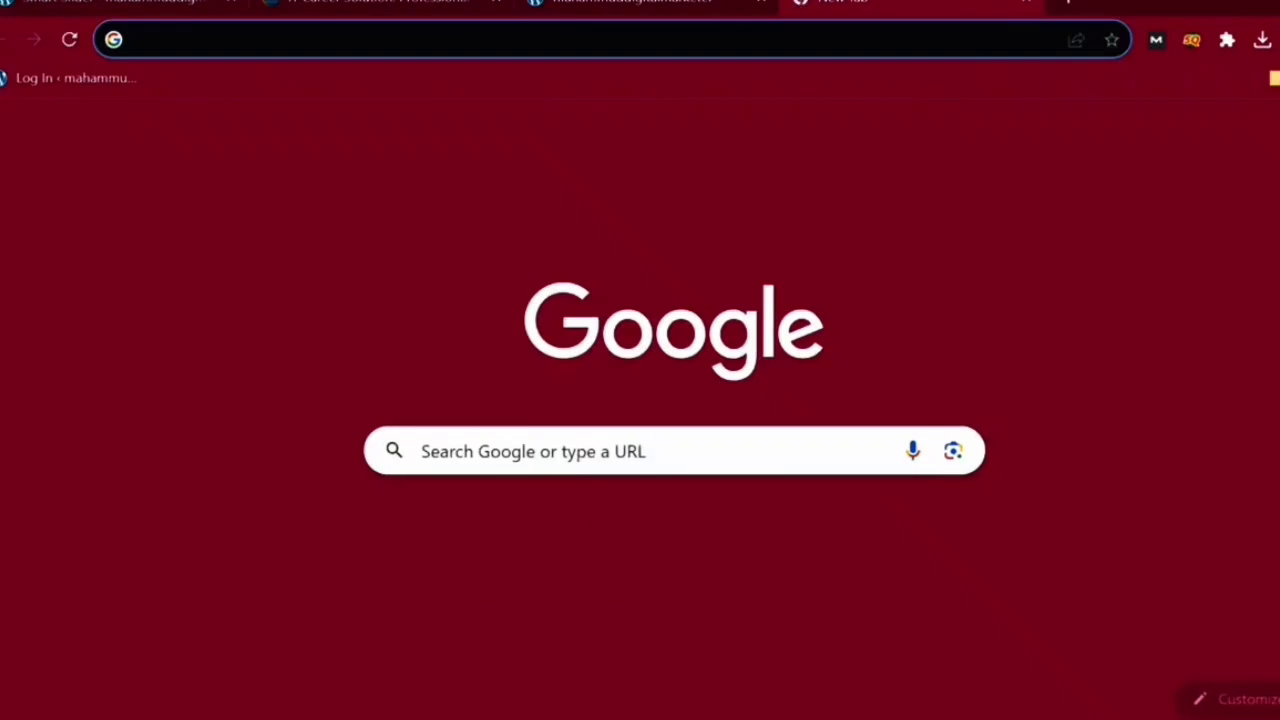
- Go to Canva and create a blank custom-size design of 1200 × 600 px
text(canva)
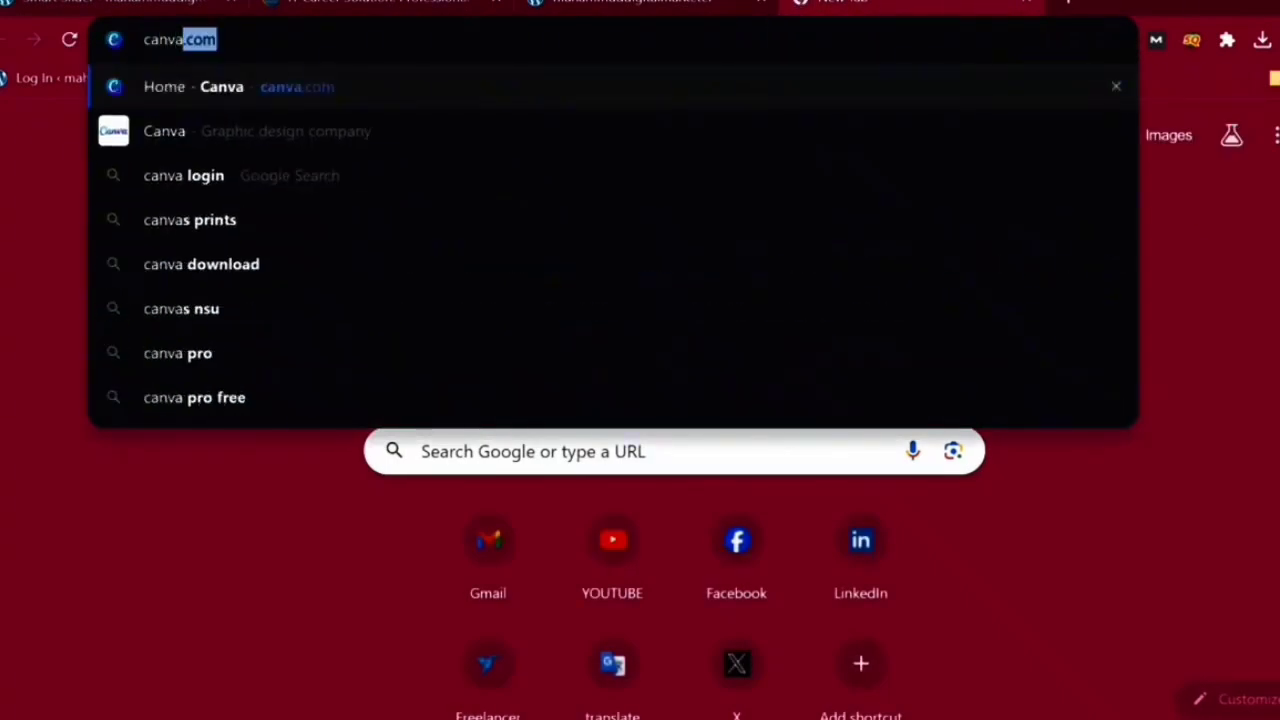
key(Return)
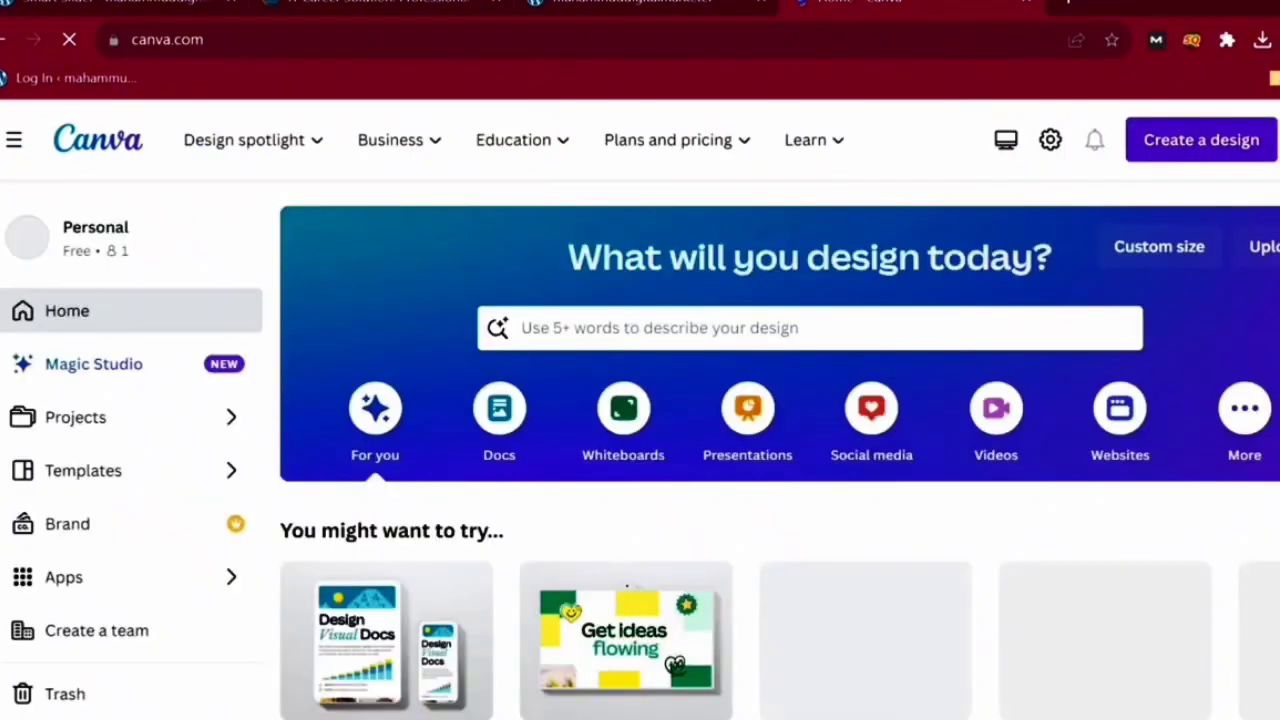
click(1201, 140)
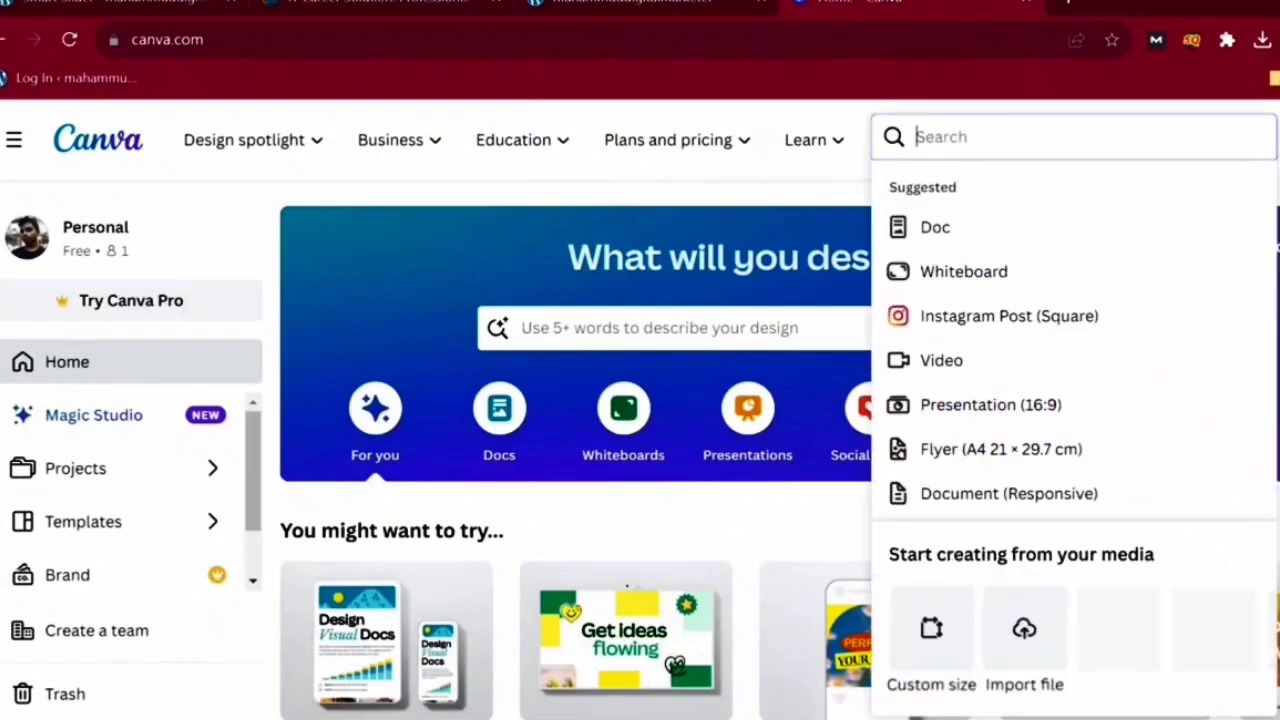
click(931, 628)
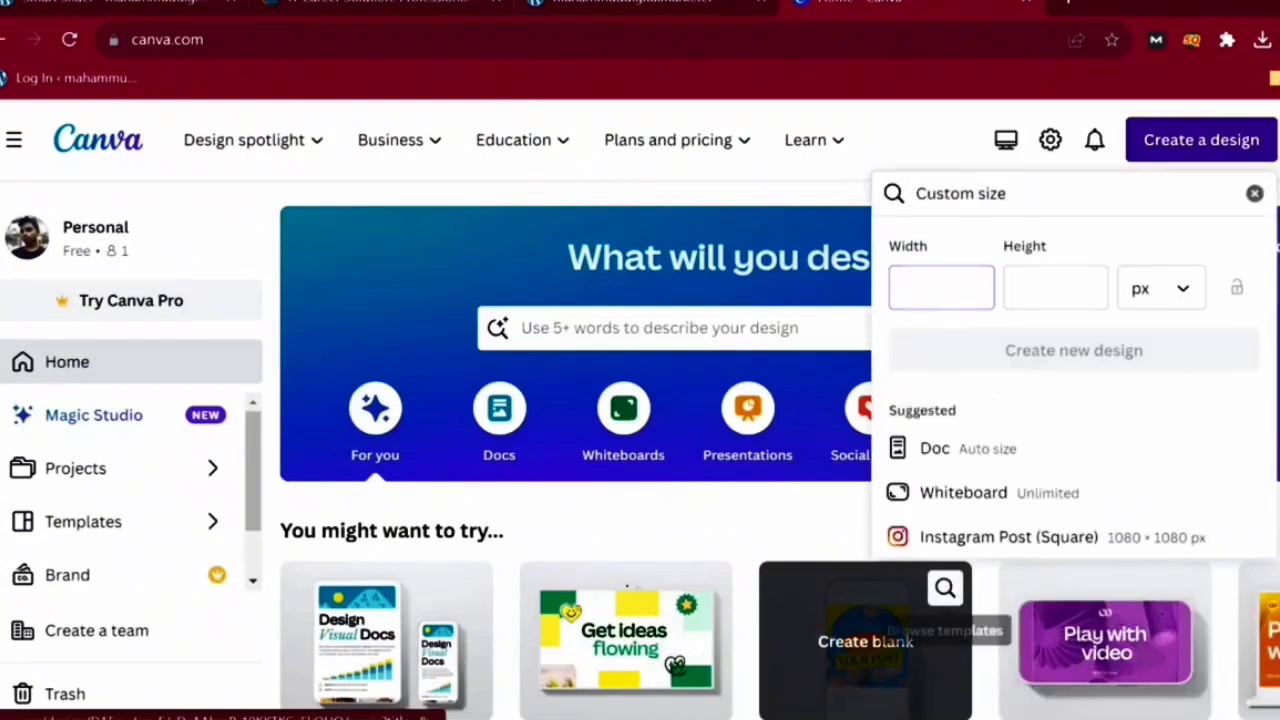
text(1200)
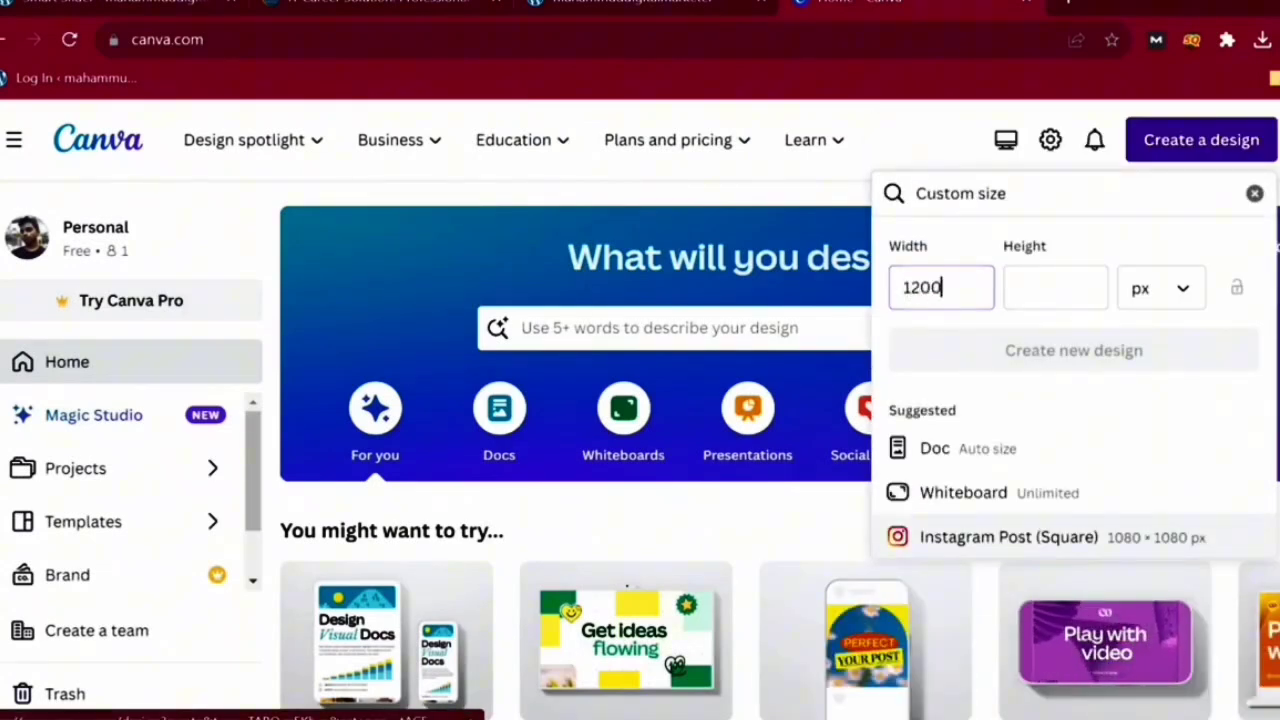
key(Tab)
text(600)
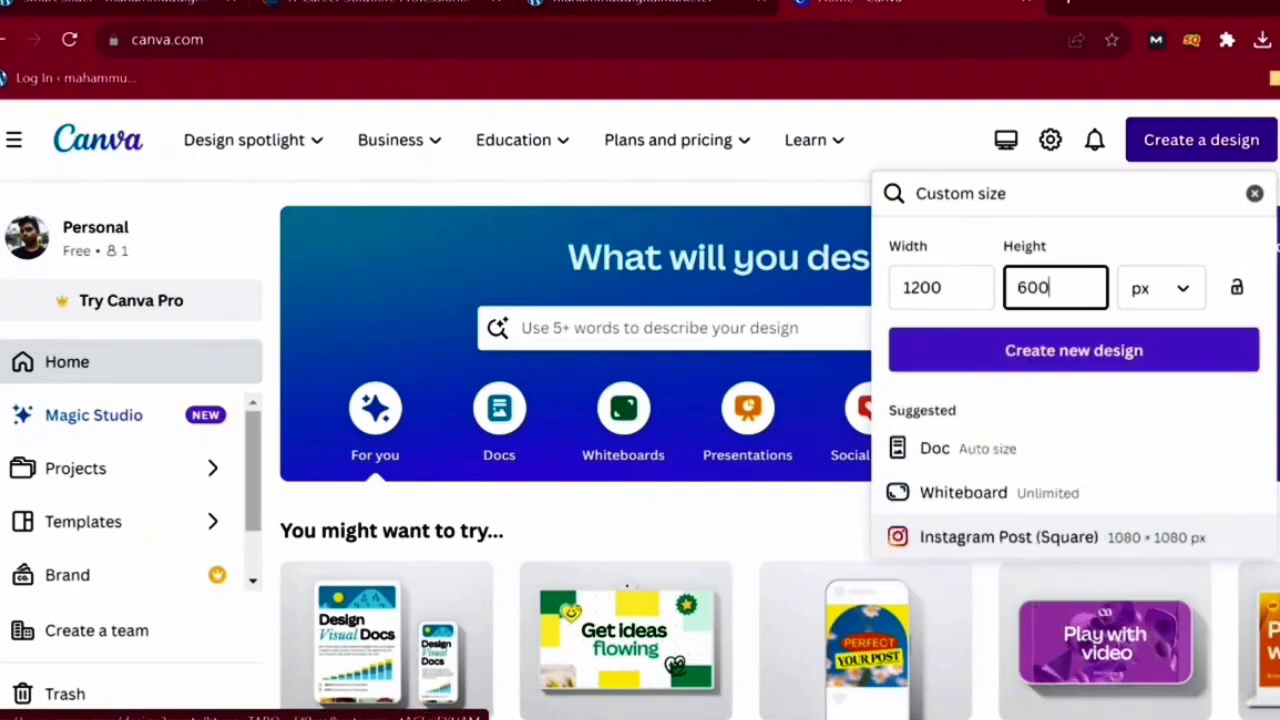
click(1074, 350)
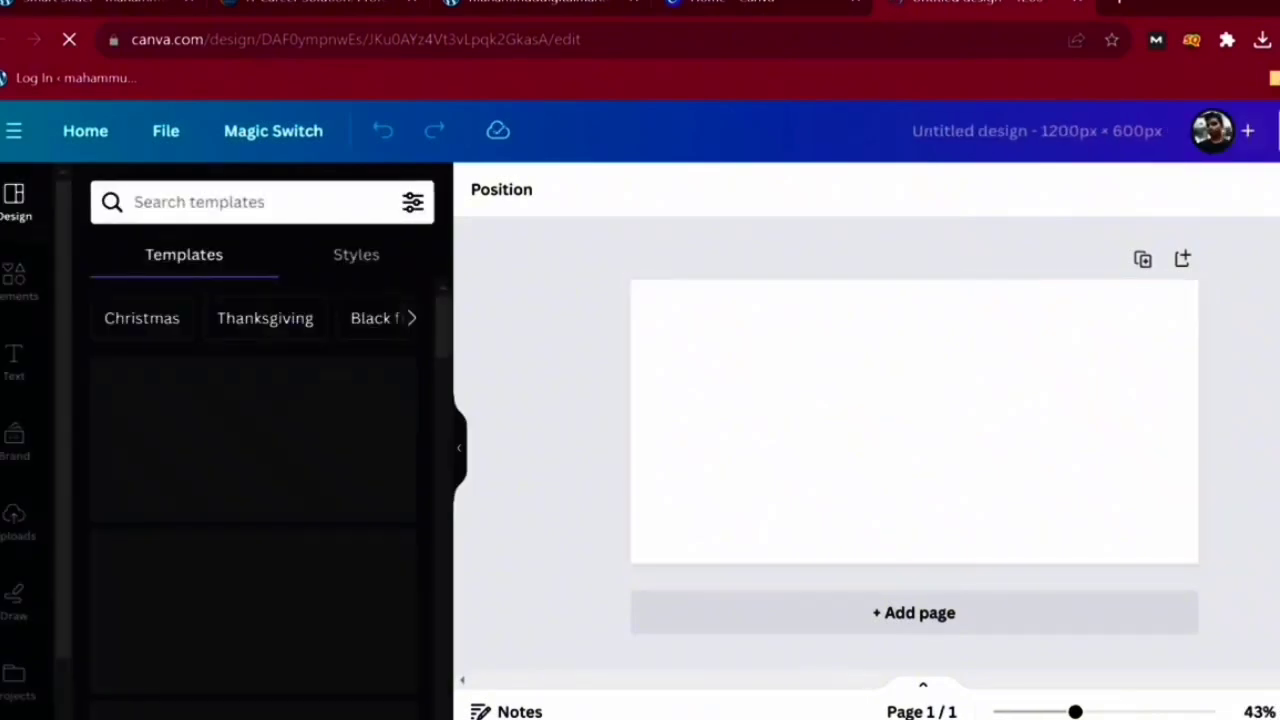
- Search Canva templates for 'slider' and apply the green 'Easy in Green' store banner
text(slidf)
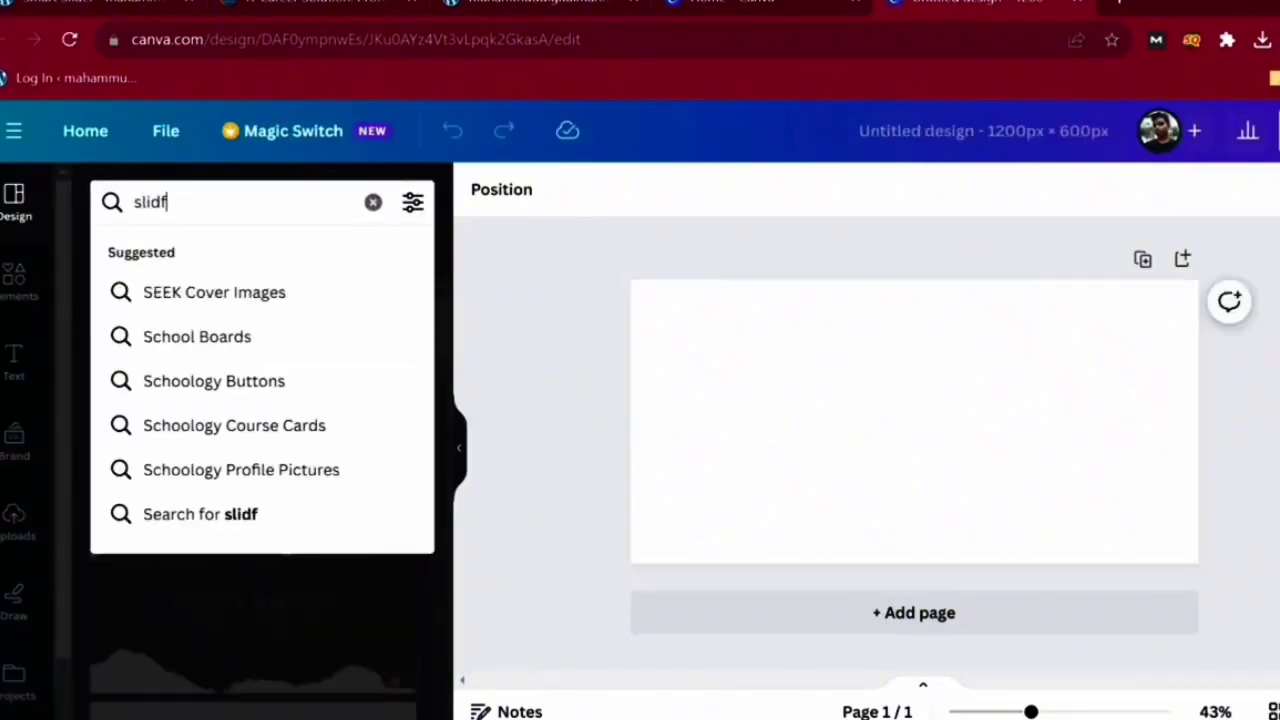
key(BackSpace)
text(der)
key(BackSpace)
key(BackSpace)
key(BackSpace)
key(Return)
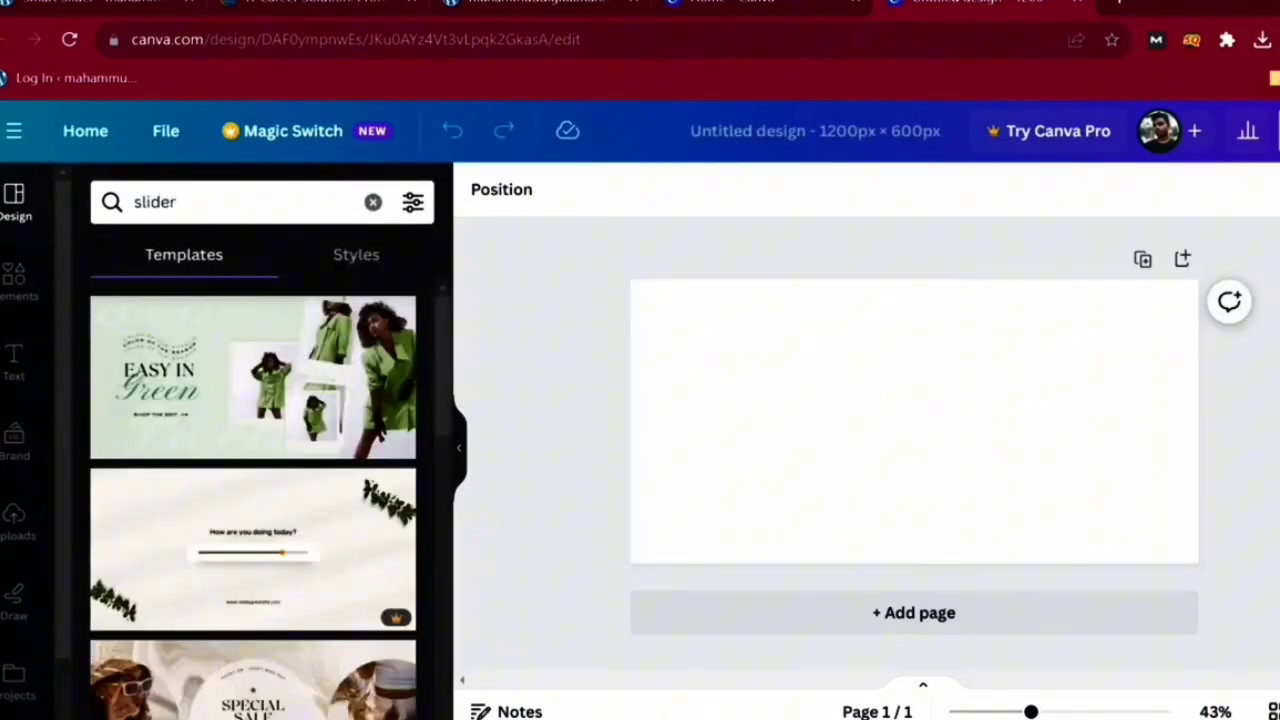
click(253, 377)
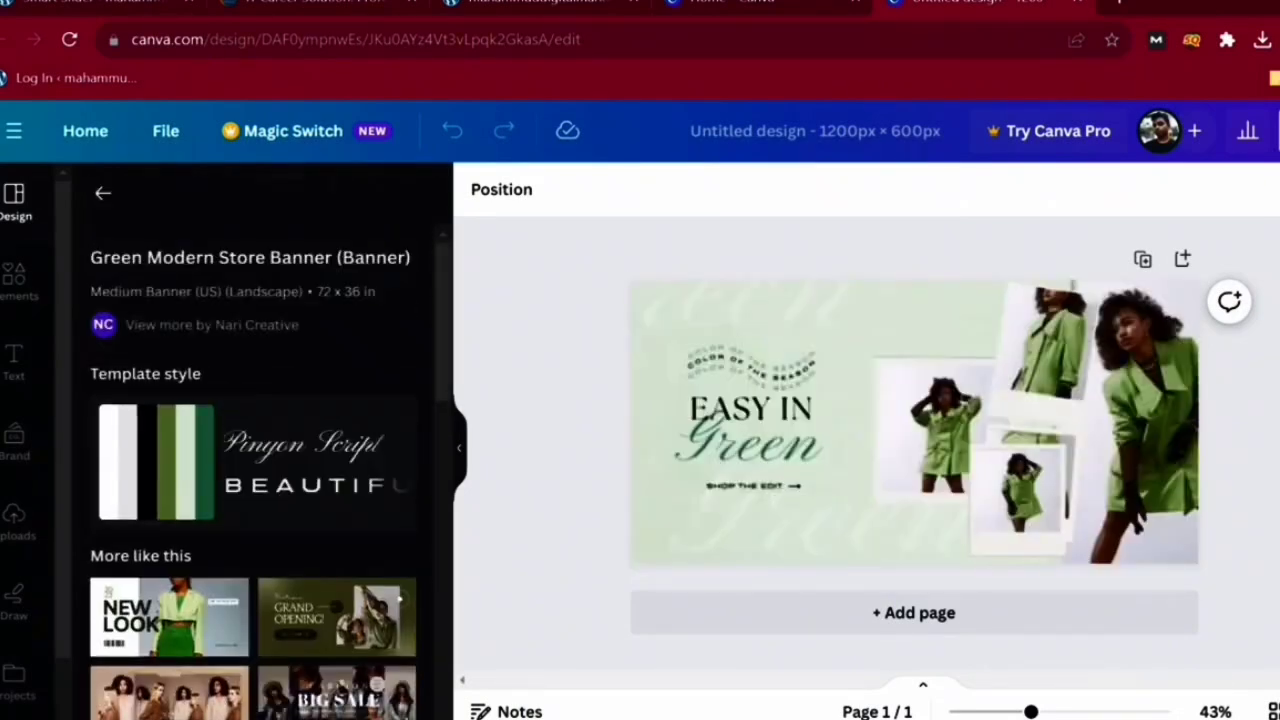
- Delete the Green, EASY IN and curved THE SEASON text elements from the banner
click(845, 385)
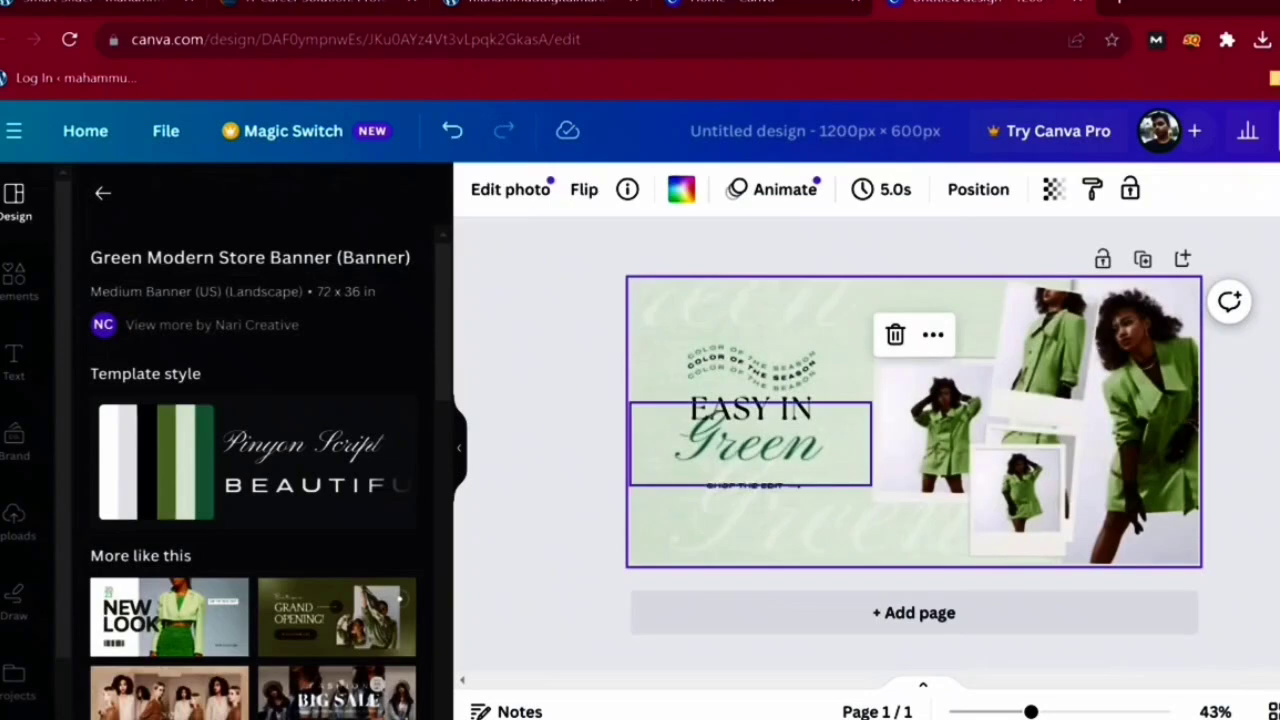
click(750, 445)
key(Delete)
click(750, 408)
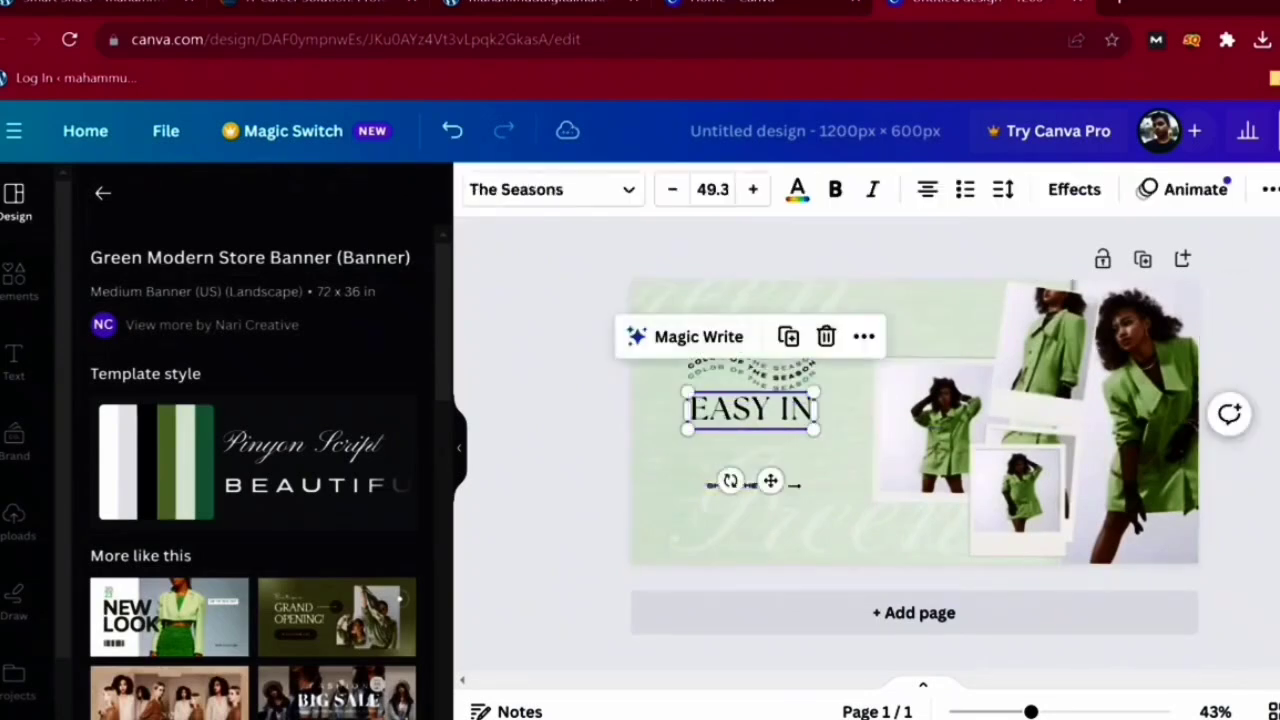
key(Delete)
click(771, 373)
key(Delete)
click(771, 371)
key(Delete)
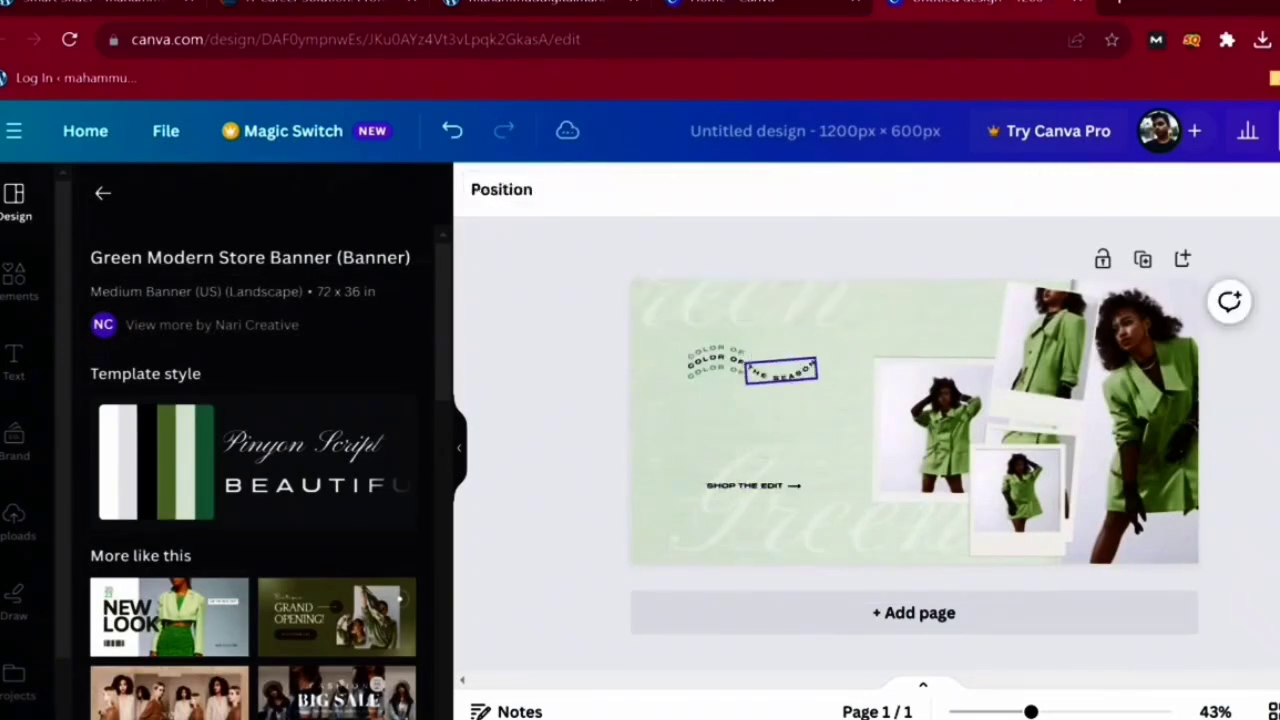
click(780, 371)
key(Delete)
- Delete the COLOR OF, SHOP THE EDIT and faint Green script texts from the banner
click(715, 352)
key(Delete)
click(716, 371)
key(Delete)
click(714, 360)
key(Delete)
click(750, 485)
key(Delete)
click(758, 490)
key(Delete)
click(750, 315)
key(Delete)
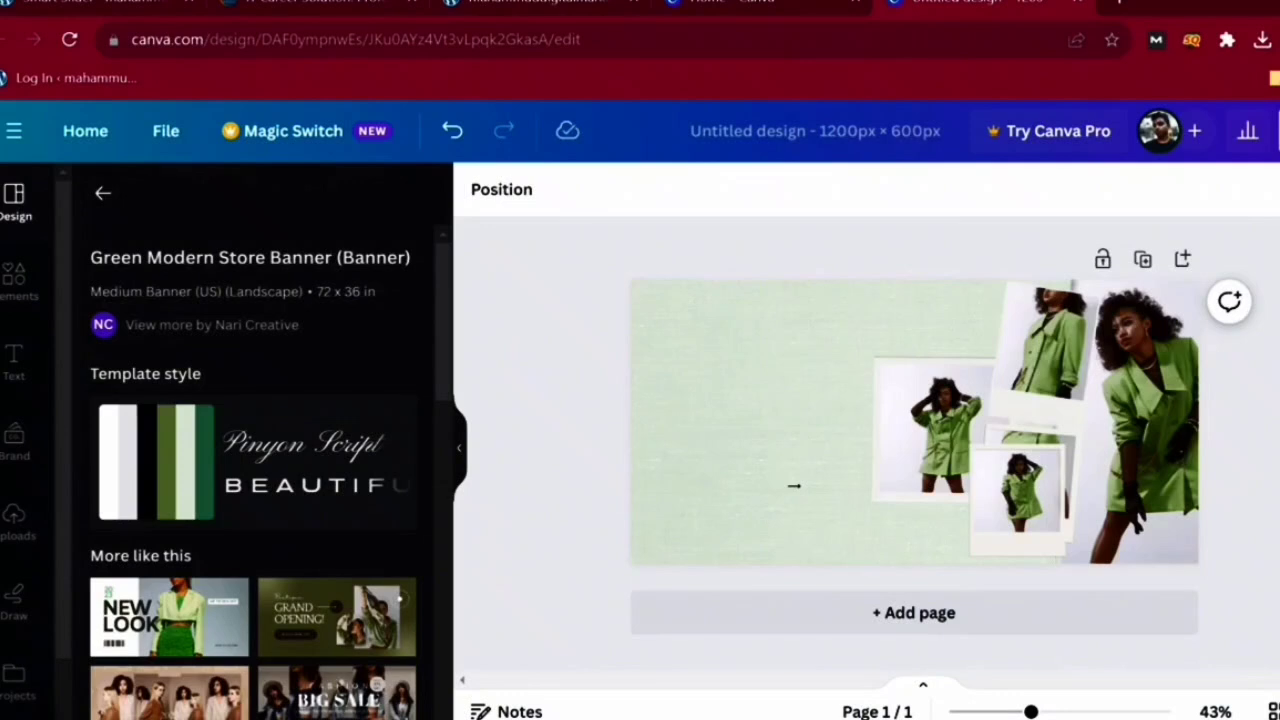
- Download the text-free banner as a PNG
click(1278, 131)
scroll(1100, 450, down, 2)
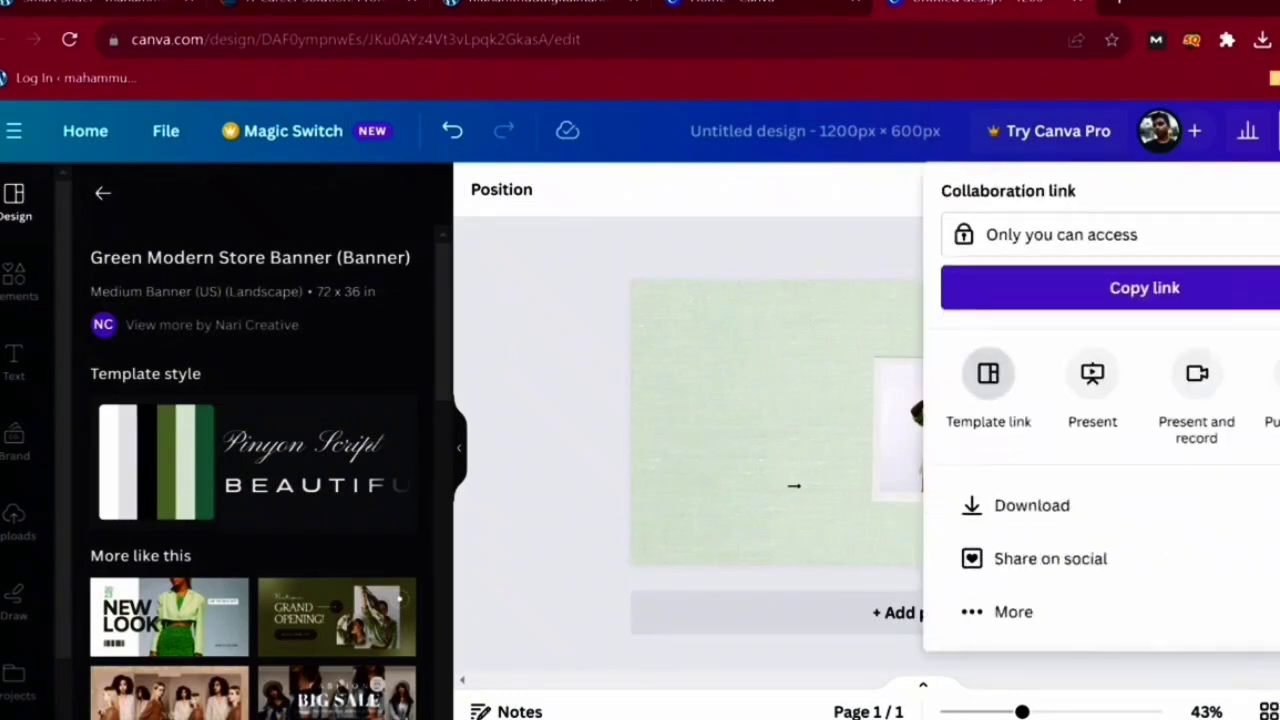
click(1000, 503)
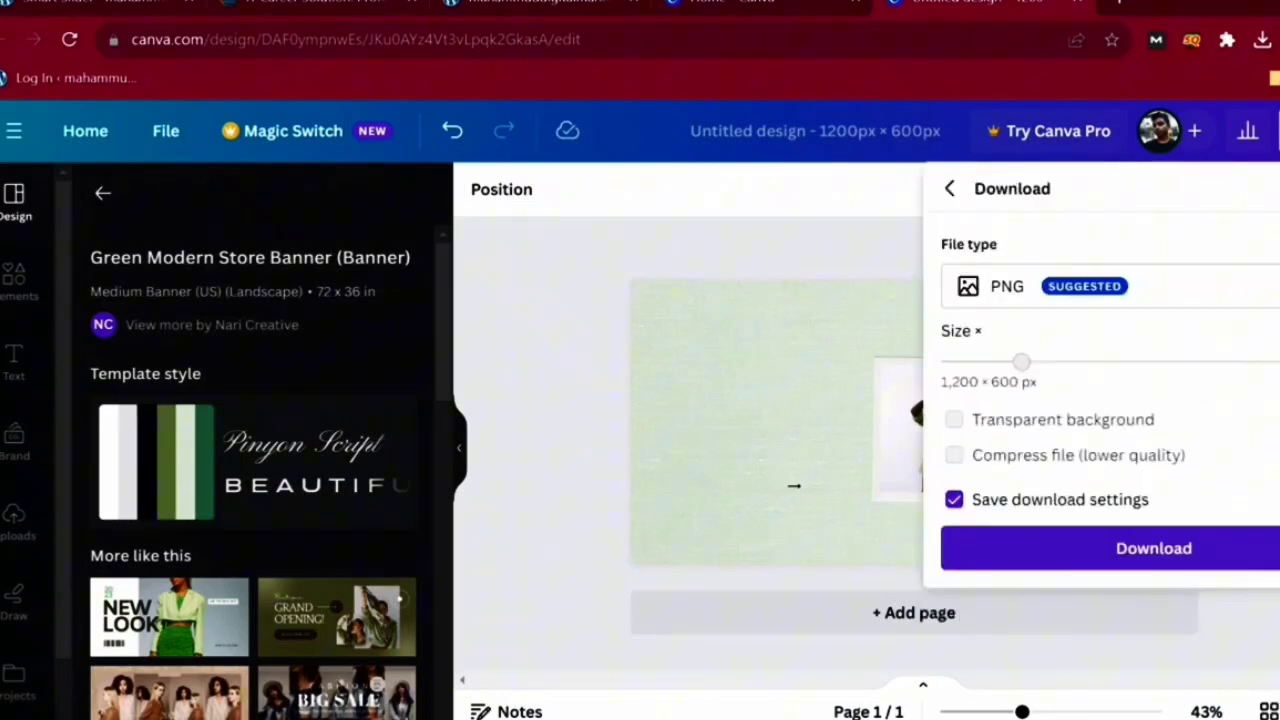
click(1153, 548)
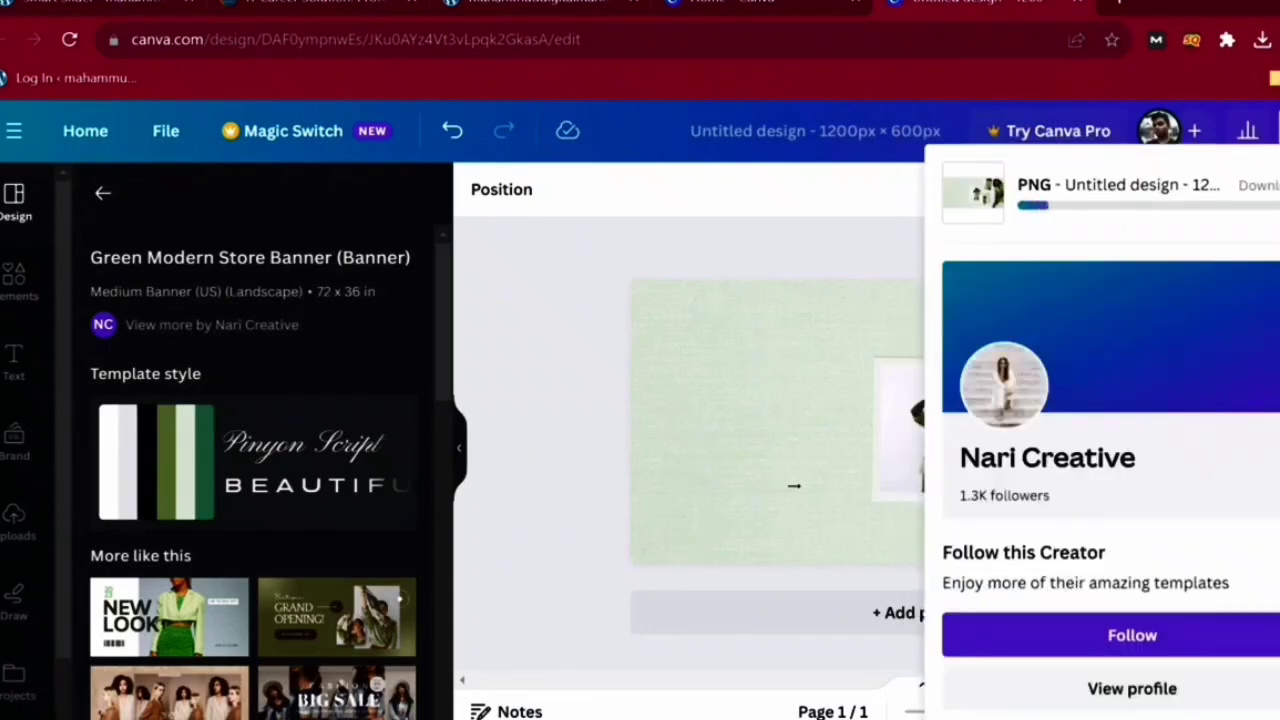
click(794, 485)
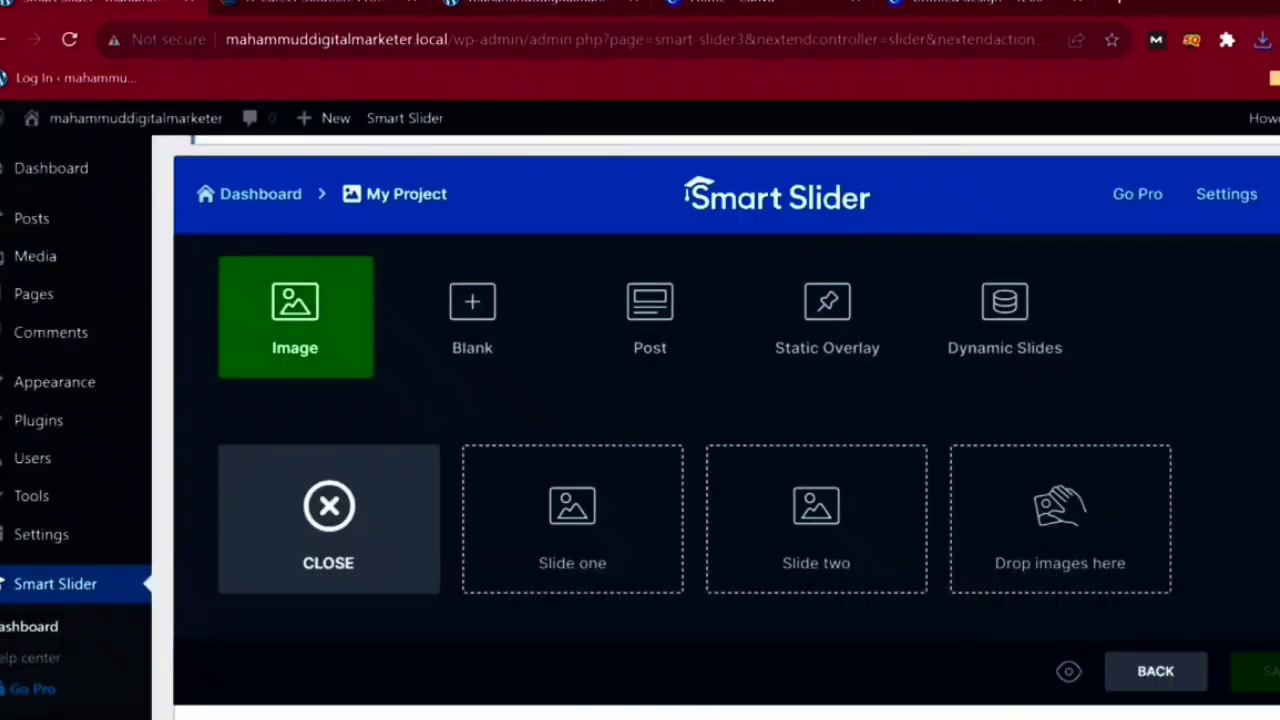
- Upload the Canva banner PNG from Downloads and add it as an image slide
click(328, 520)
click(328, 352)
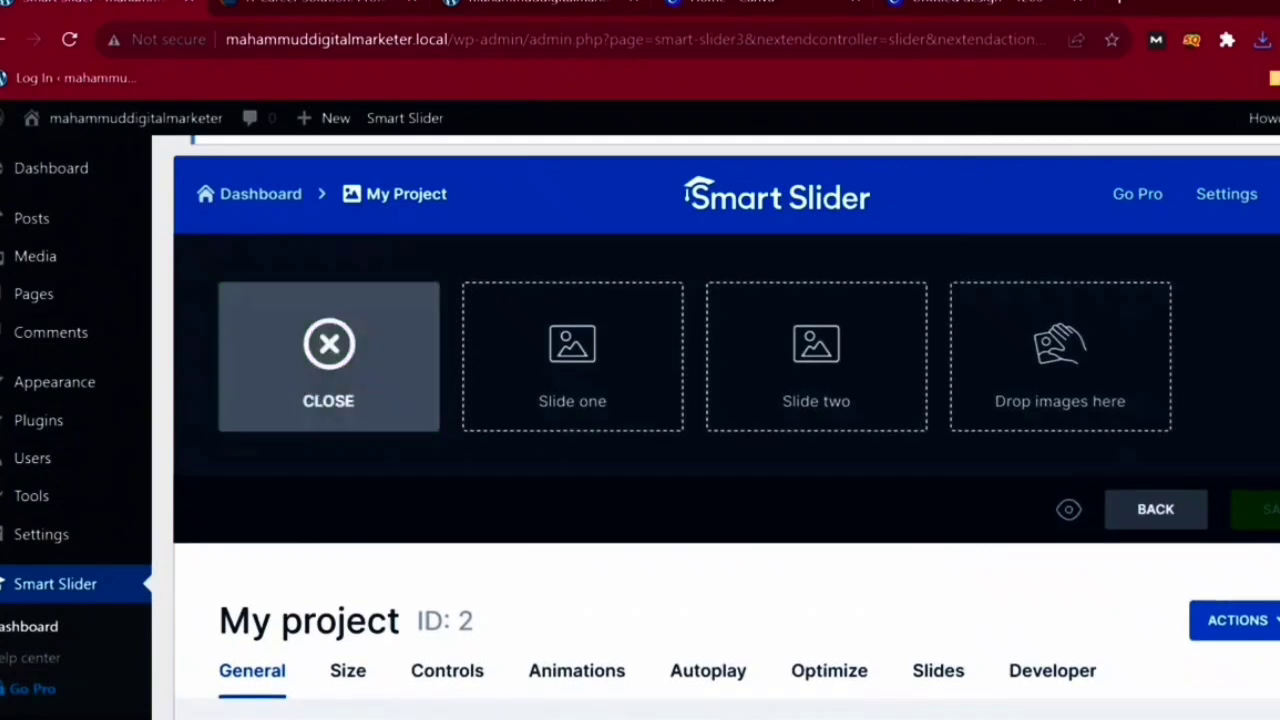
click(295, 305)
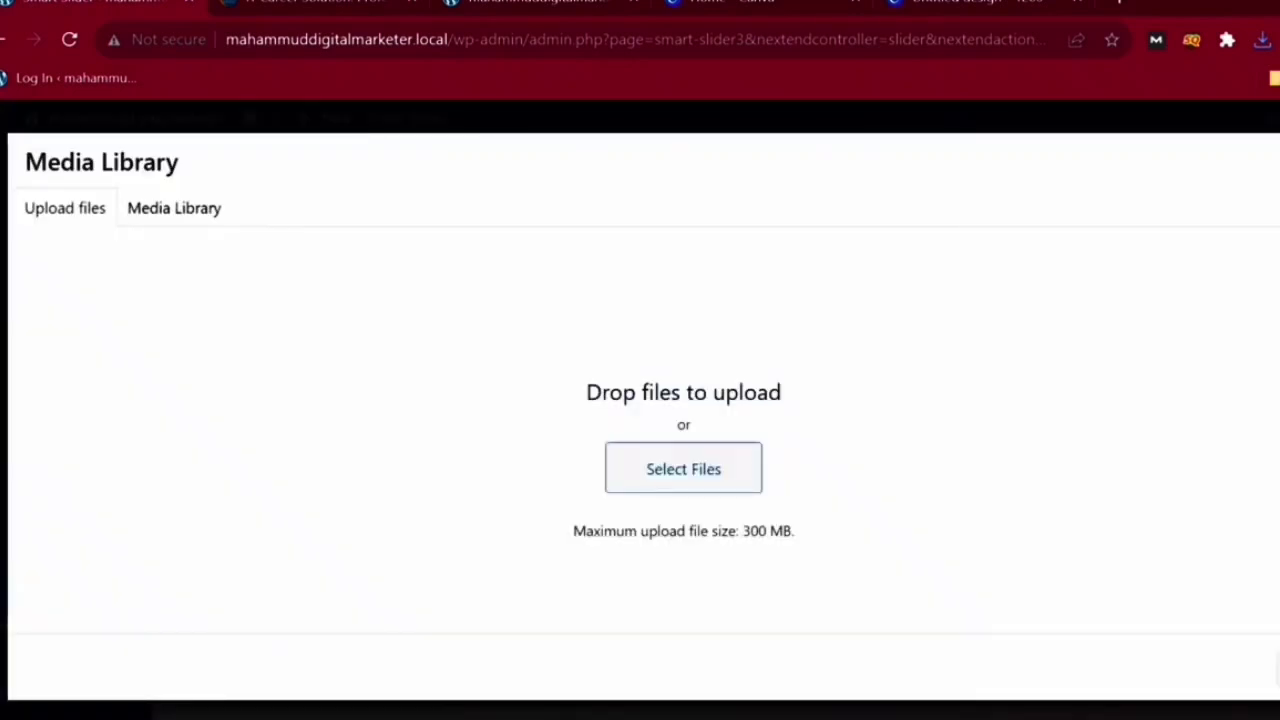
click(684, 469)
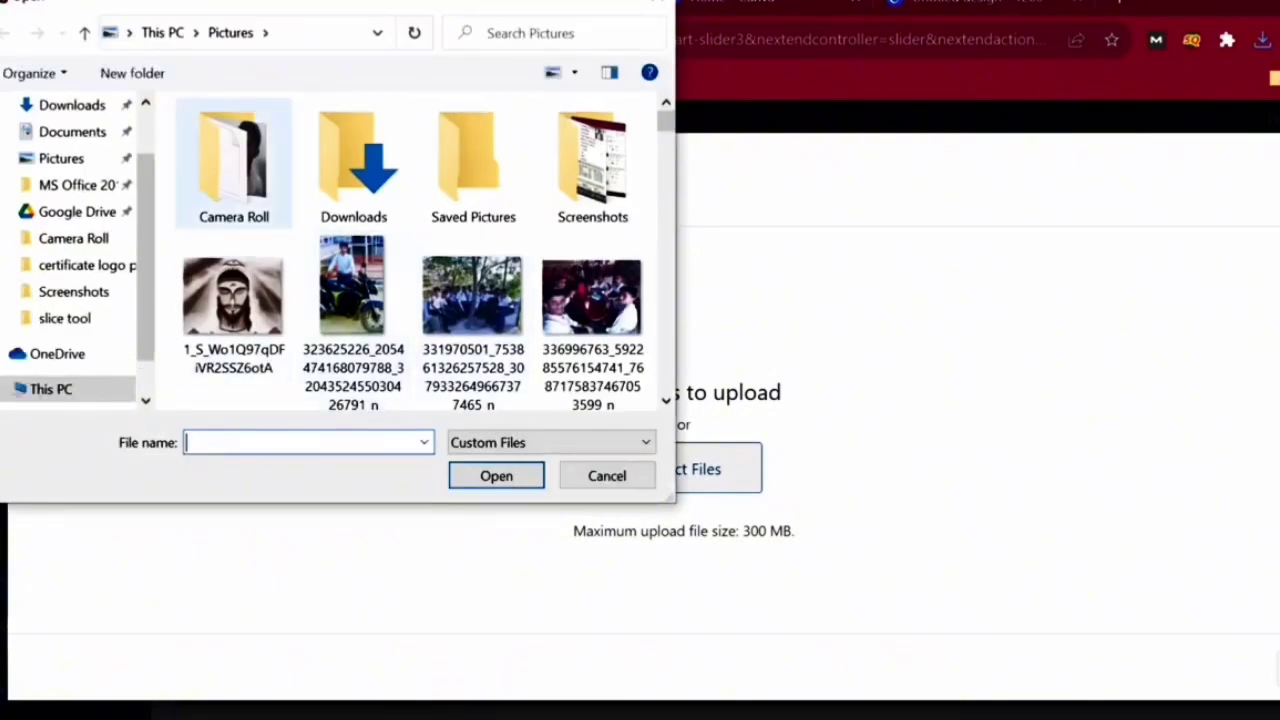
click(72, 132)
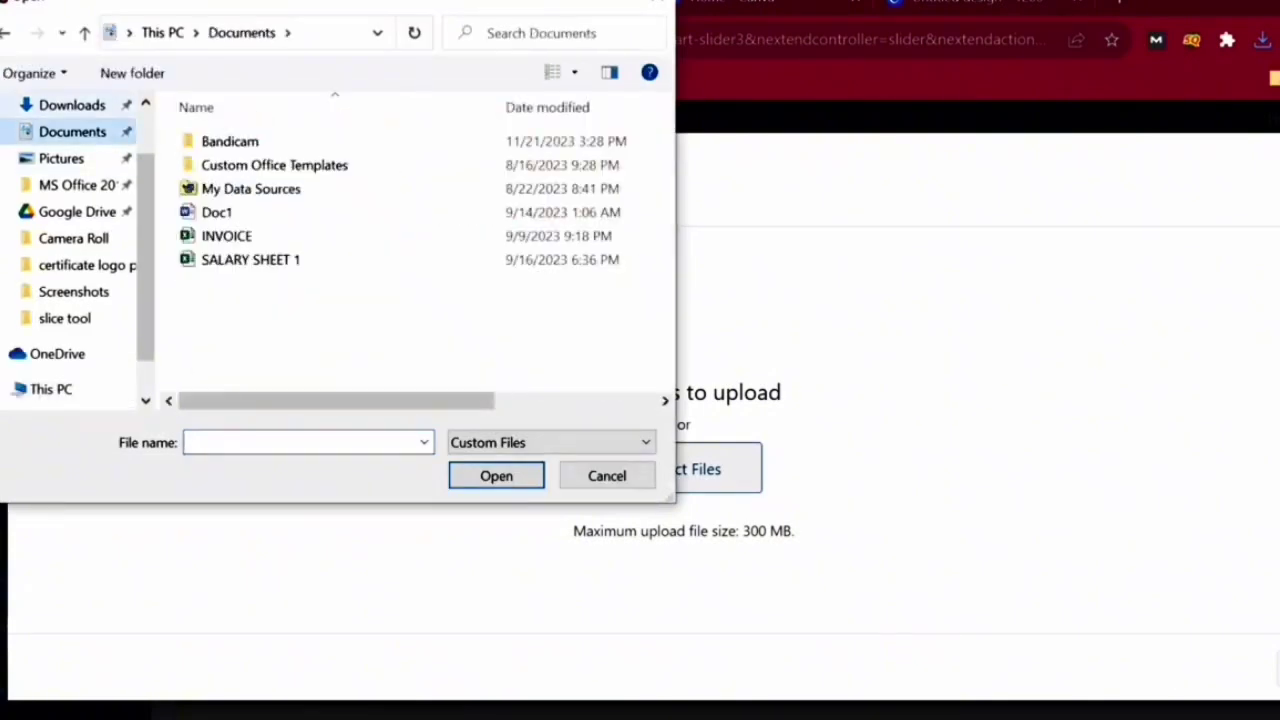
click(72, 105)
double_click(233, 210)
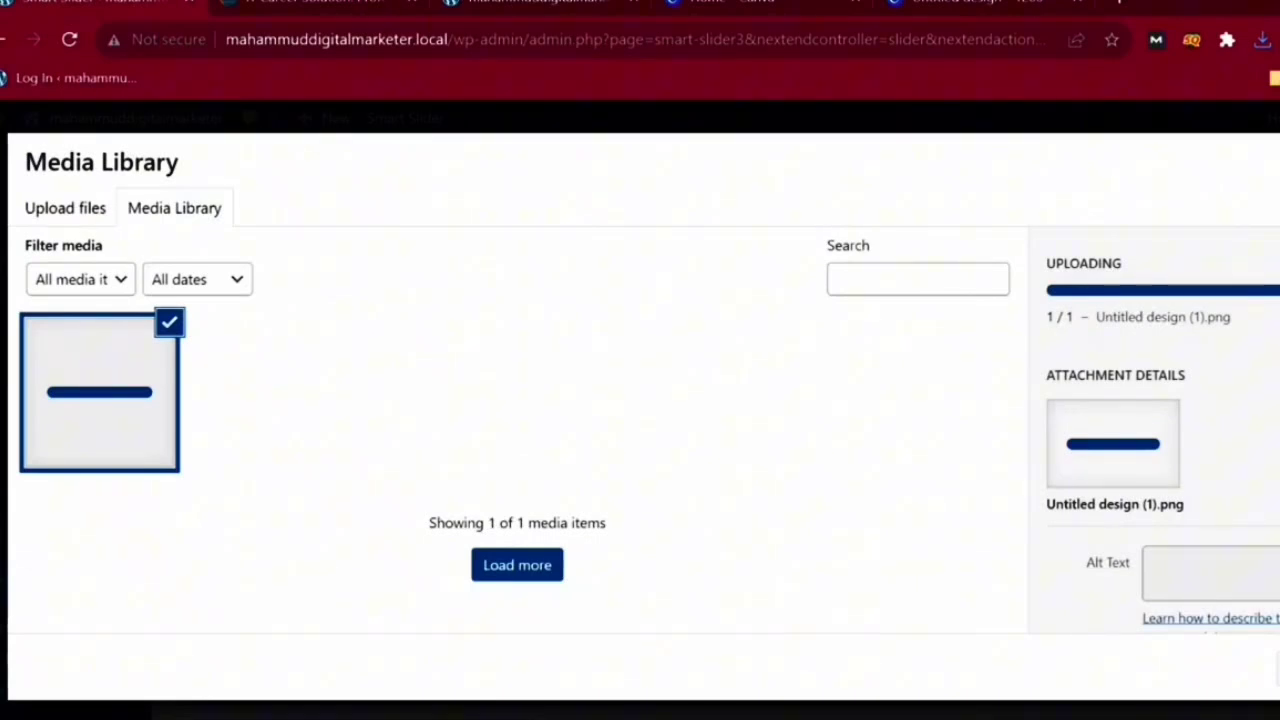
click(1278, 668)
- Upload a second photo from Downloads and add it as another image slide
mouse_move(572, 497)
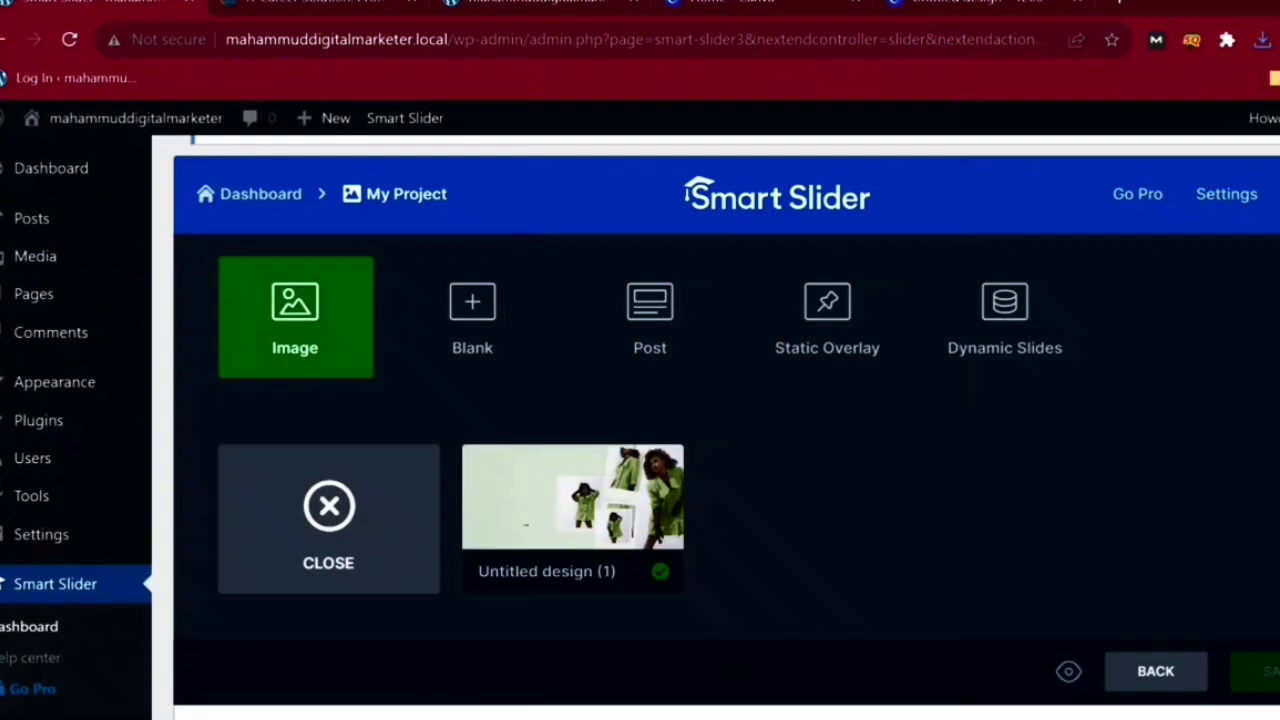
click(295, 318)
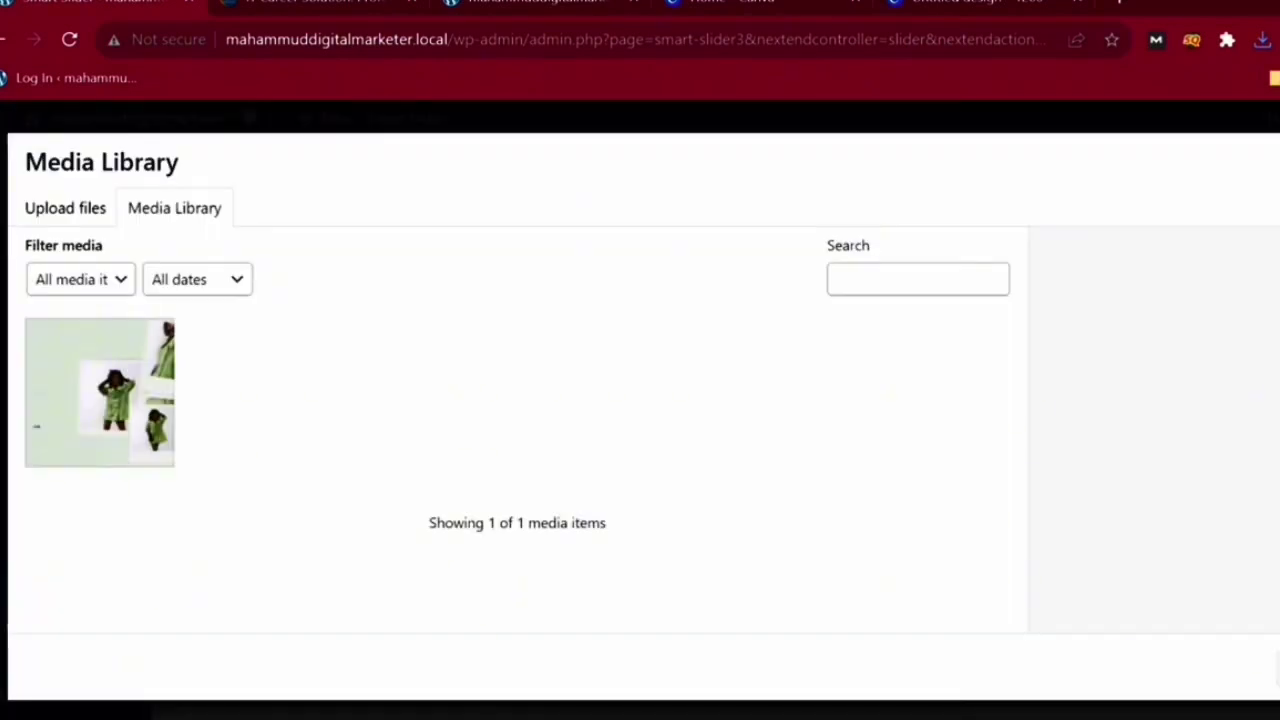
click(65, 208)
click(700, 468)
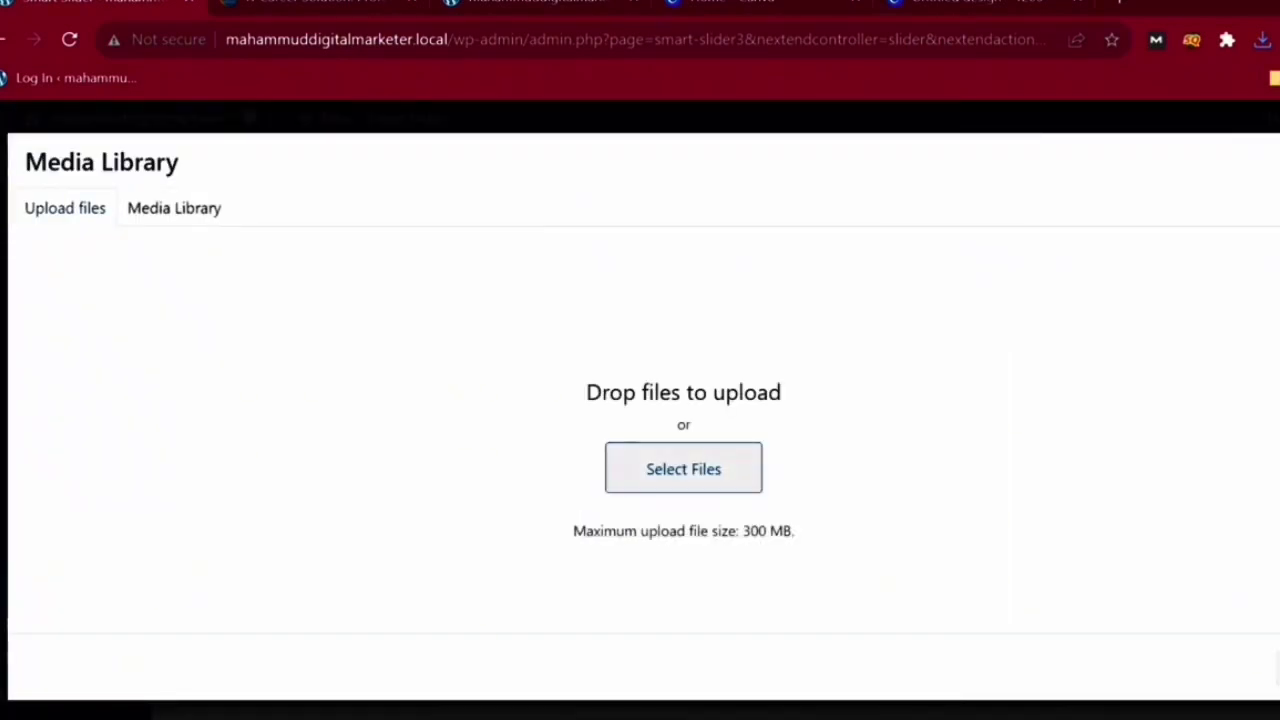
double_click(229, 371)
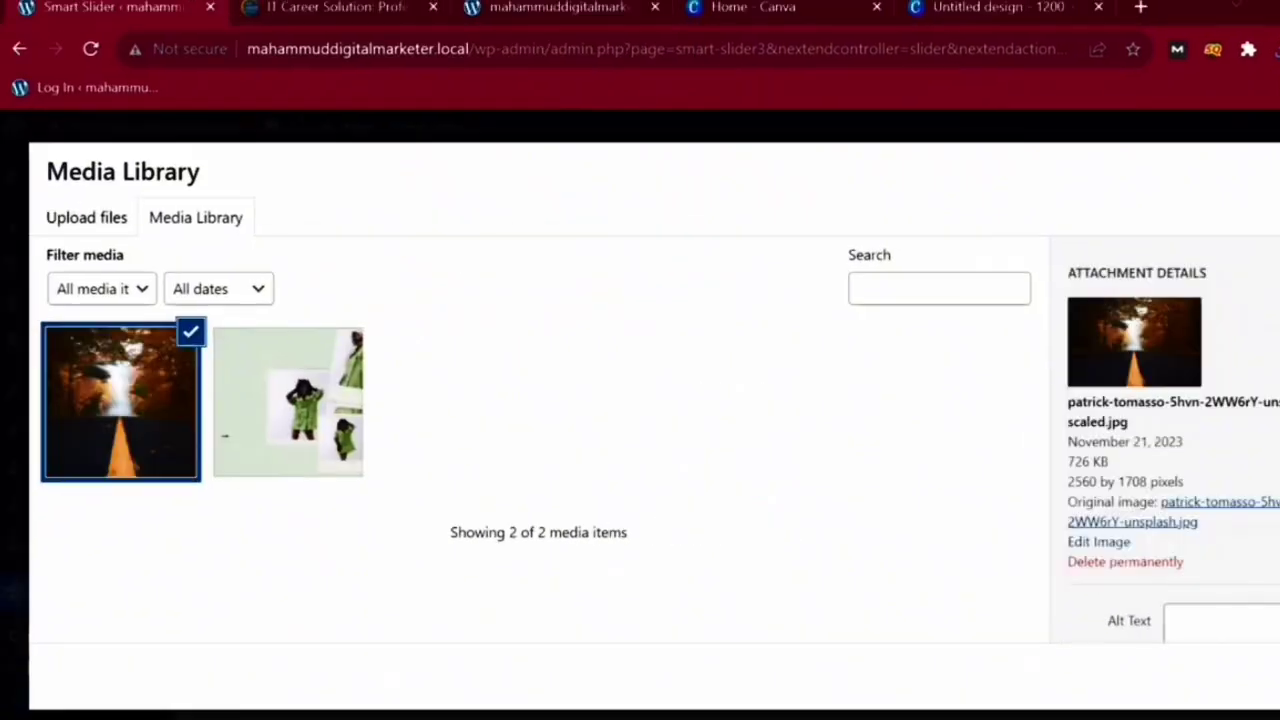
click(1279, 668)
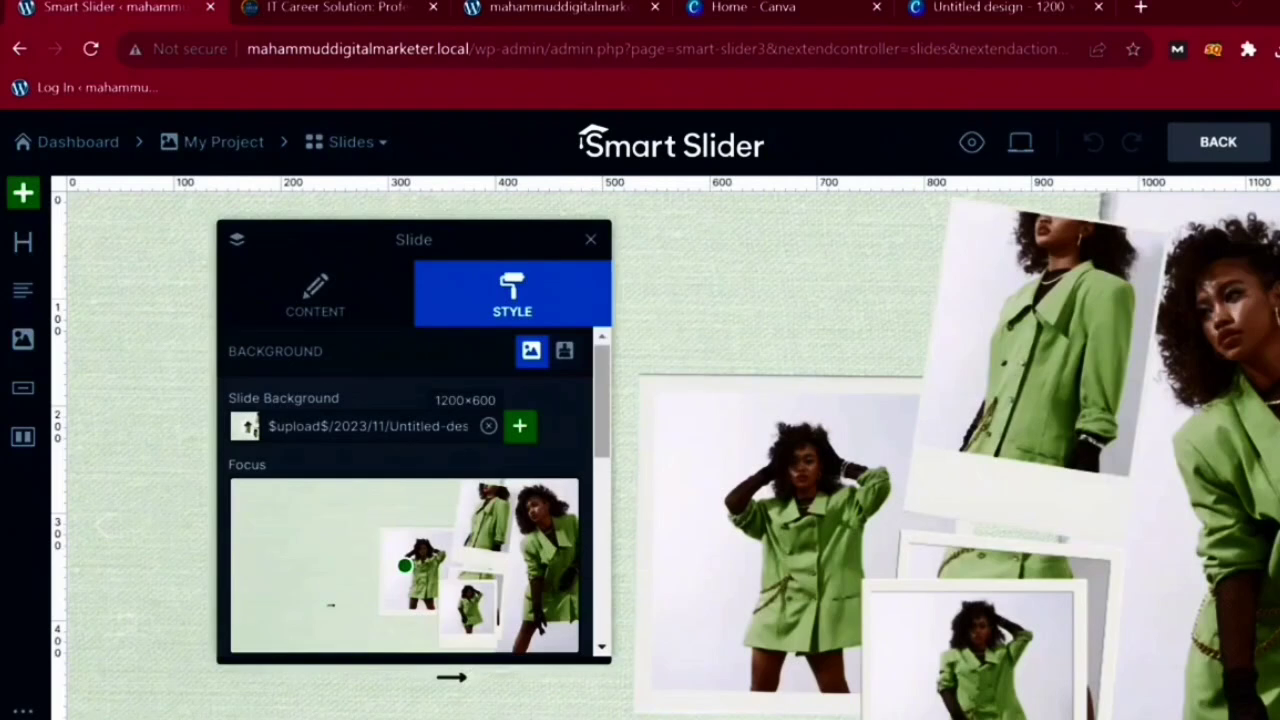
- Add a heading layer to the banner slide and delete the duplicate heading
drag(414, 240, 1218, 244)
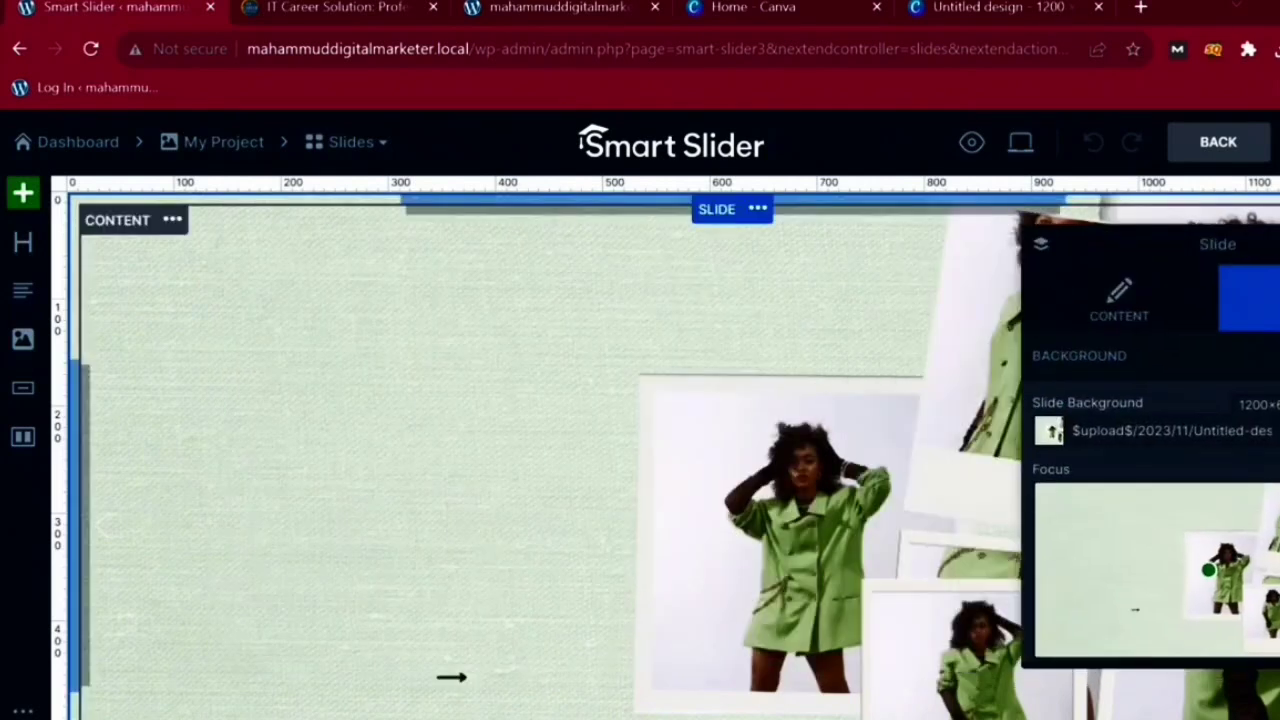
scroll(545, 450, down, 3)
scroll(545, 450, up, 2)
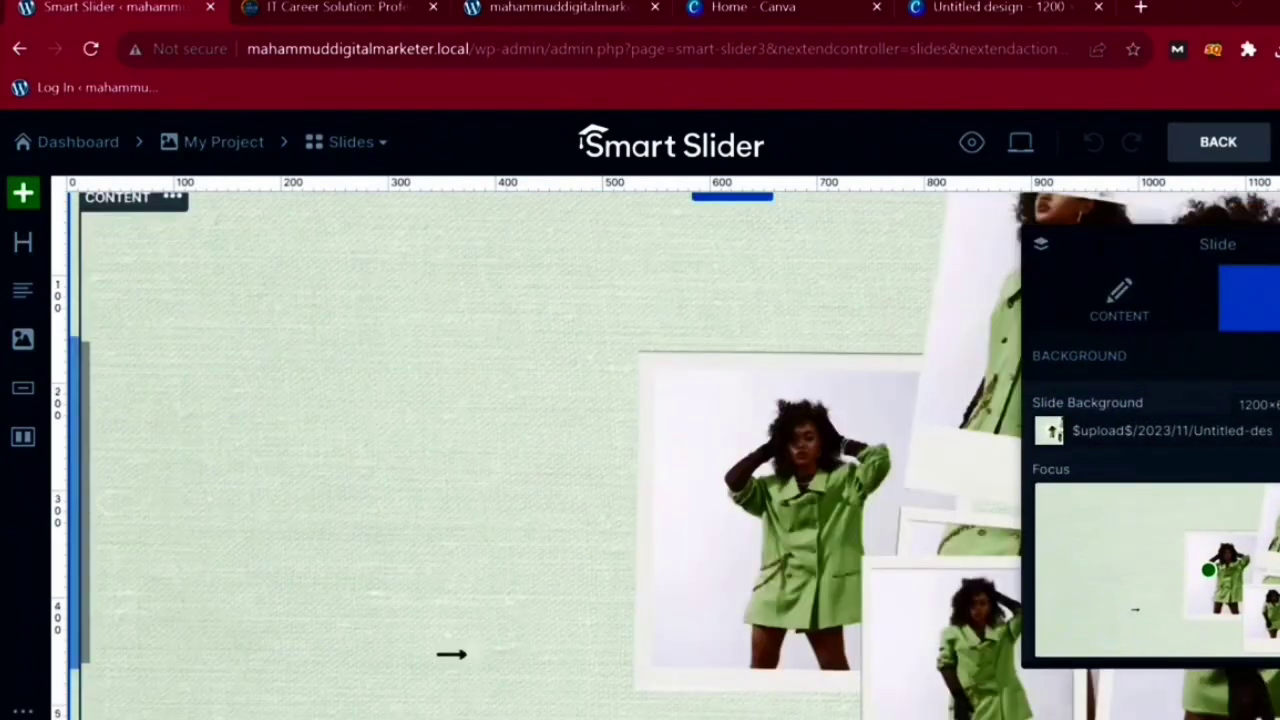
click(23, 242)
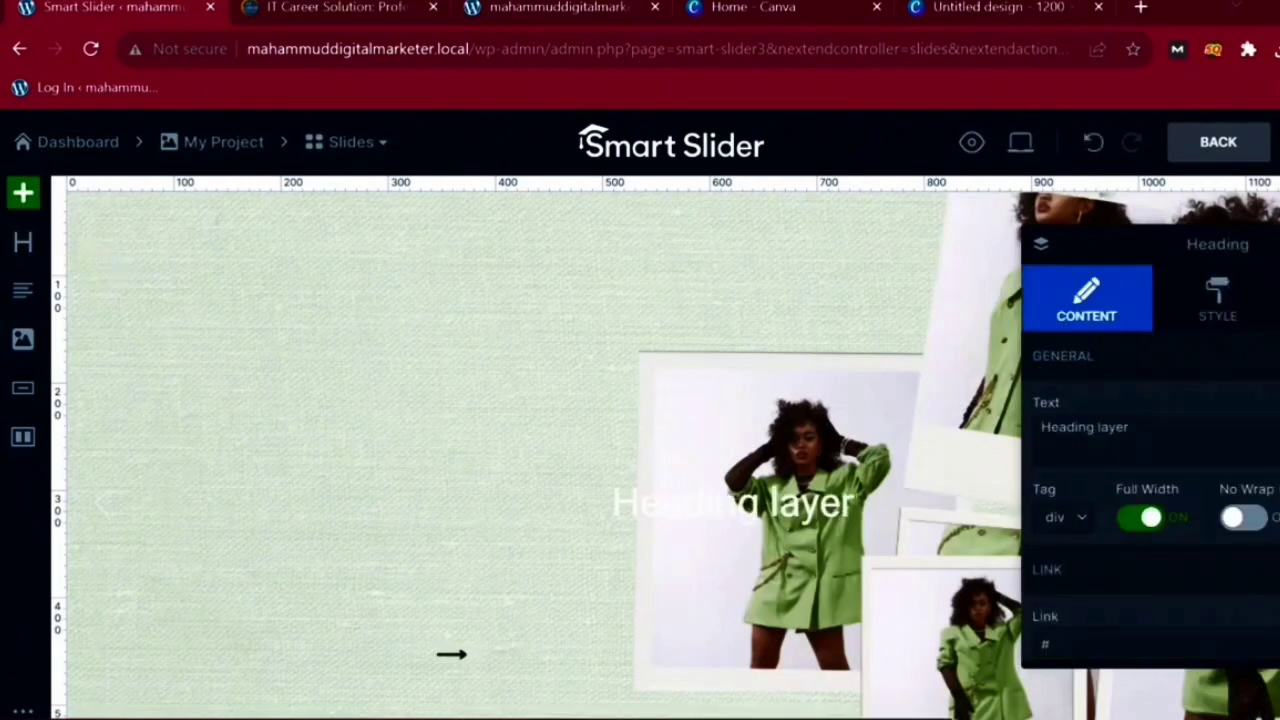
click(23, 242)
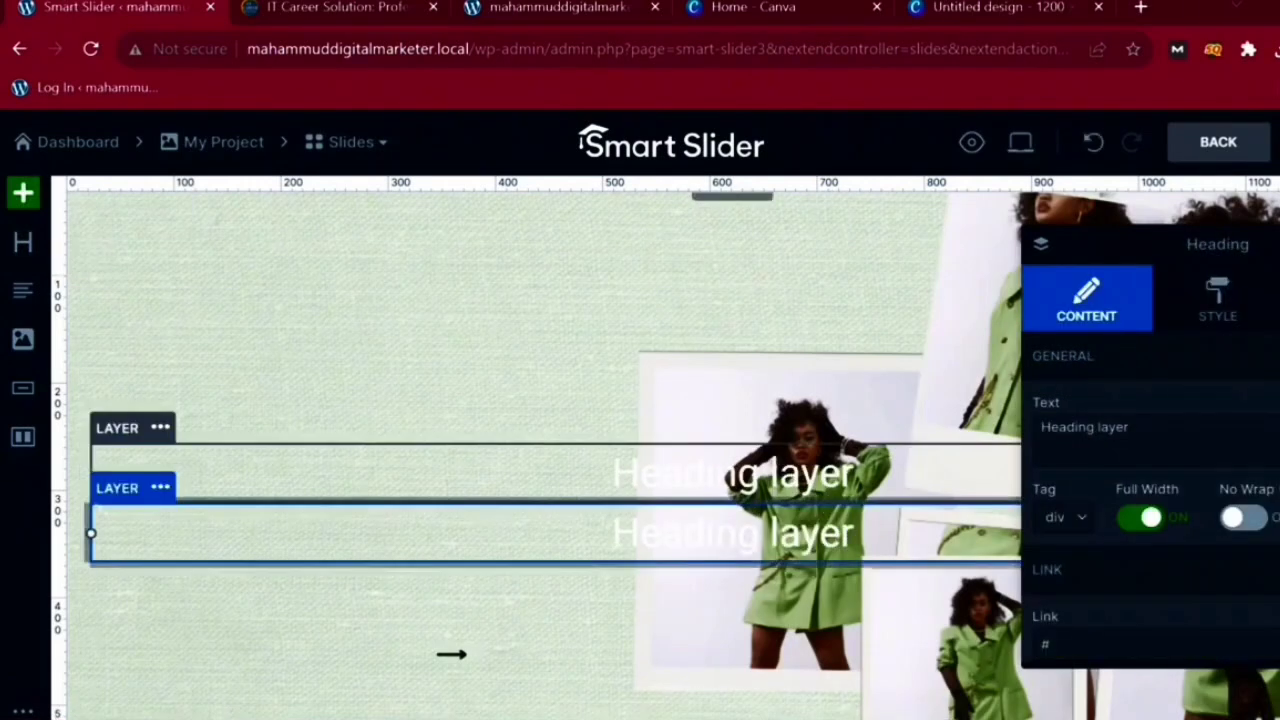
click(160, 487)
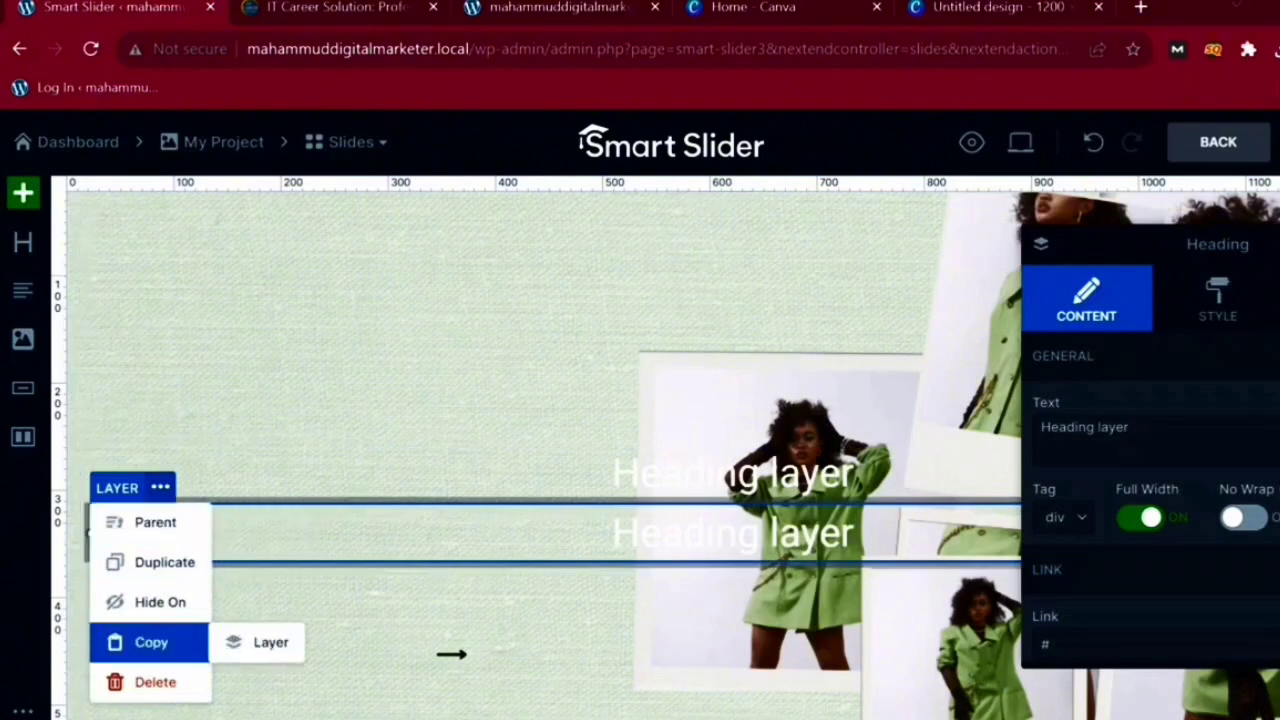
click(155, 682)
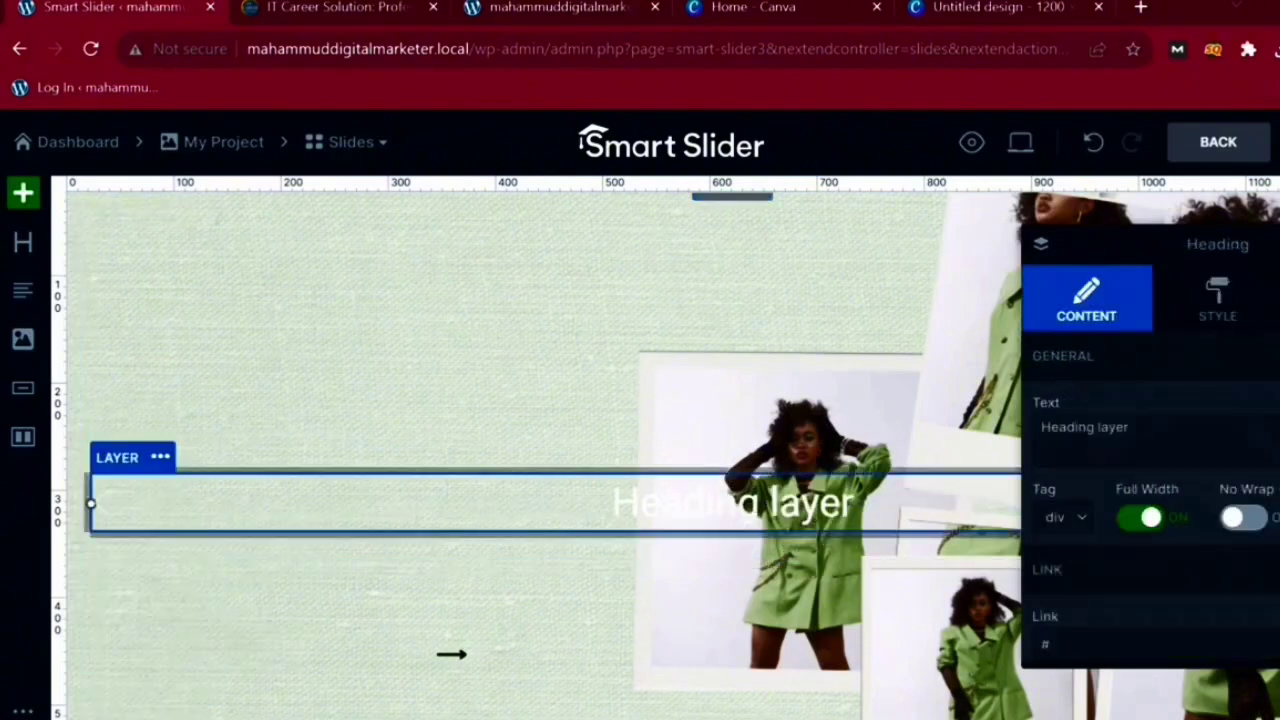
- Replace the heading placeholder text with 'Digital marketing Services'
drag(1130, 428, 1020, 427)
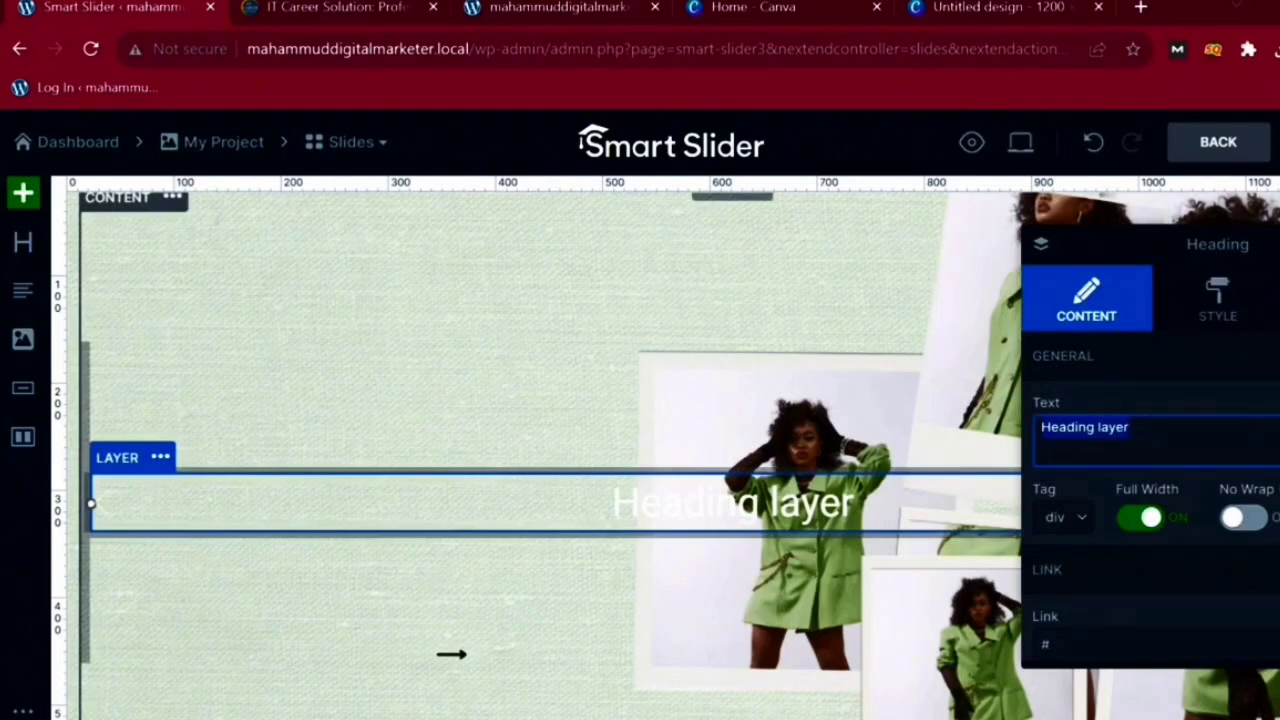
text(Di)
key(BackSpace)
key(BackSpace)
text(Di)
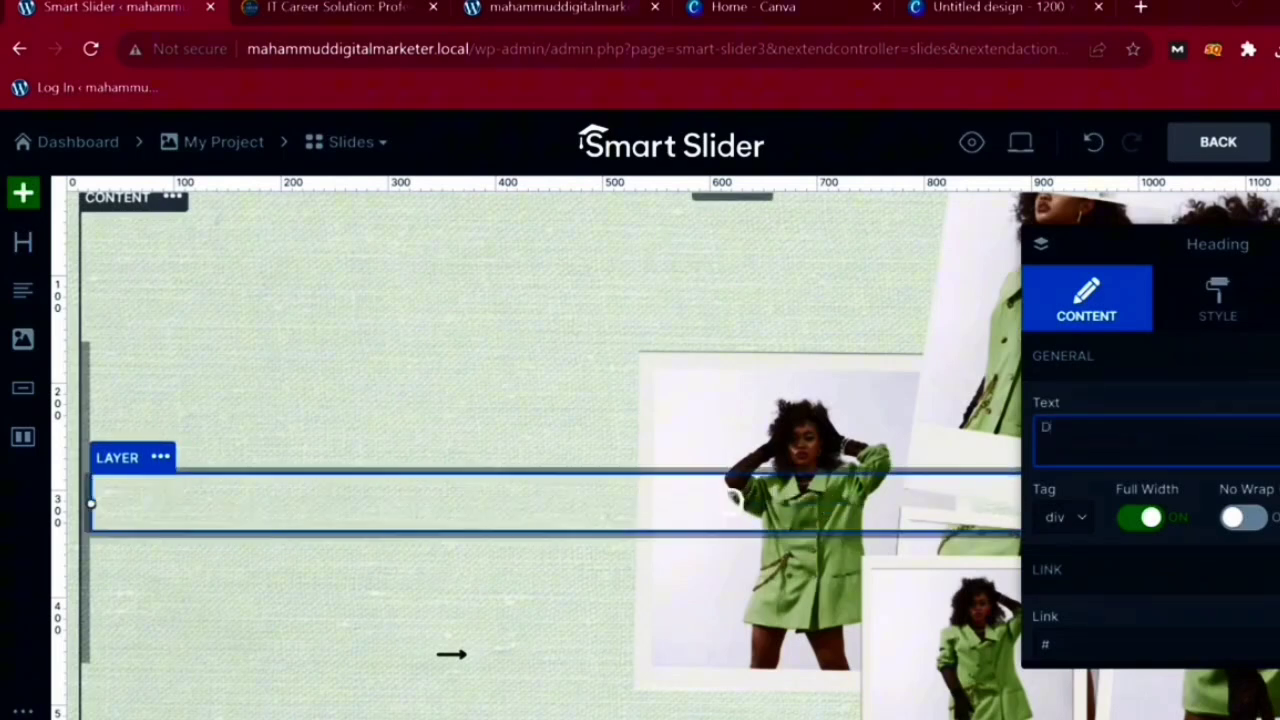
text(gitalM)
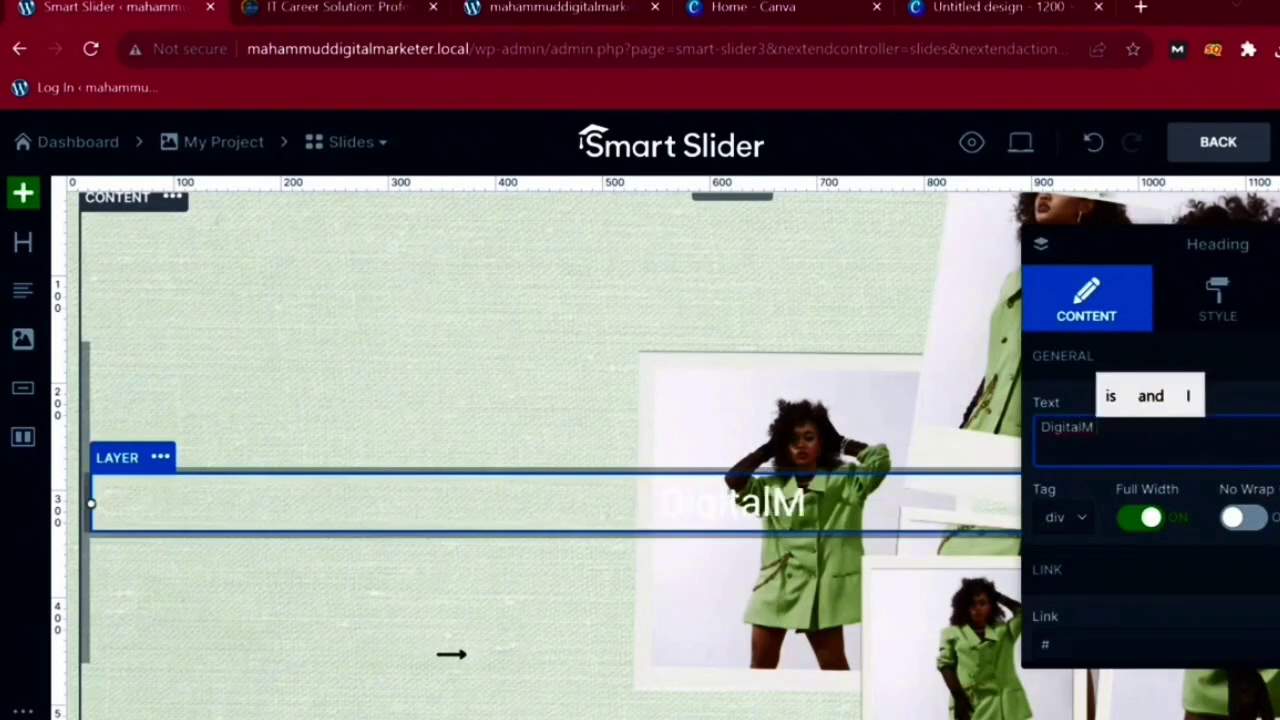
key(BackSpace)
text(mar)
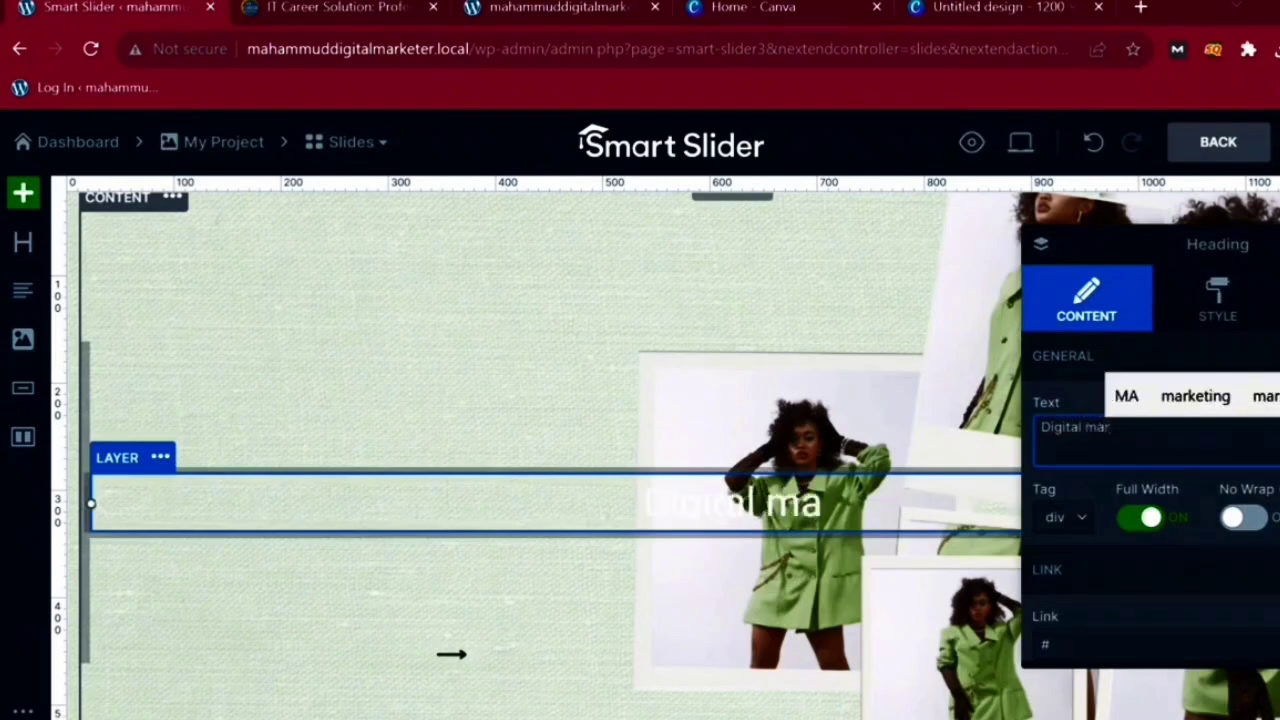
text(keting Services)
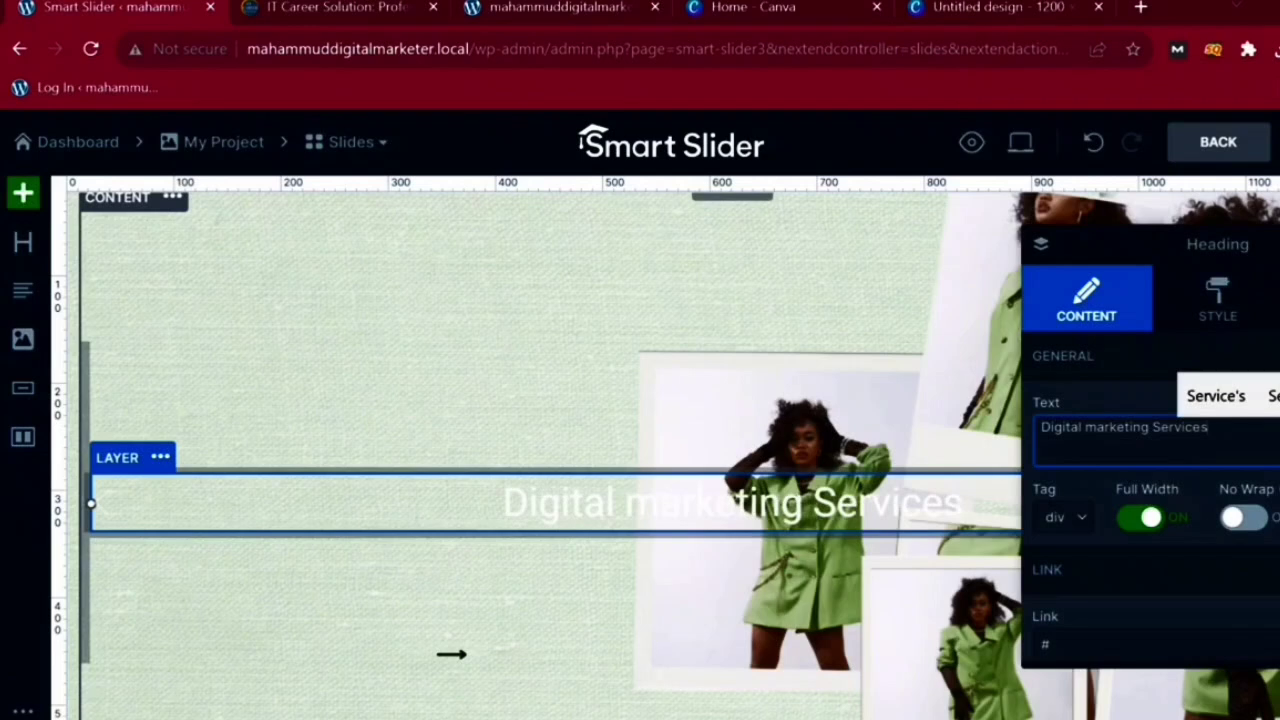
scroll(550, 455, down, 2)
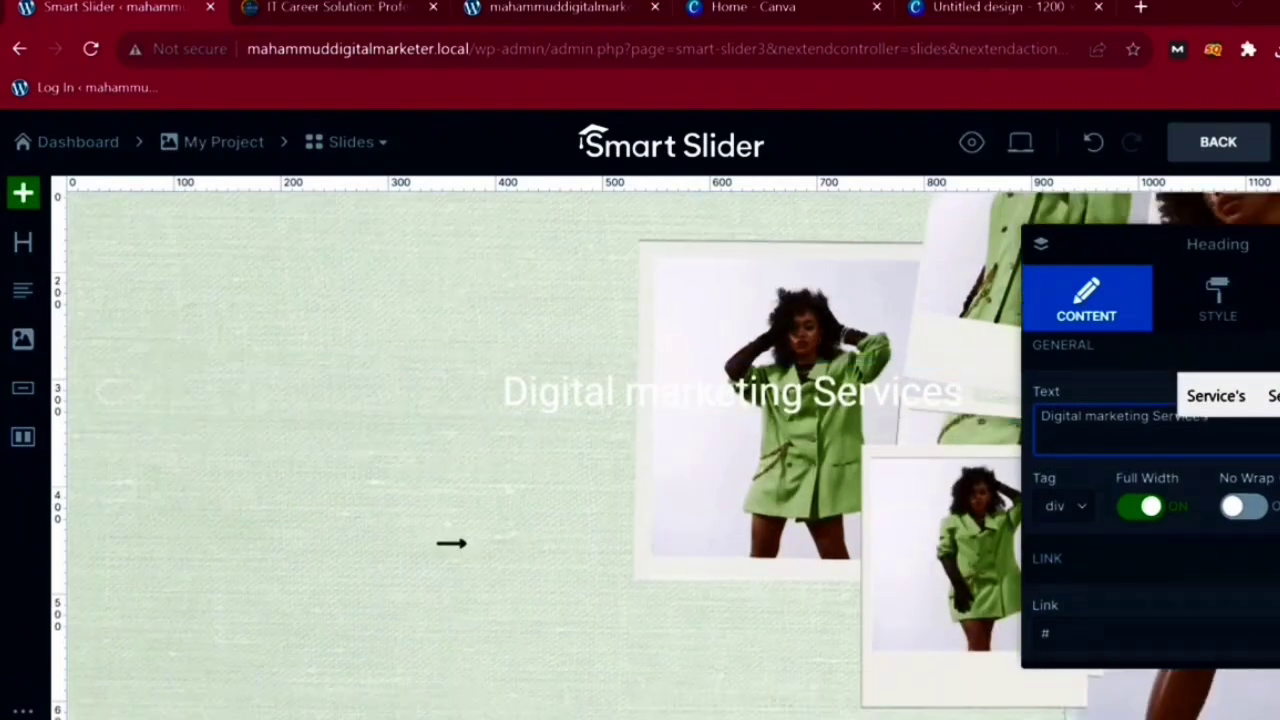
- Style the heading text left-aligned, black, with font weight 900
click(1217, 299)
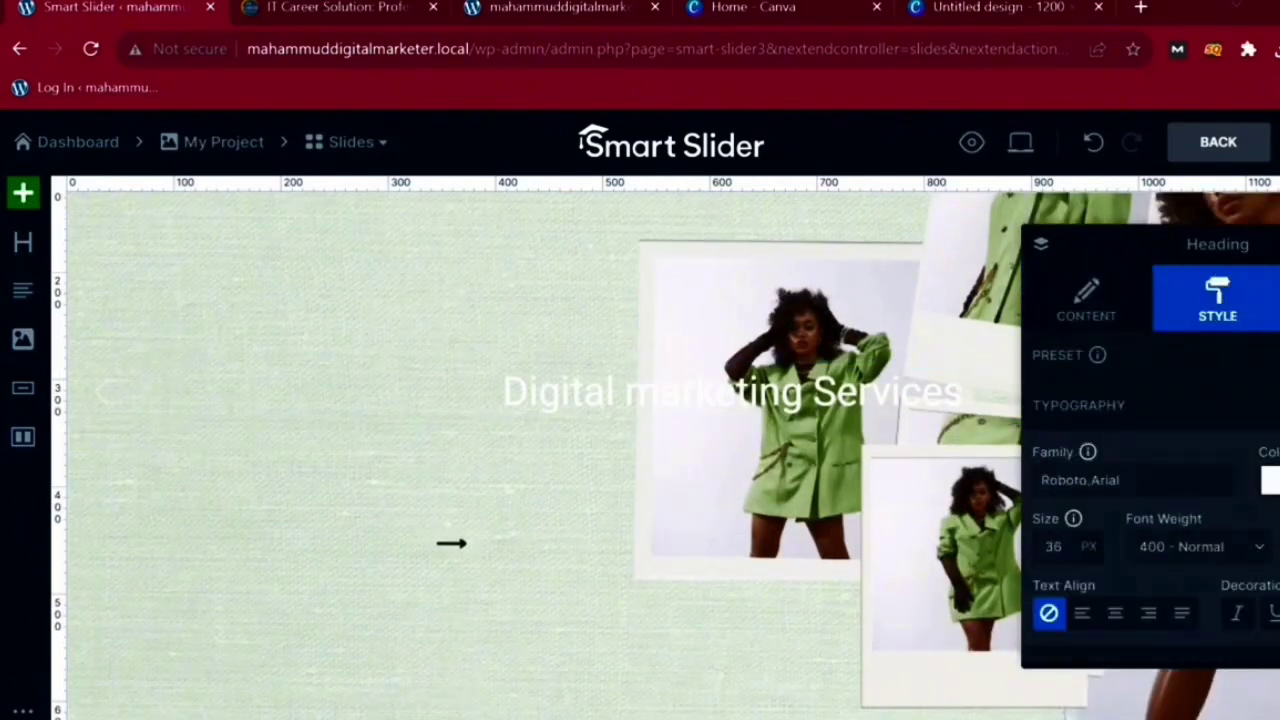
click(1081, 613)
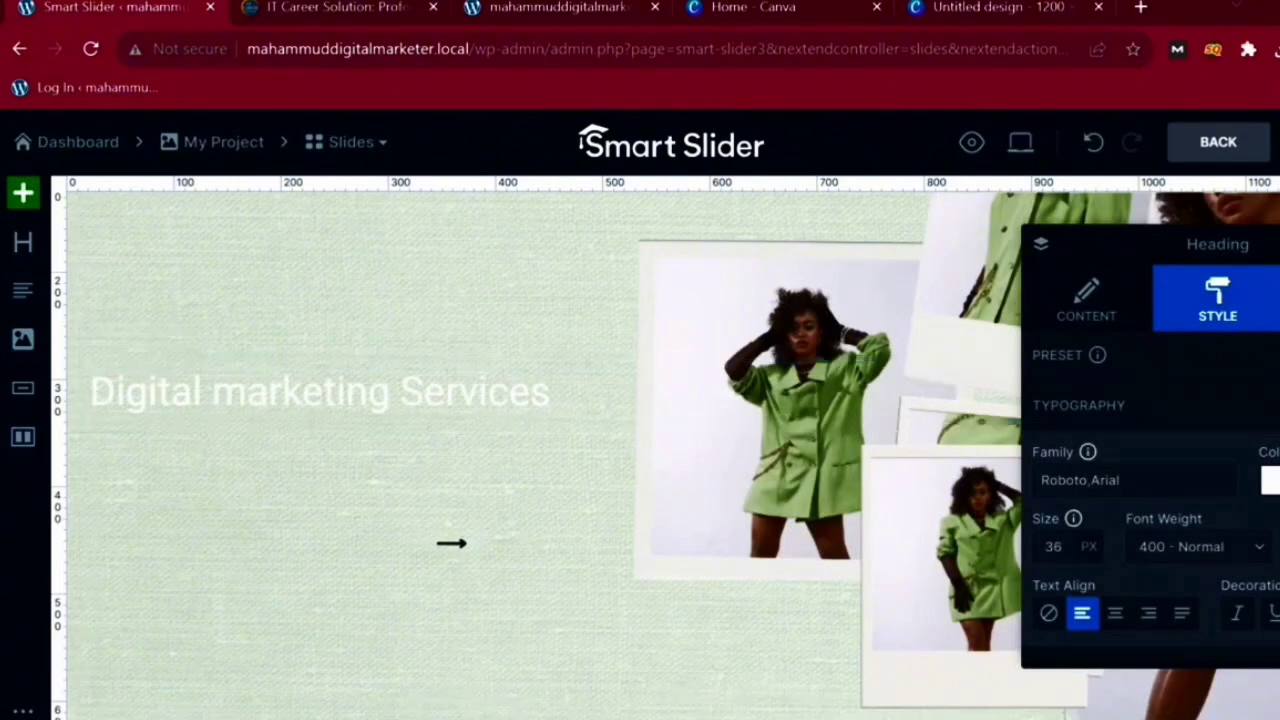
click(1271, 480)
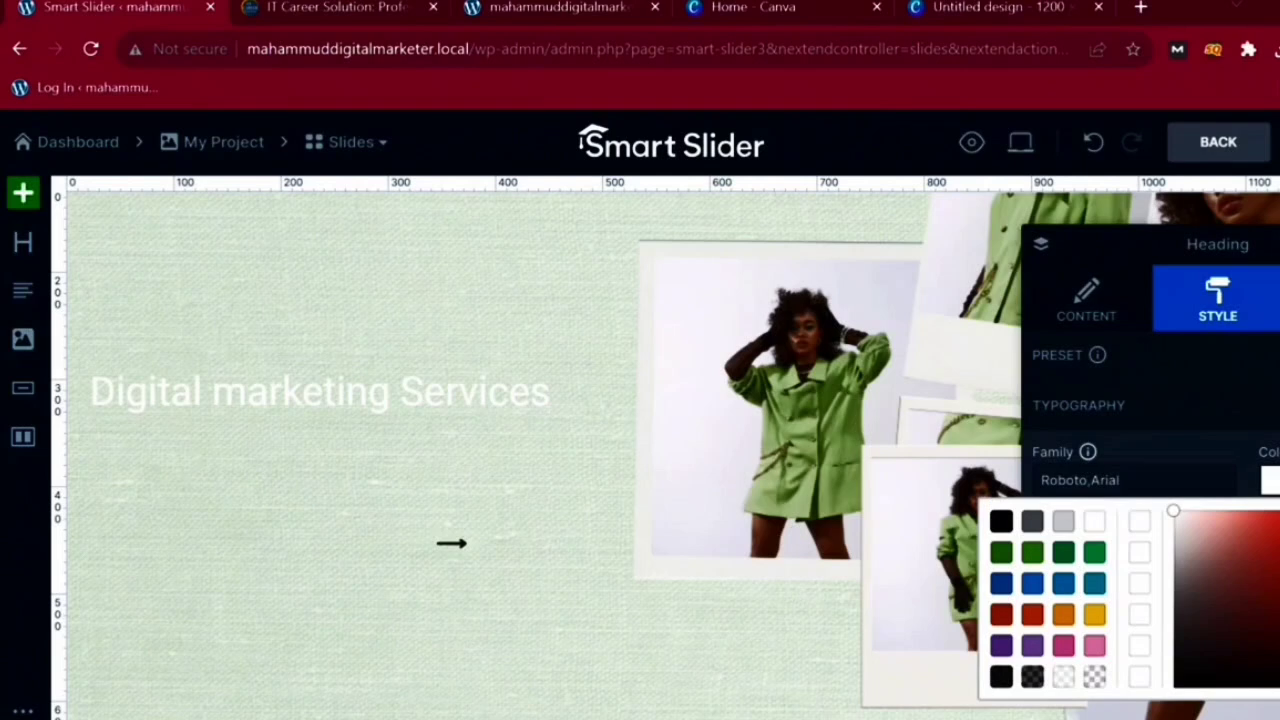
click(1001, 521)
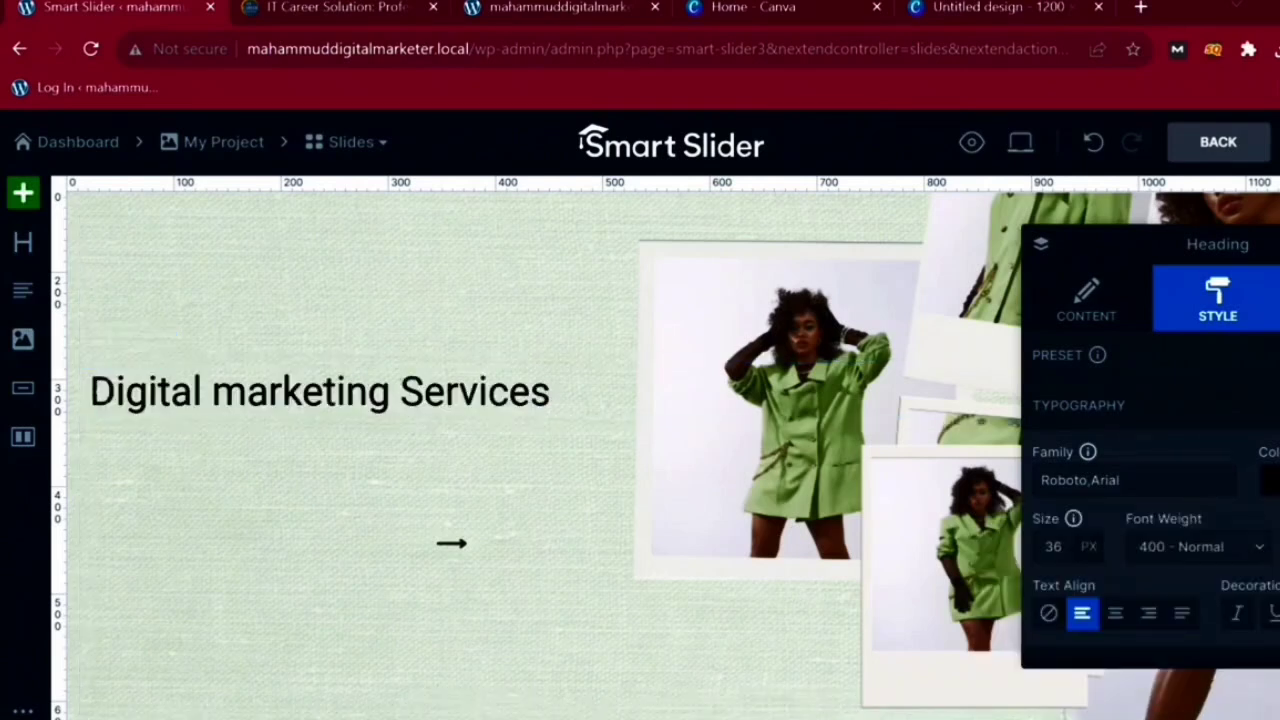
click(1199, 547)
click(1160, 521)
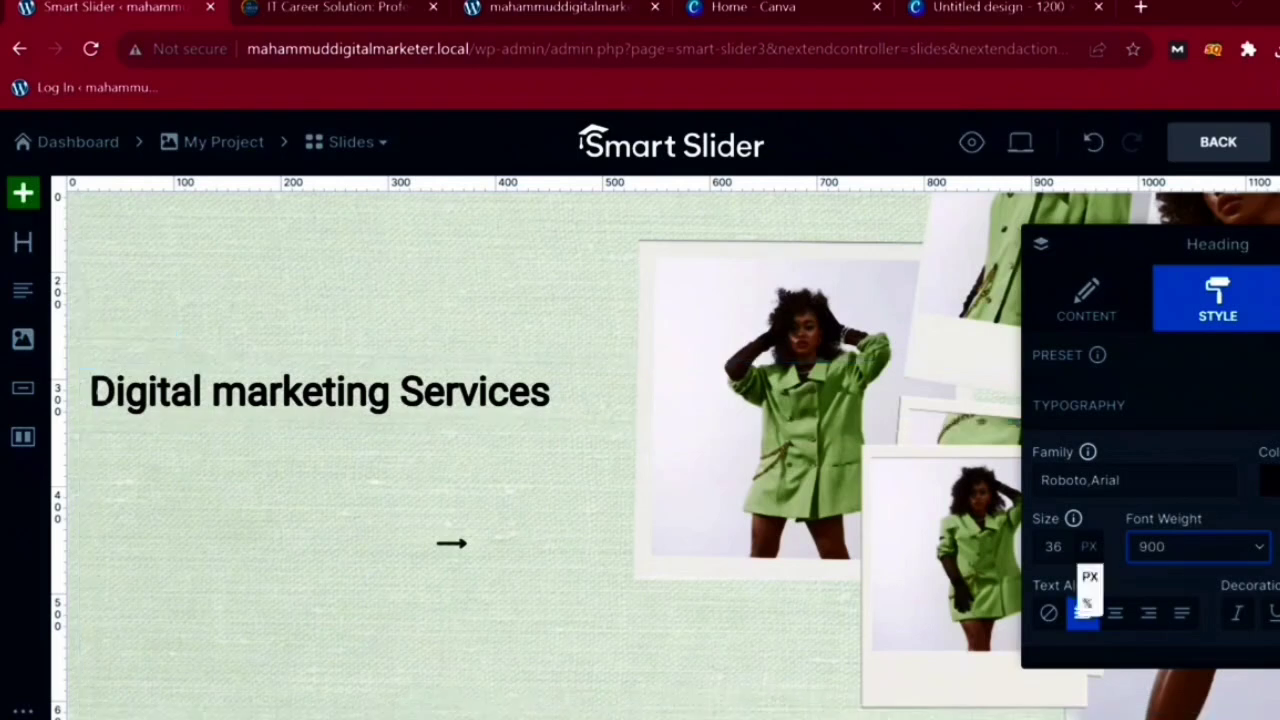
- Adjust the heading's opacity and align the layer to the slide's left
scroll(1086, 586, down, 2)
scroll(1150, 500, down, 2)
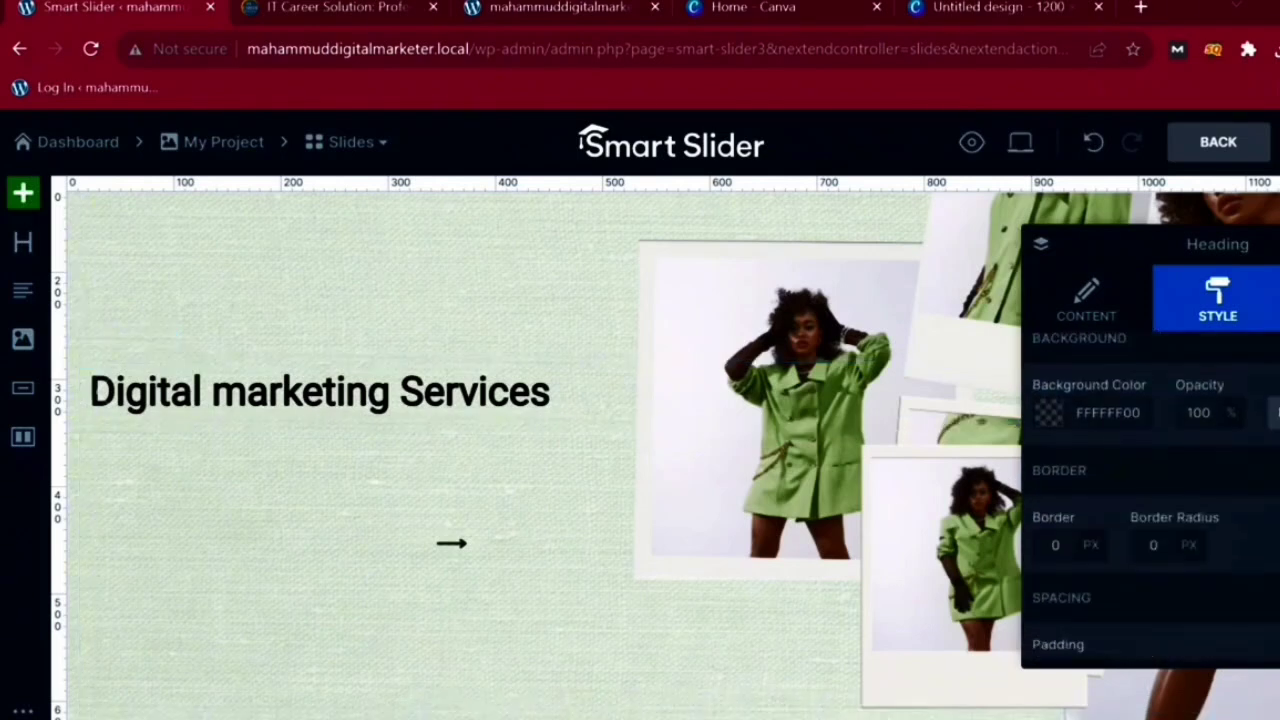
mouse_move(1242, 452)
mouse_down()
mouse_move(1186, 452)
mouse_move(1242, 452)
mouse_up()
scroll(1150, 500, down, 5)
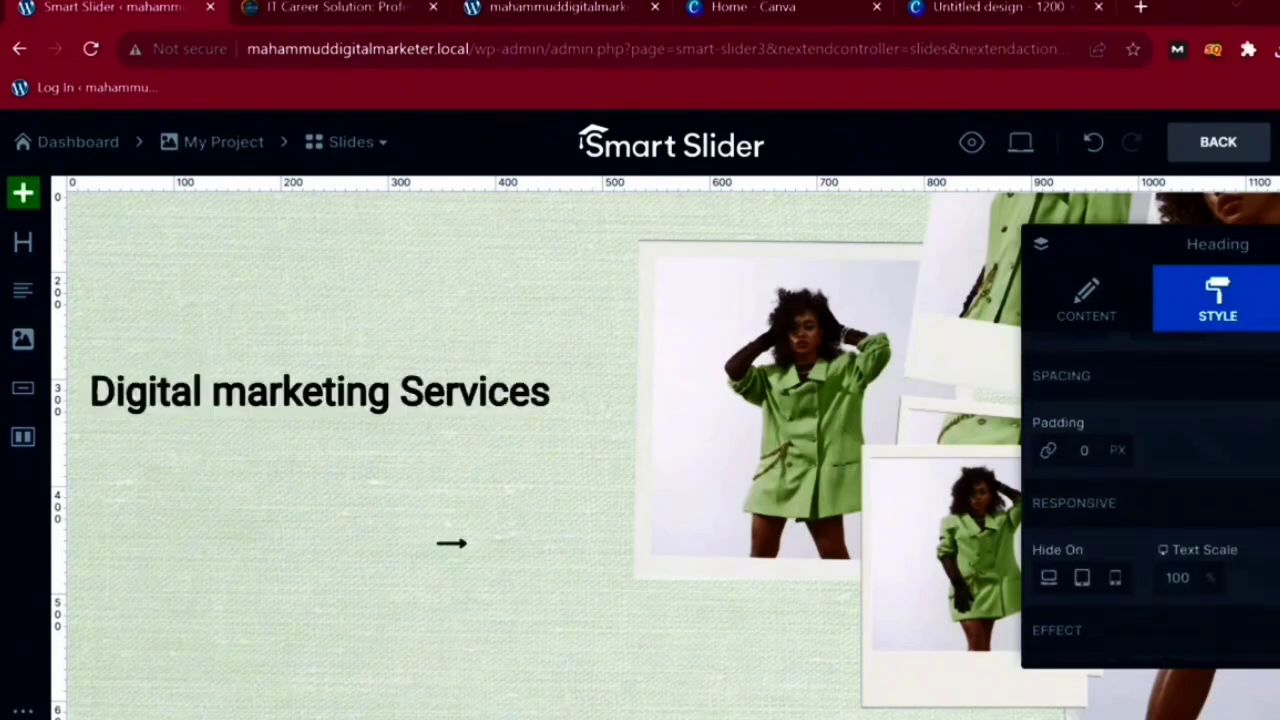
scroll(1150, 500, down, 2)
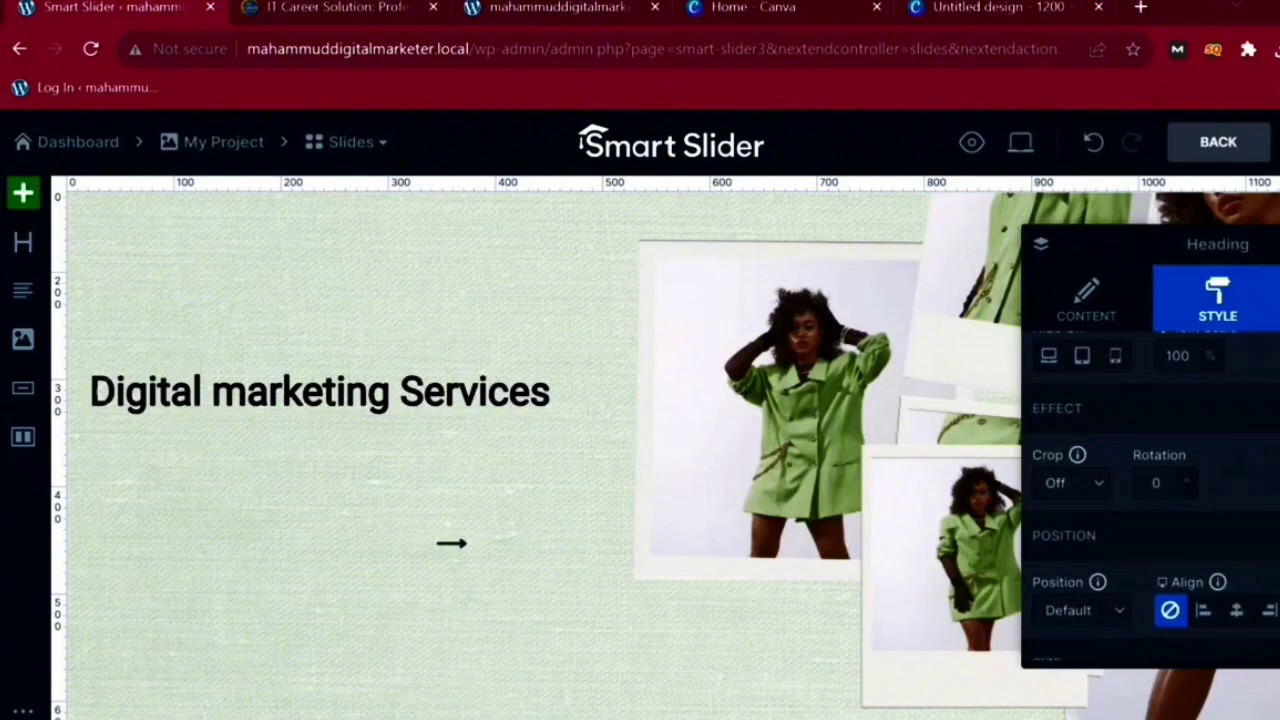
click(1156, 483)
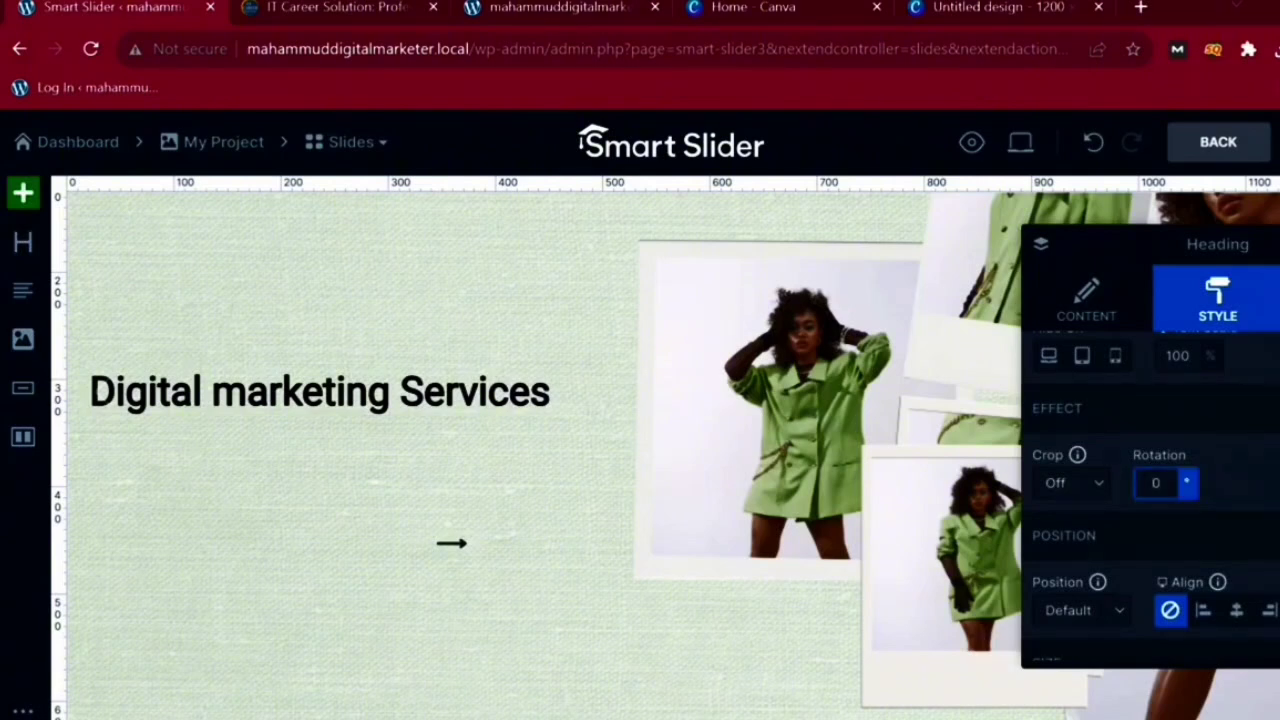
click(1203, 610)
scroll(1150, 500, down, 4)
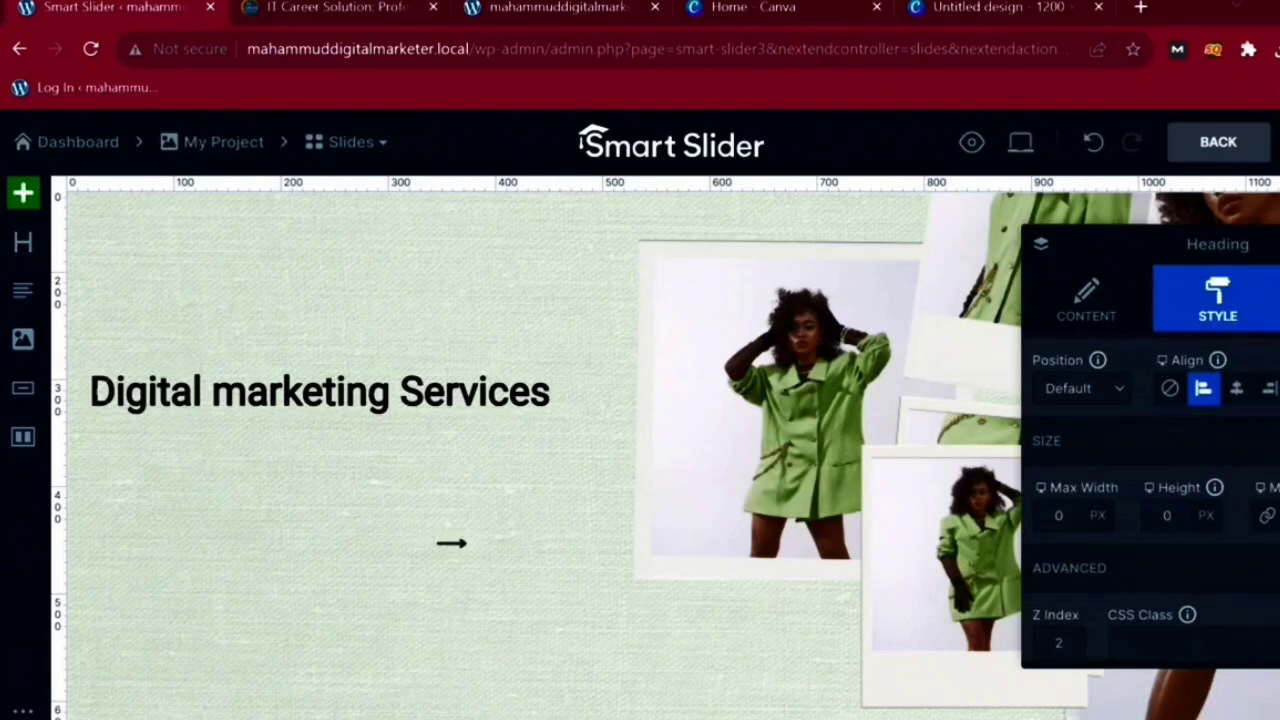
- Set heading margins to 10, 20, 20, 30 px and narrow its maximum width
click(1267, 516)
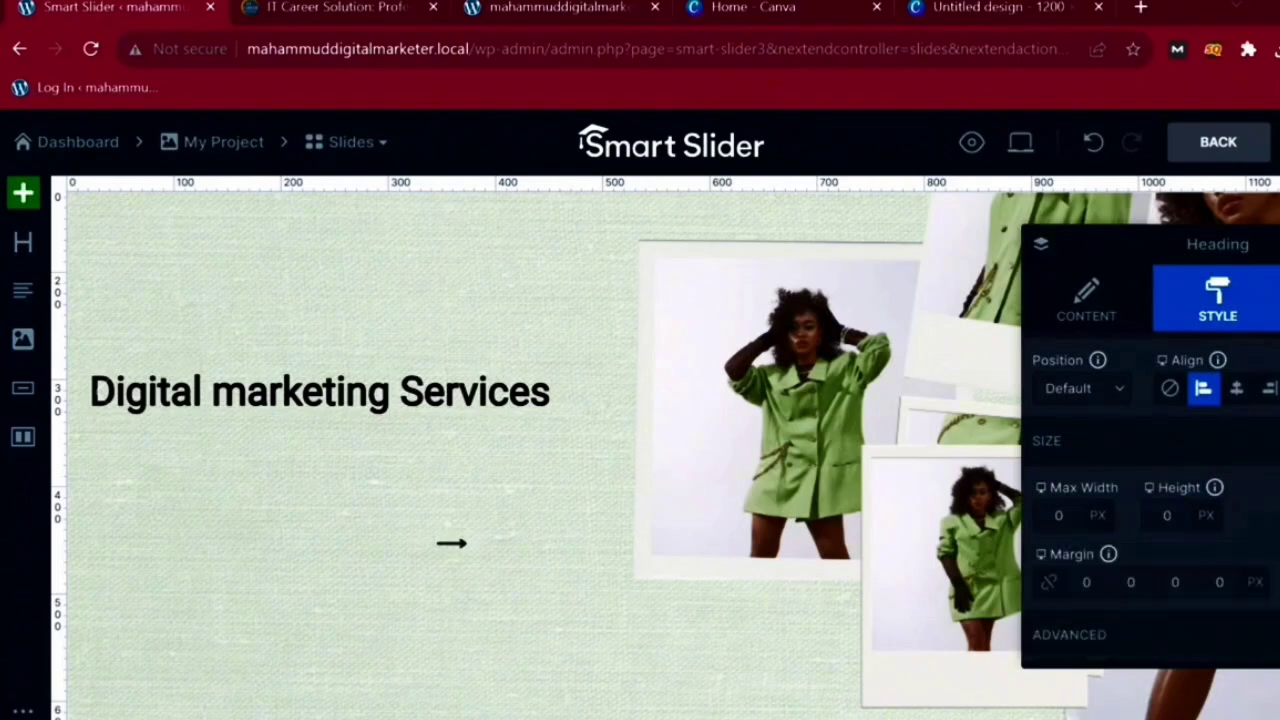
click(1087, 582)
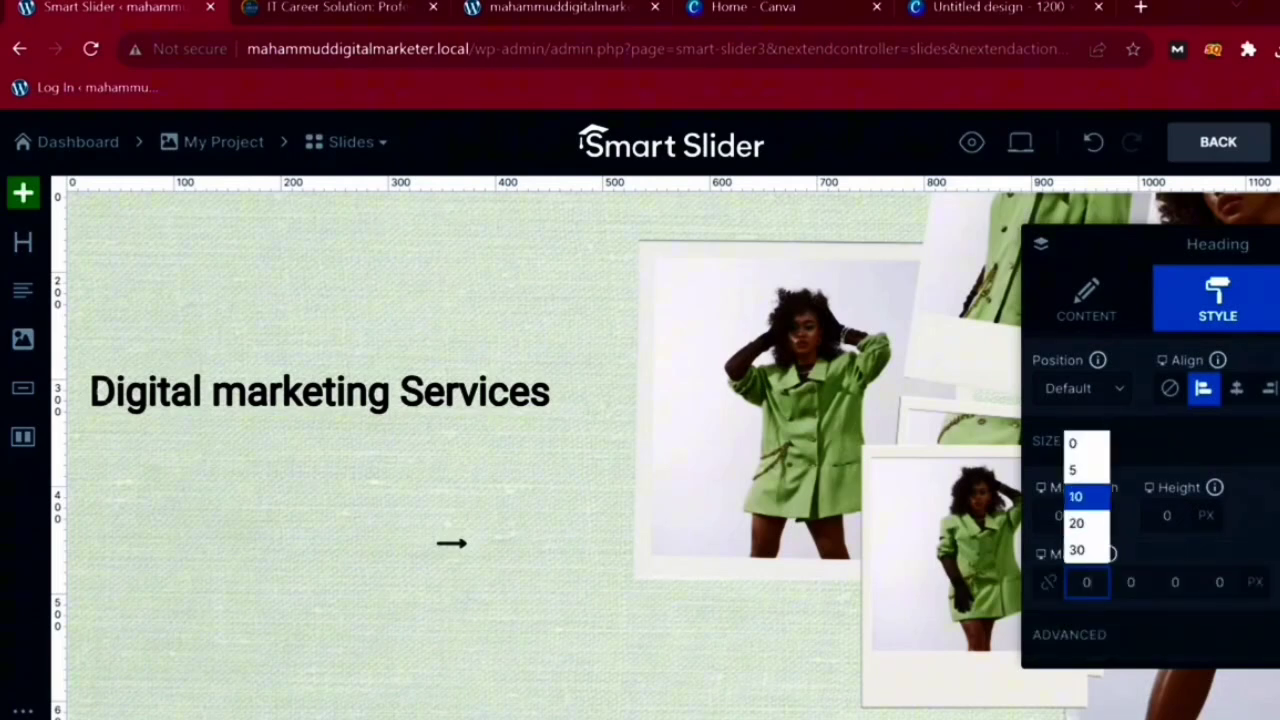
click(1086, 497)
click(1131, 582)
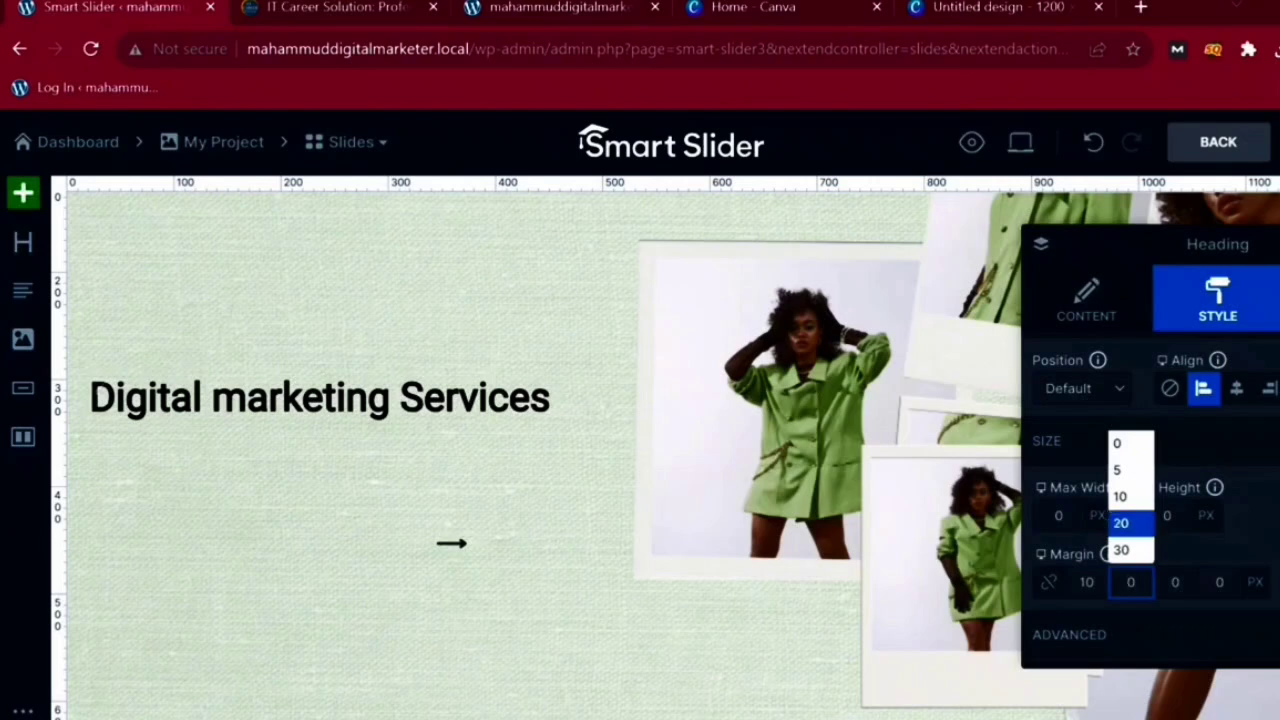
click(1131, 521)
click(1175, 582)
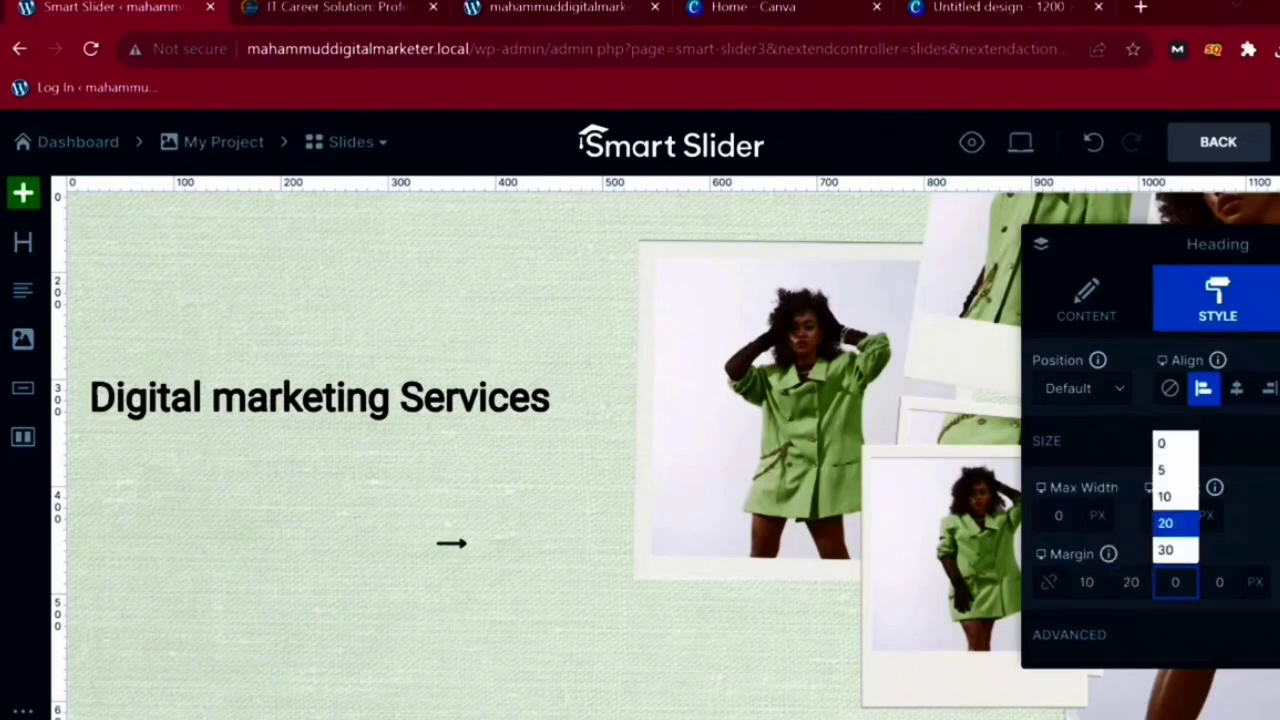
click(1172, 522)
click(1219, 582)
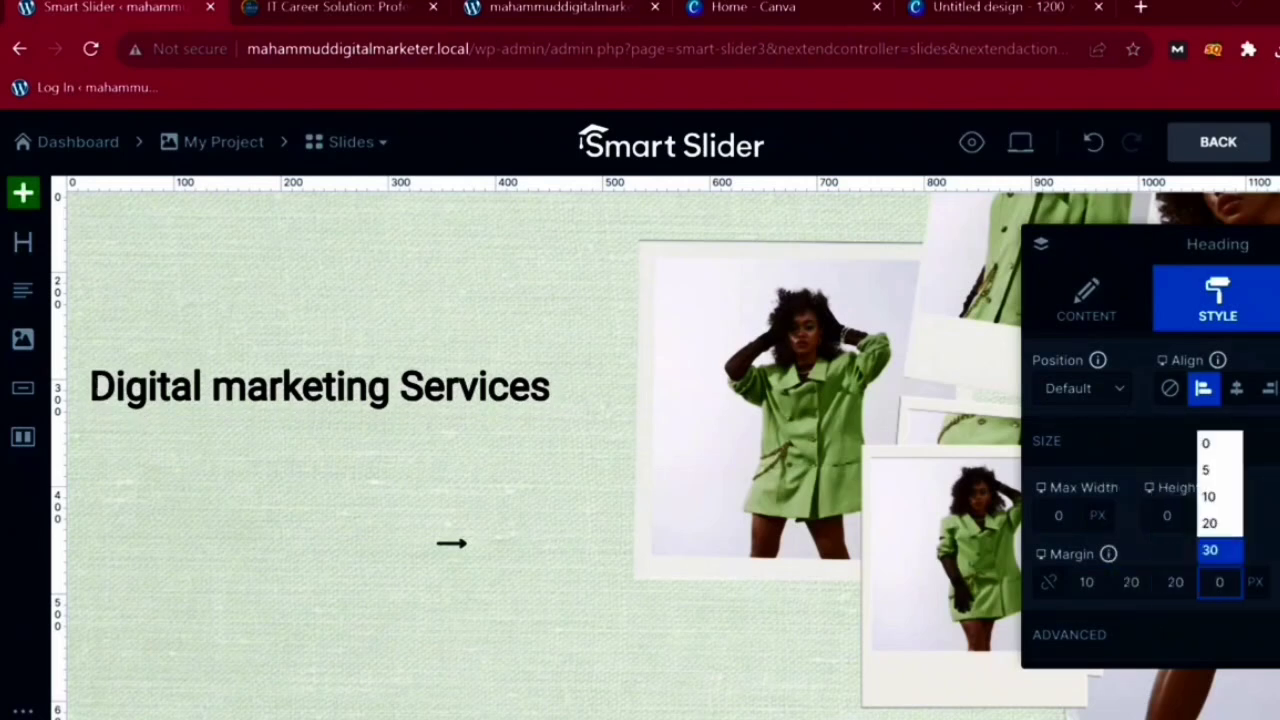
click(1216, 549)
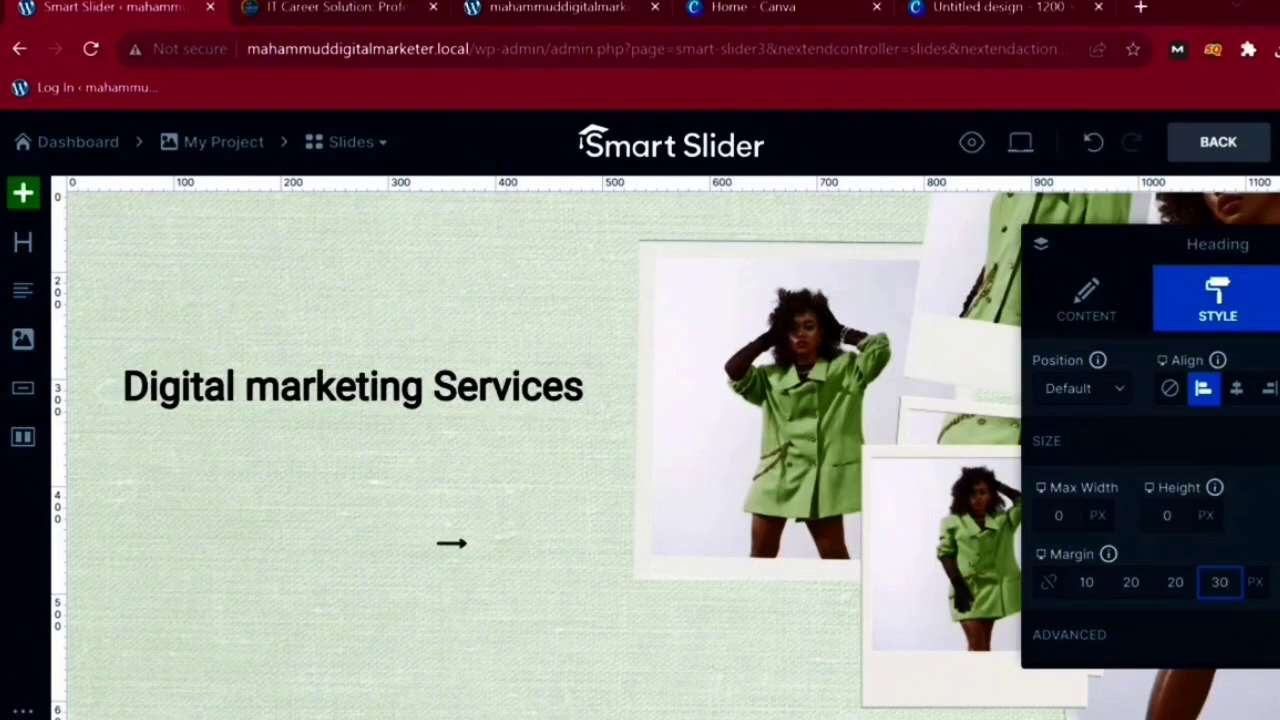
drag(124, 387, 236, 458)
drag(1218, 384, 593, 381)
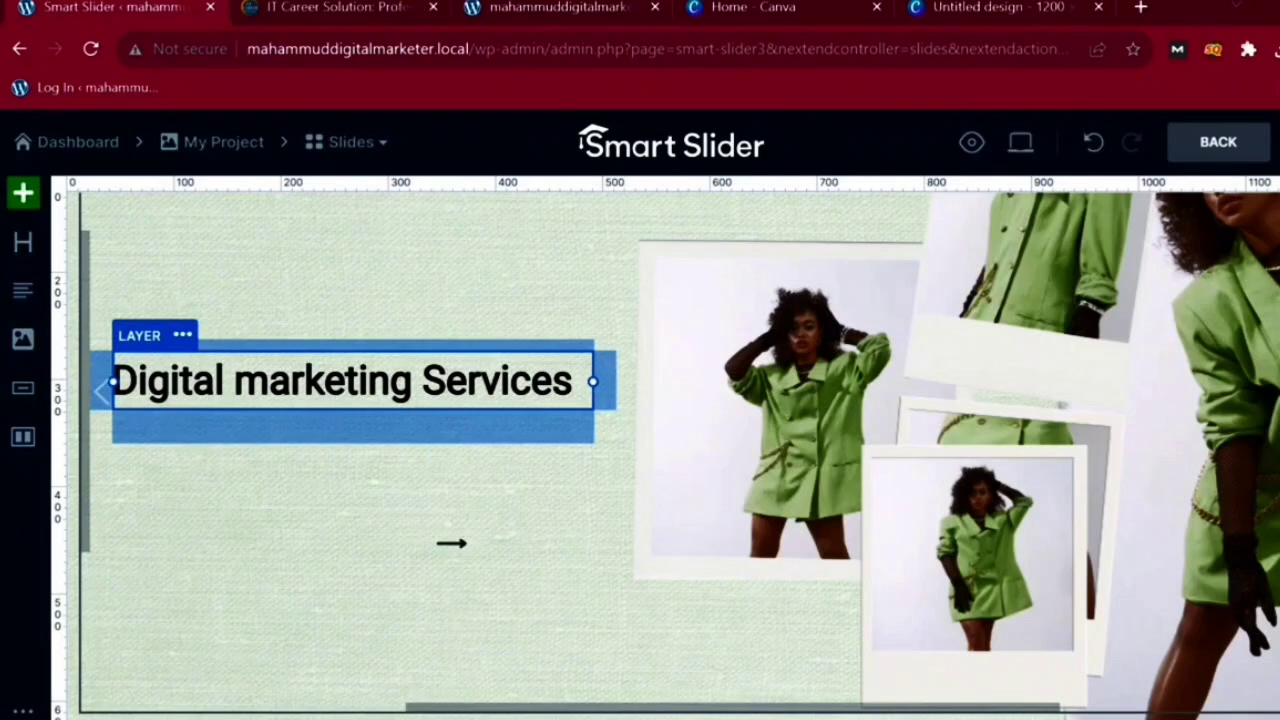
- Add a paragraph text layer below the heading and make its text black
key(Escape)
click(23, 291)
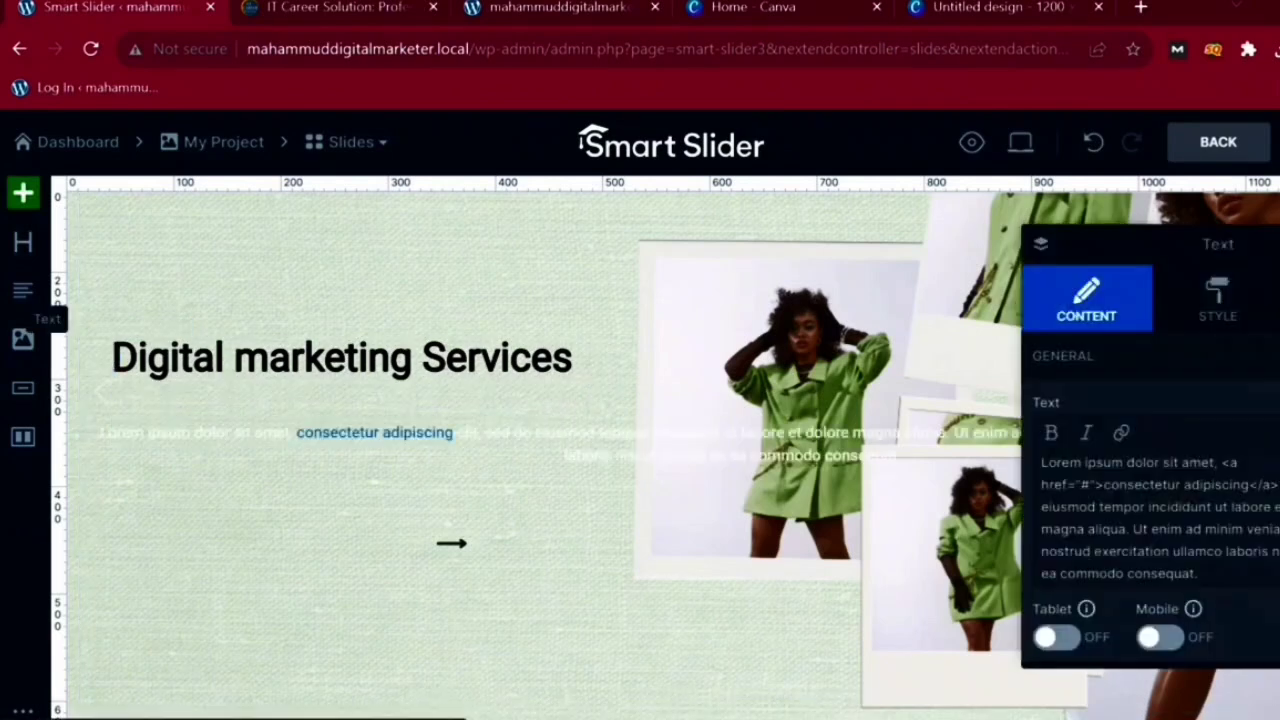
click(1212, 530)
click(1217, 299)
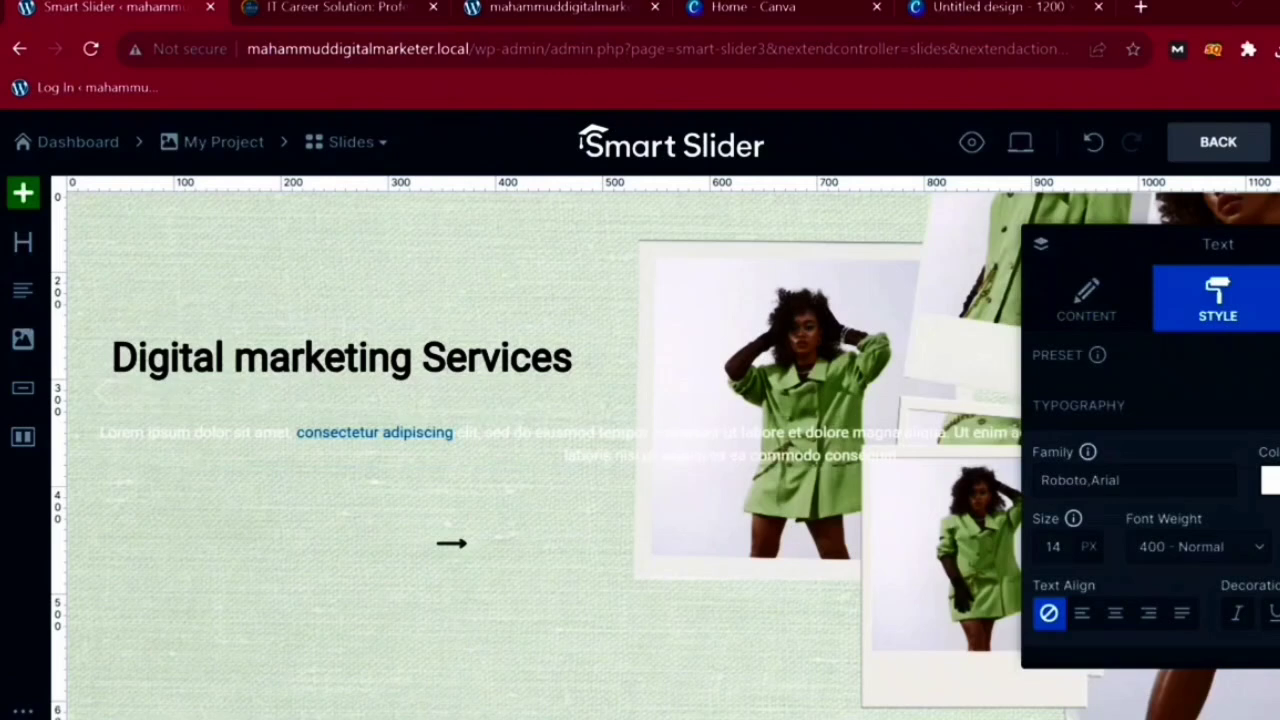
click(1271, 481)
click(1001, 521)
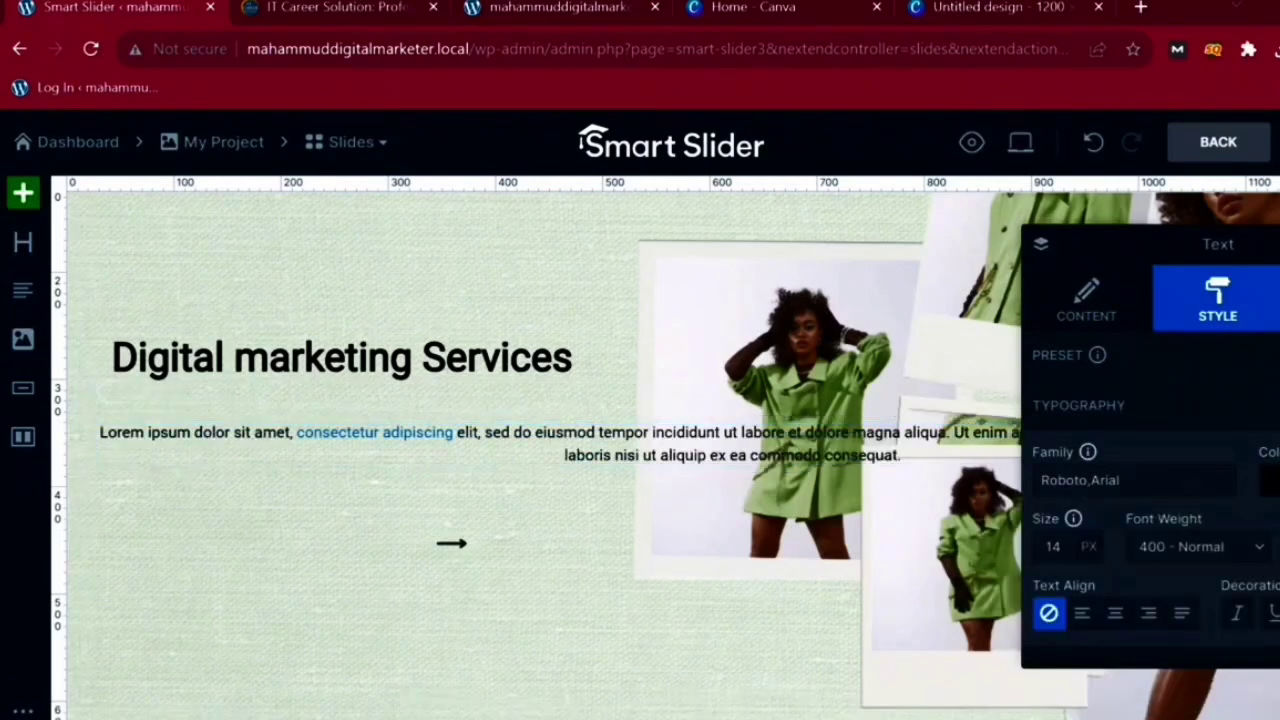
- Narrow the paragraph layer to about the heading's width so it wraps underneath
click(1279, 244)
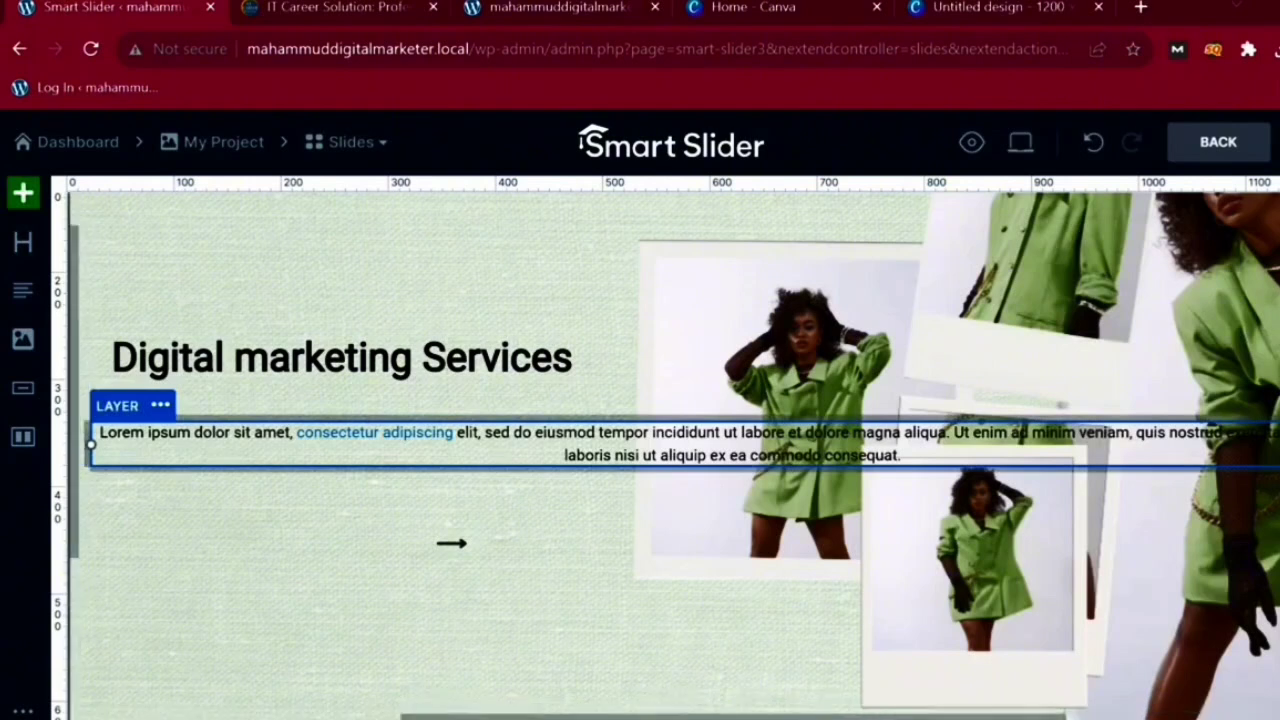
drag(1277, 444, 571, 444)
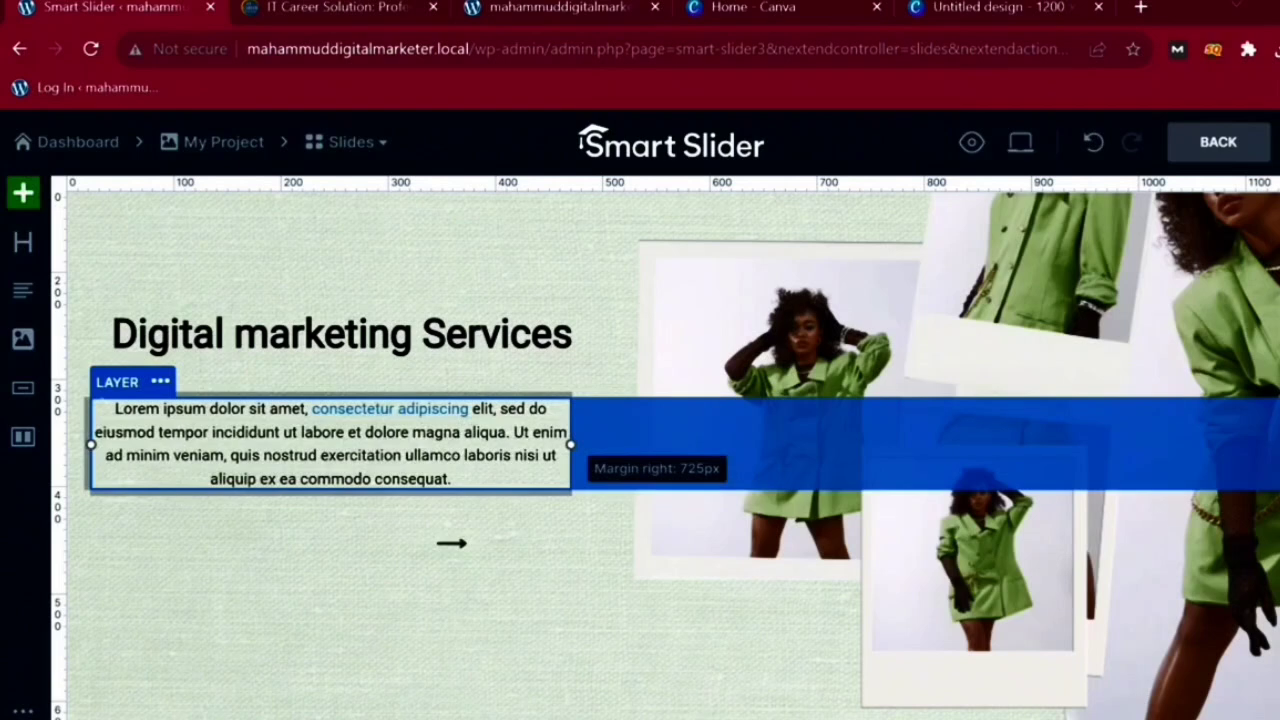
drag(571, 444, 571, 444)
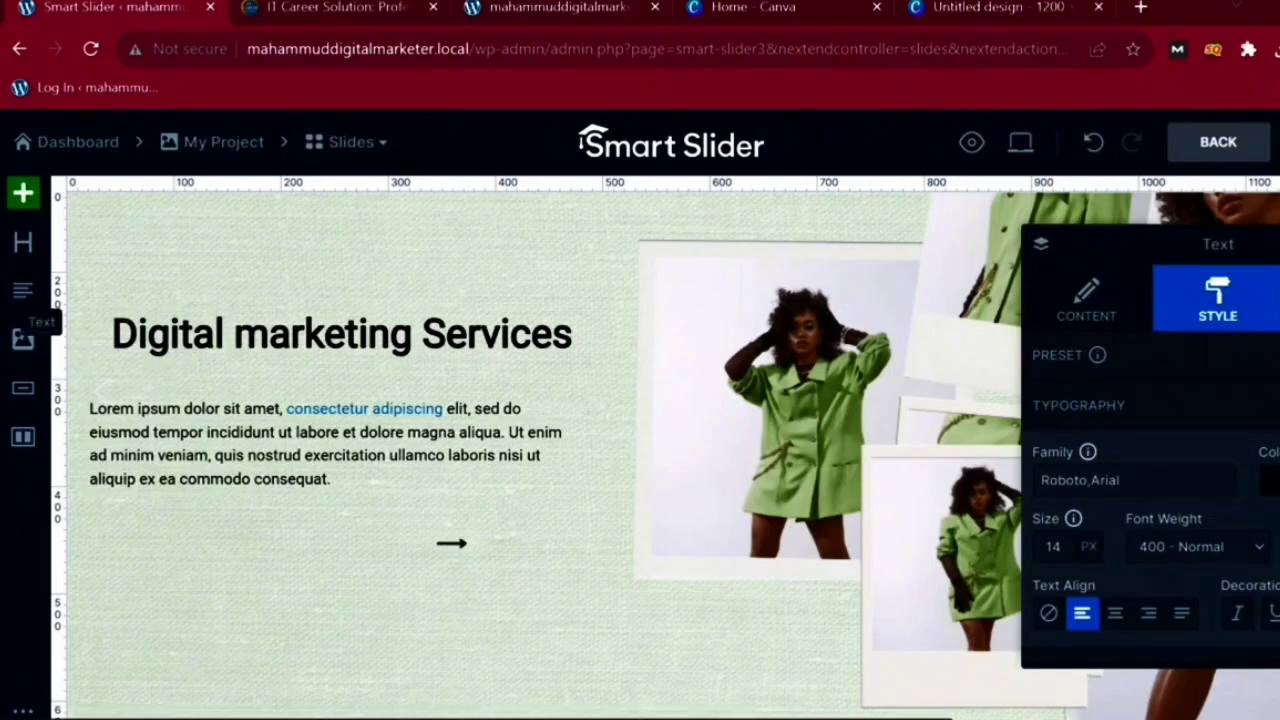
- Add a button layer and place it below the paragraph, aligned with its left edge
click(23, 387)
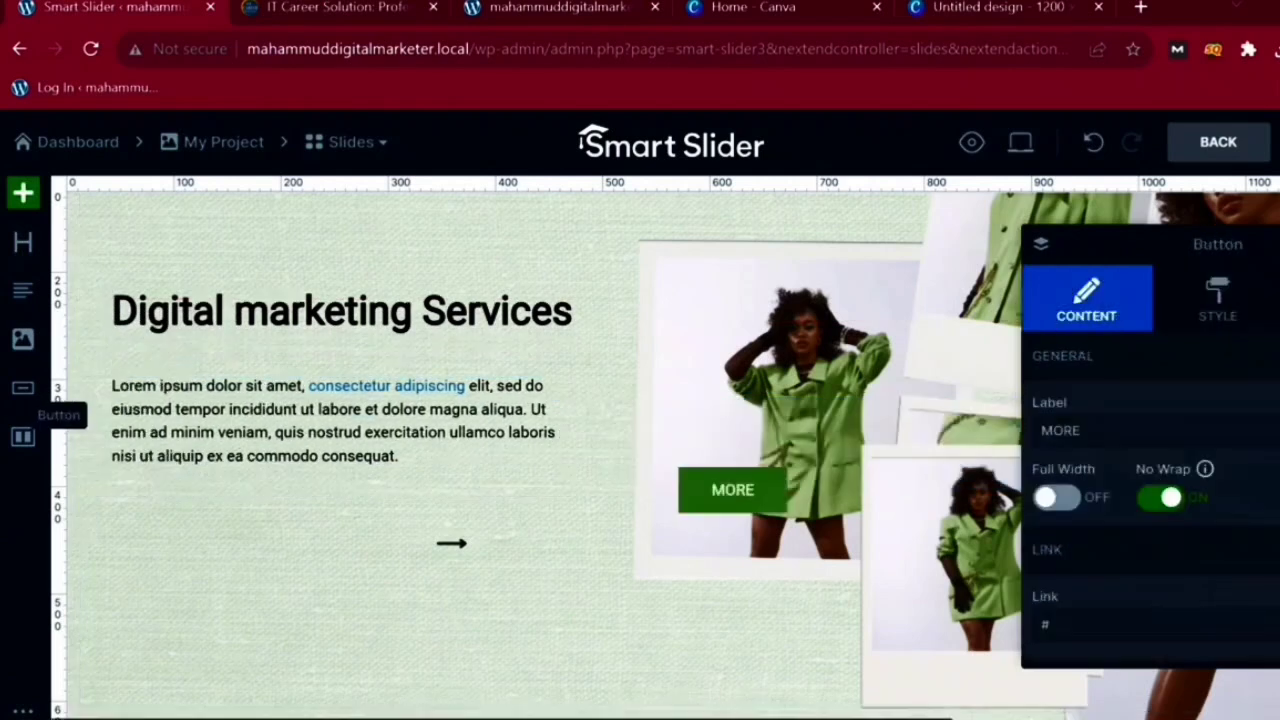
drag(733, 490, 319, 524)
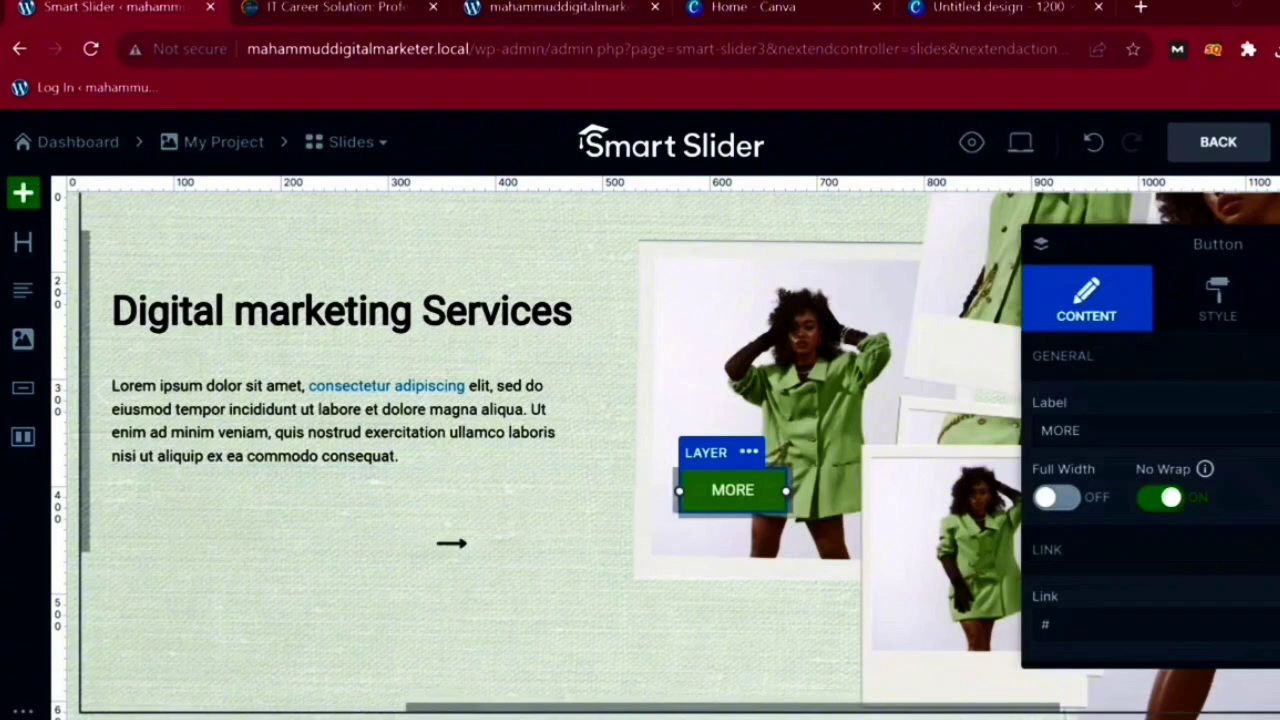
drag(733, 490, 333, 490)
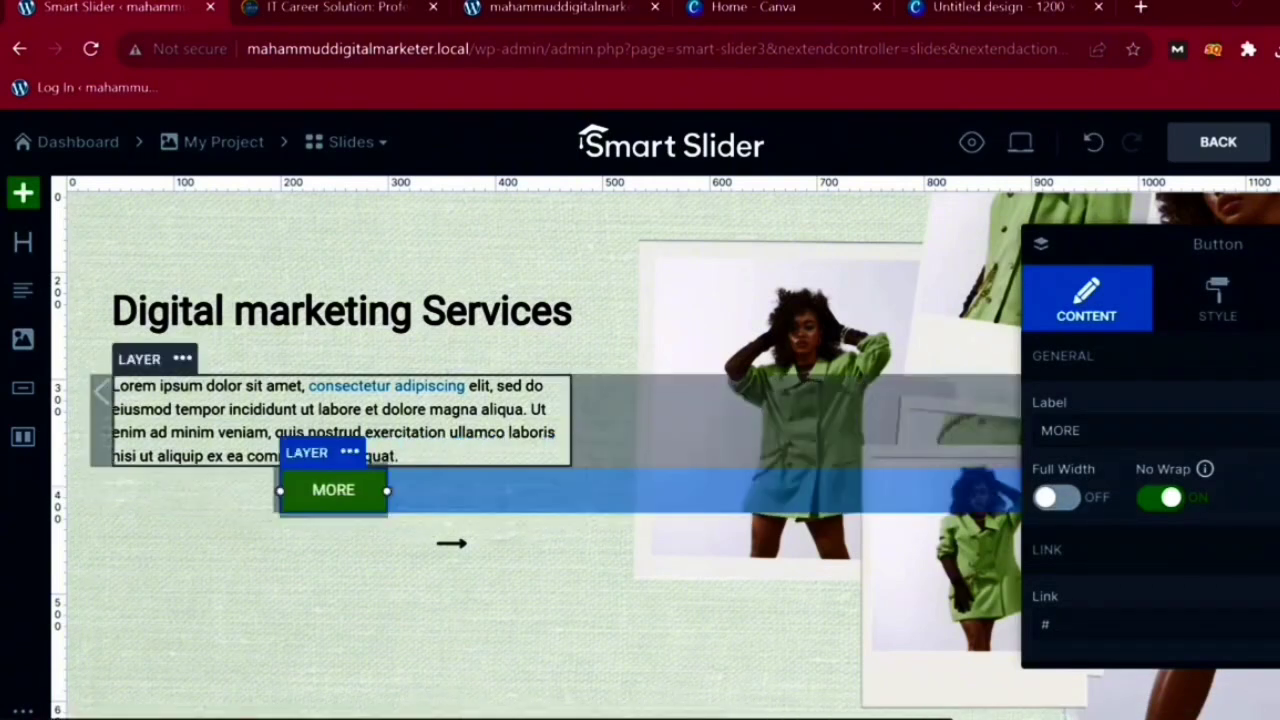
drag(333, 490, 180, 490)
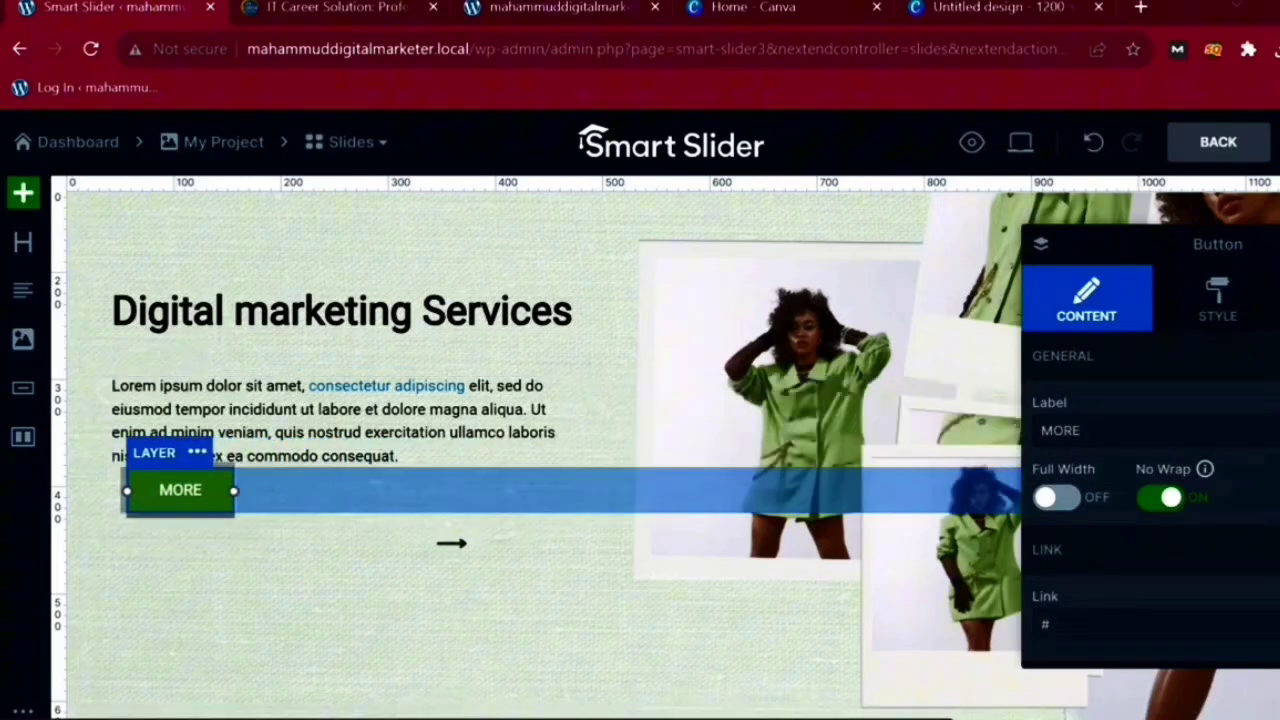
drag(180, 490, 307, 505)
drag(451, 543, 451, 543)
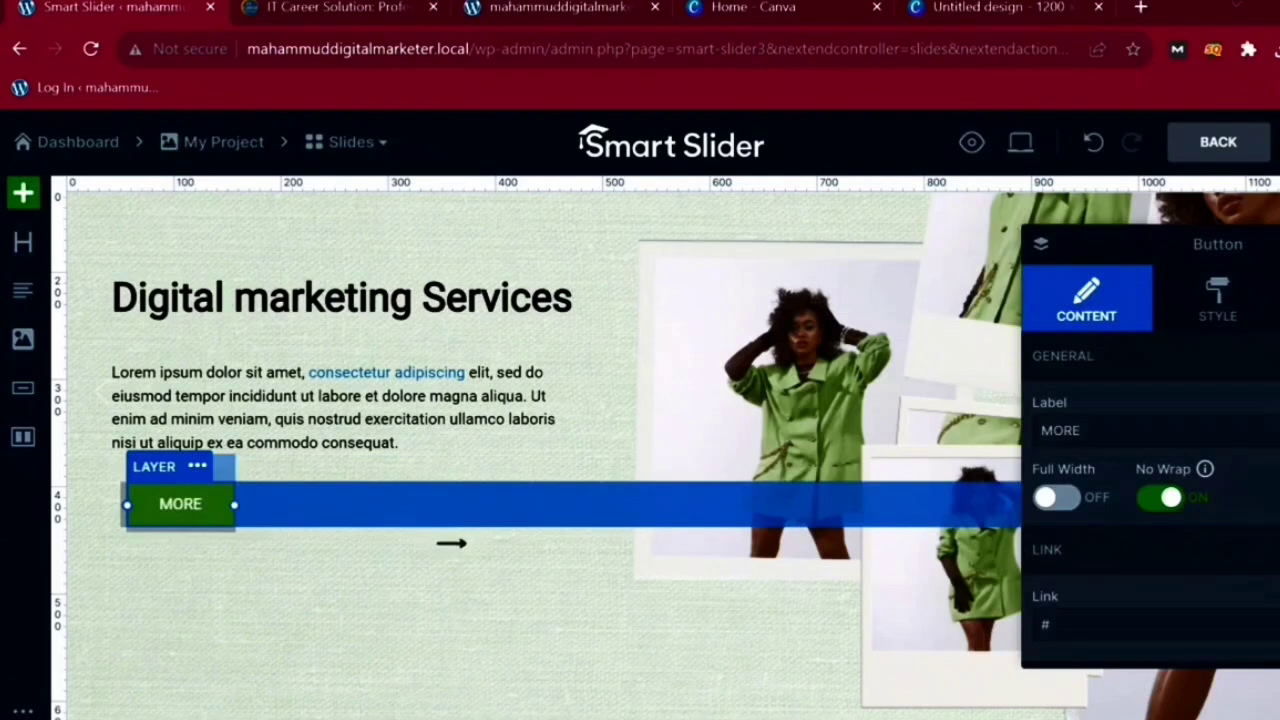
- Change the button label from MORE to 'Buy Now'
double_click(1060, 430)
text(Bu)
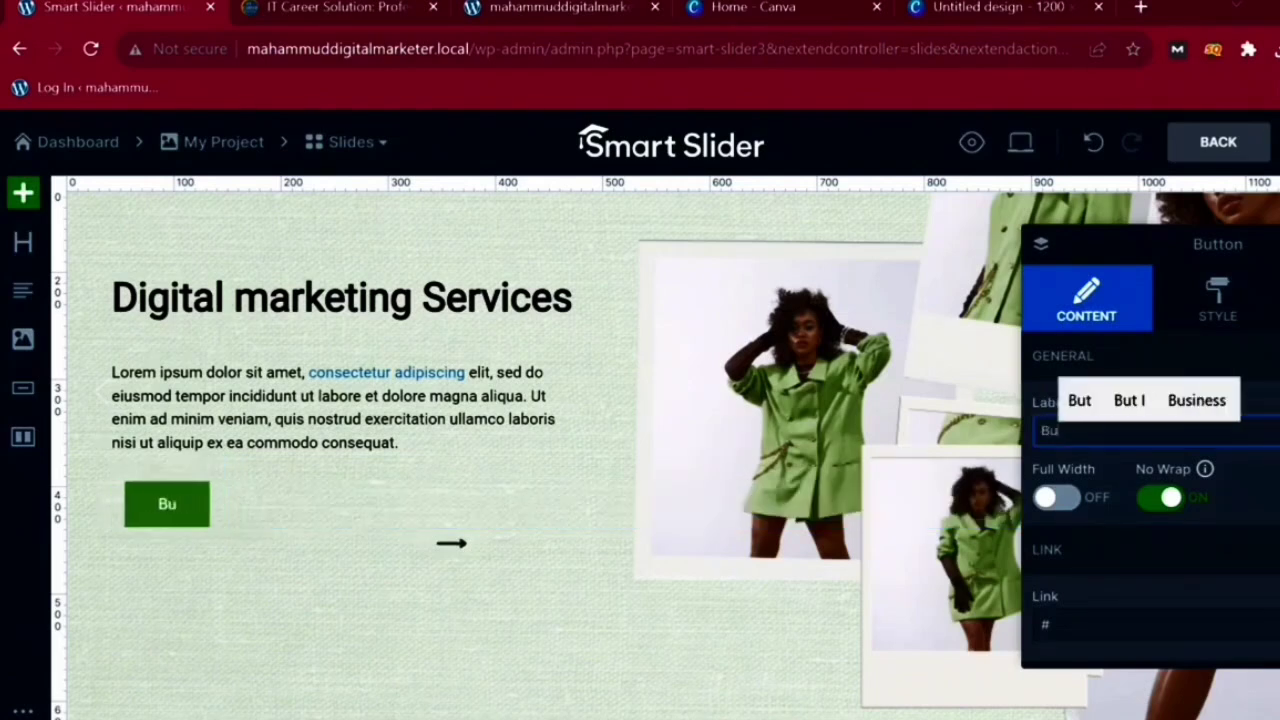
text(y Now)
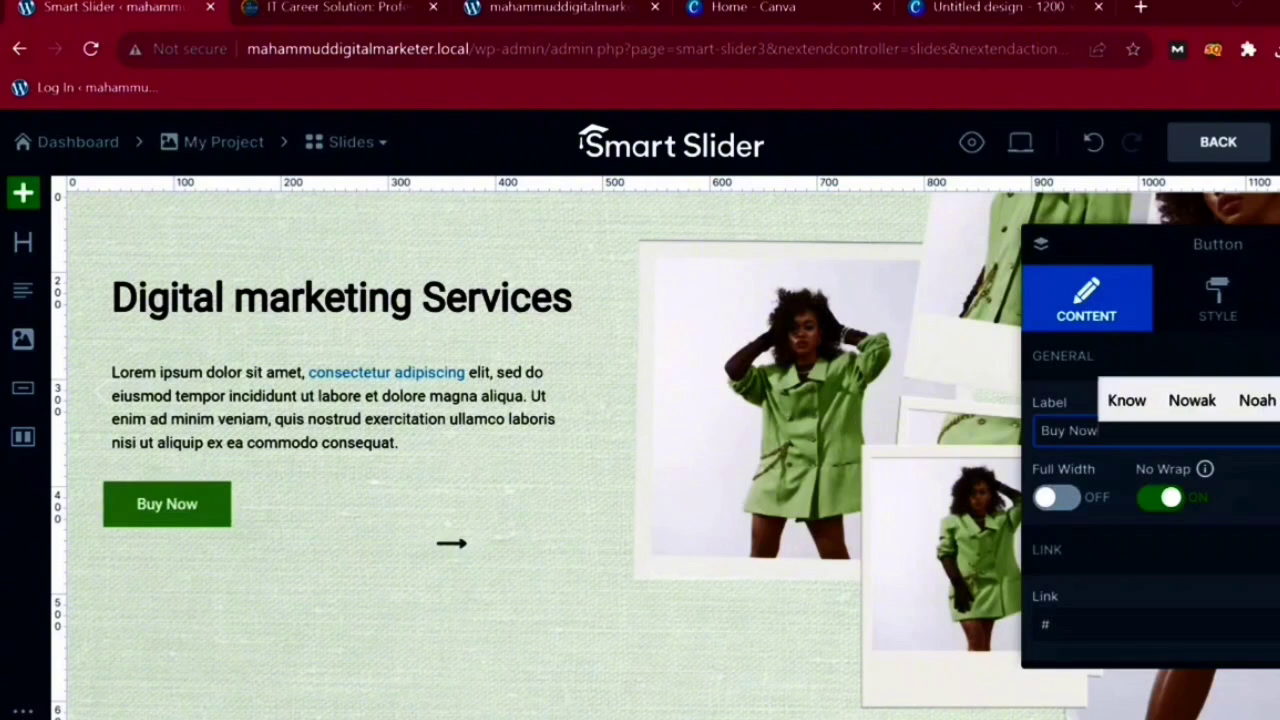
key(Tab)
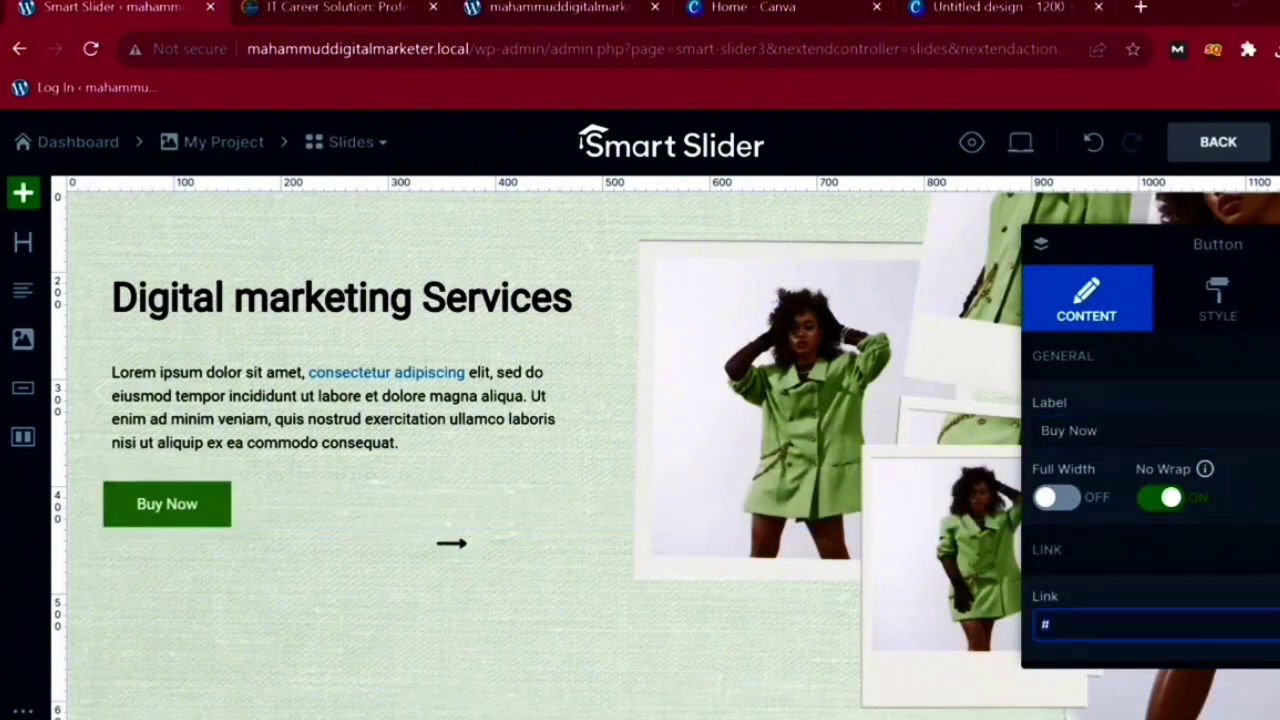
- Set the Buy Now button's text colour to white
click(1217, 299)
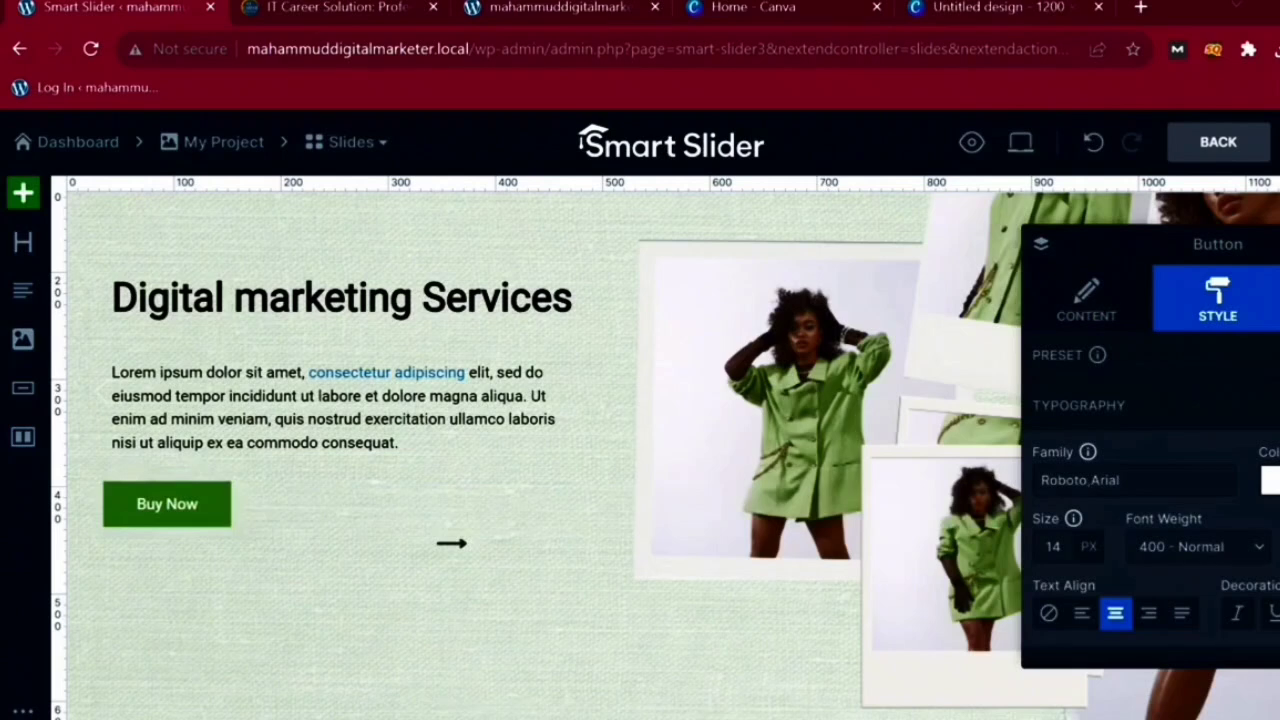
click(1270, 480)
click(1001, 521)
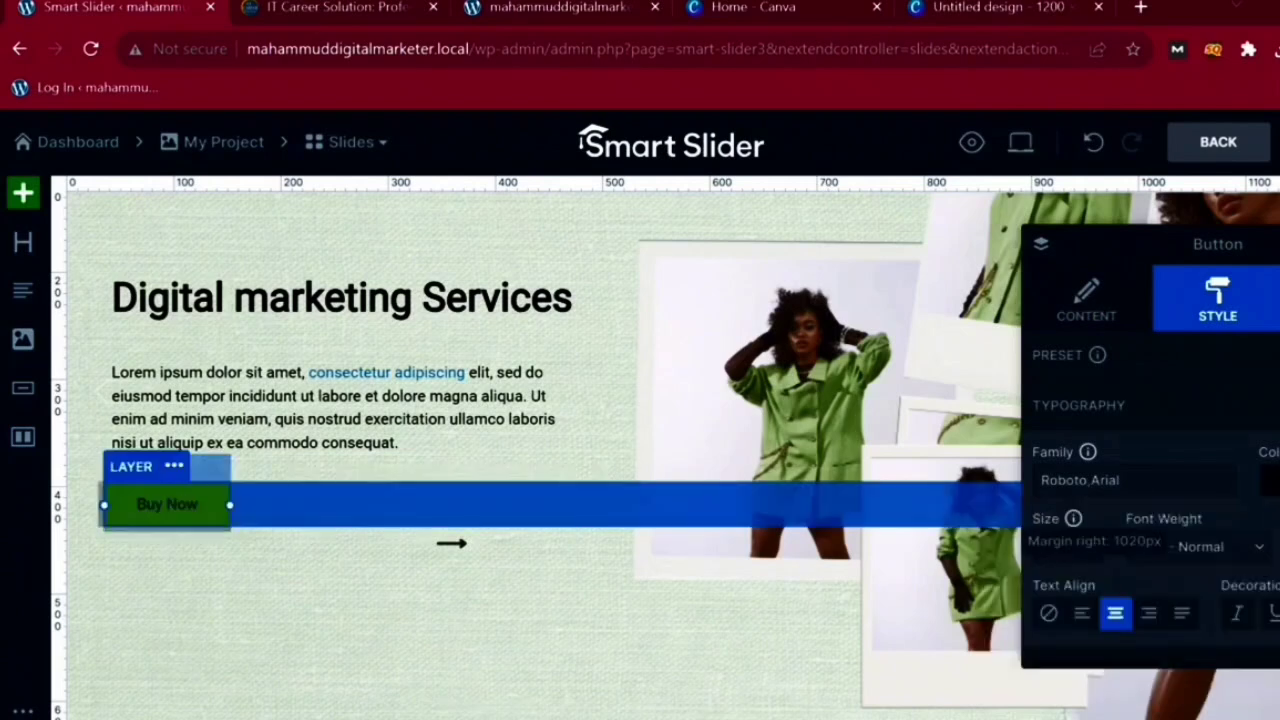
scroll(1150, 450, down, 2)
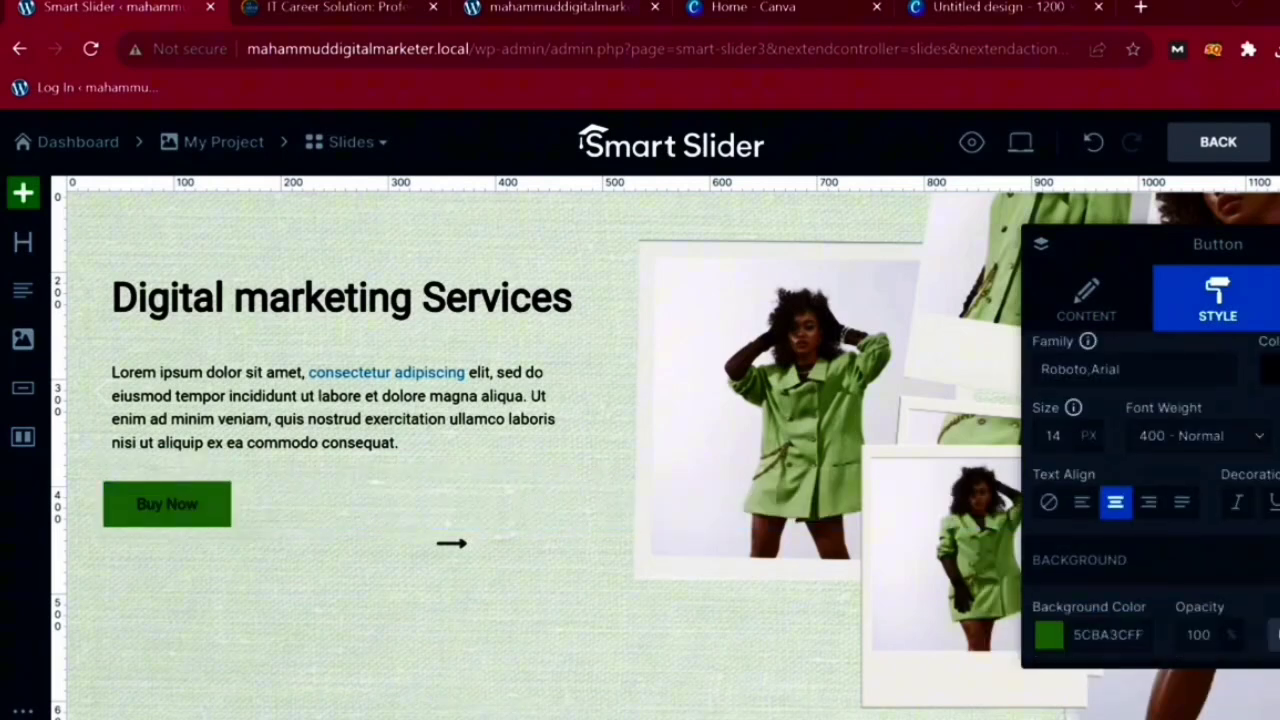
click(1270, 370)
click(1095, 410)
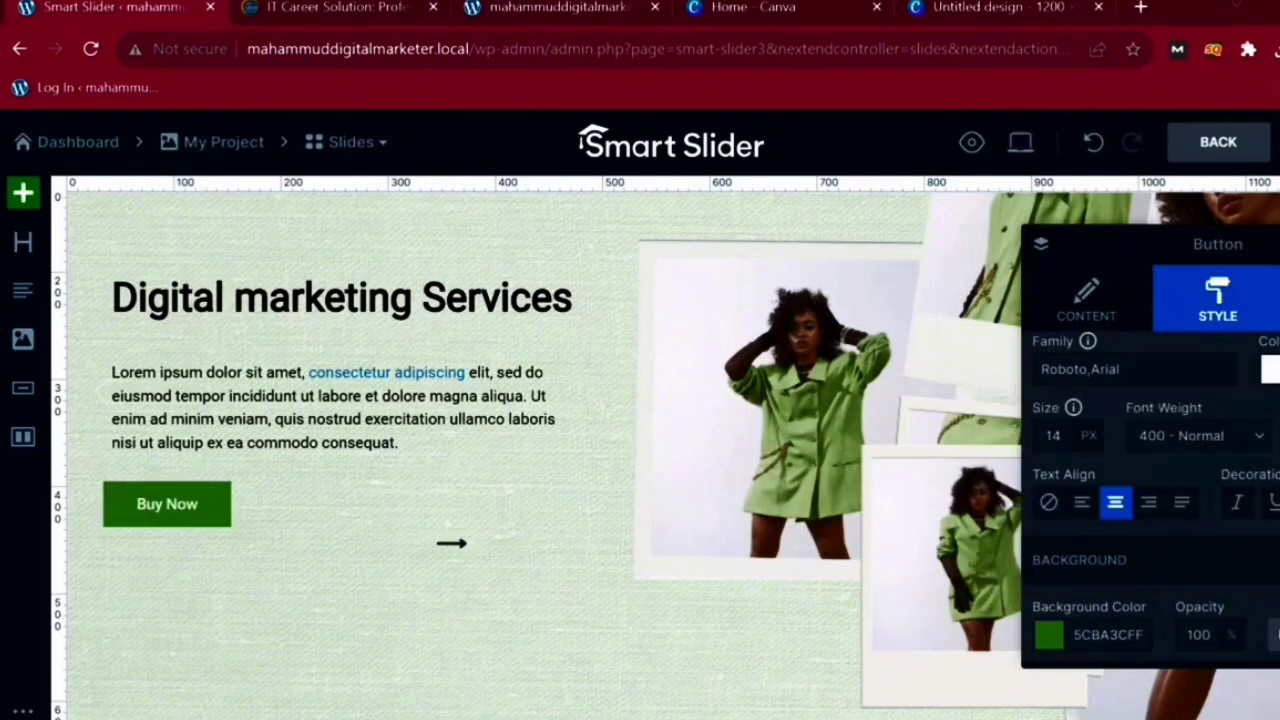
- Make the button background black (000000FF) and save the slide with Ctrl+S
scroll(1150, 500, down, 2)
click(1049, 412)
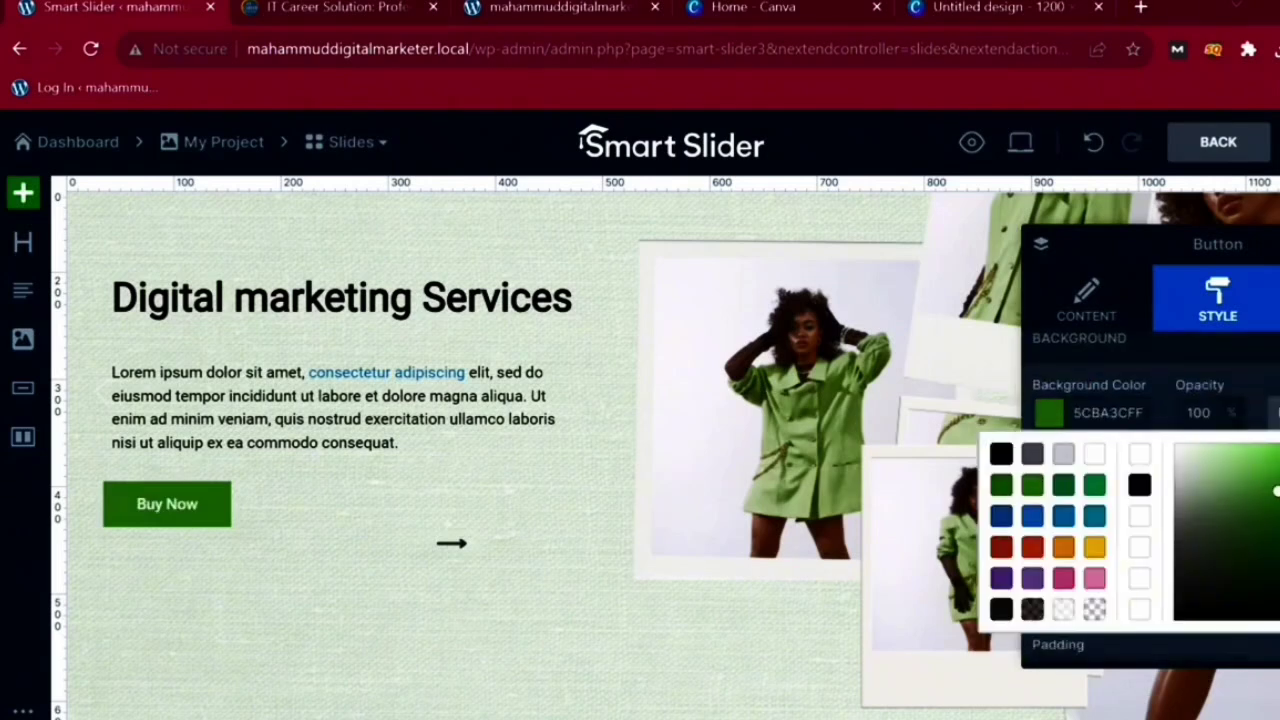
click(1001, 454)
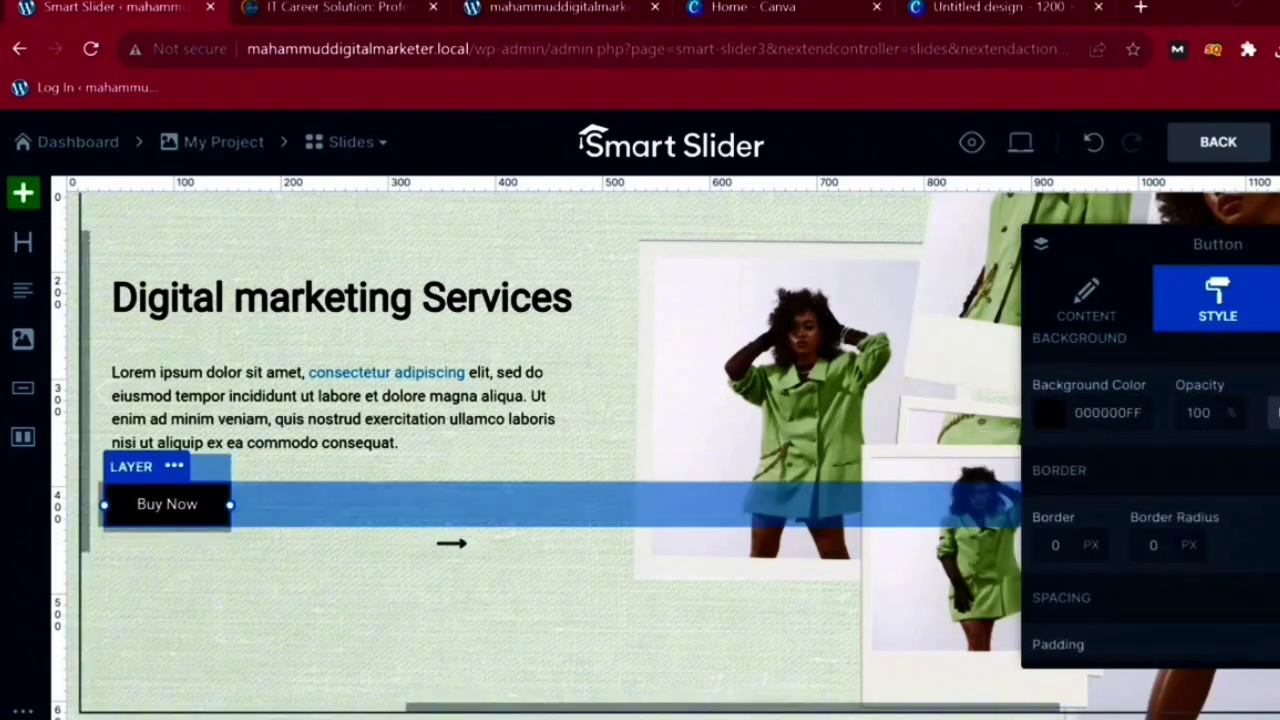
scroll(1150, 500, down, 4)
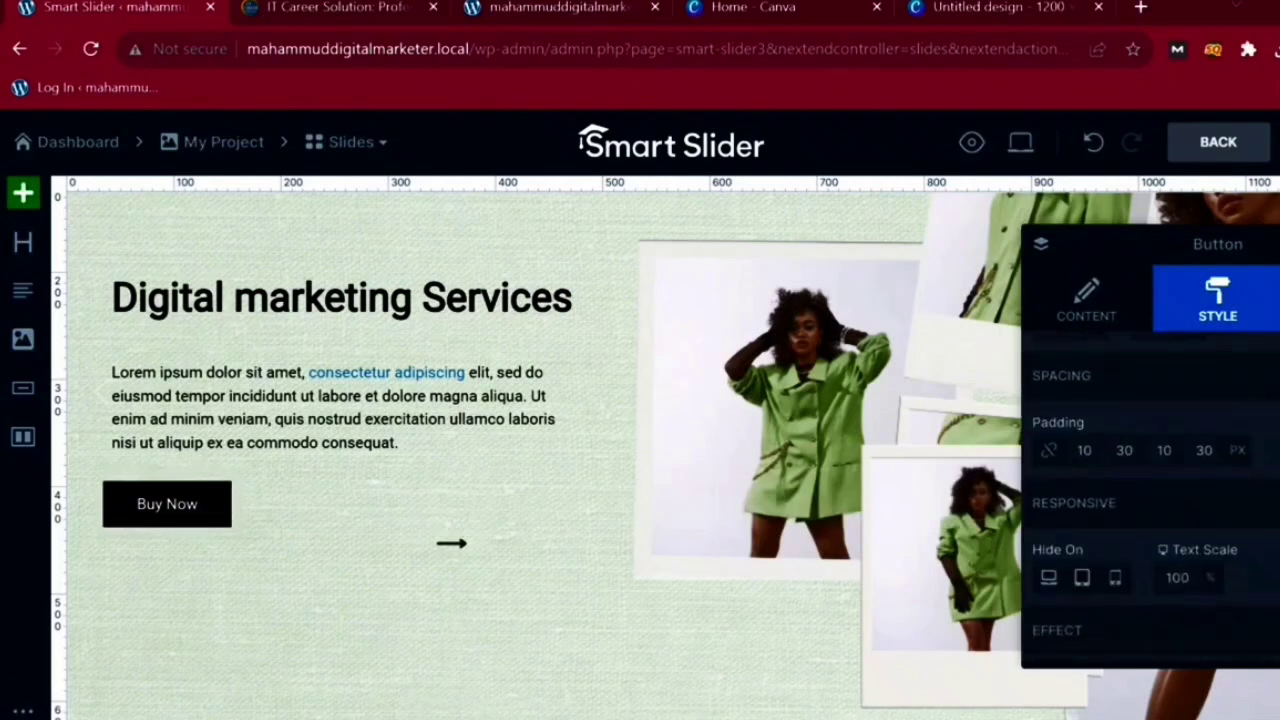
scroll(1150, 500, down, 4)
scroll(1150, 500, up, 2)
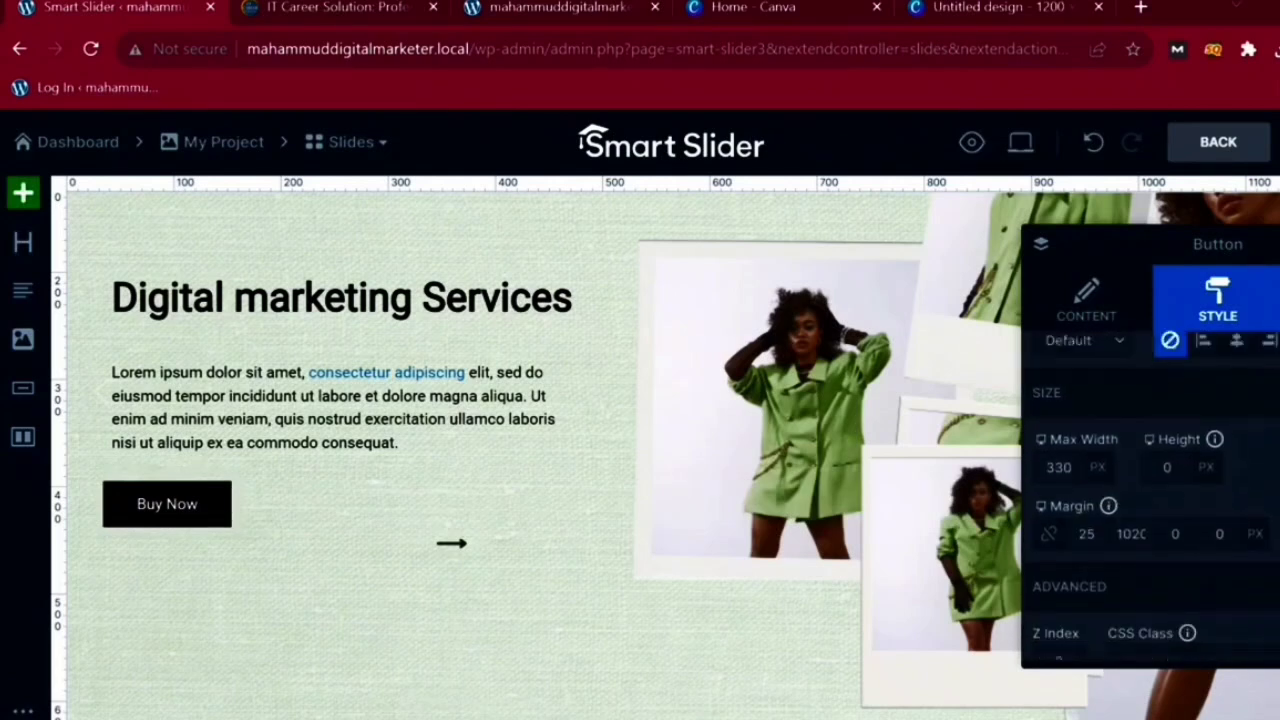
scroll(1150, 450, down, 2)
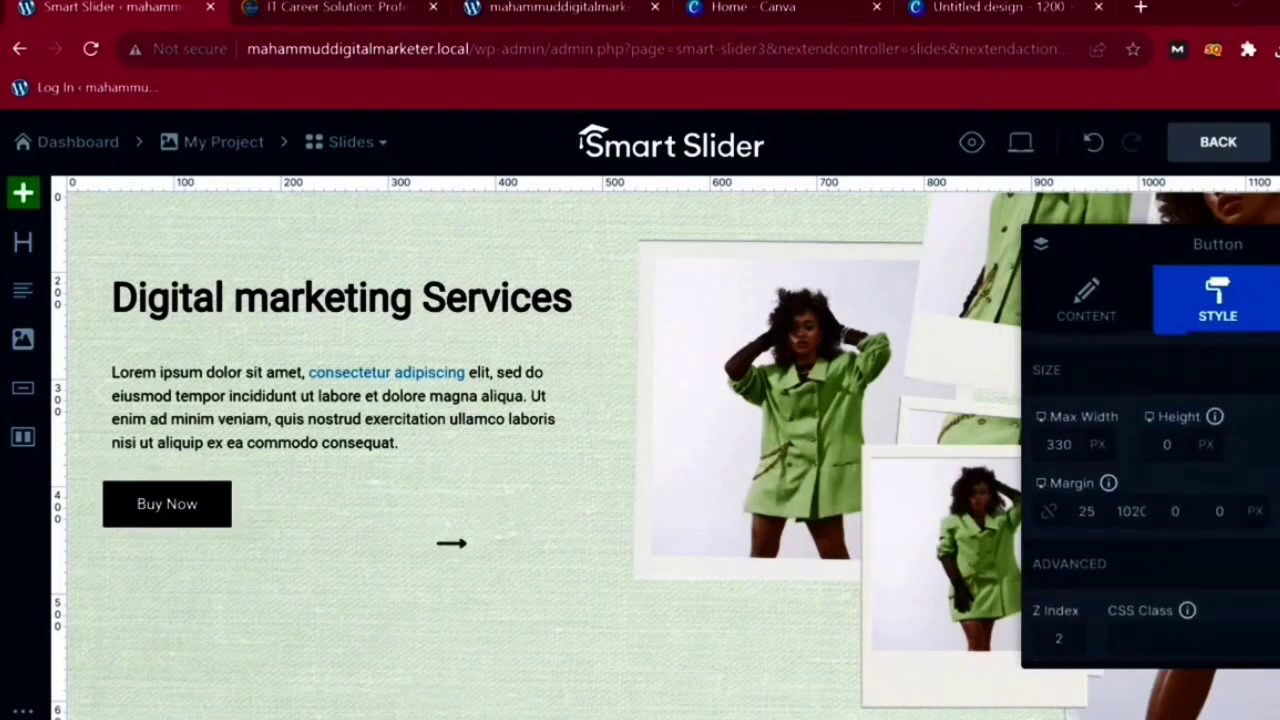
key(ctrl+s)
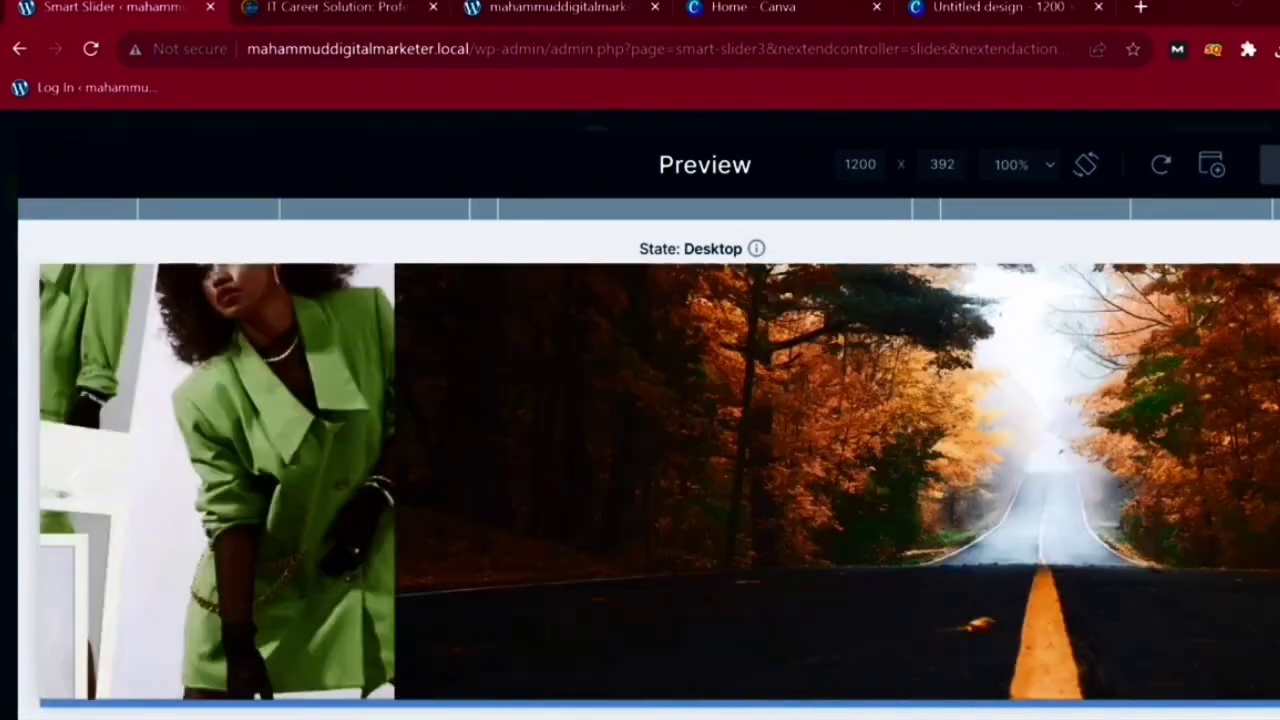
click(560, 8)
key(ctrl+Tab)
key(ctrl+Tab)
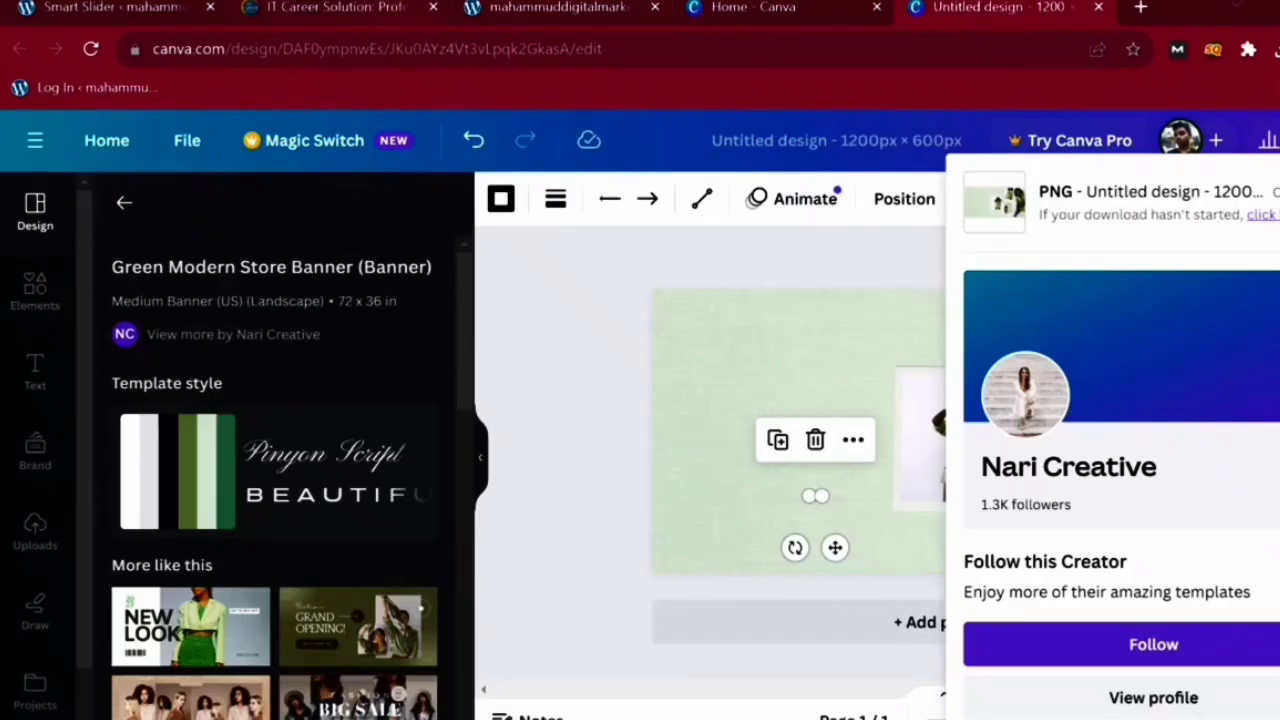
click(115, 8)
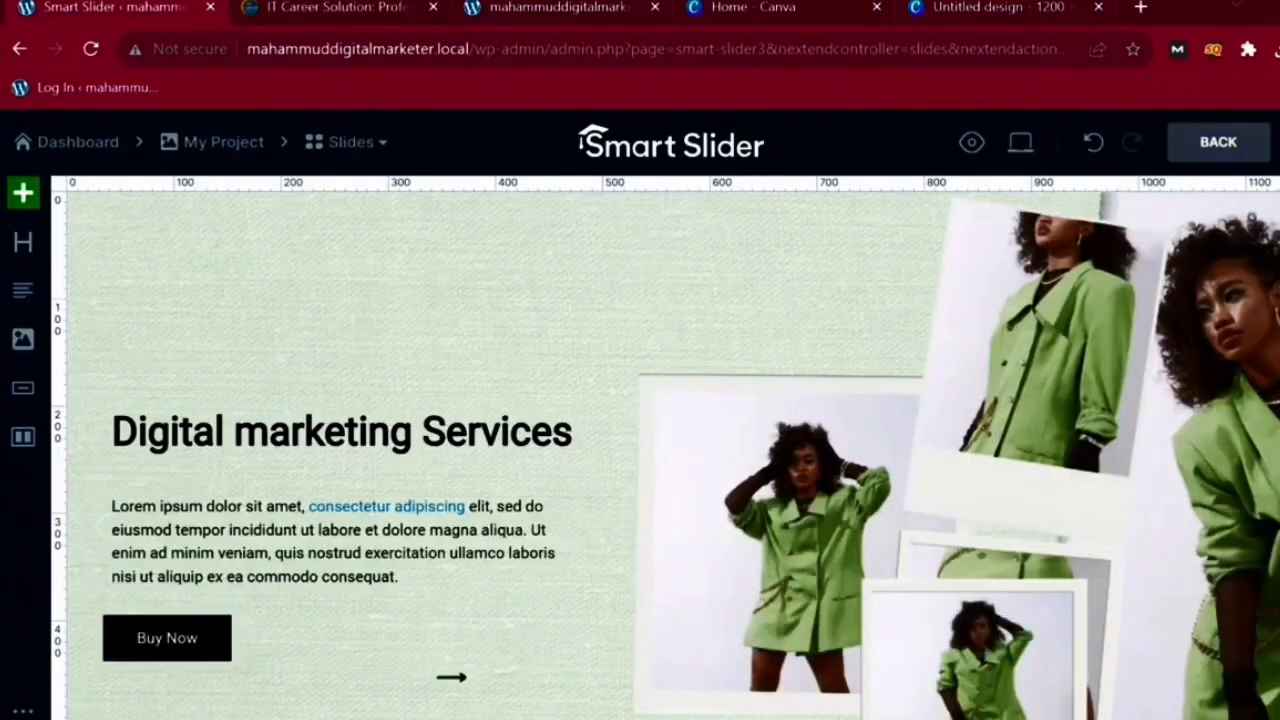